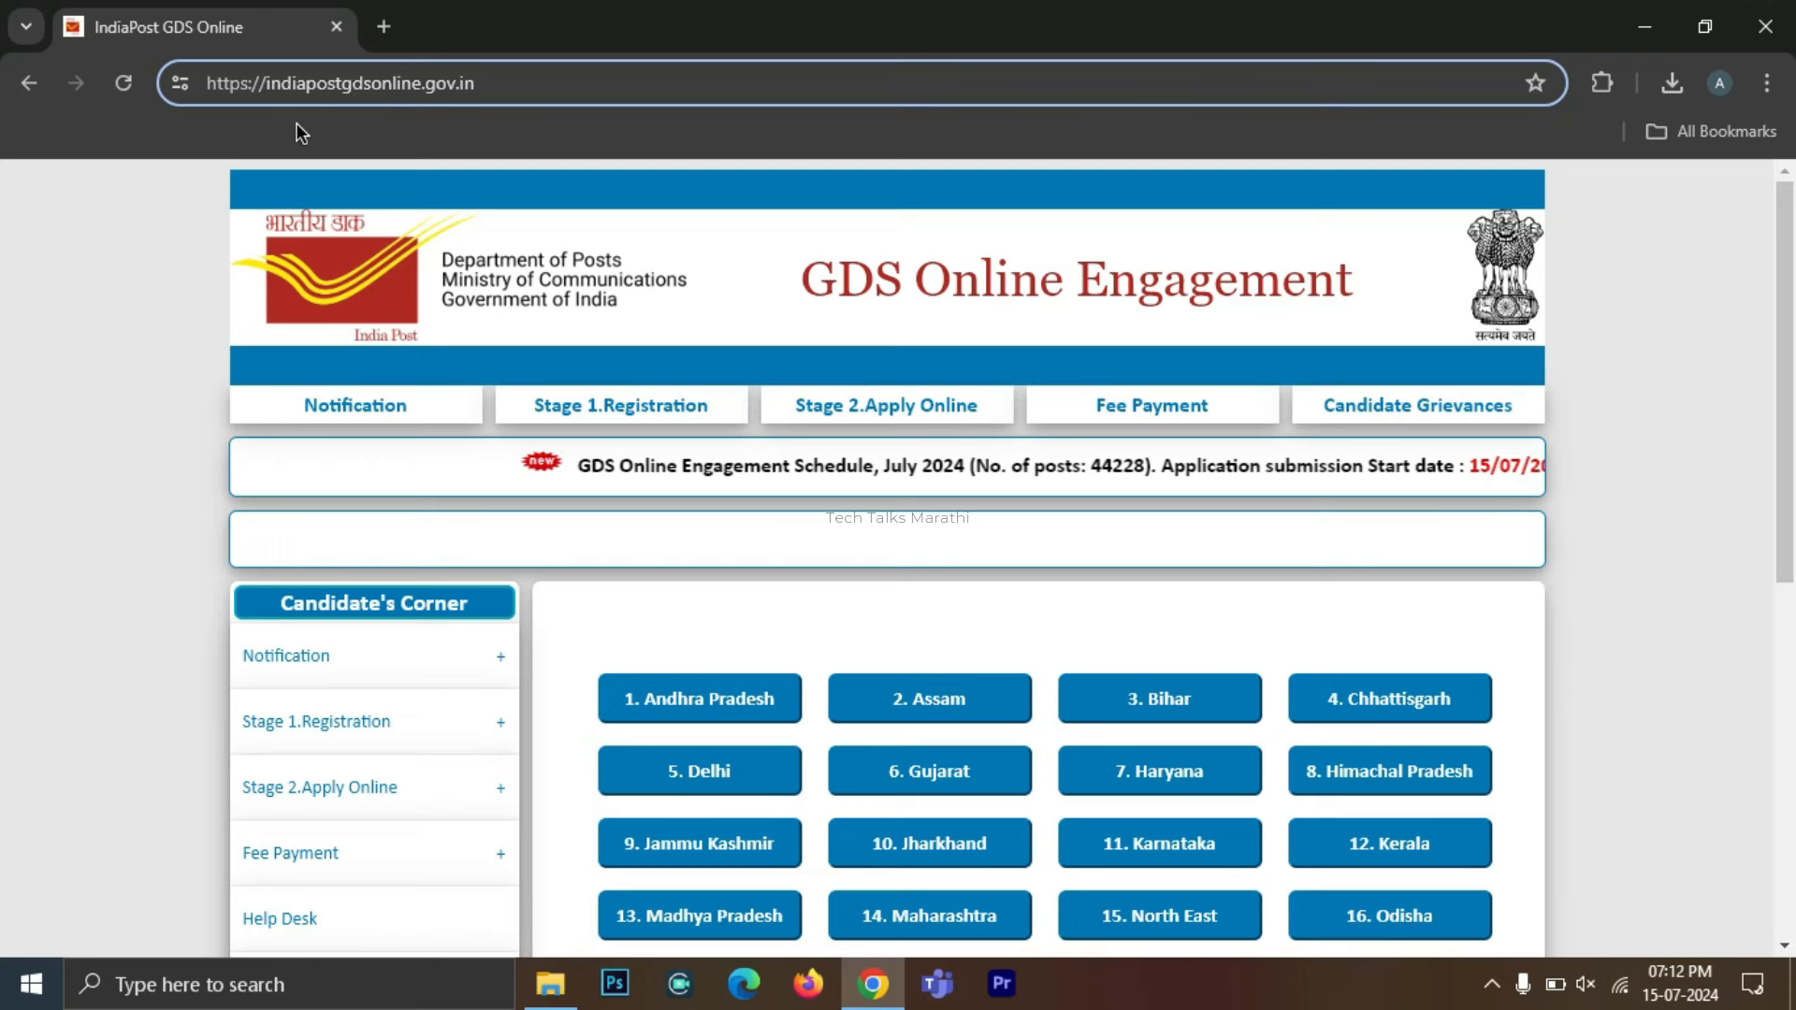
left_click(354, 84)
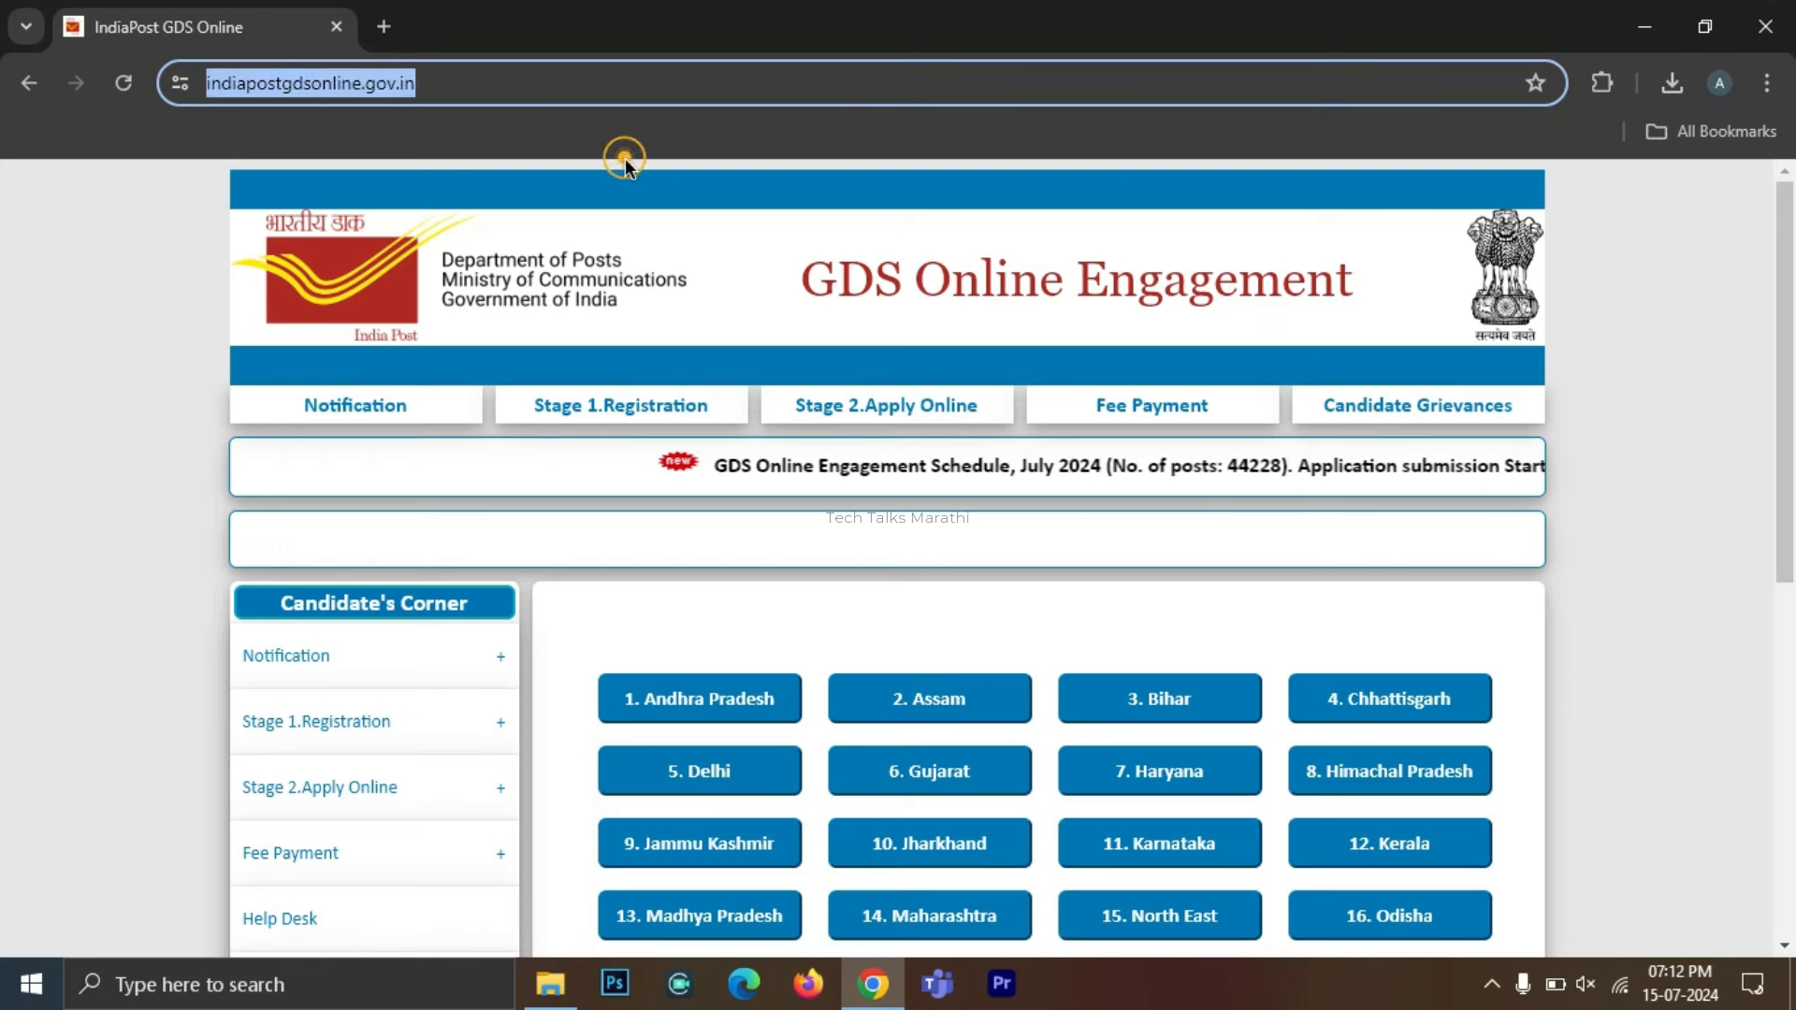
left_click(353, 83)
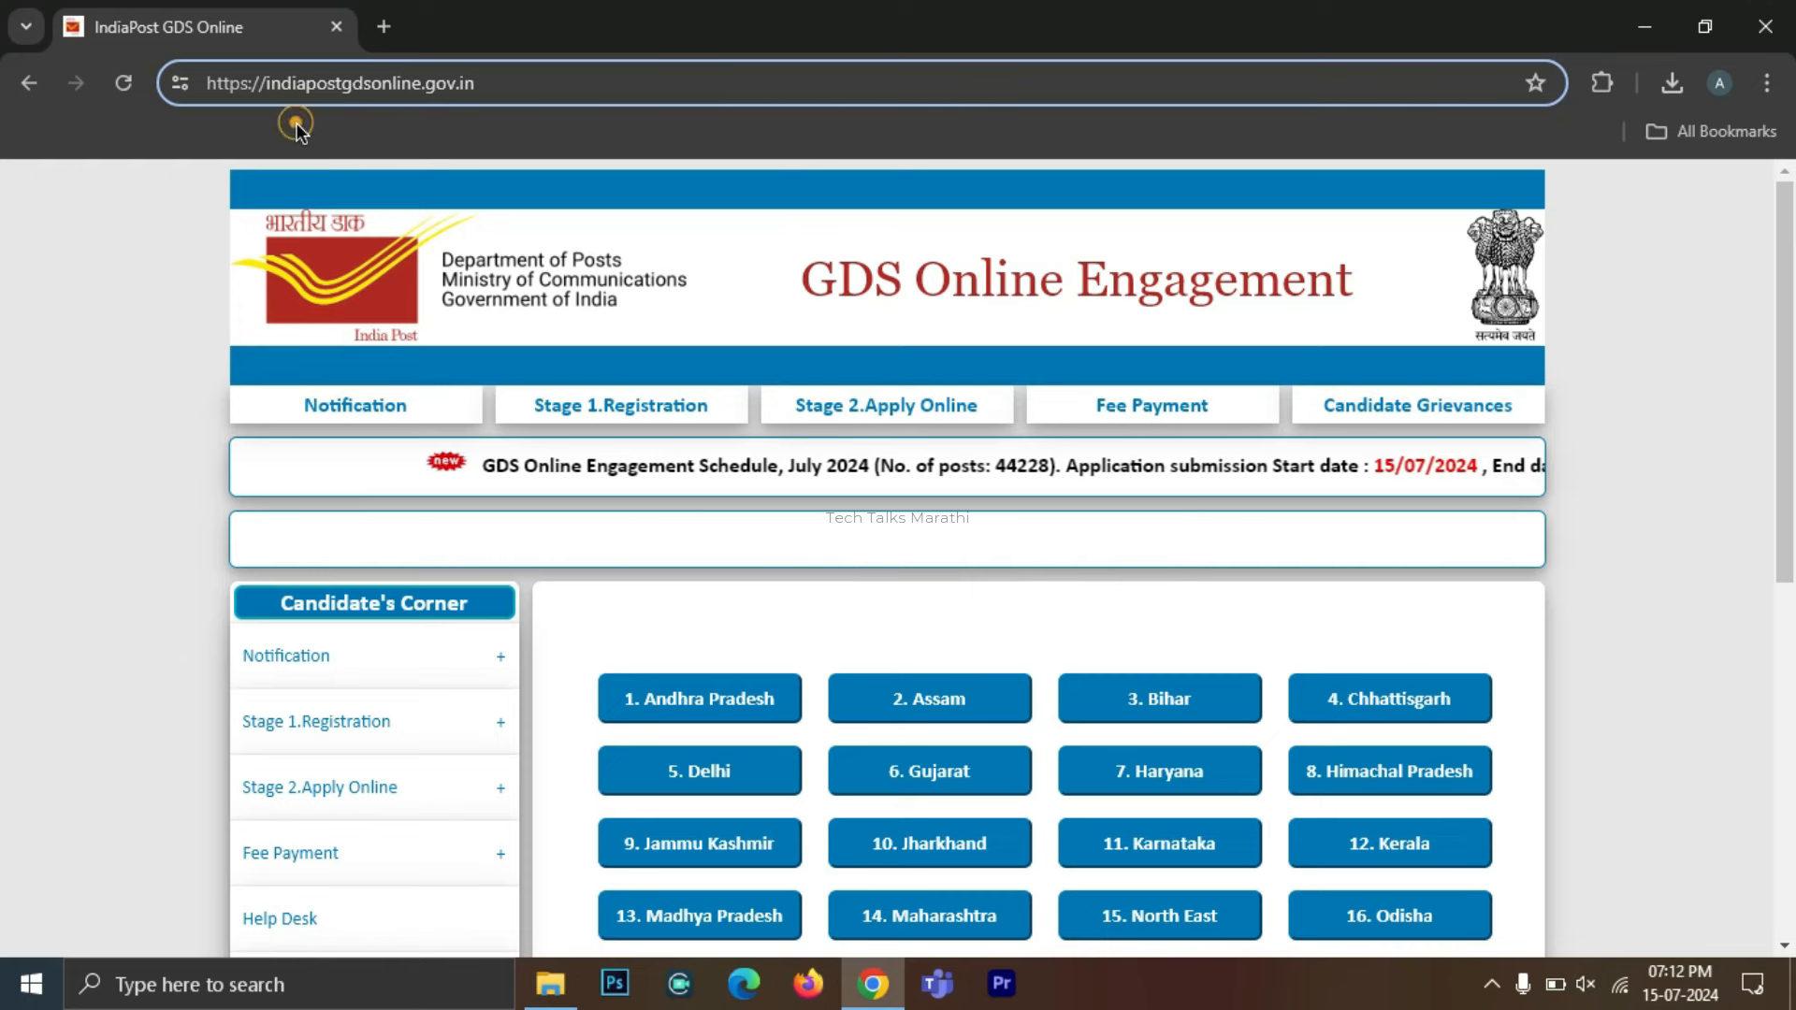
left_click(181, 196)
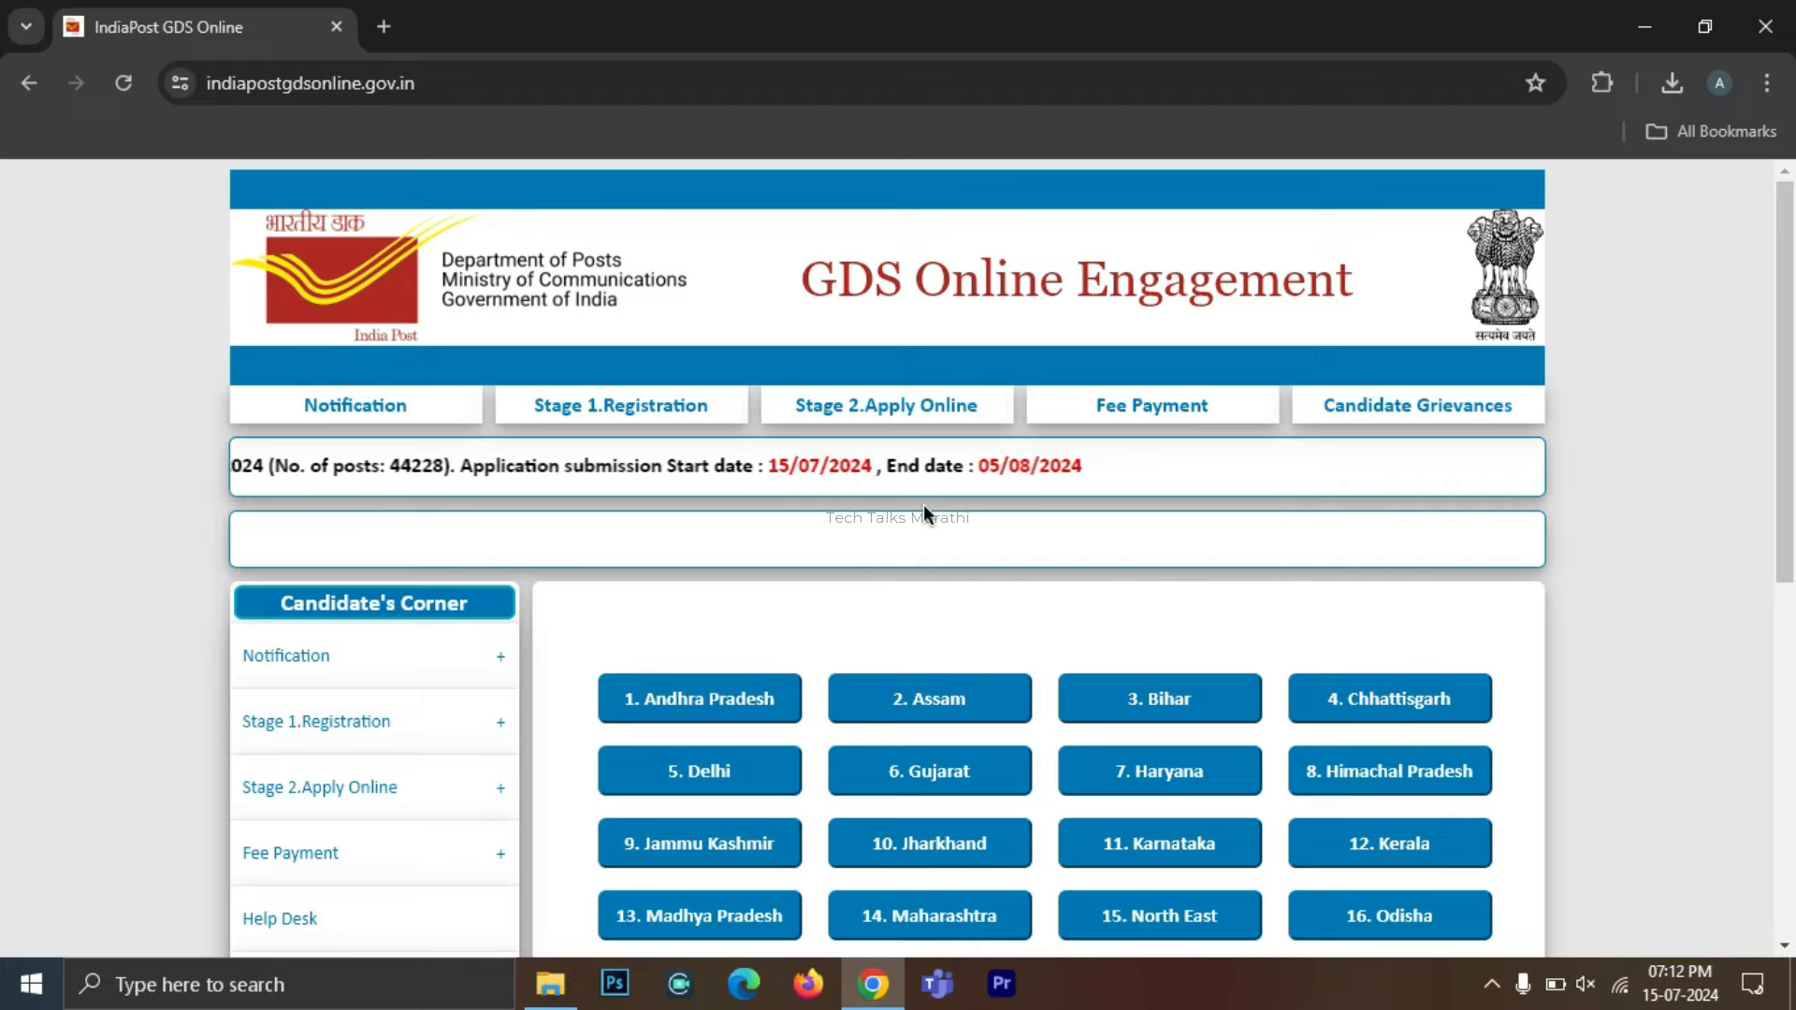
Open the Maharashtra circle's page from the list of states.
scroll(924, 505, "down", 4)
scroll(723, 430, "down", 1)
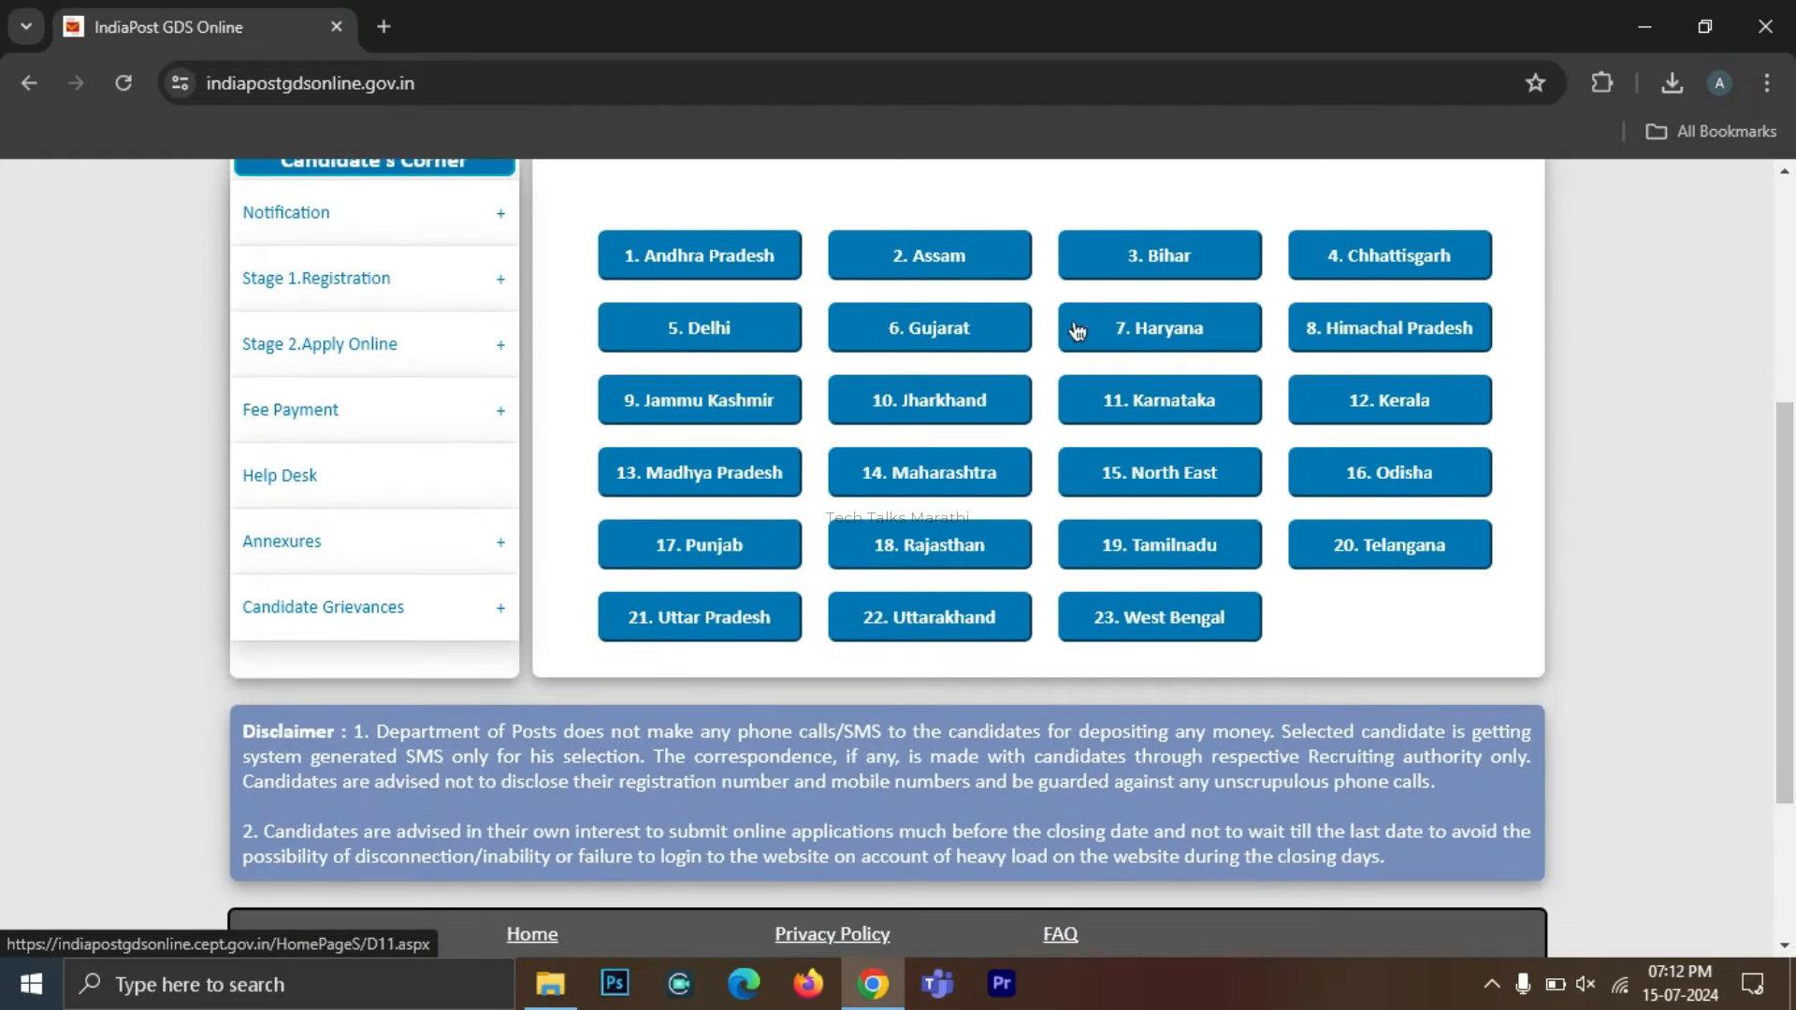
left_click(916, 479)
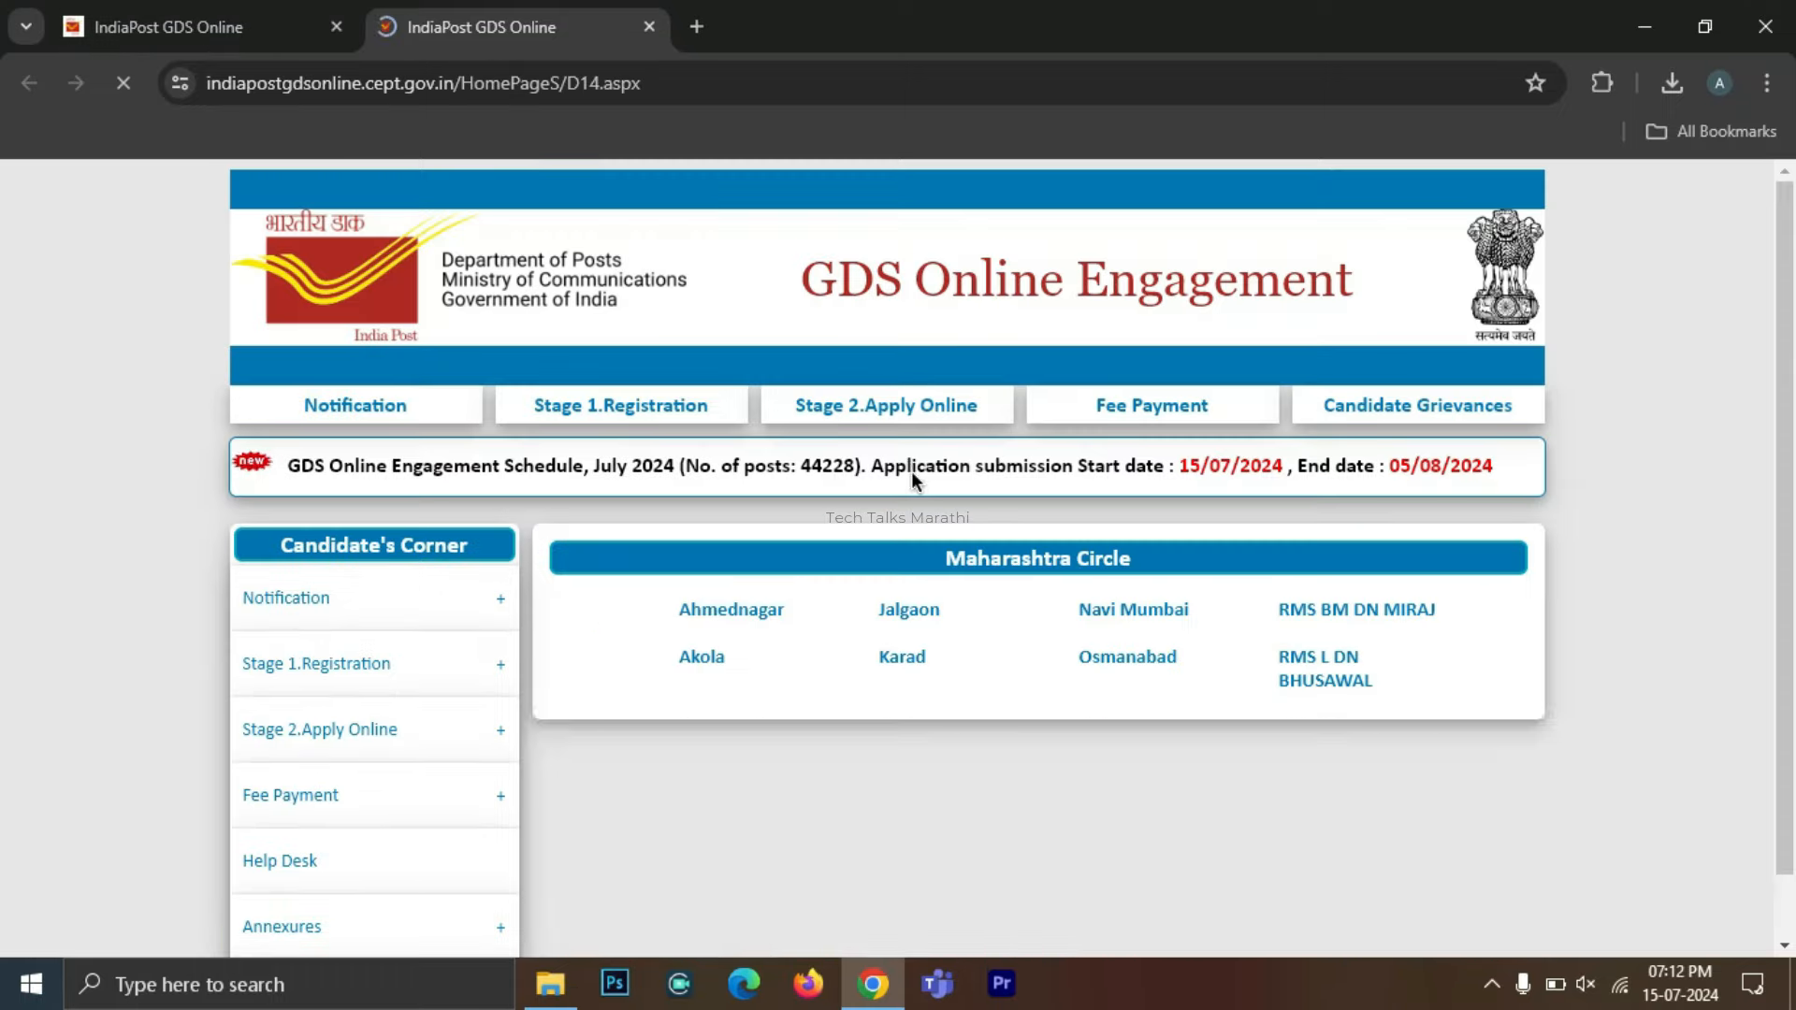
Choose the Aurangabad division in the Maharashtra circle and view its posts.
scroll(912, 473, "down", 6)
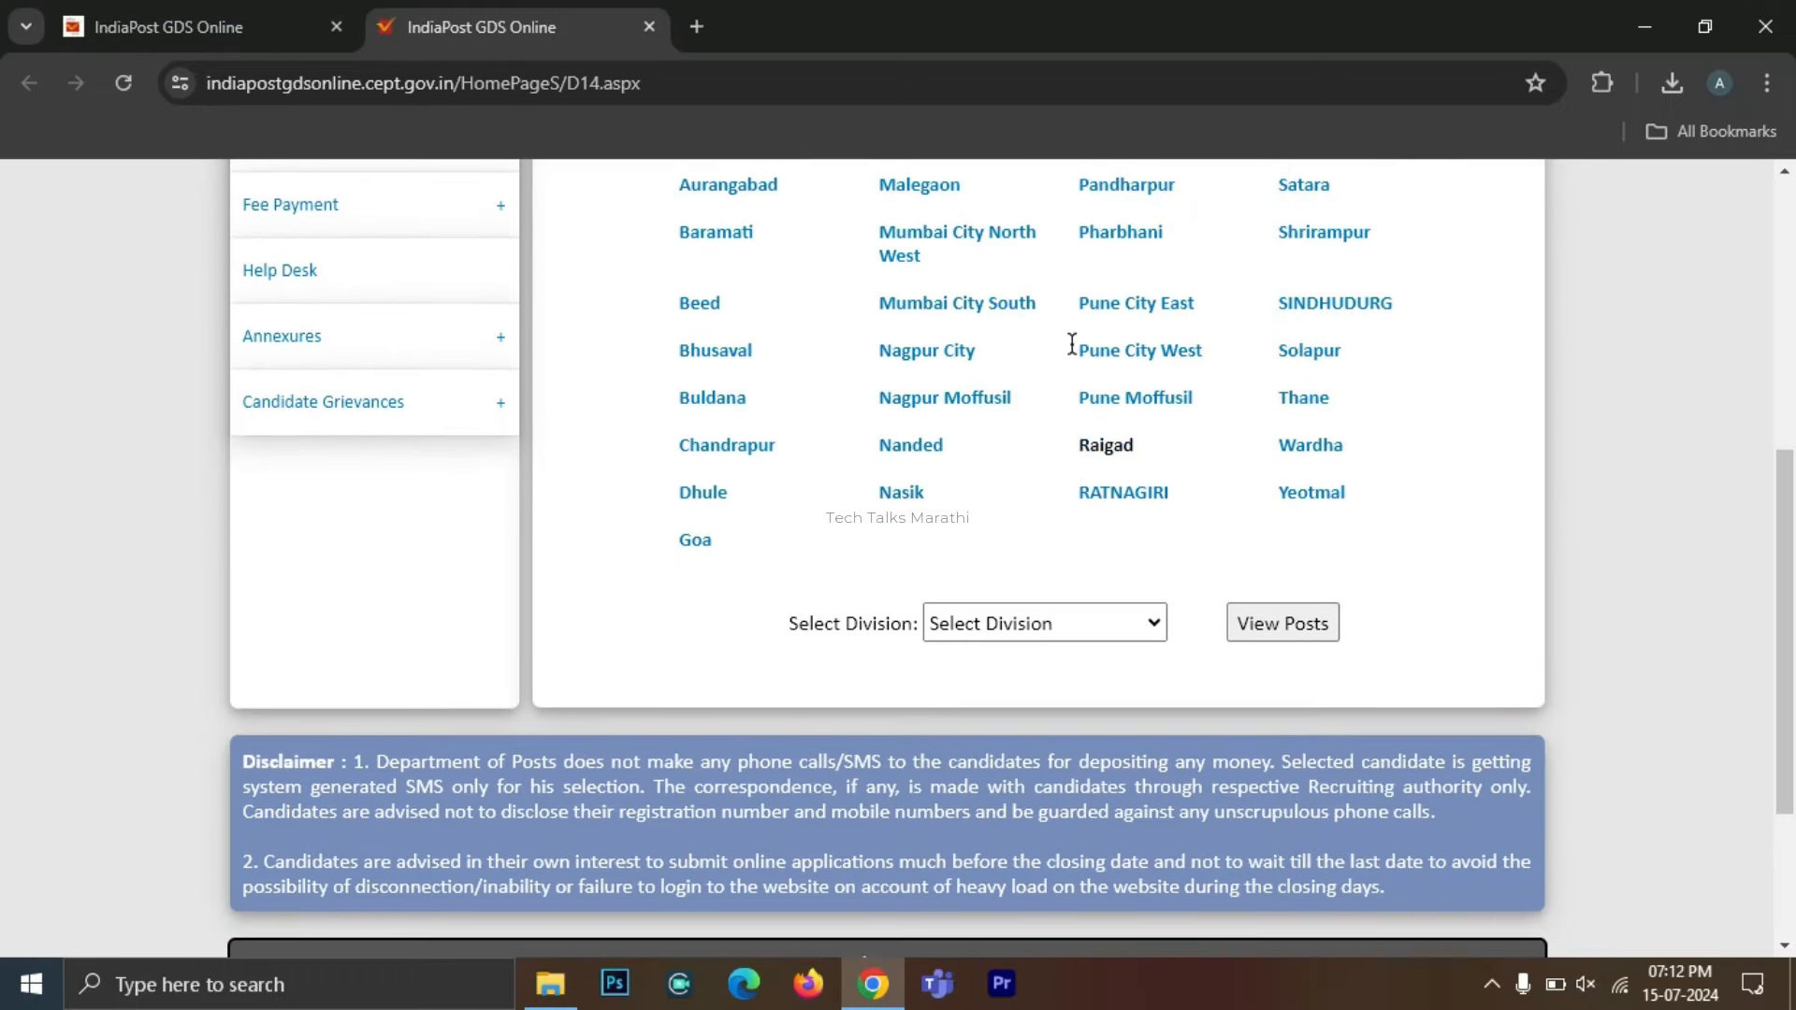
left_click(1058, 628)
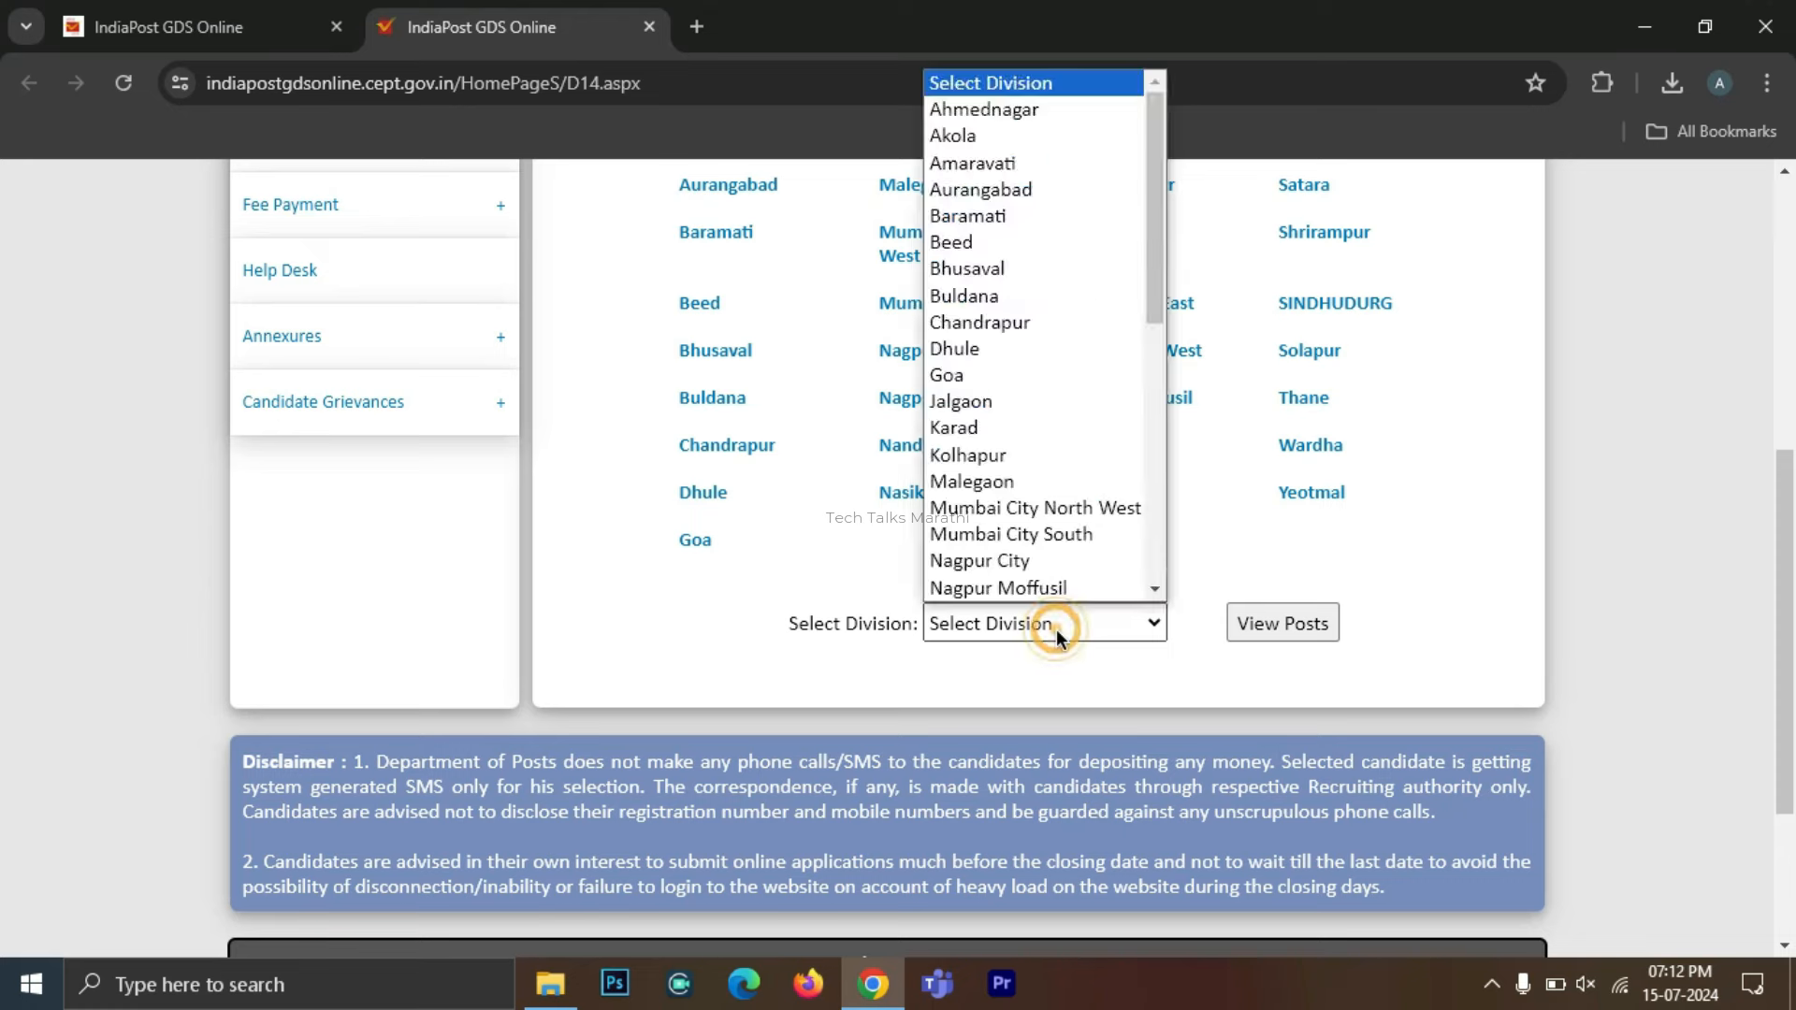
left_click(1026, 188)
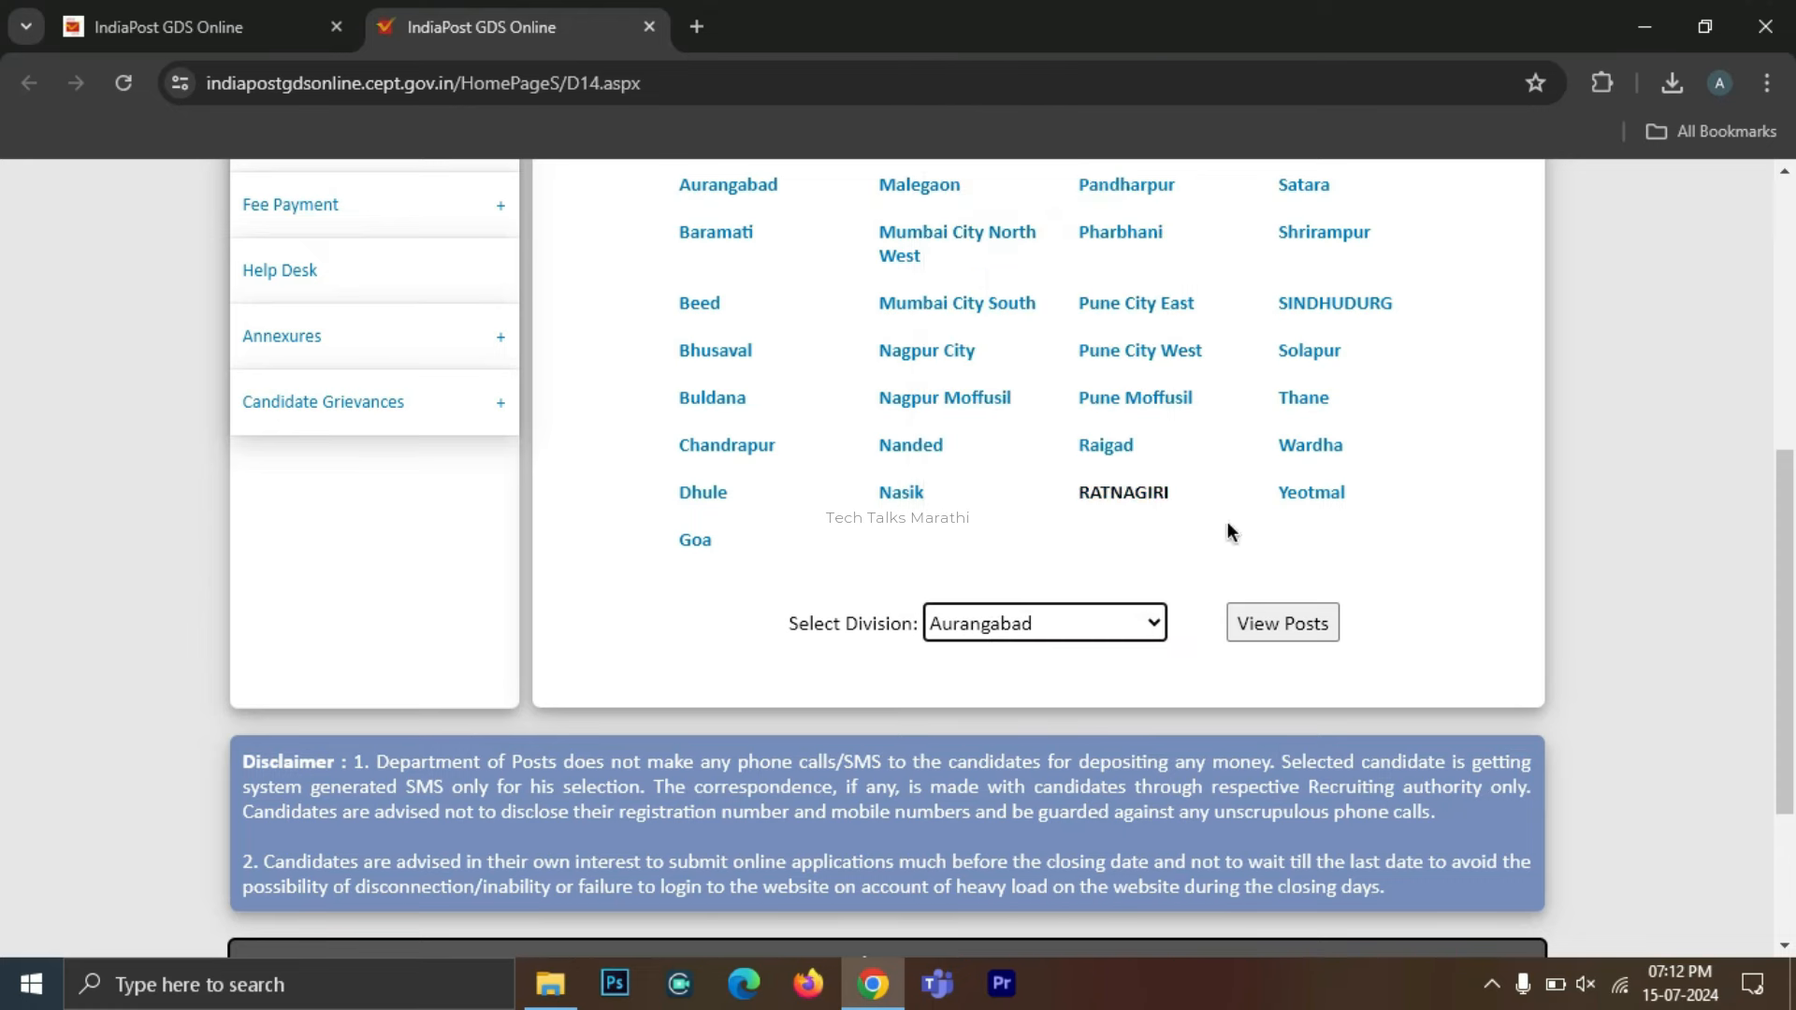
left_click(1276, 622)
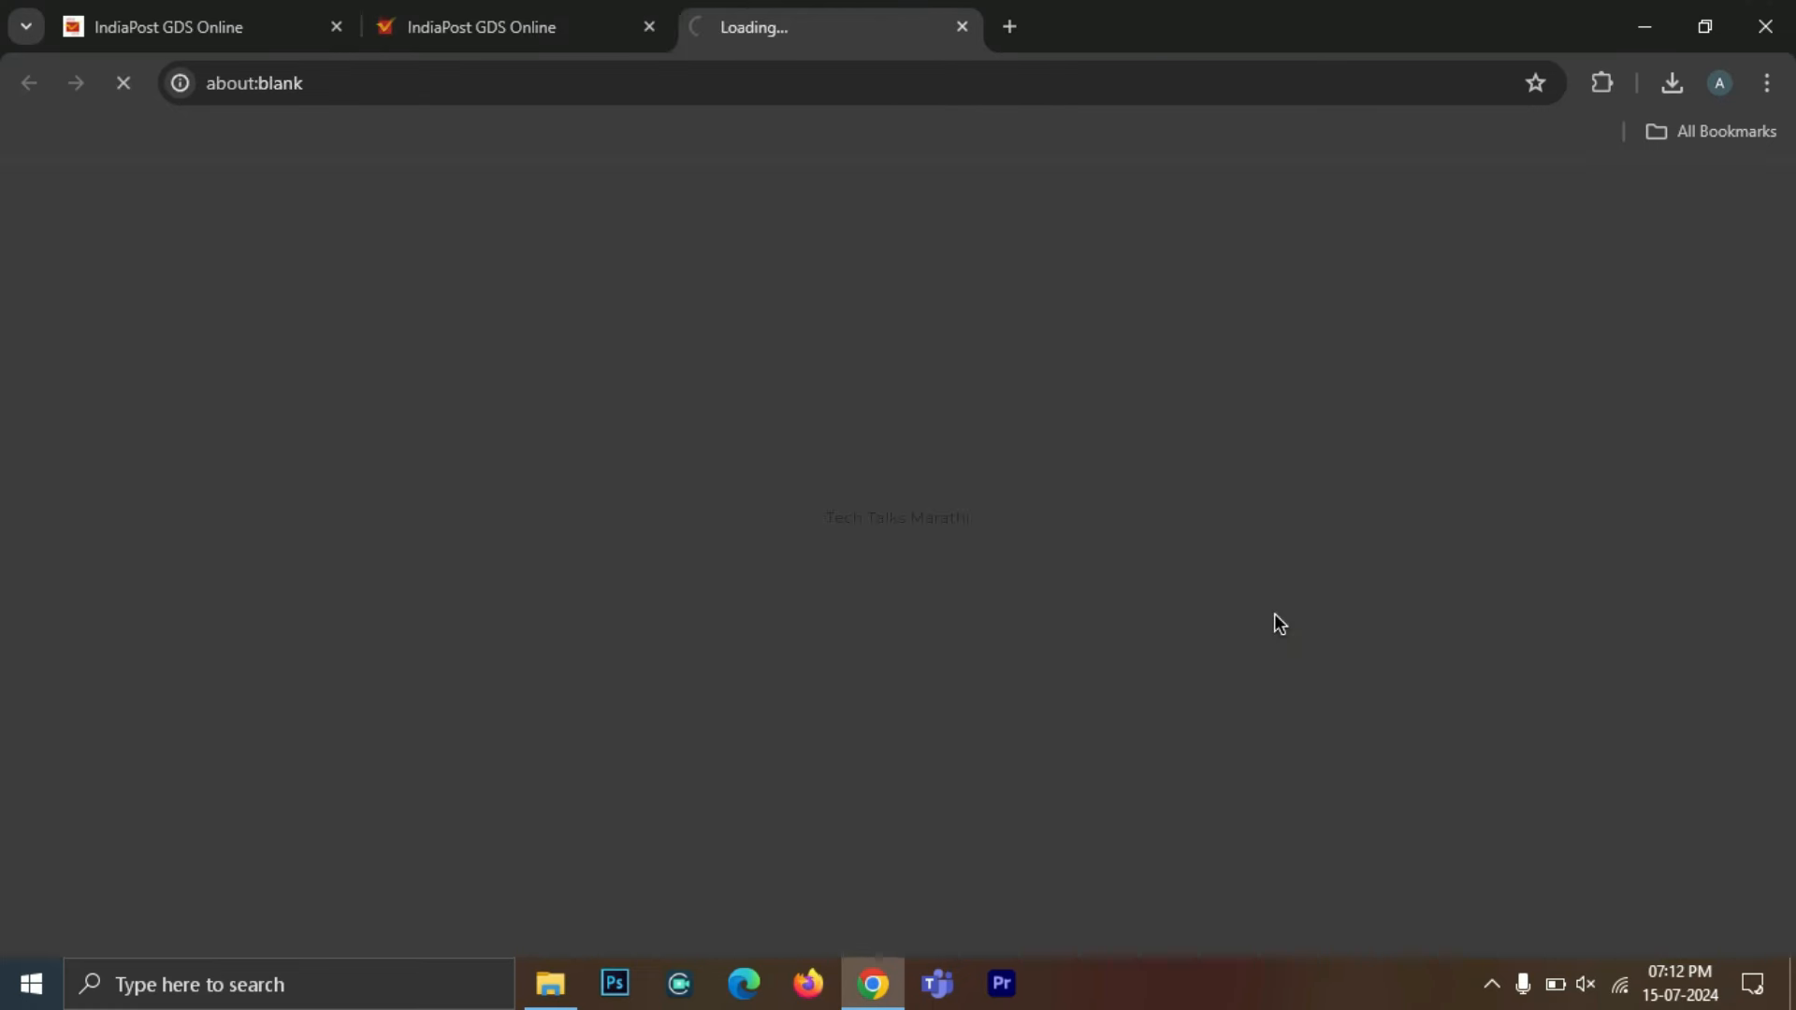
Examine the Aurangabad Division vacancy table, checking the first row's office name, post designation, community and required language.
scroll(358, 524, "down", 10)
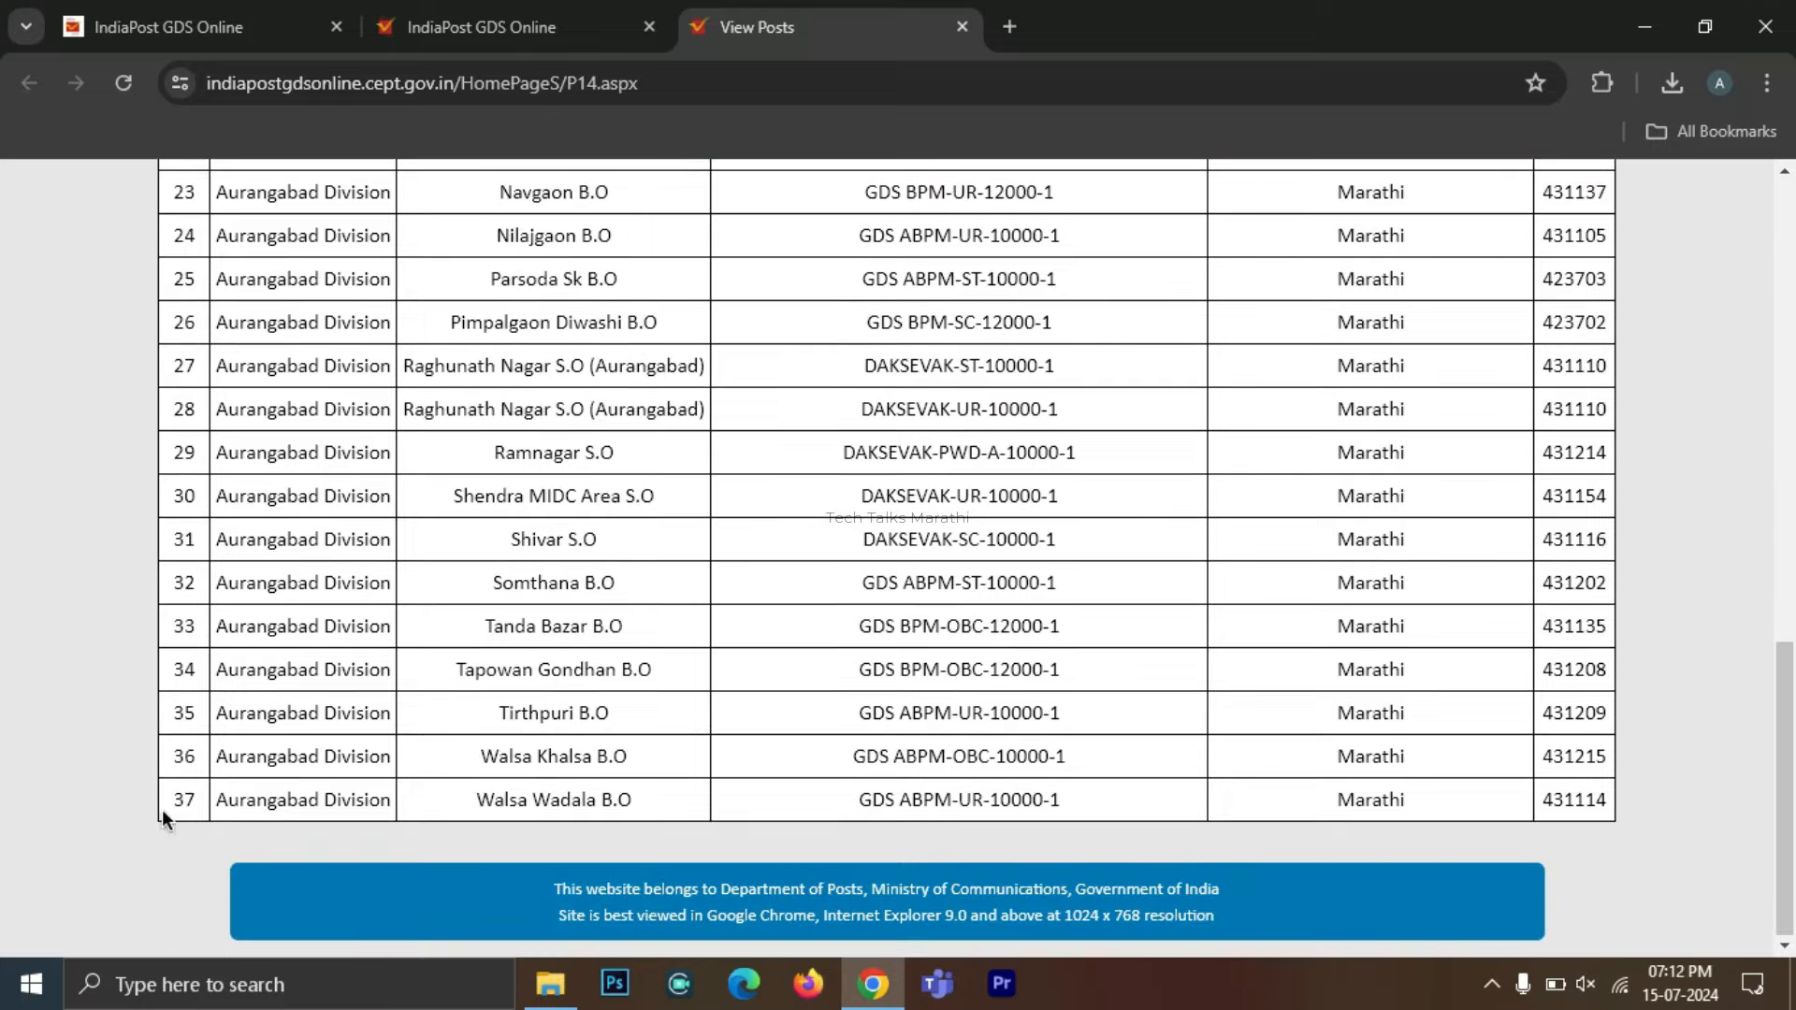
scroll(187, 664, "up", 15)
double_click(532, 490)
left_click(532, 492)
double_click(921, 490)
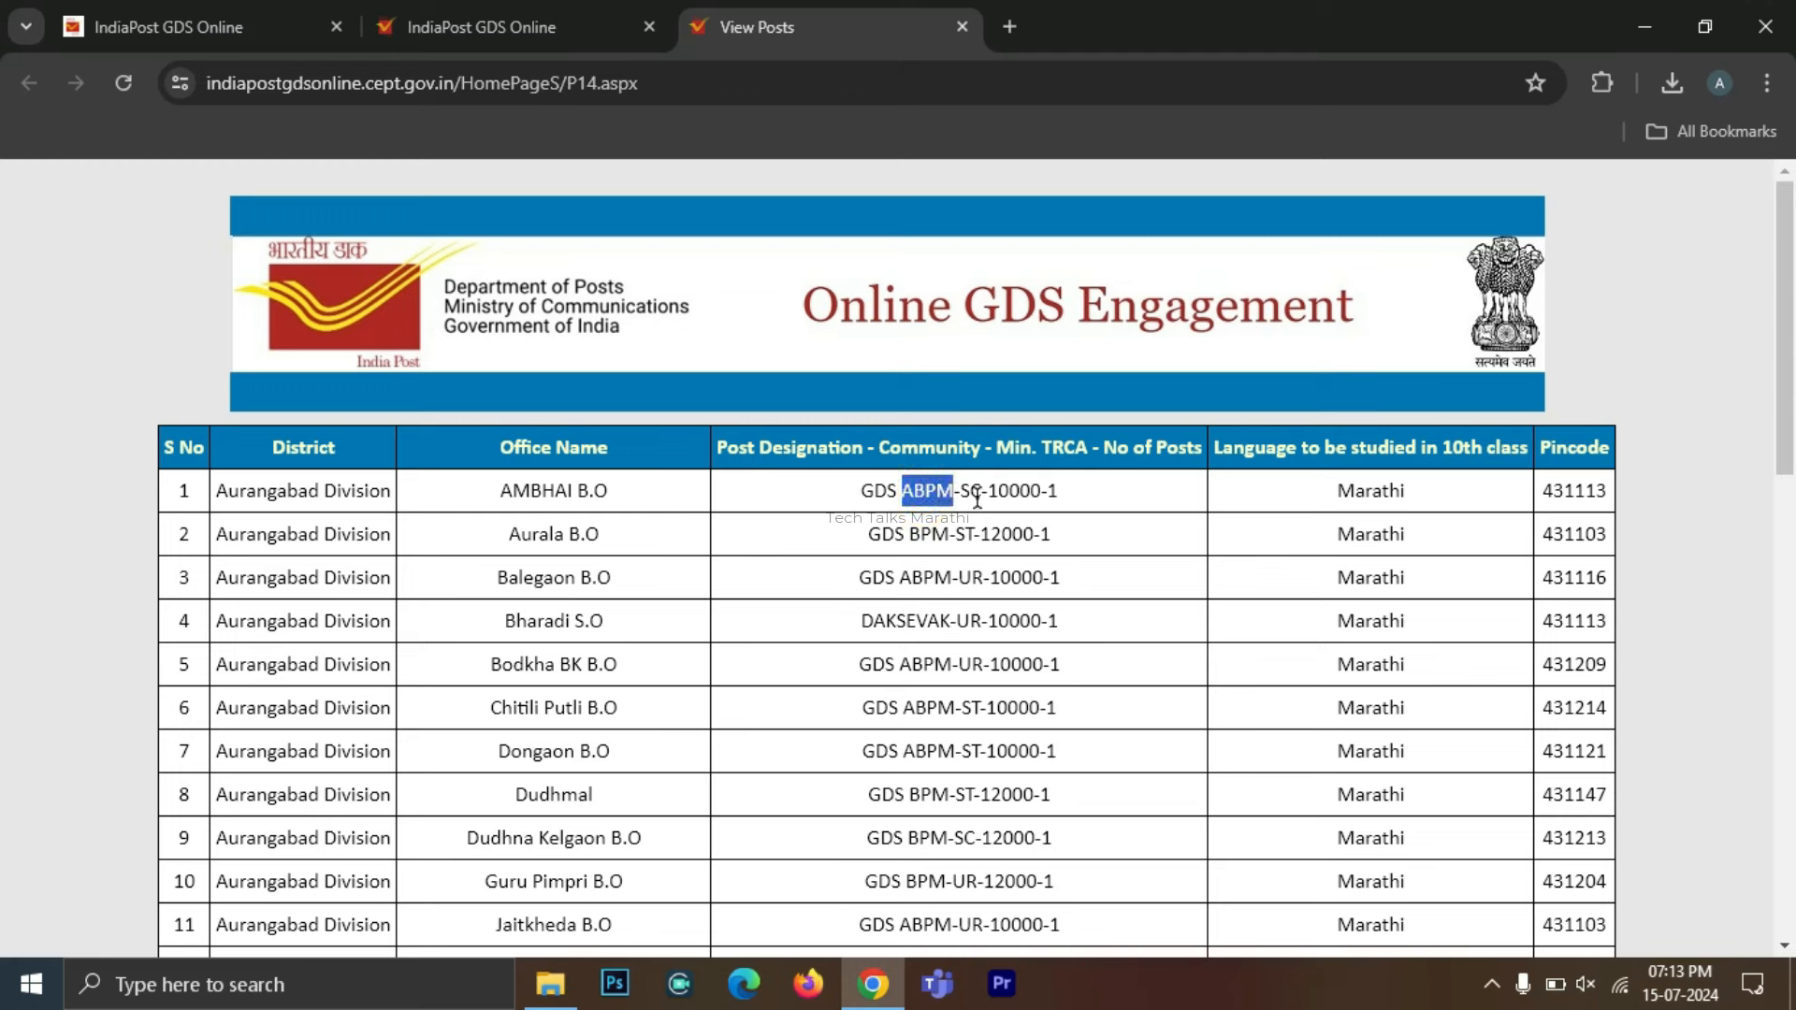
double_click(978, 493)
triple_click(978, 493)
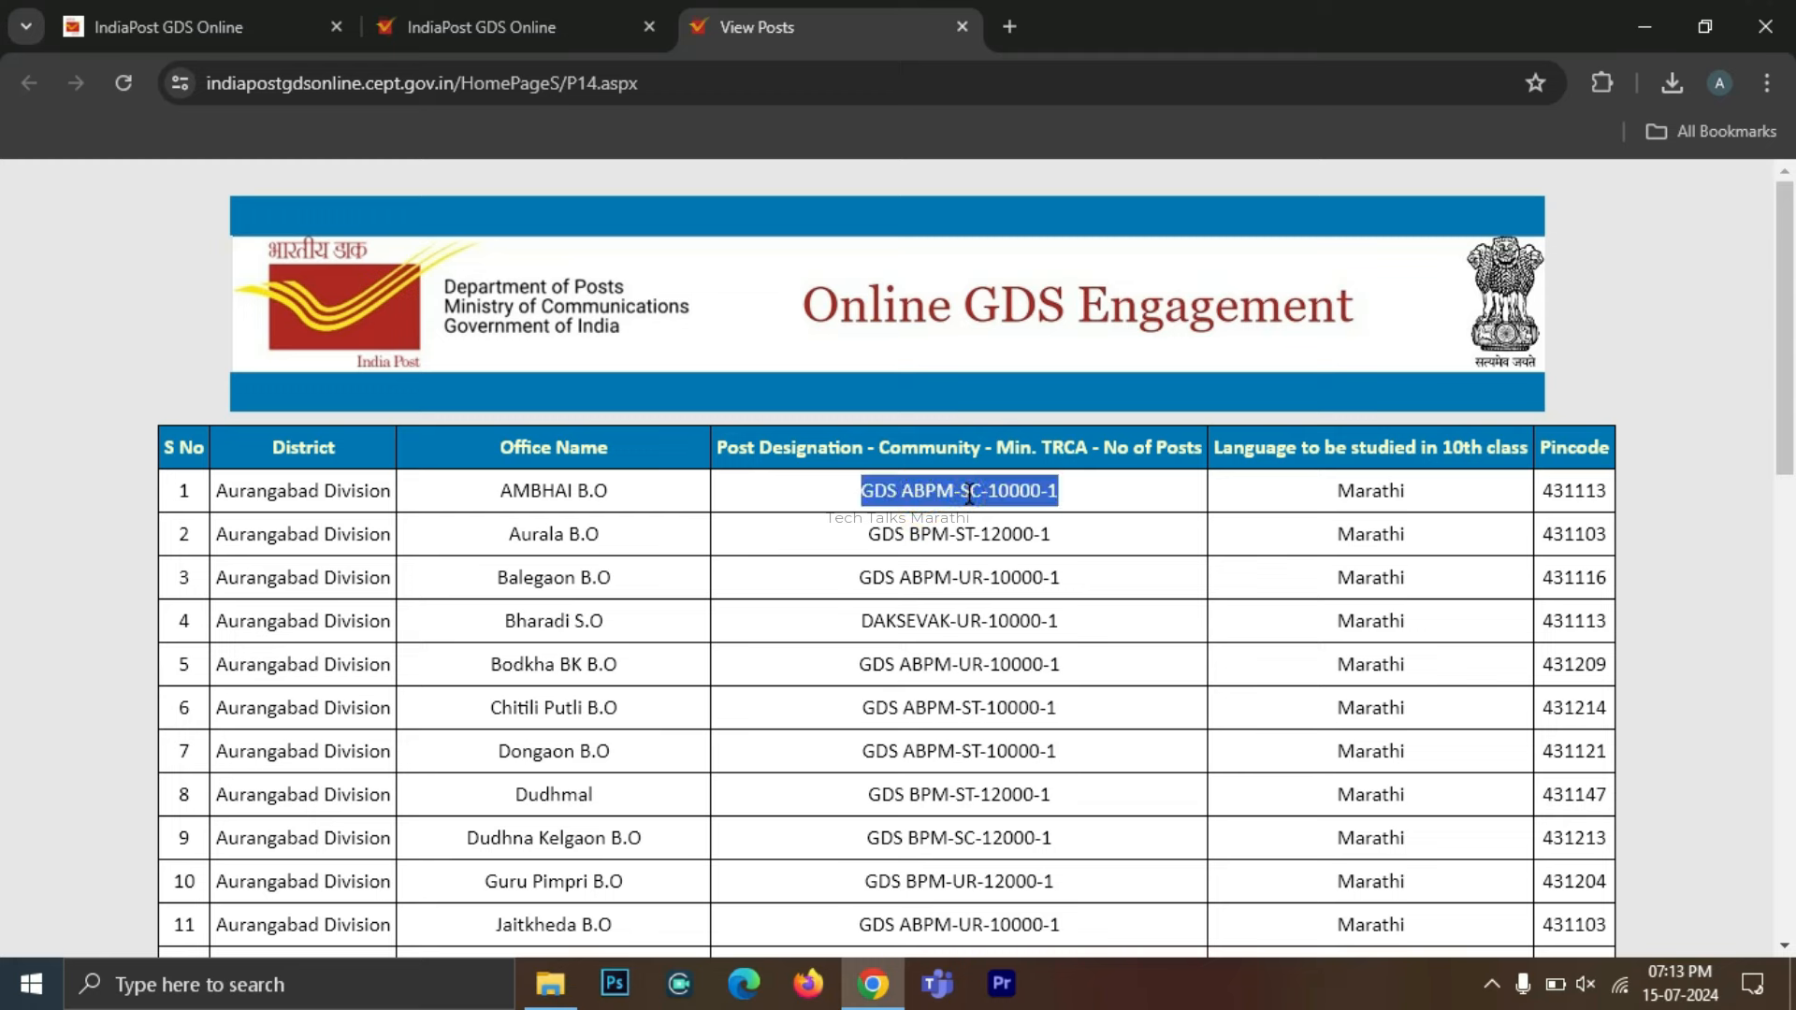
left_click(1374, 518)
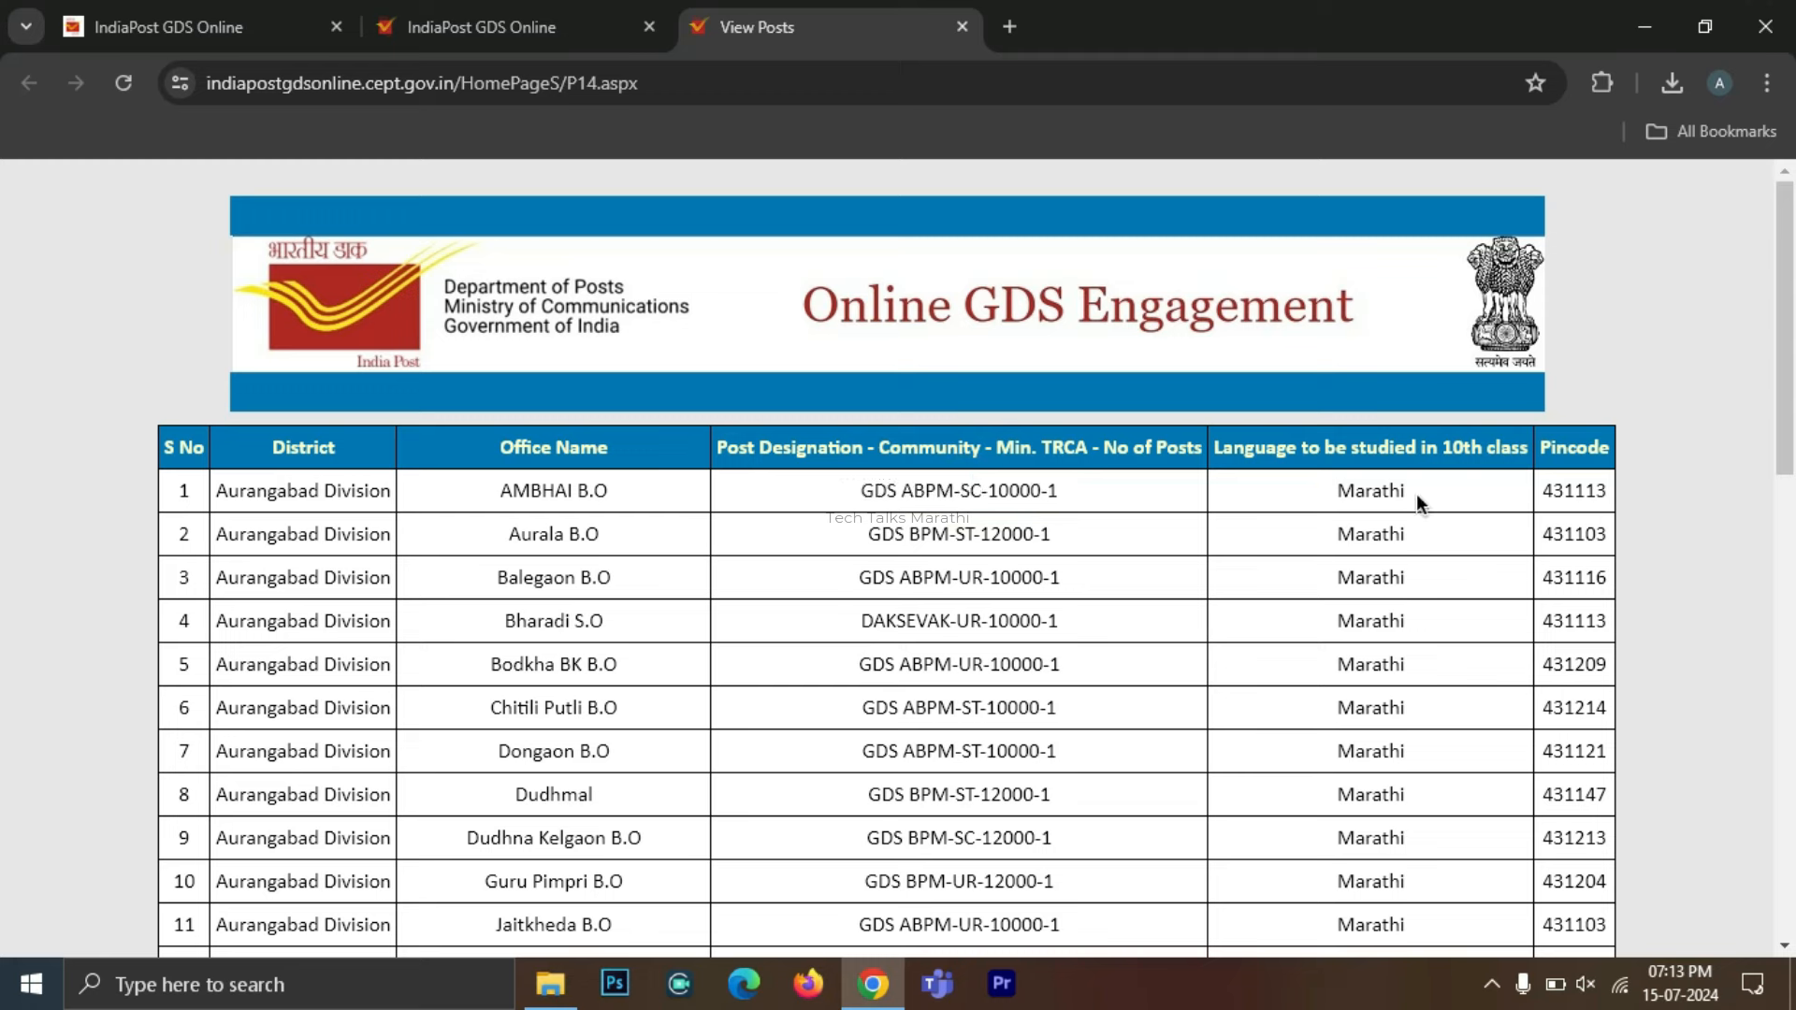
left_click(467, 27)
scroll(673, 573, "up", 5)
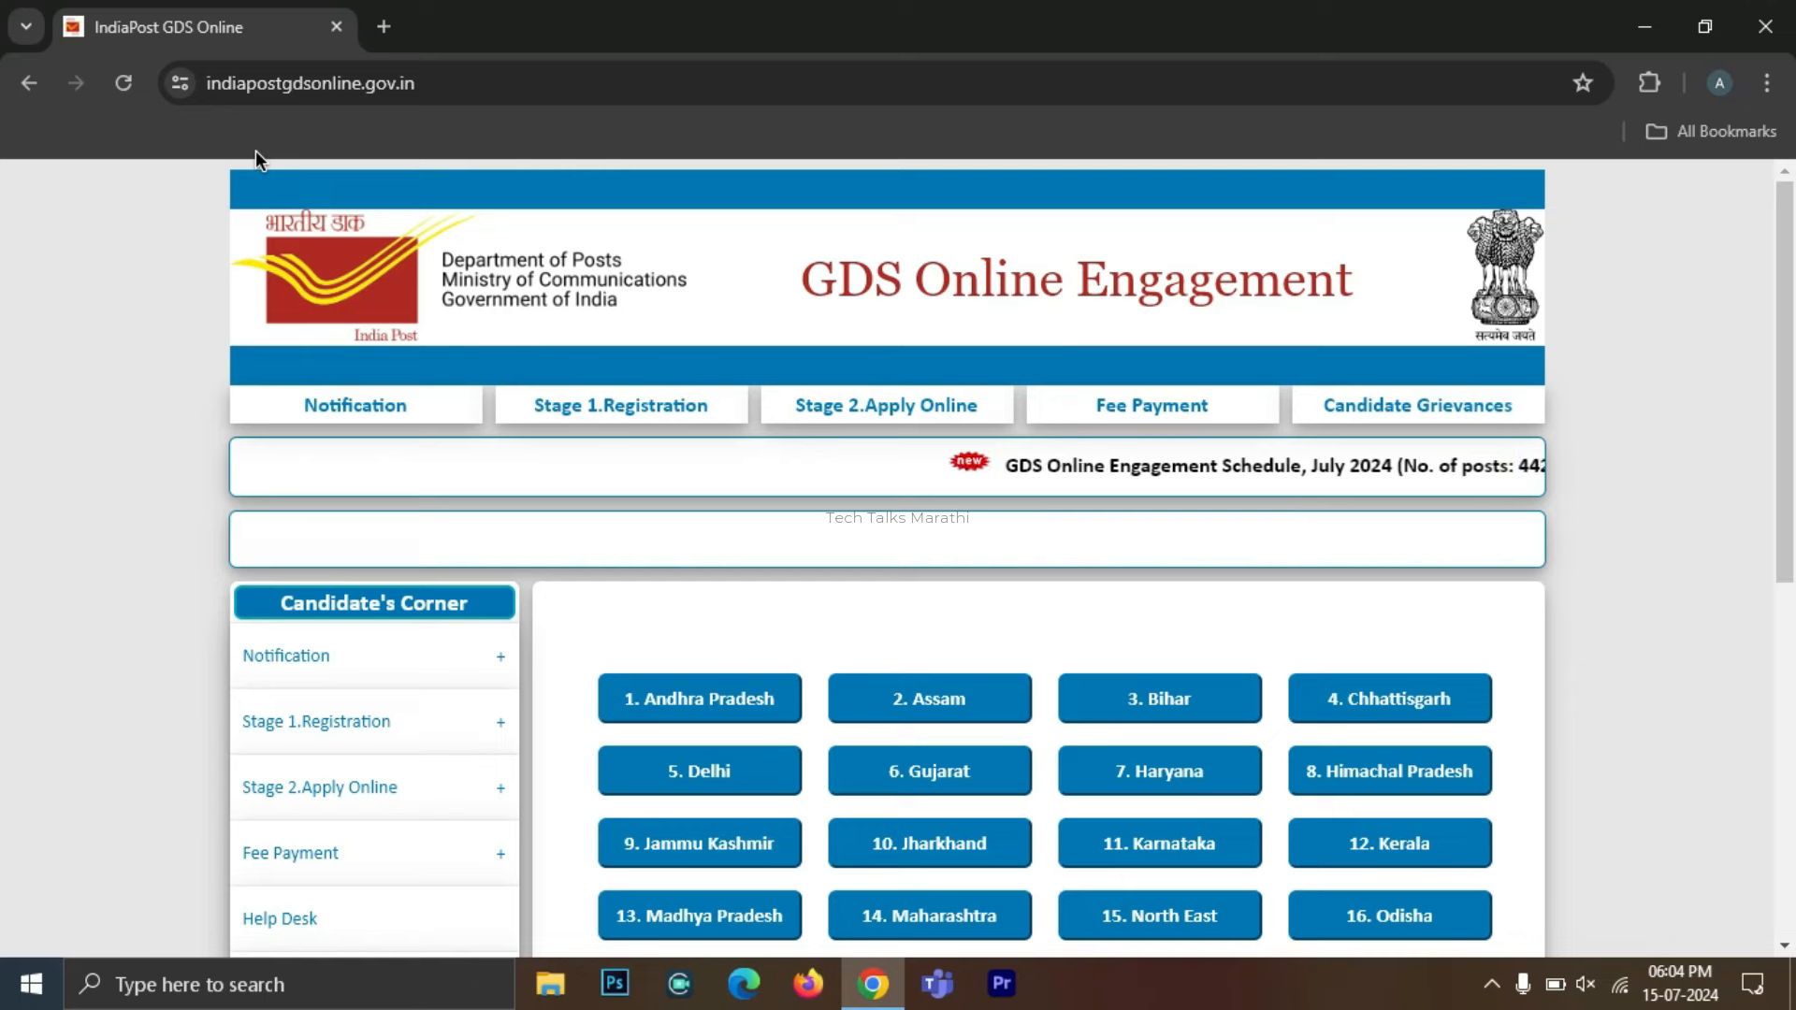
left_click(398, 68)
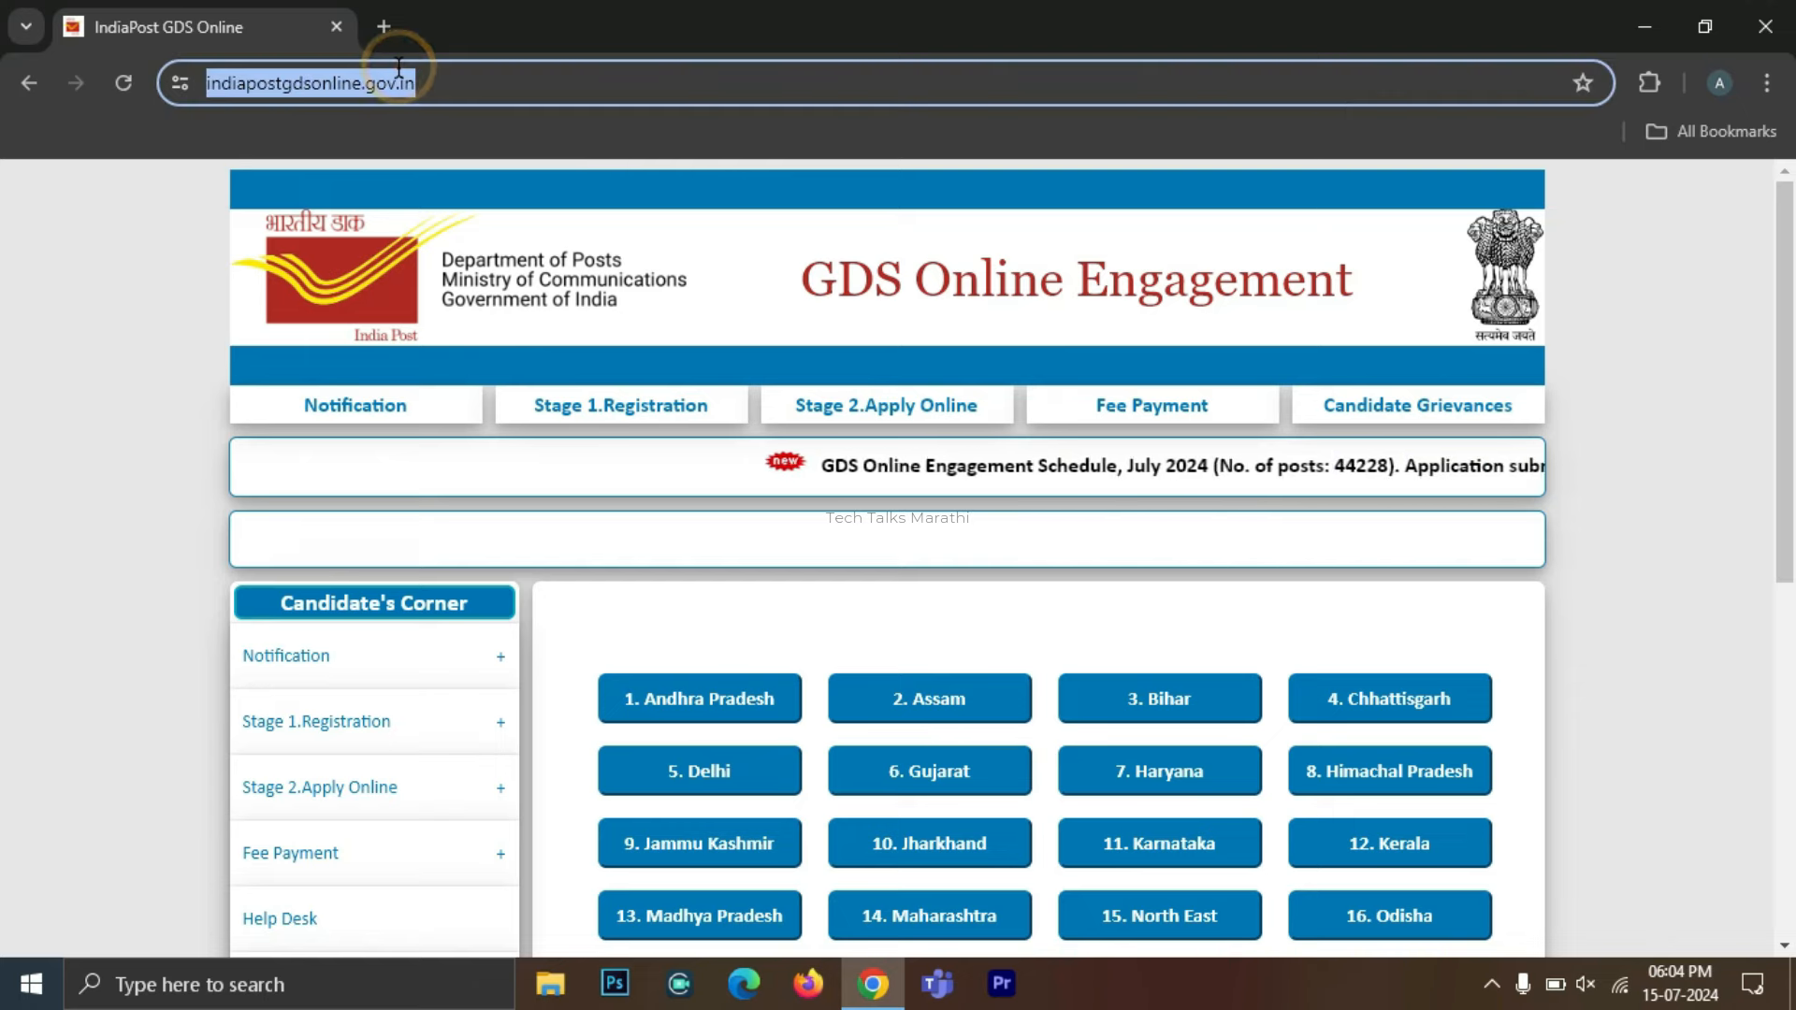
left_click(318, 143)
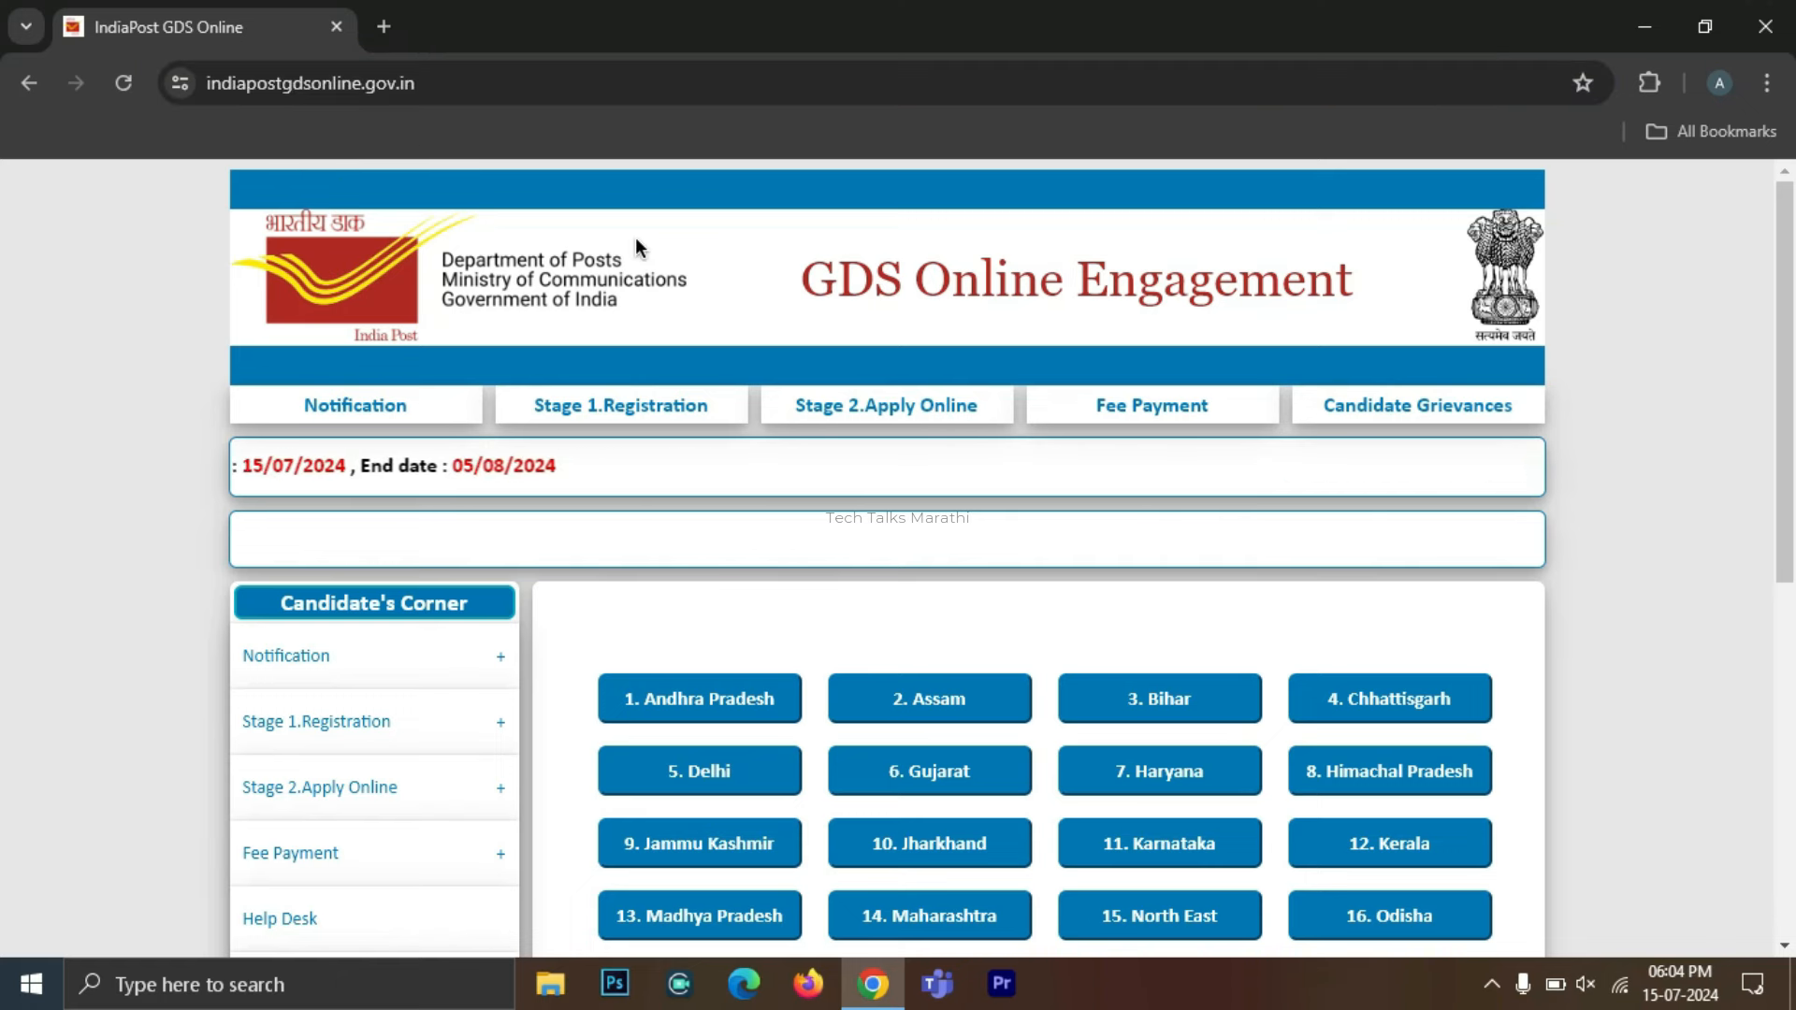
Open the Stage 1 Registration form with its section for validating the applicant's details.
mouse_move(591, 409)
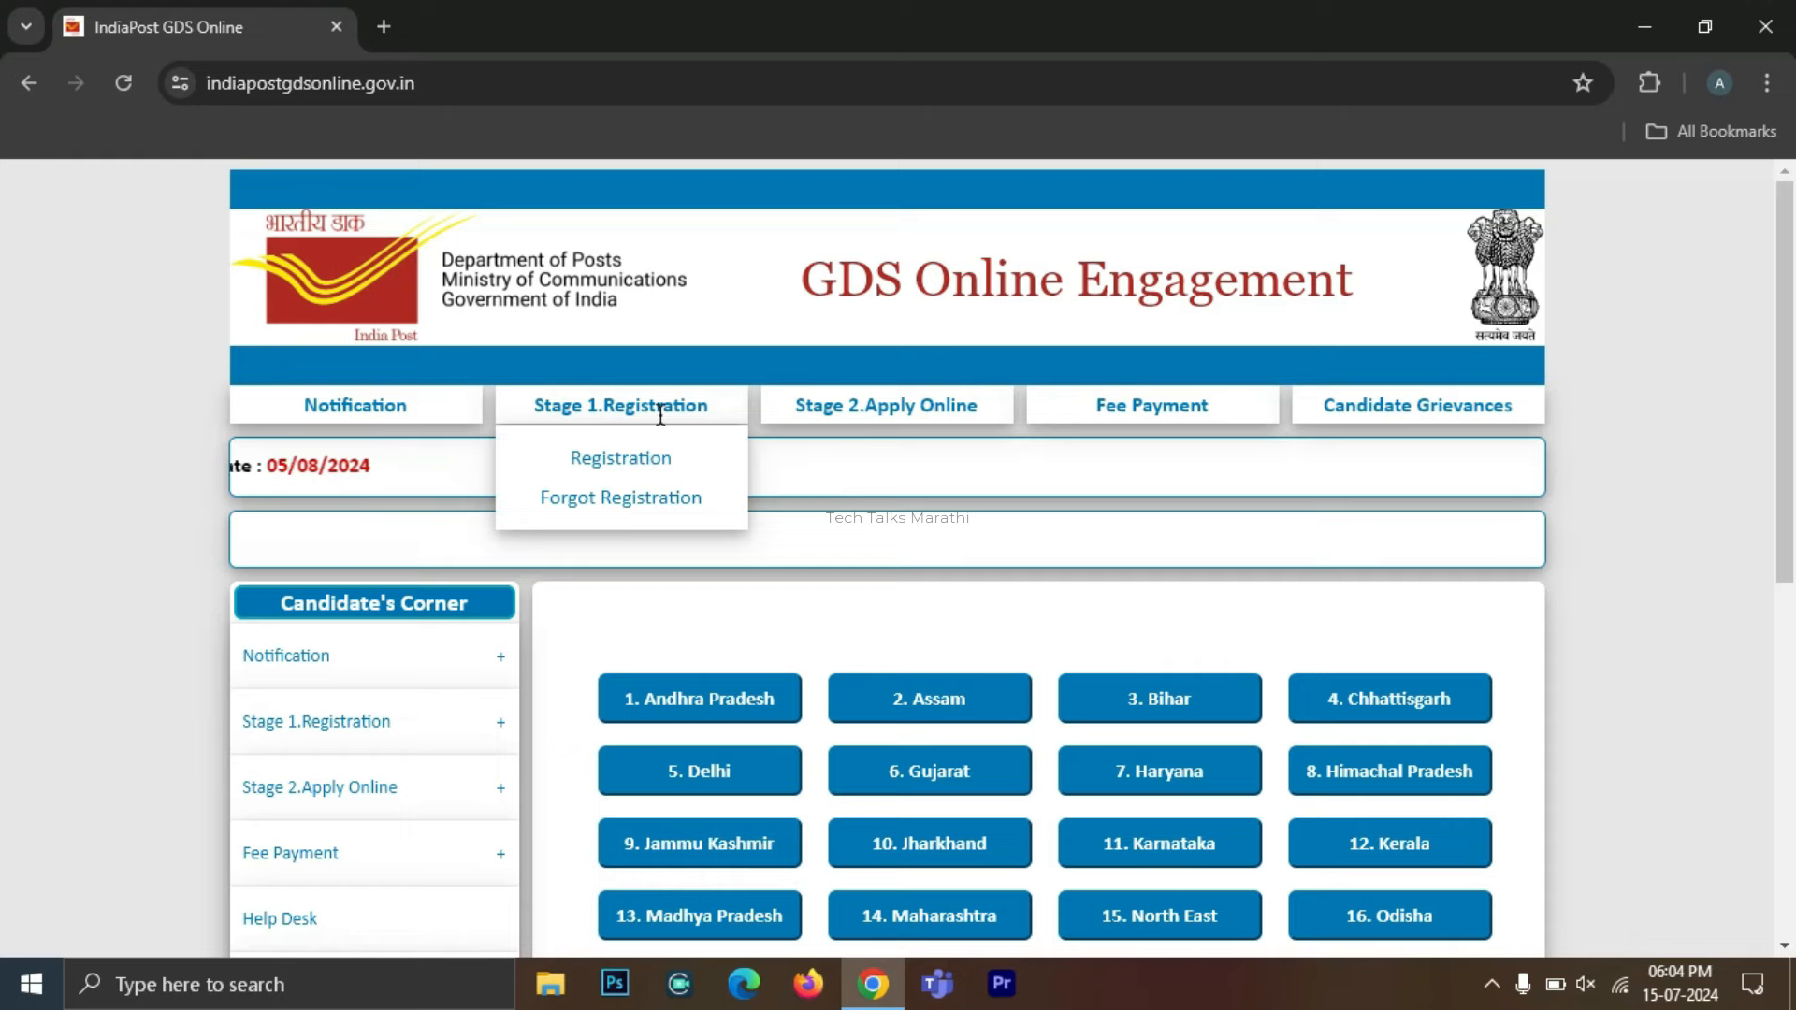
left_click(657, 467)
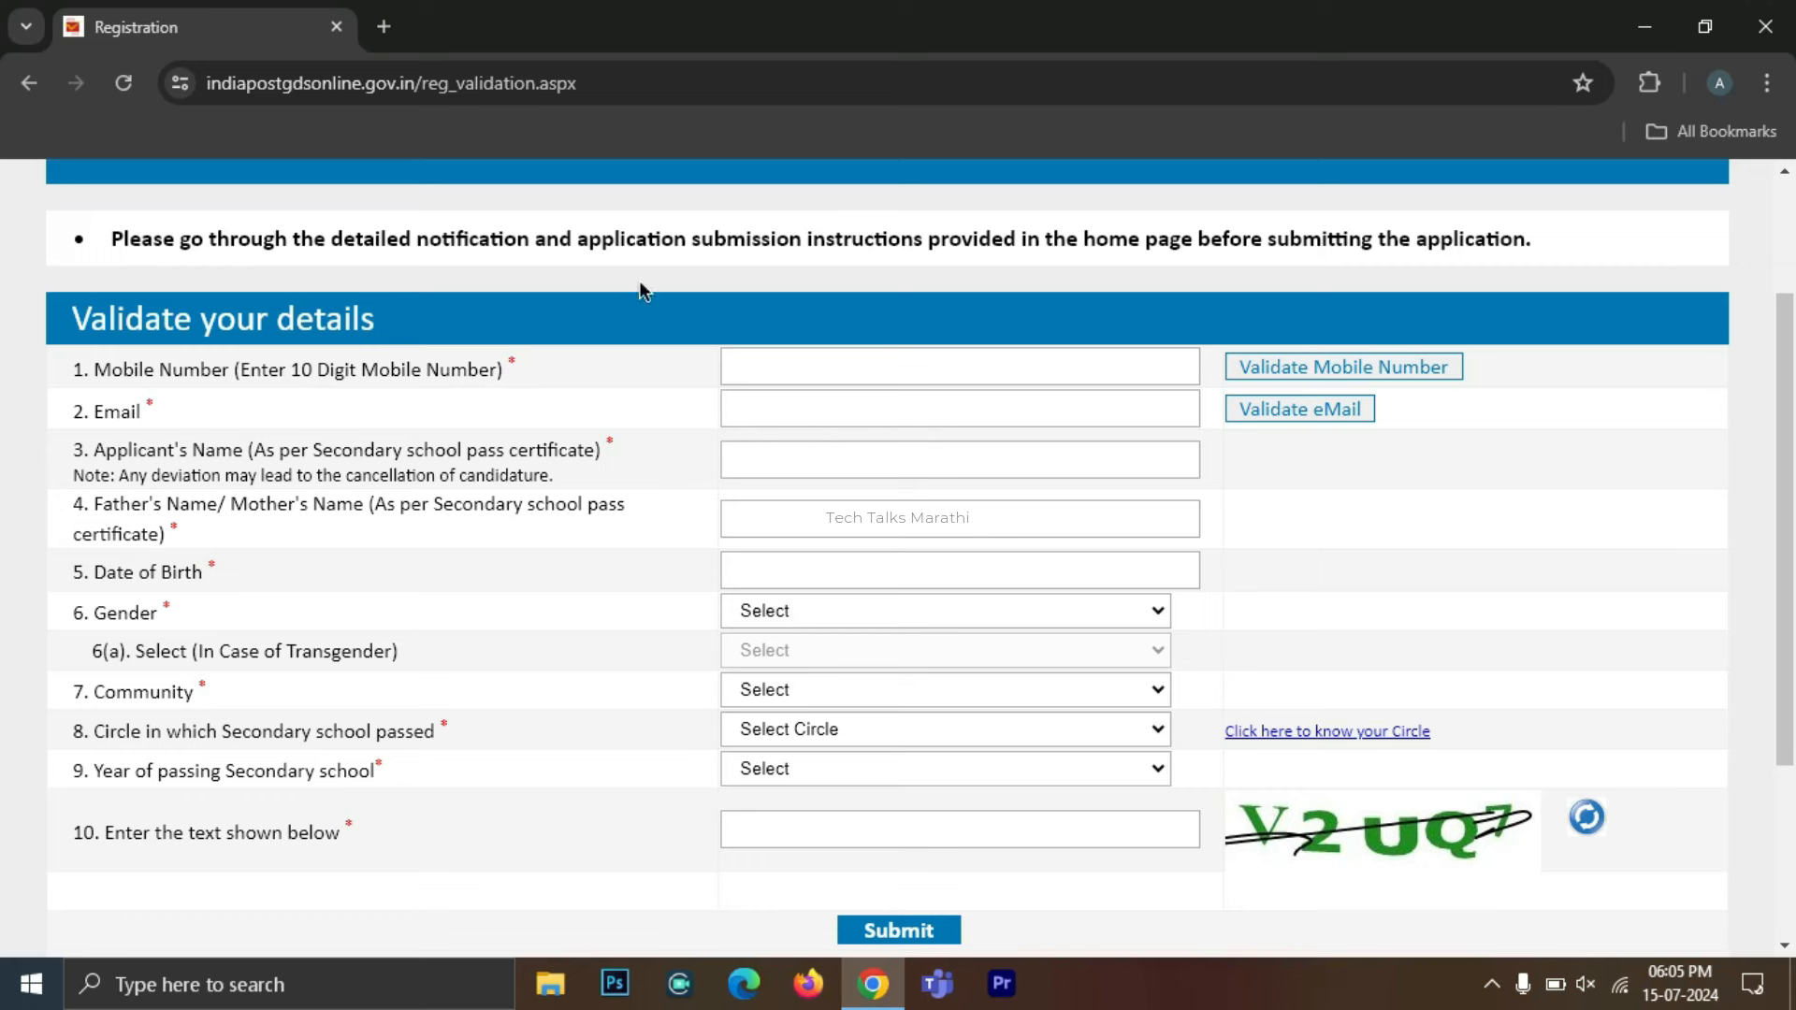
scroll(365, 244, "down", 1)
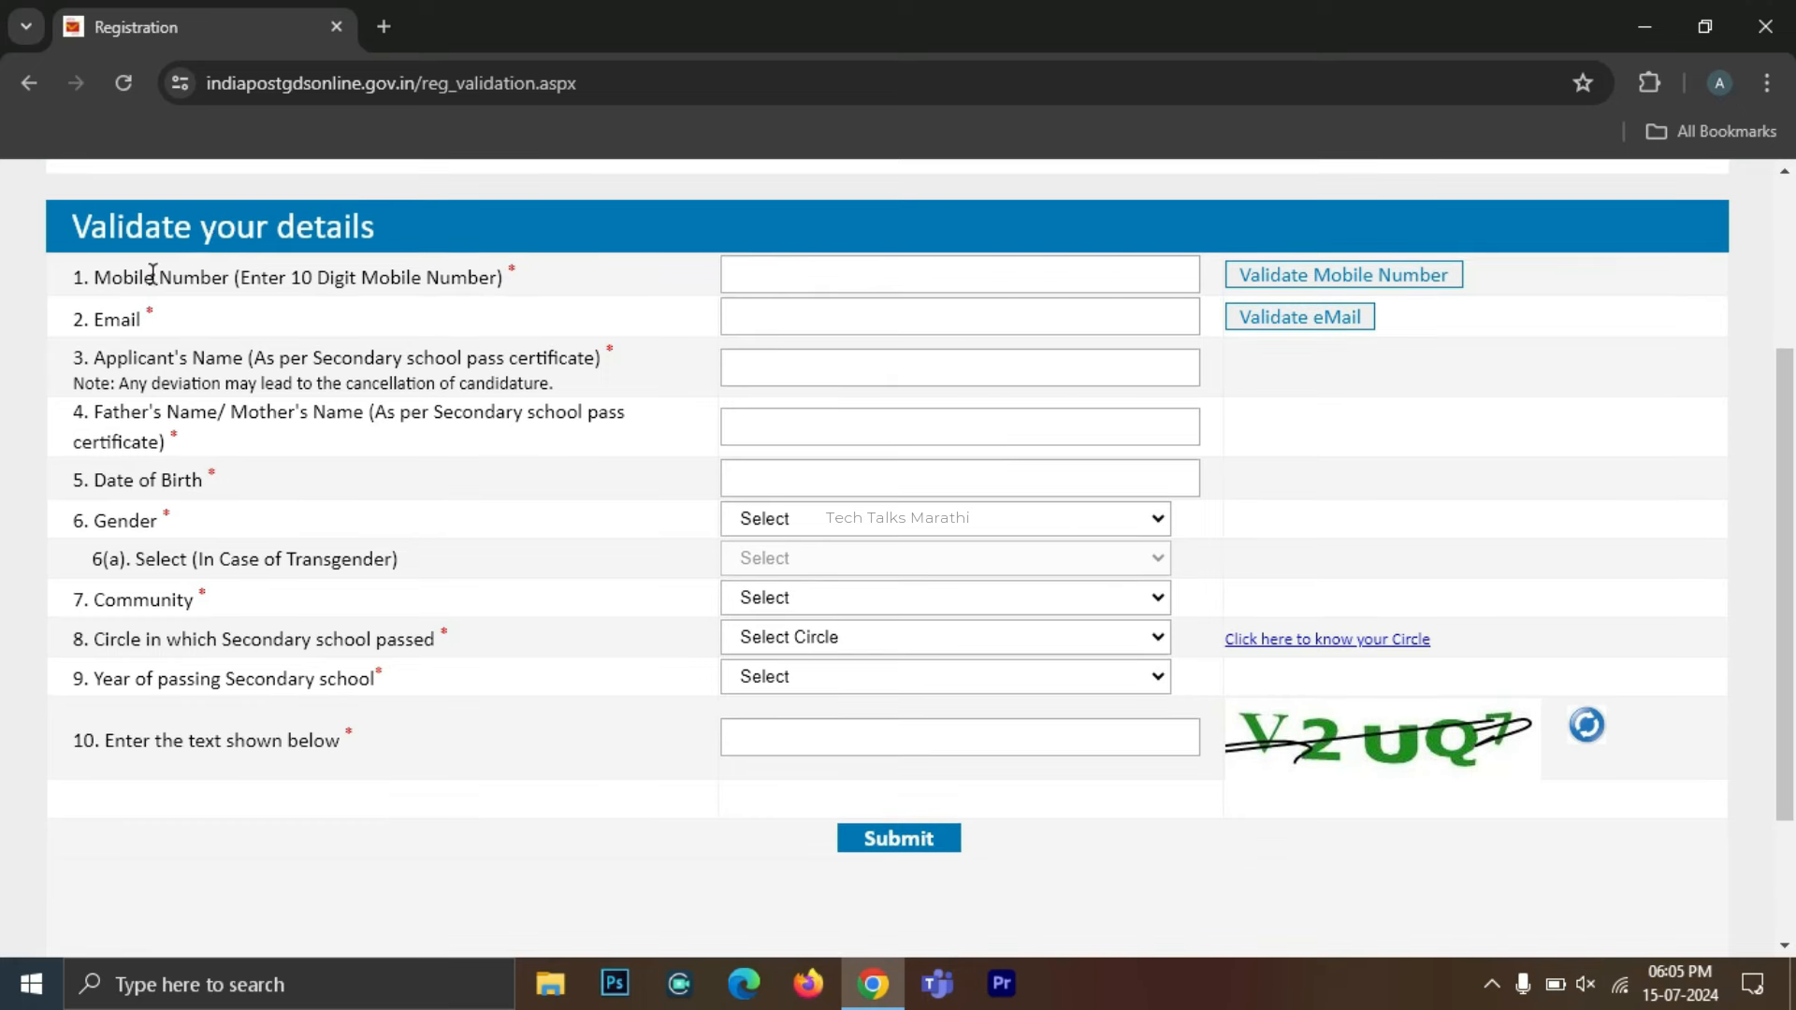
Enter the applicant's mobile number and validate it with the OTP sent to that number.
left_click(819, 288)
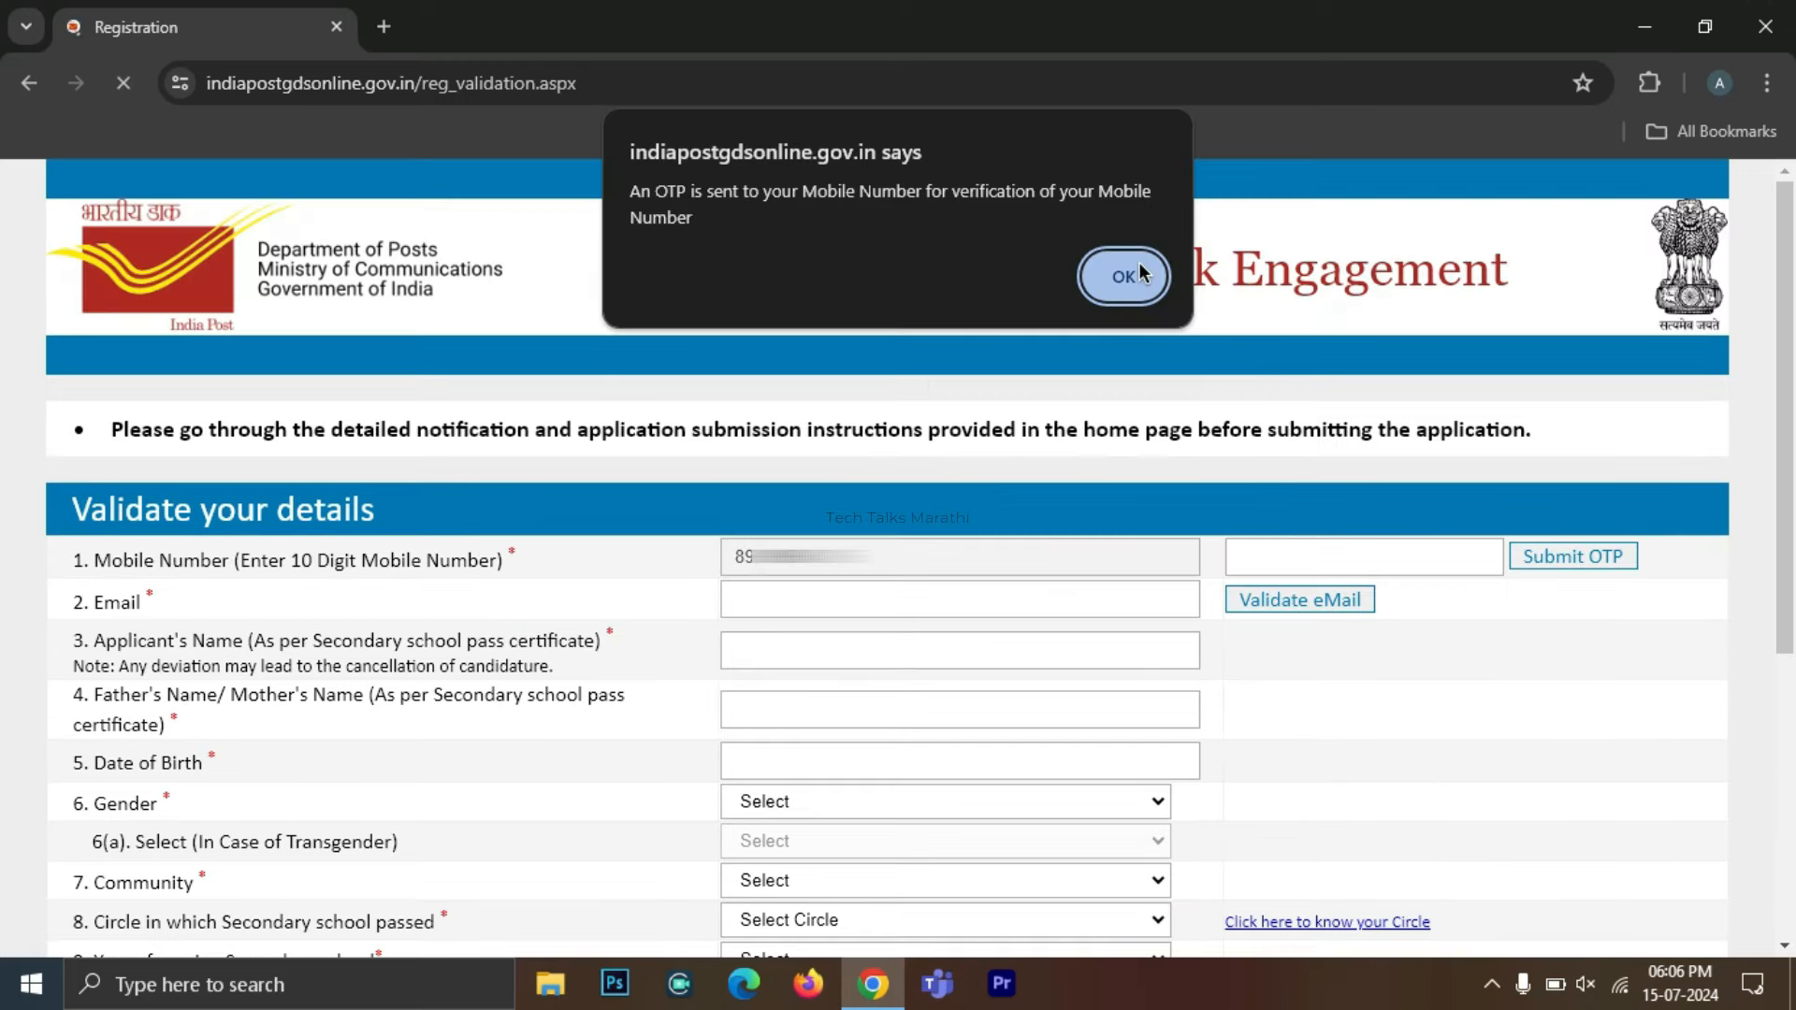
left_click(1124, 276)
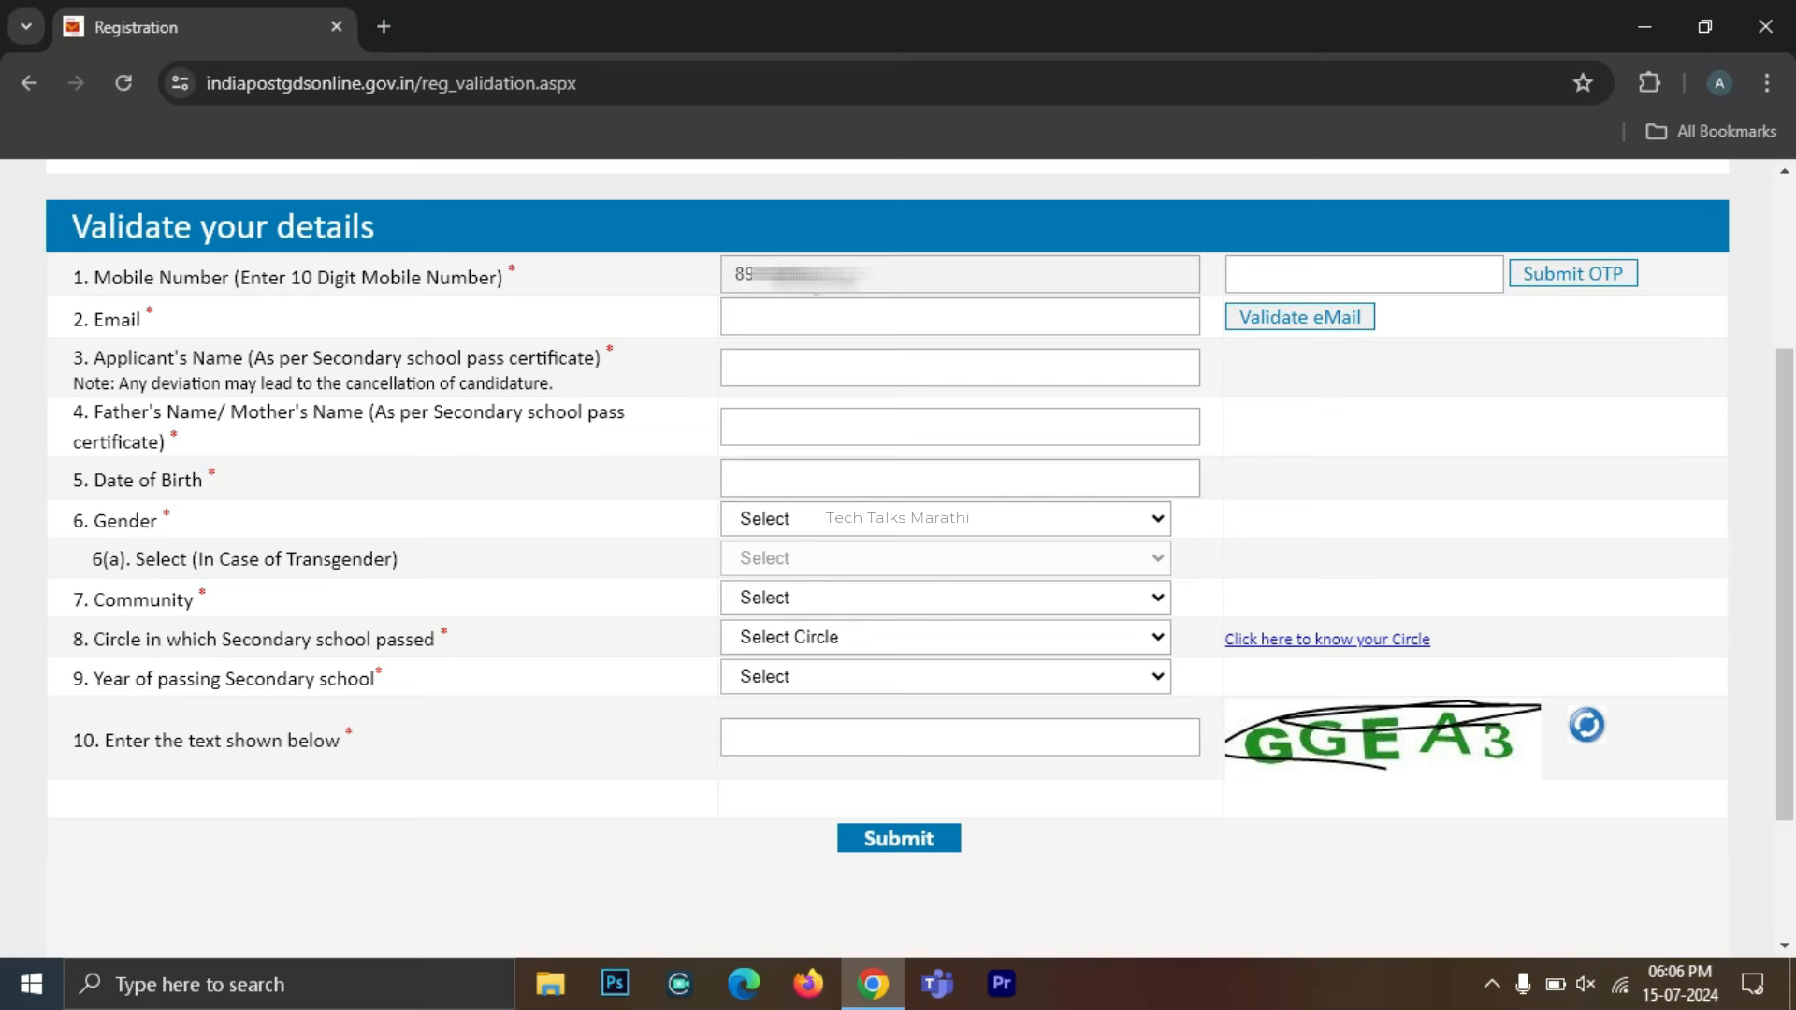
left_click(1347, 281)
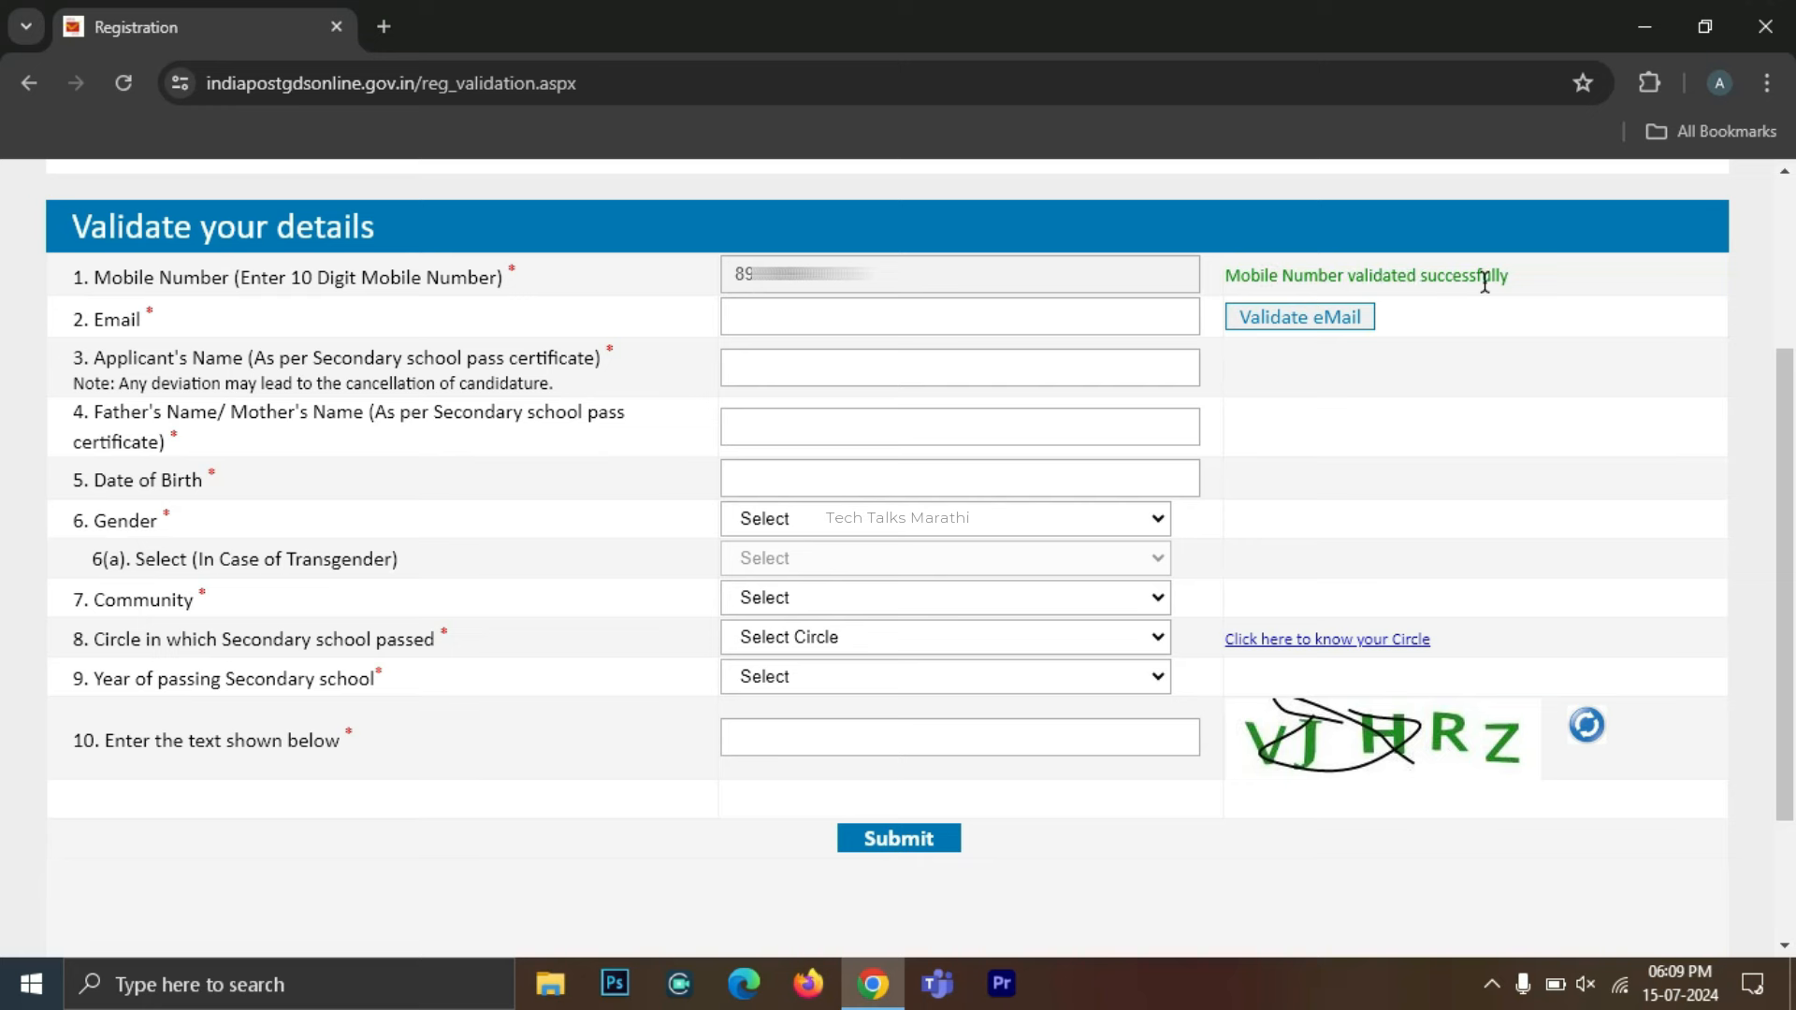
Fill in the applicant's email address and request the validation OTP for it.
left_click(818, 313)
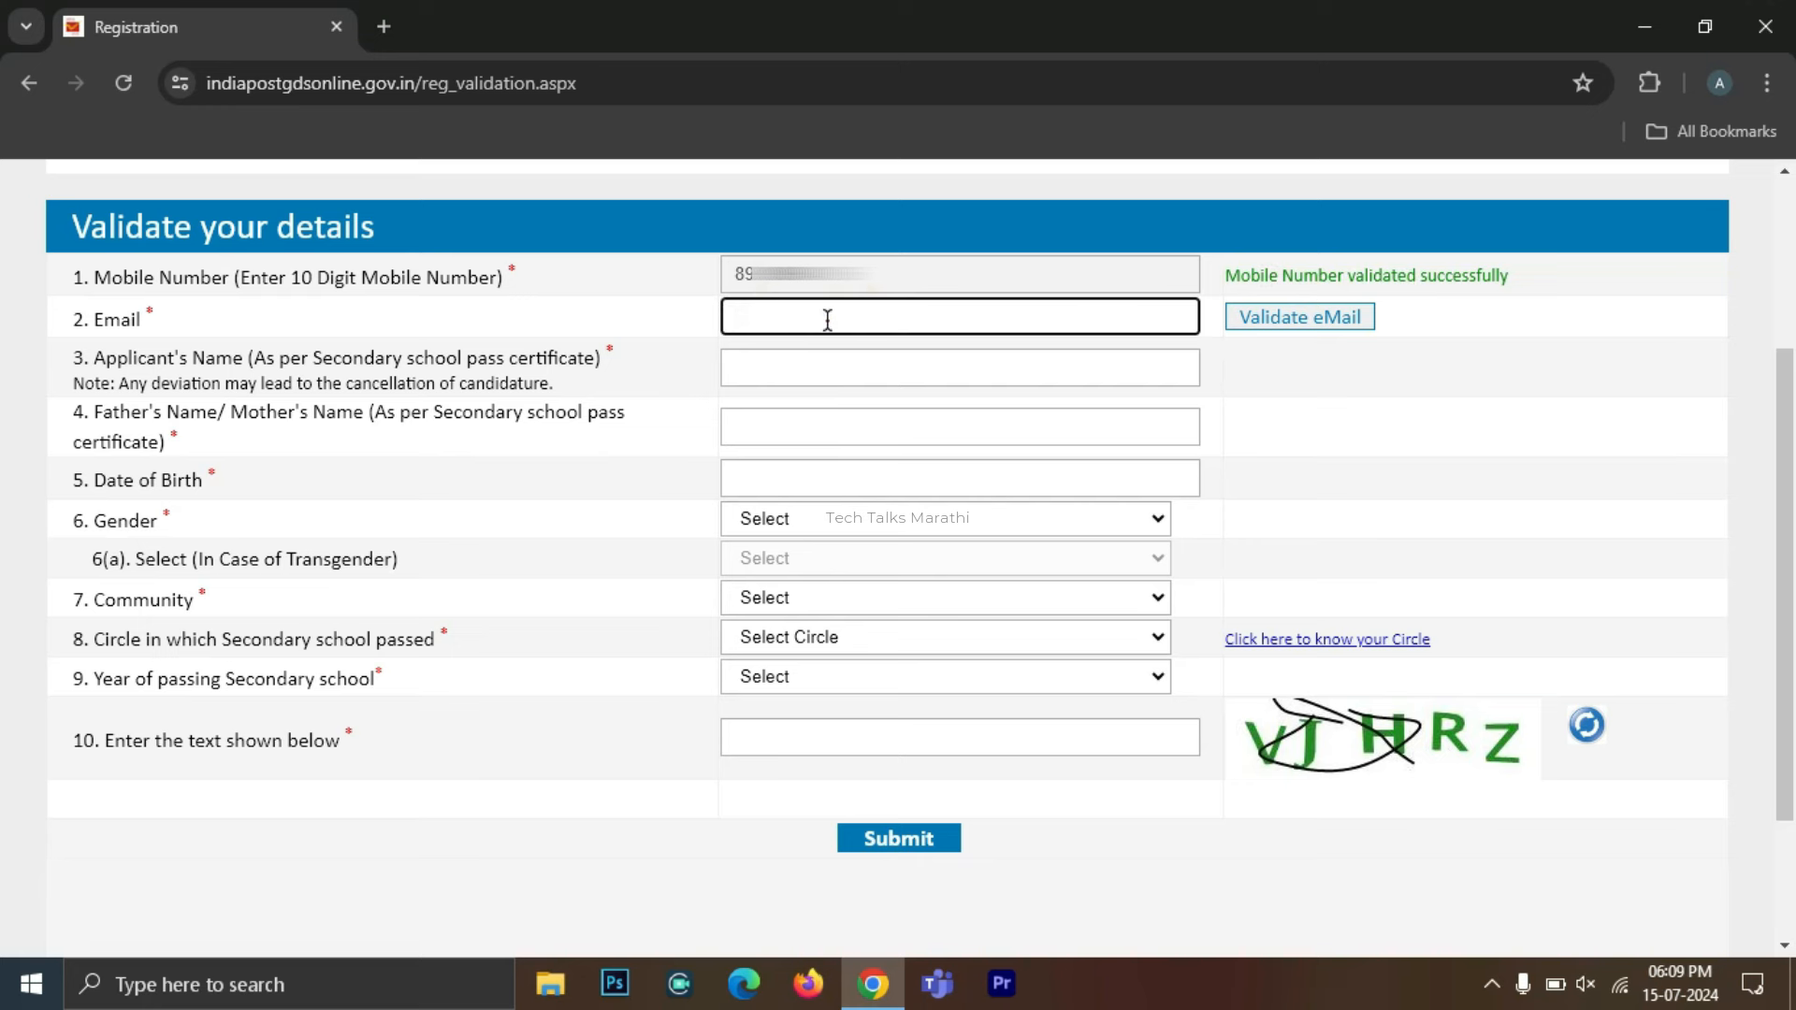
key("ctrl+v")
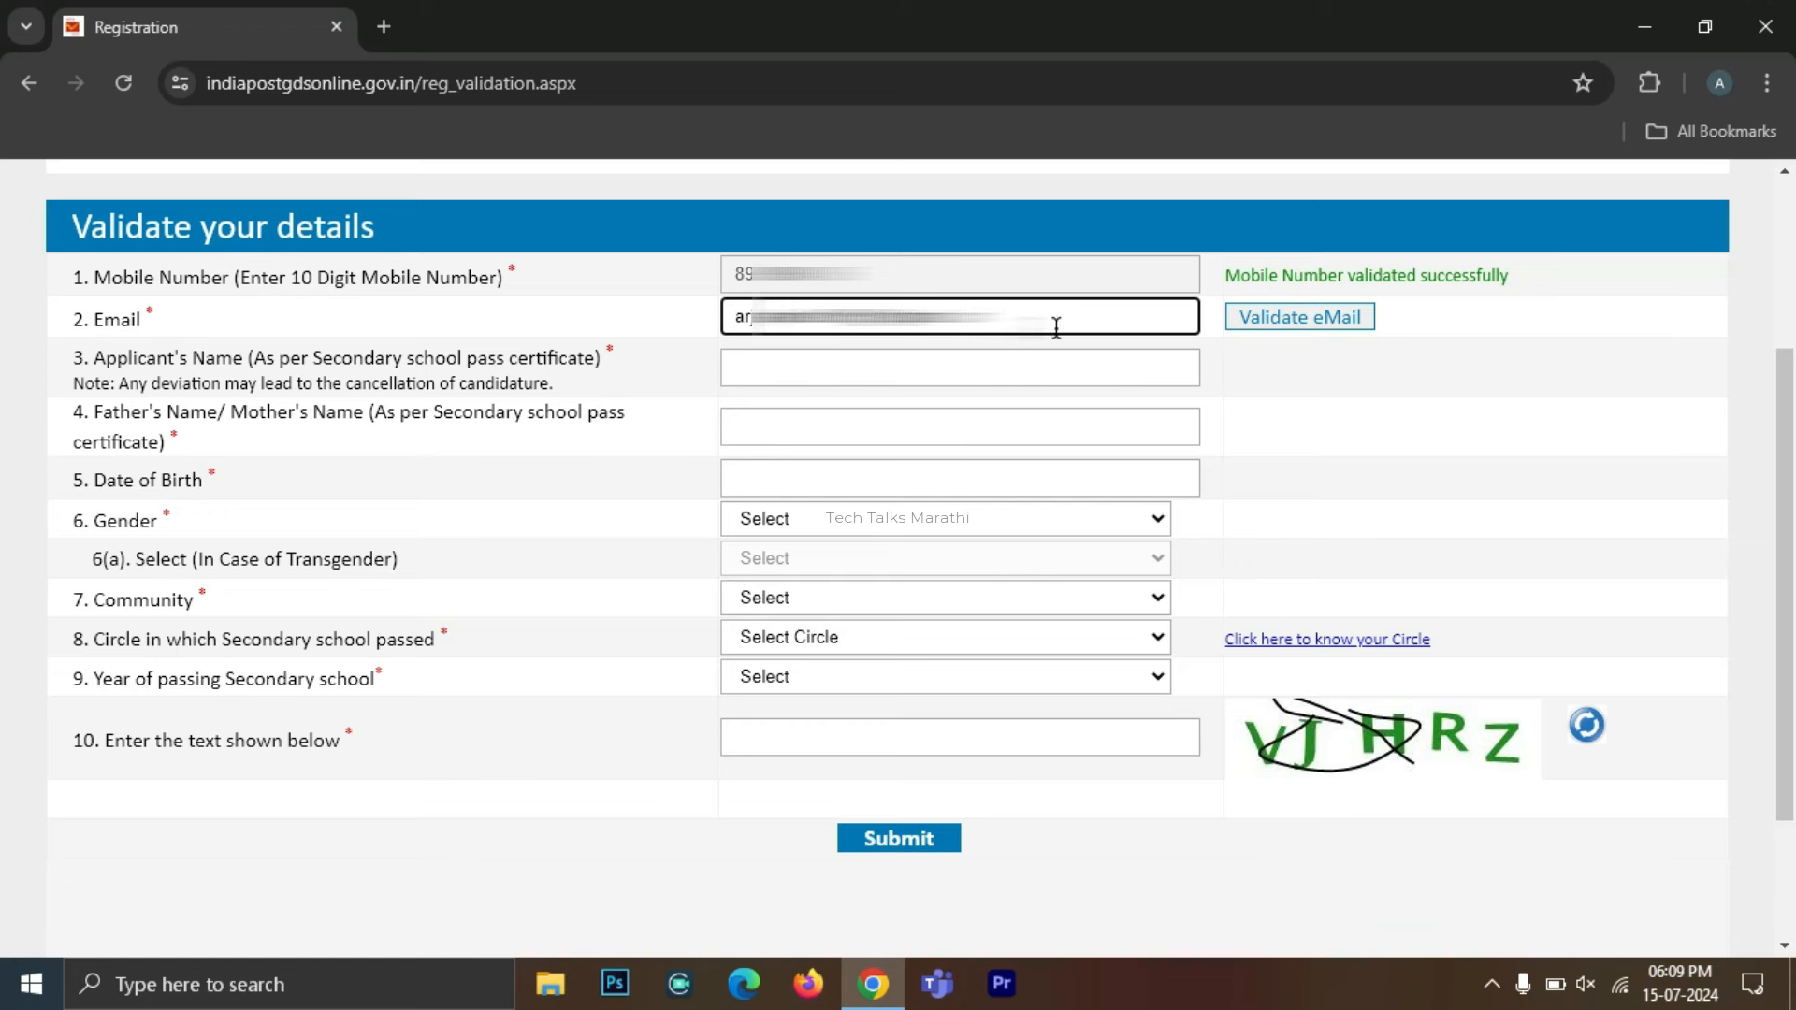
left_click(1306, 316)
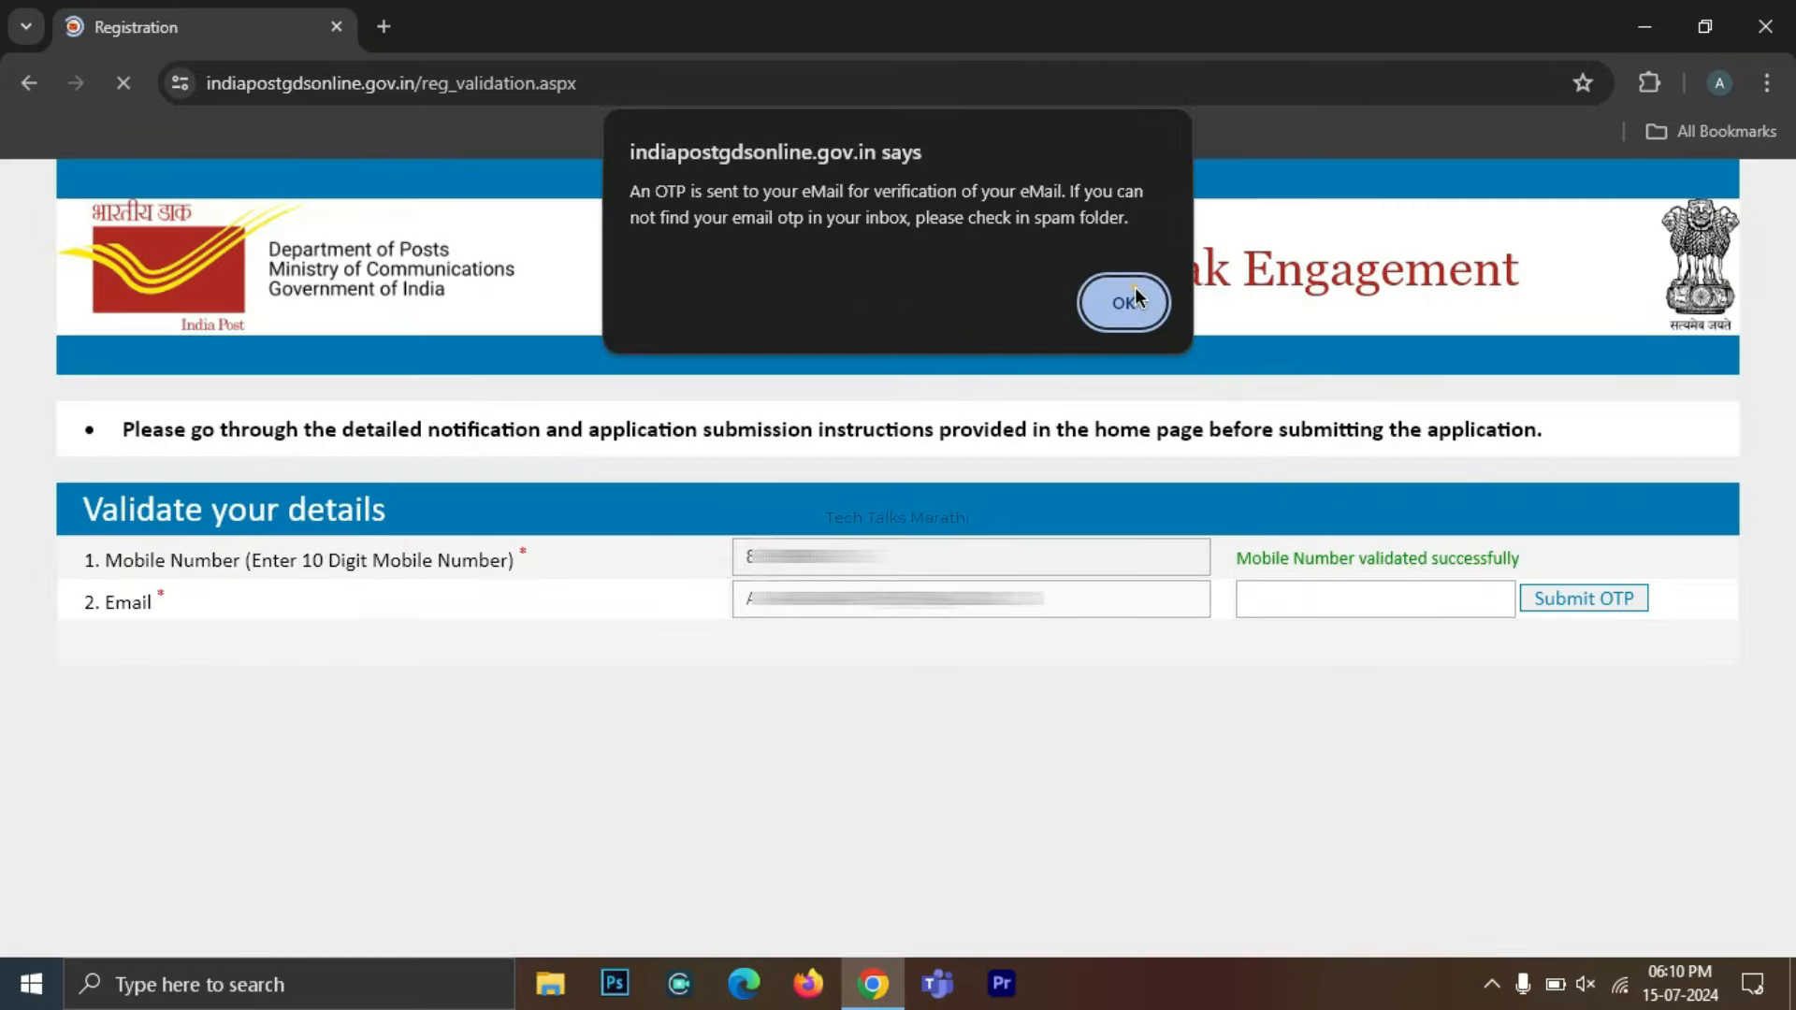
left_click(1134, 301)
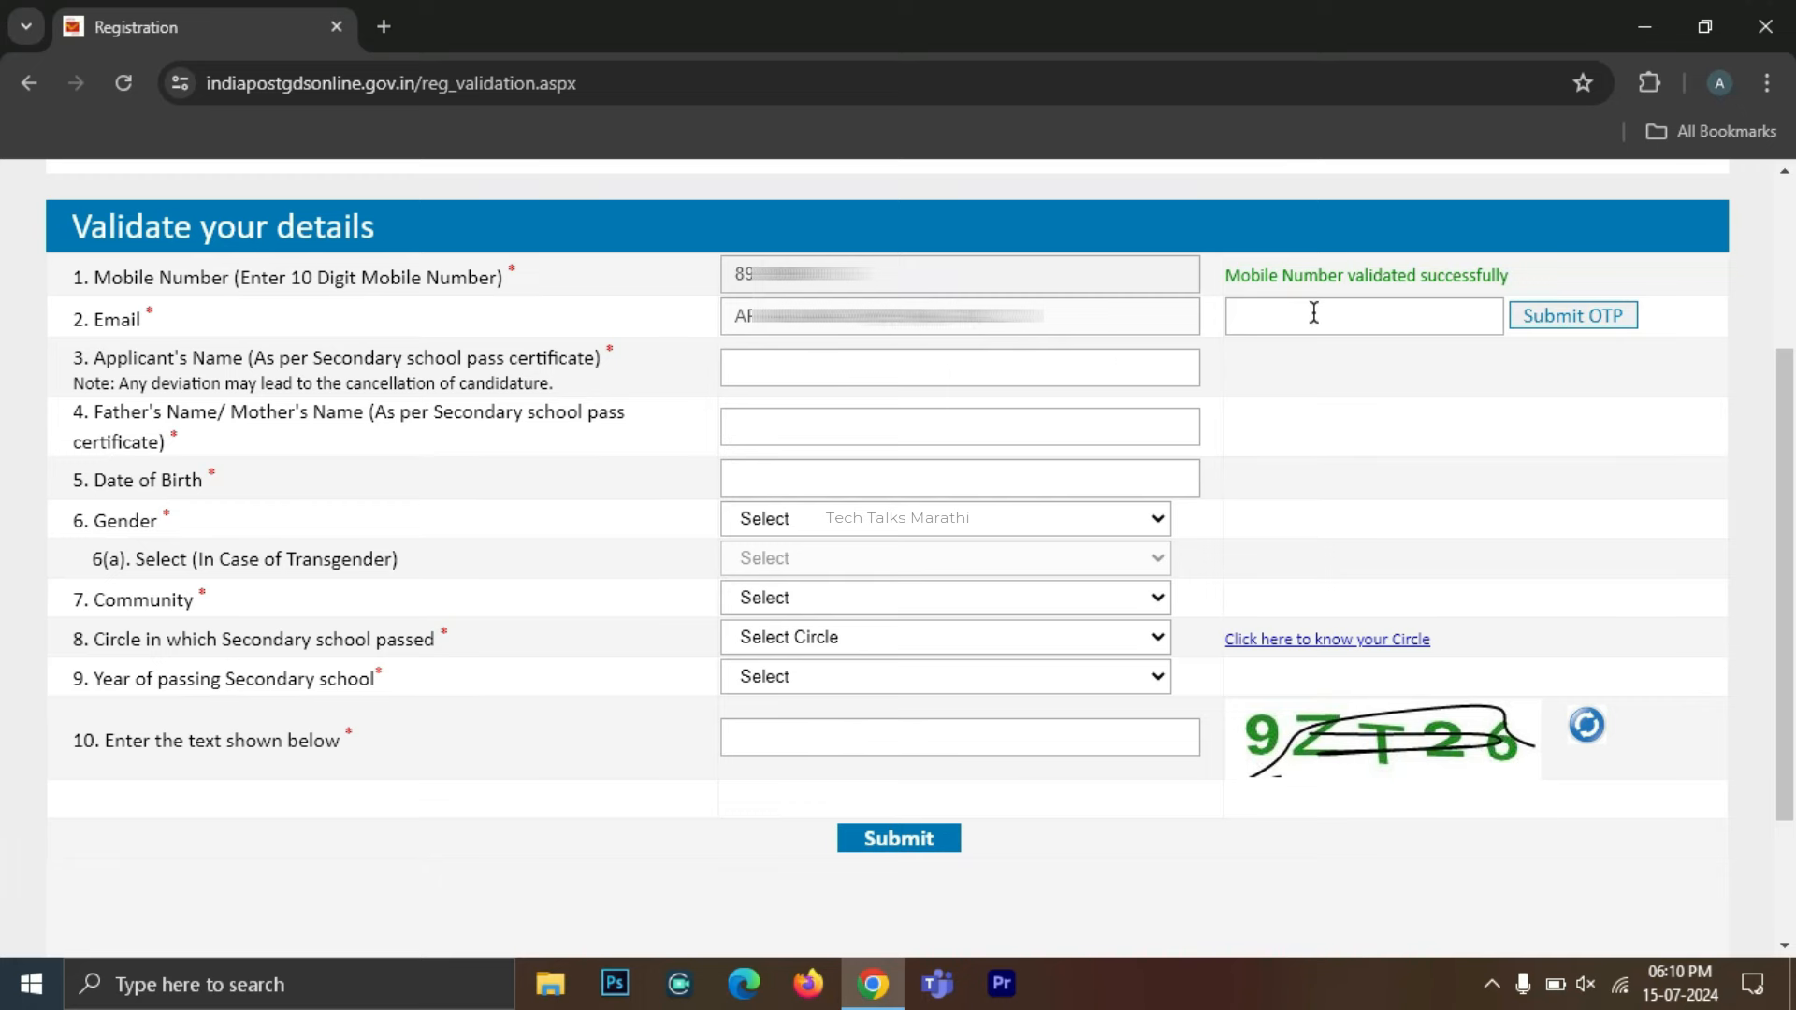
Copy the email OTP from the Gmail message and submit it in the registration form to validate the email.
left_click_drag(929, 471, 960, 481)
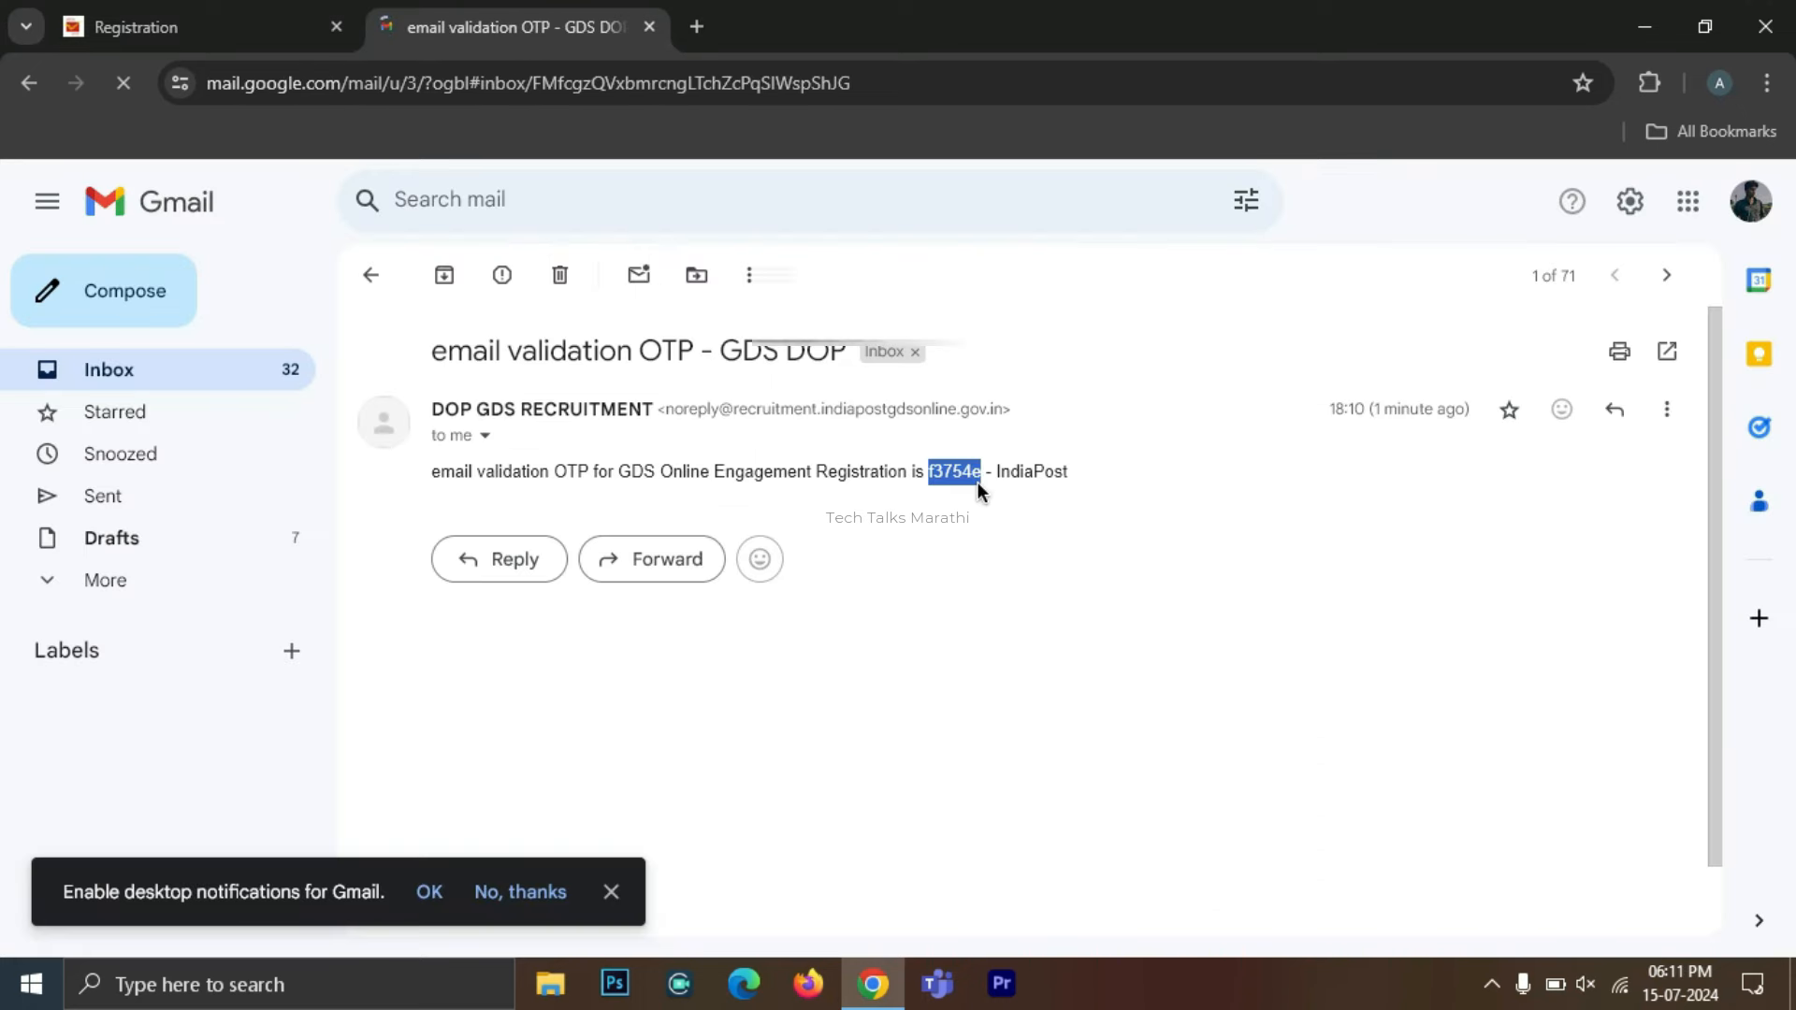
left_click(138, 28)
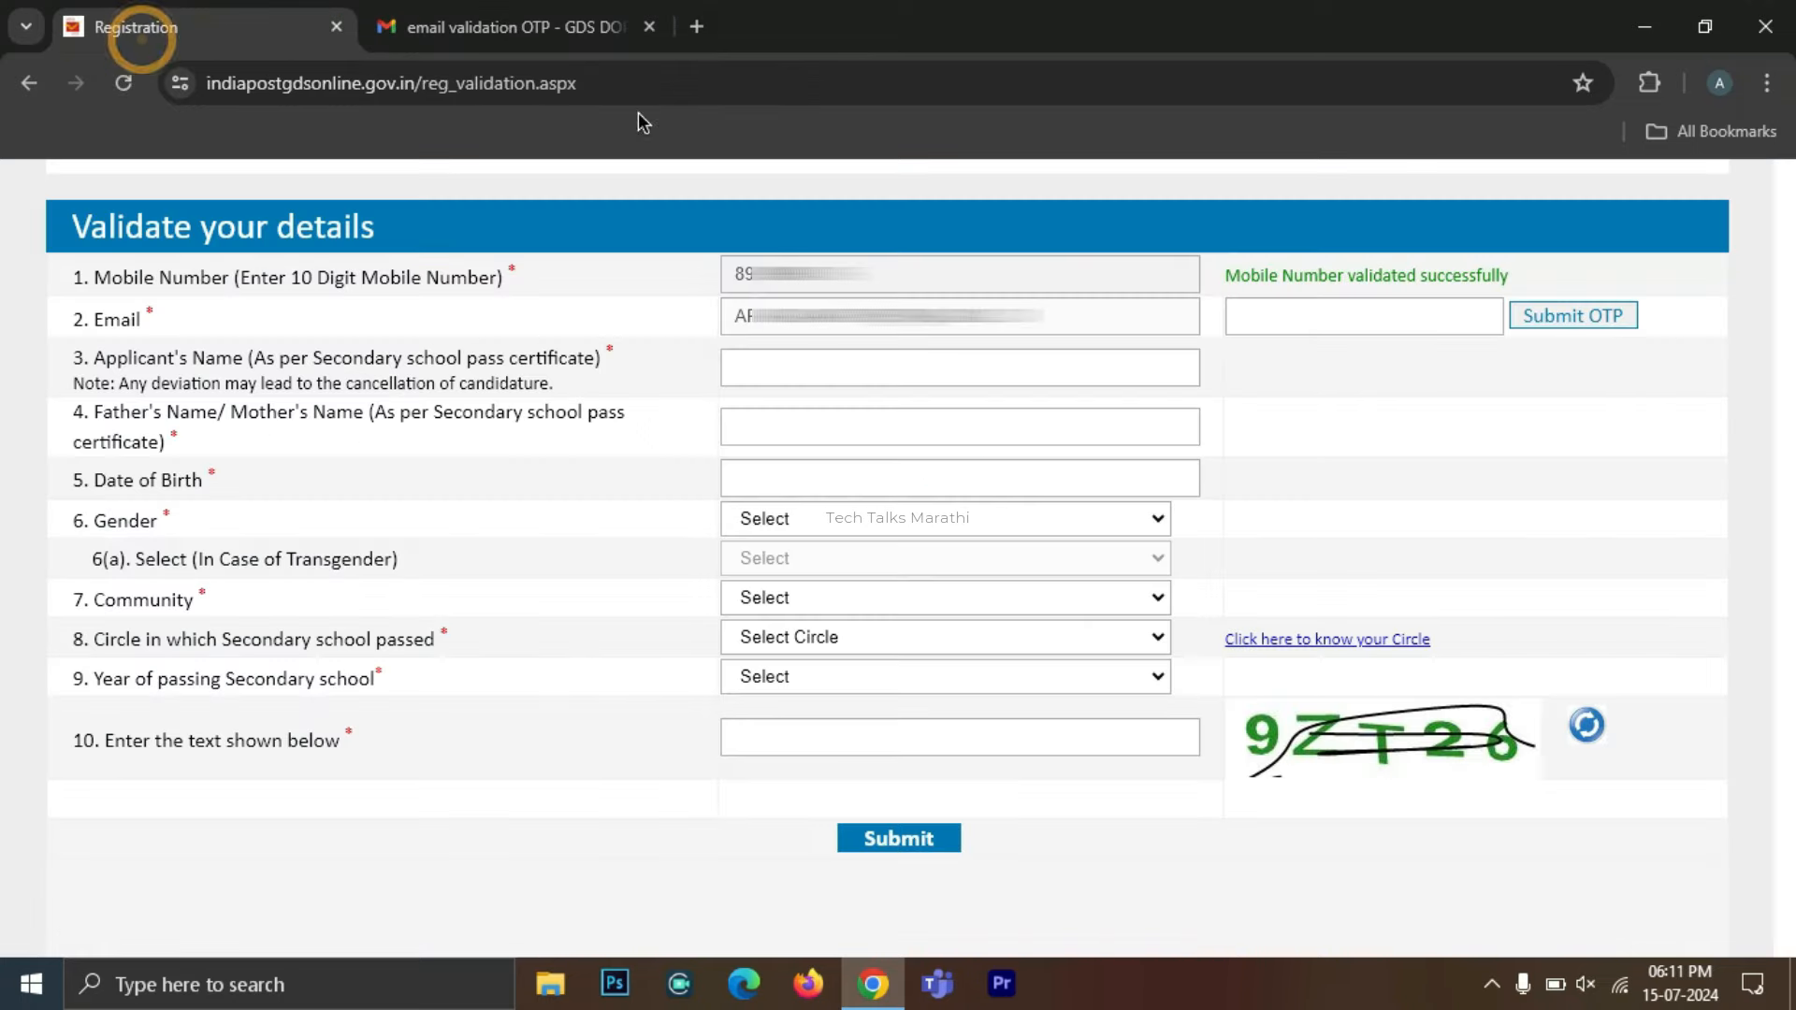
left_click(496, 19)
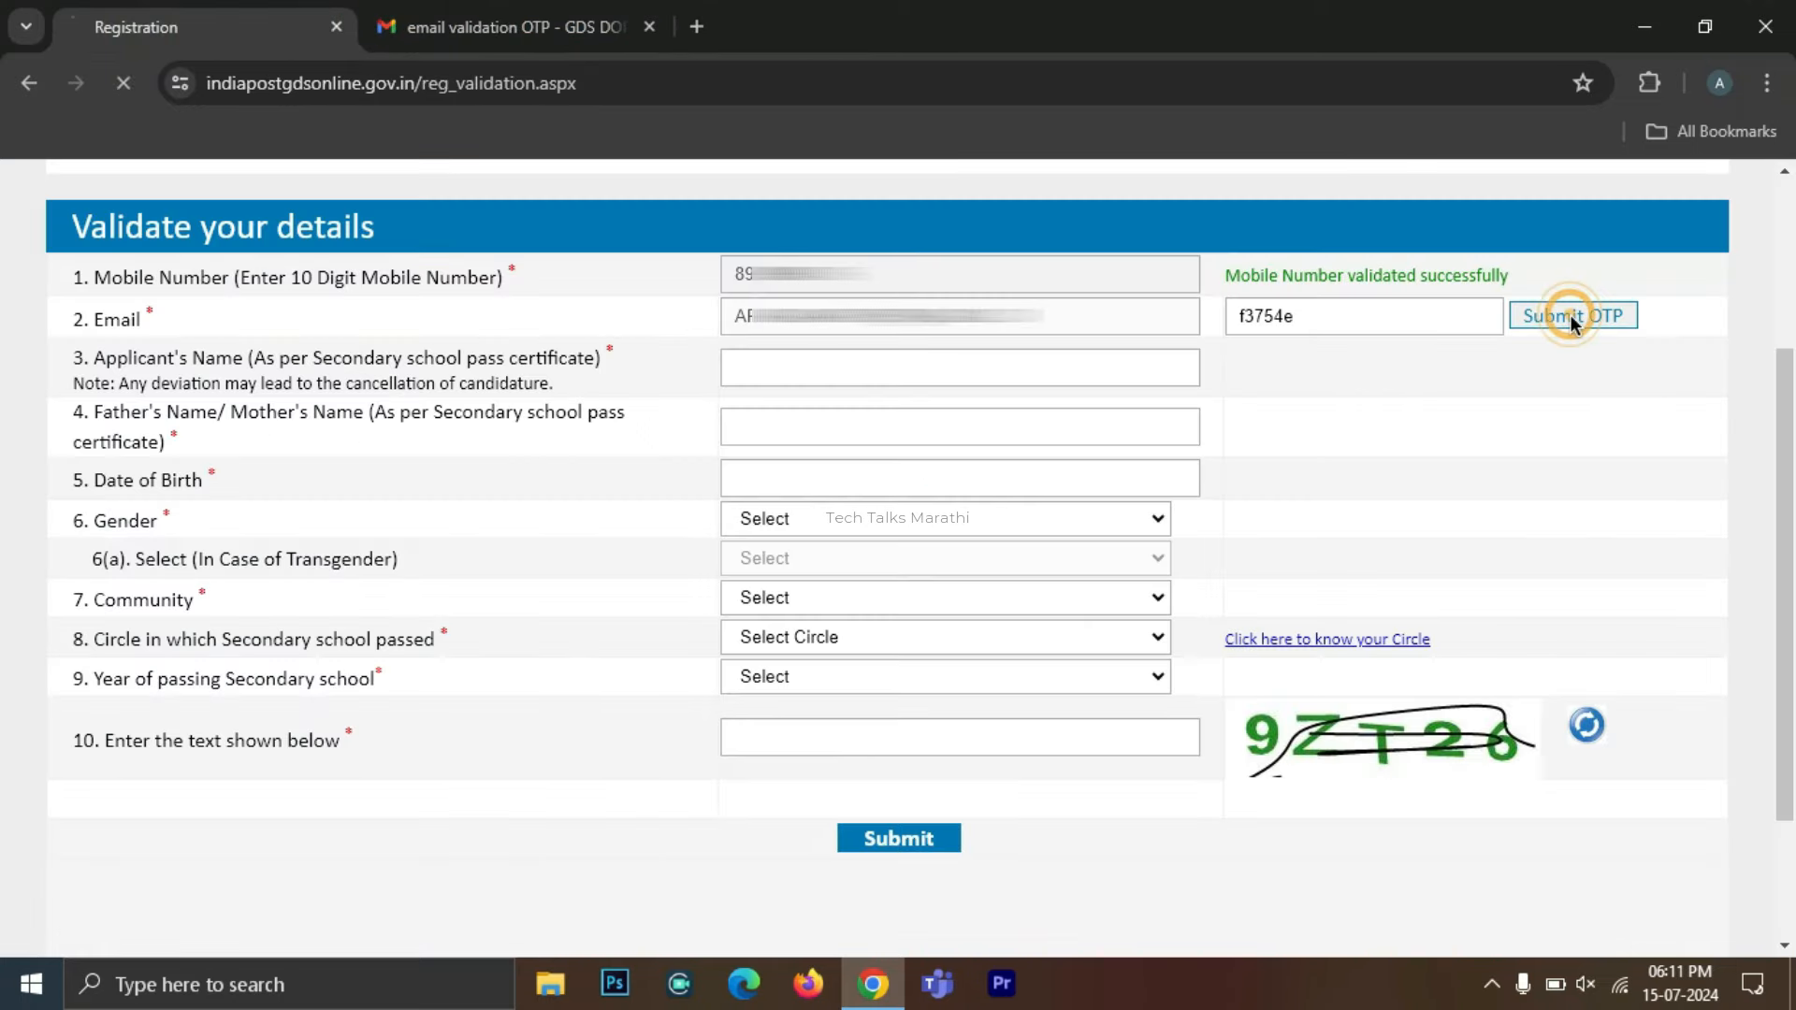
left_click(1570, 314)
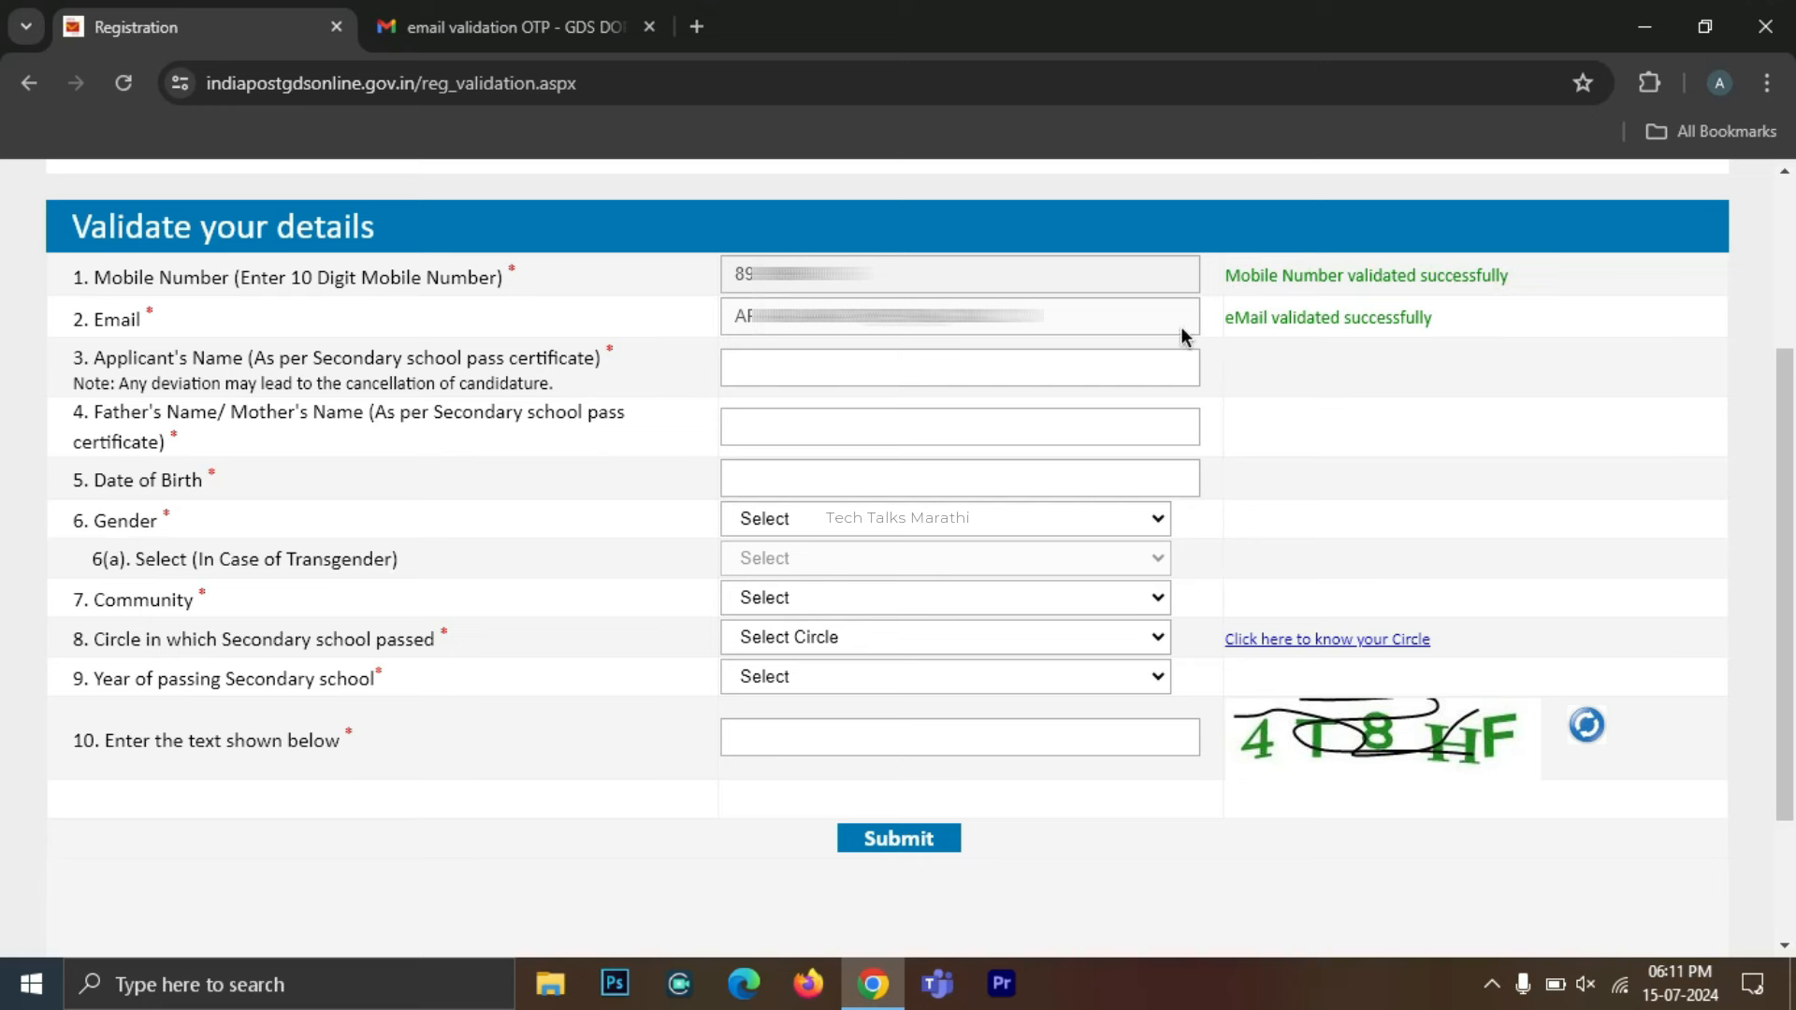
Review the applicant's name and father's or mother's name fields without filling them in.
left_click(901, 366)
left_click(852, 362)
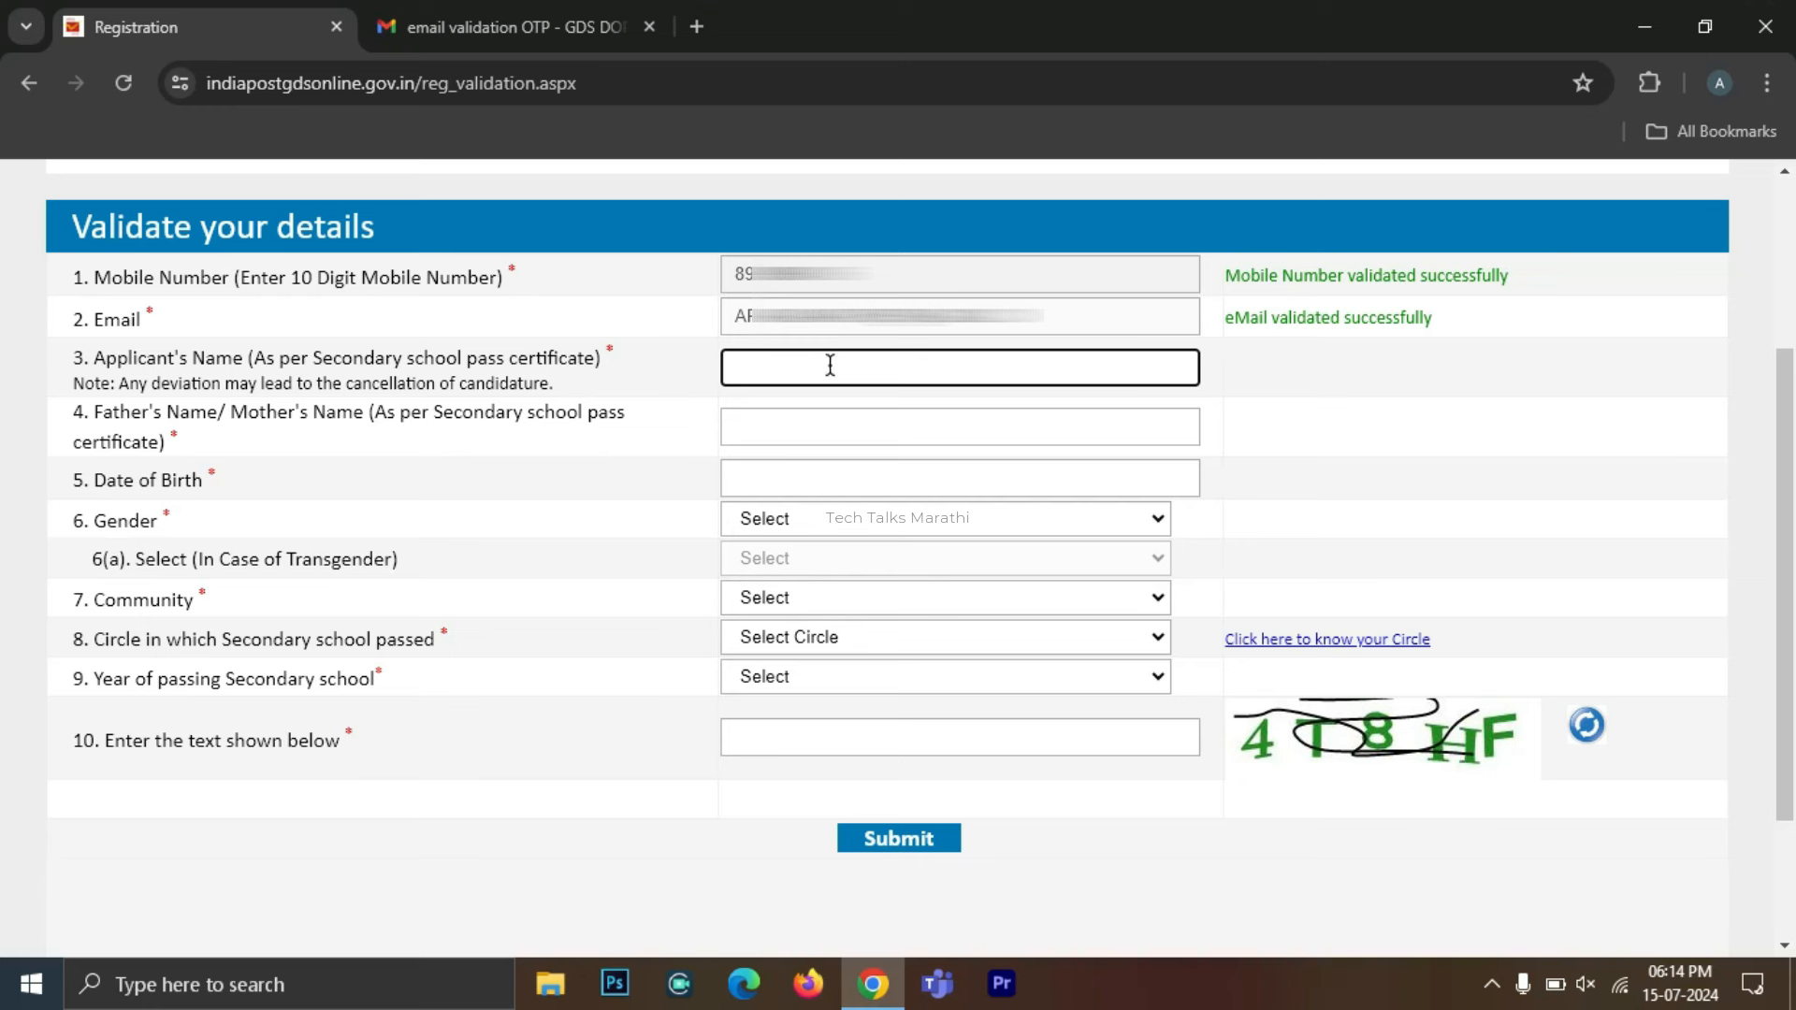
left_click(778, 428)
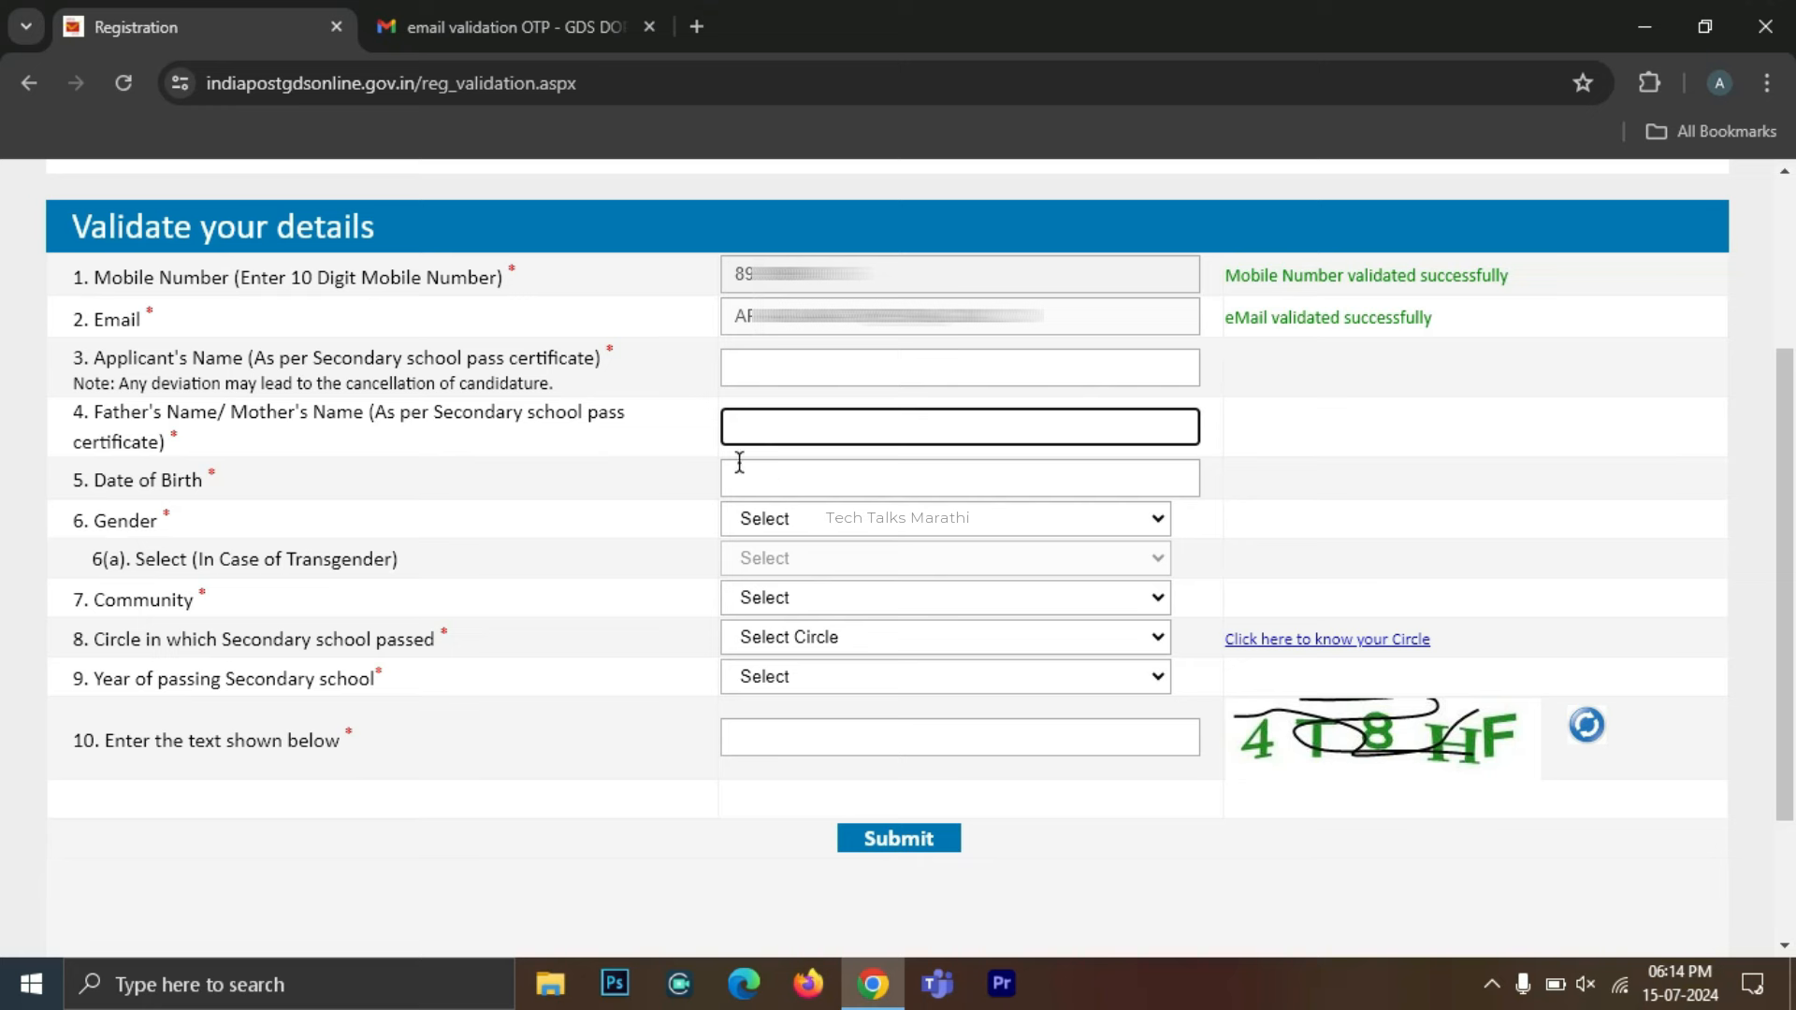
Open the date of birth calendar and look through its year and month choices.
left_click(842, 485)
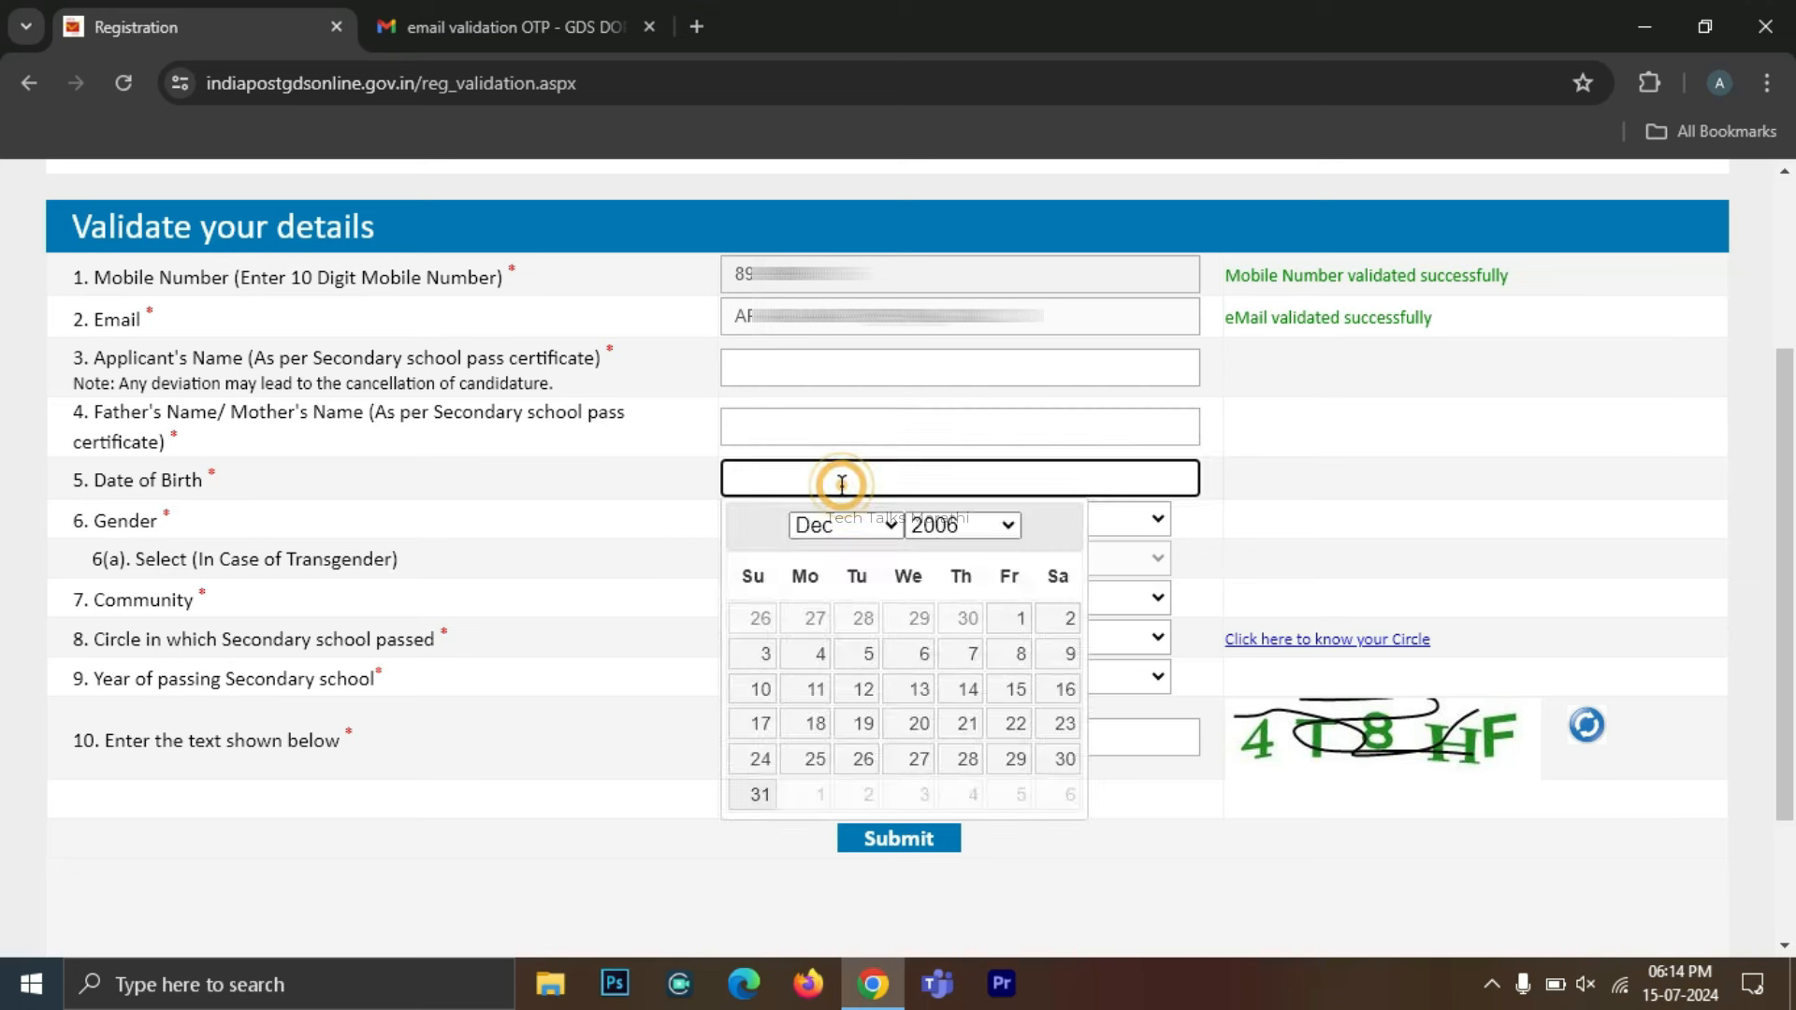
left_click(970, 529)
left_click(974, 531)
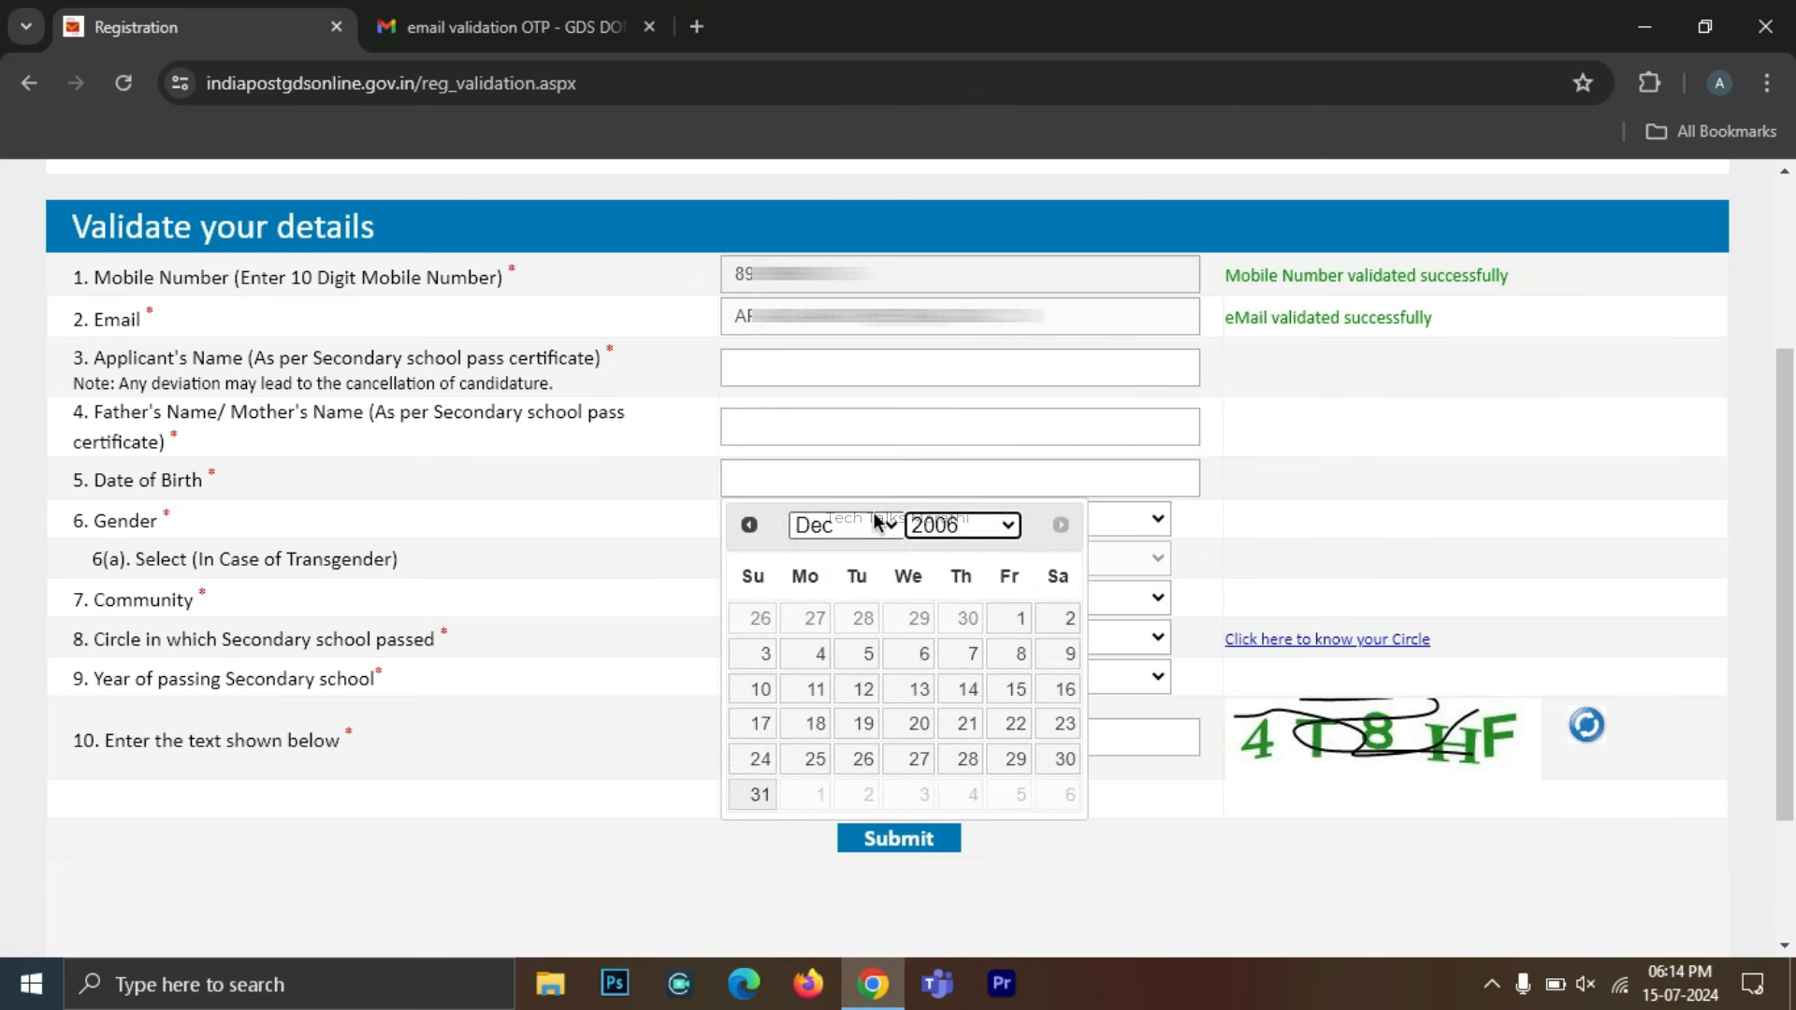
left_click(846, 528)
left_click(844, 529)
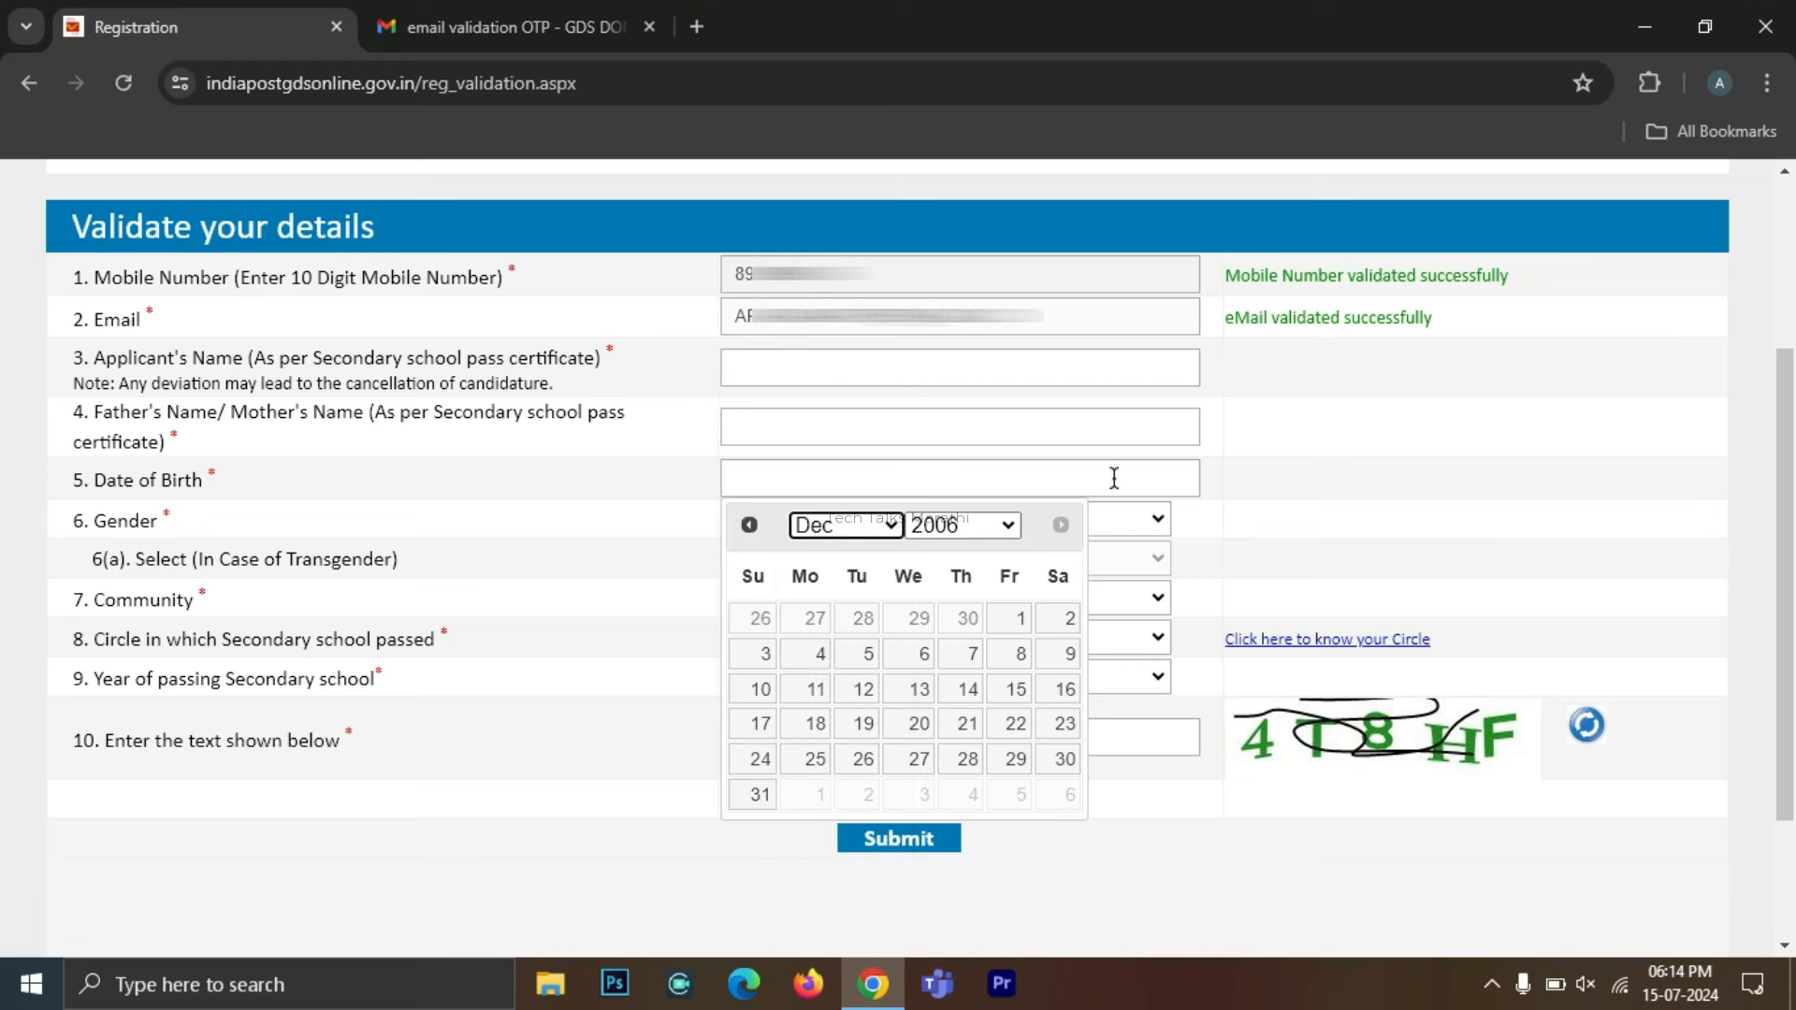
Leave the date of birth empty, set the gender to Male and the community to UR.
left_click(1283, 509)
left_click(817, 522)
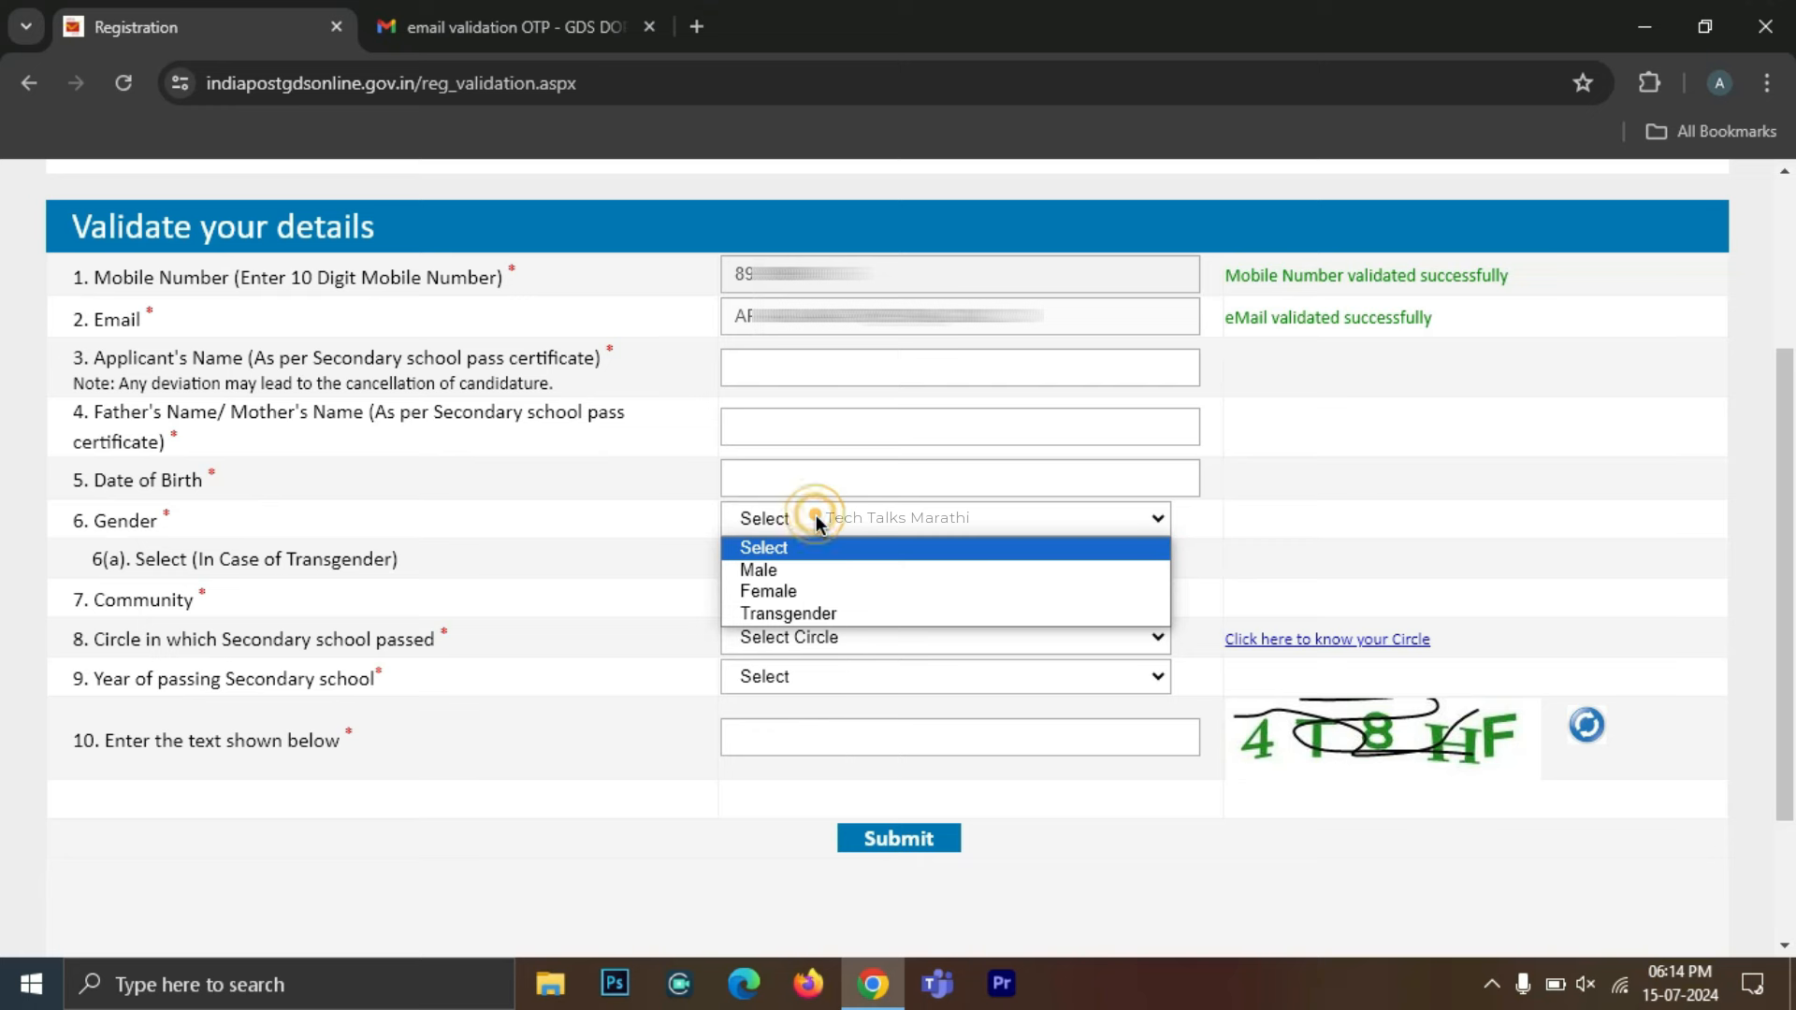
left_click(790, 571)
left_click(802, 598)
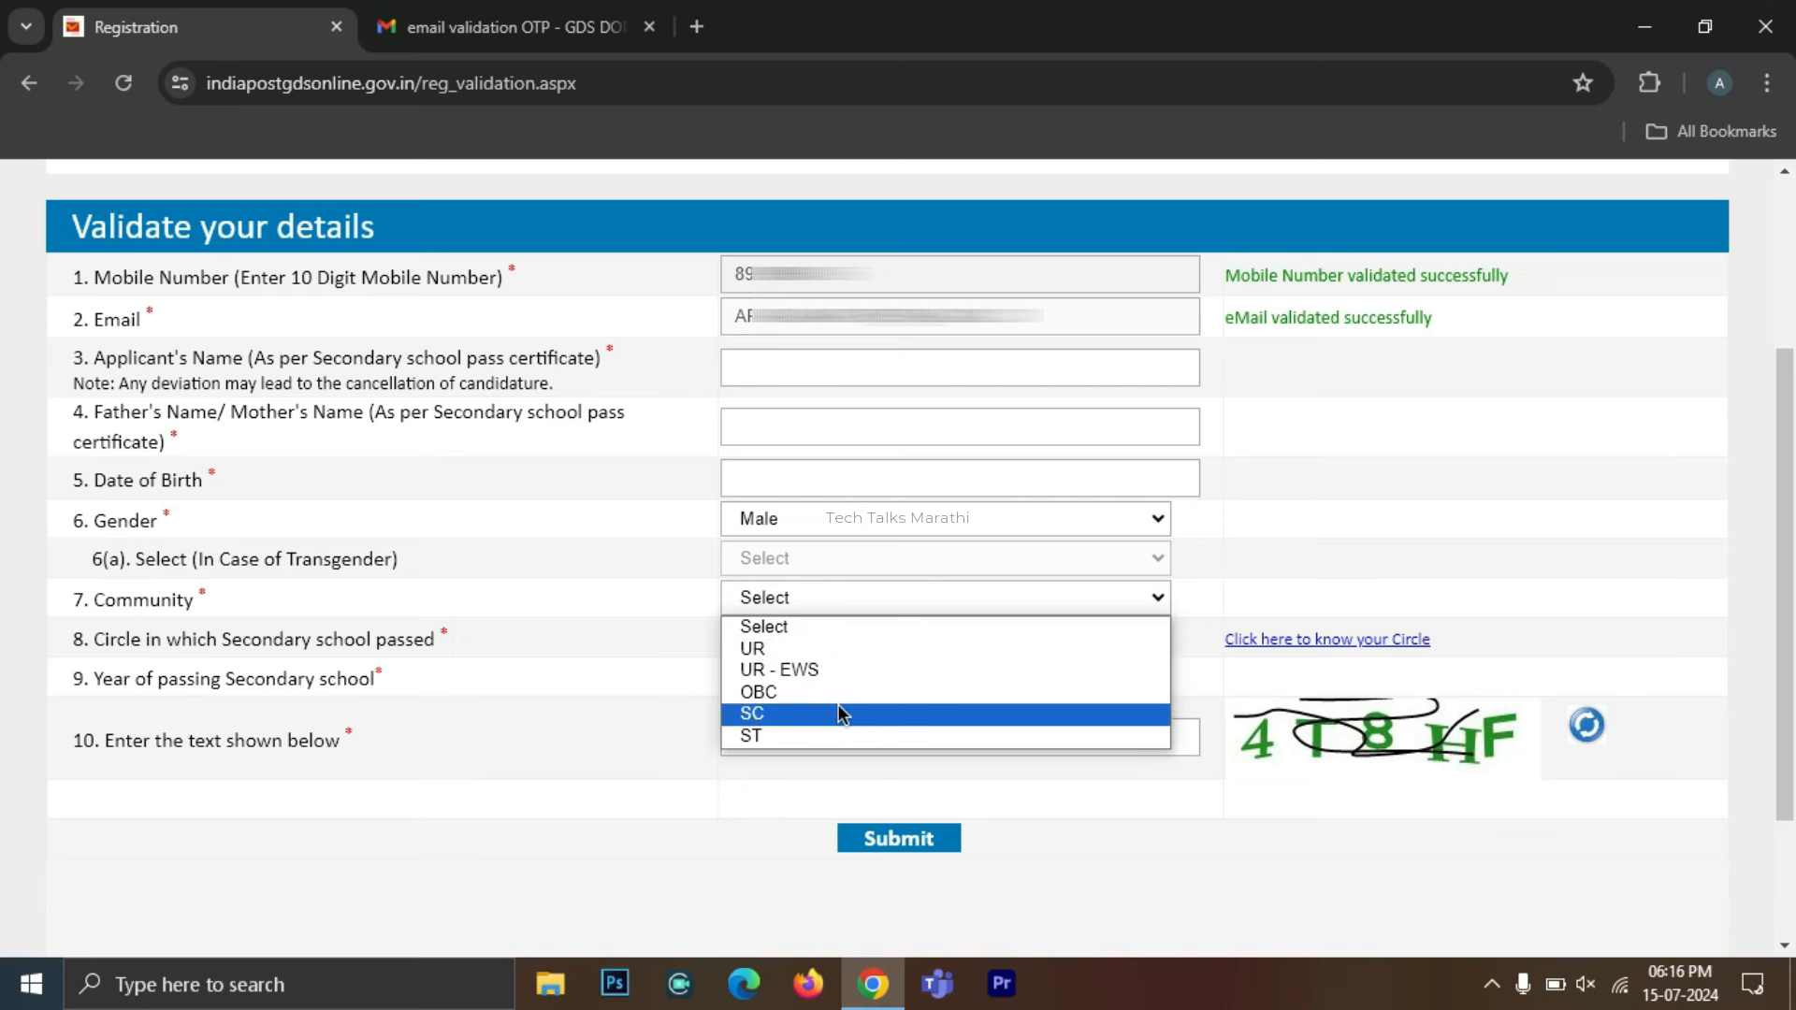
left_click(846, 648)
Choose Maharashtra as the circle where secondary school was passed and 2023 as the year of passing.
left_click(798, 637)
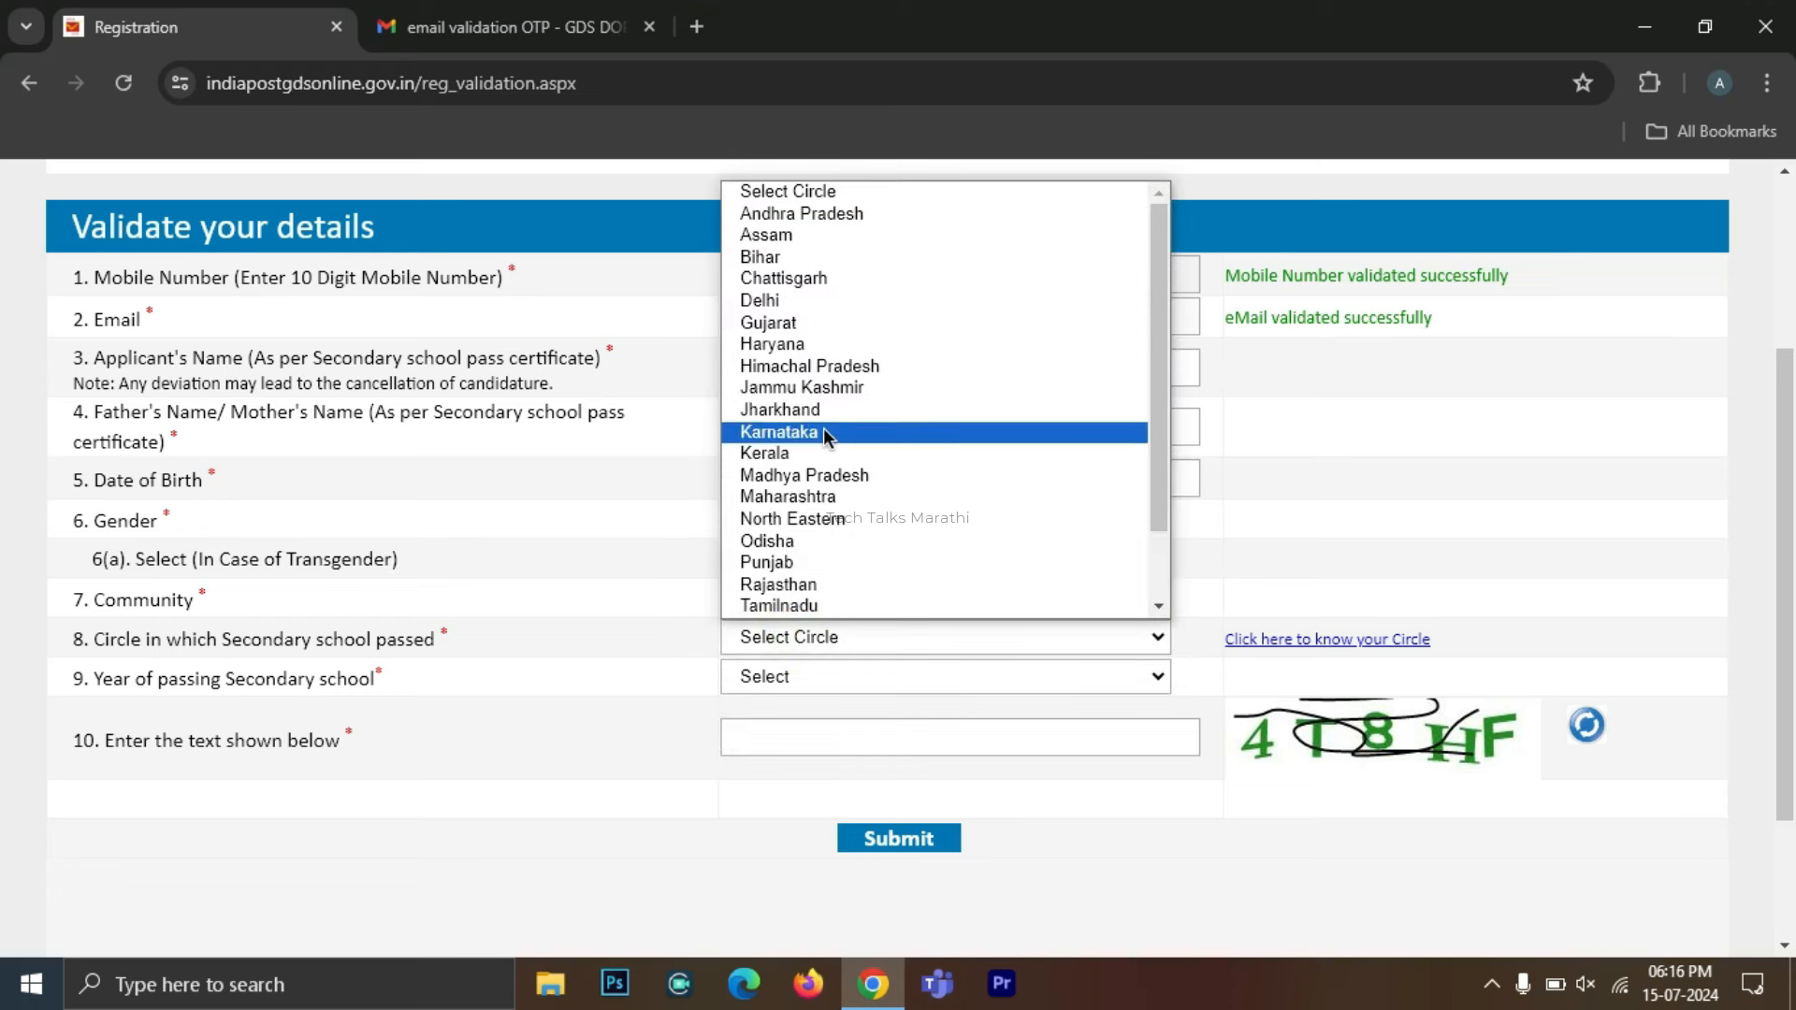
scroll(827, 412, "down", 2)
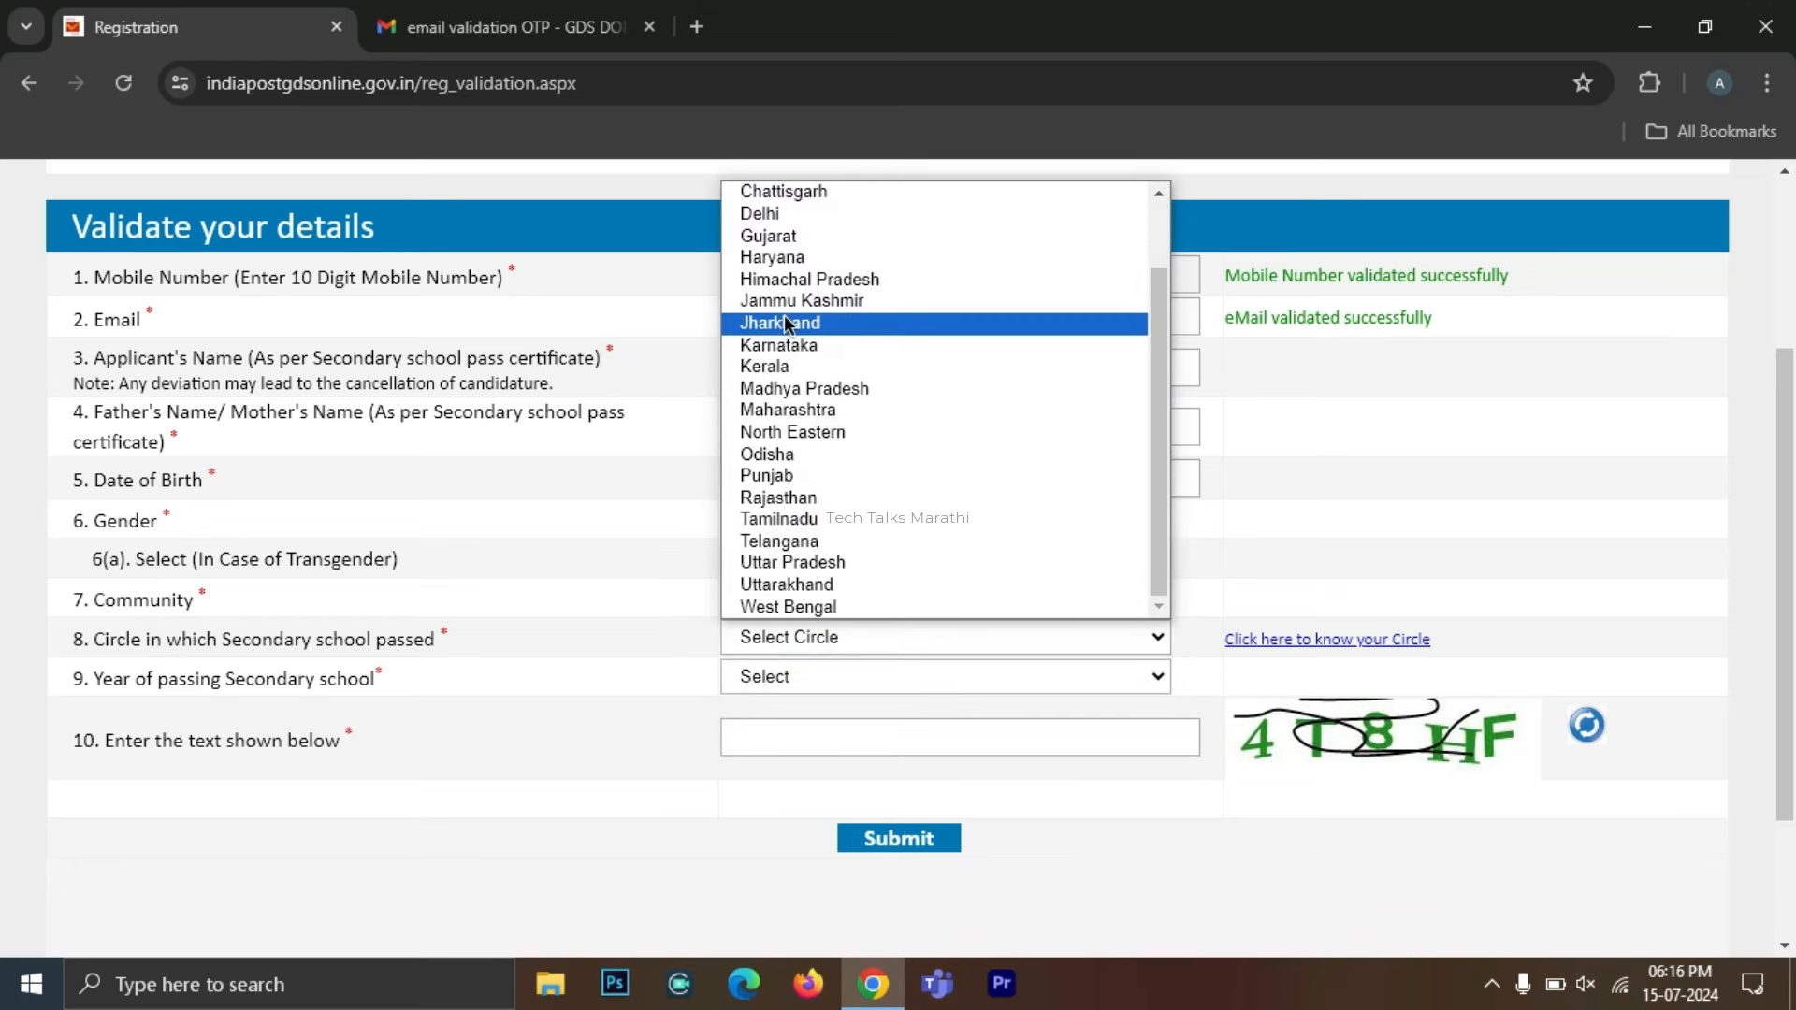
left_click(788, 419)
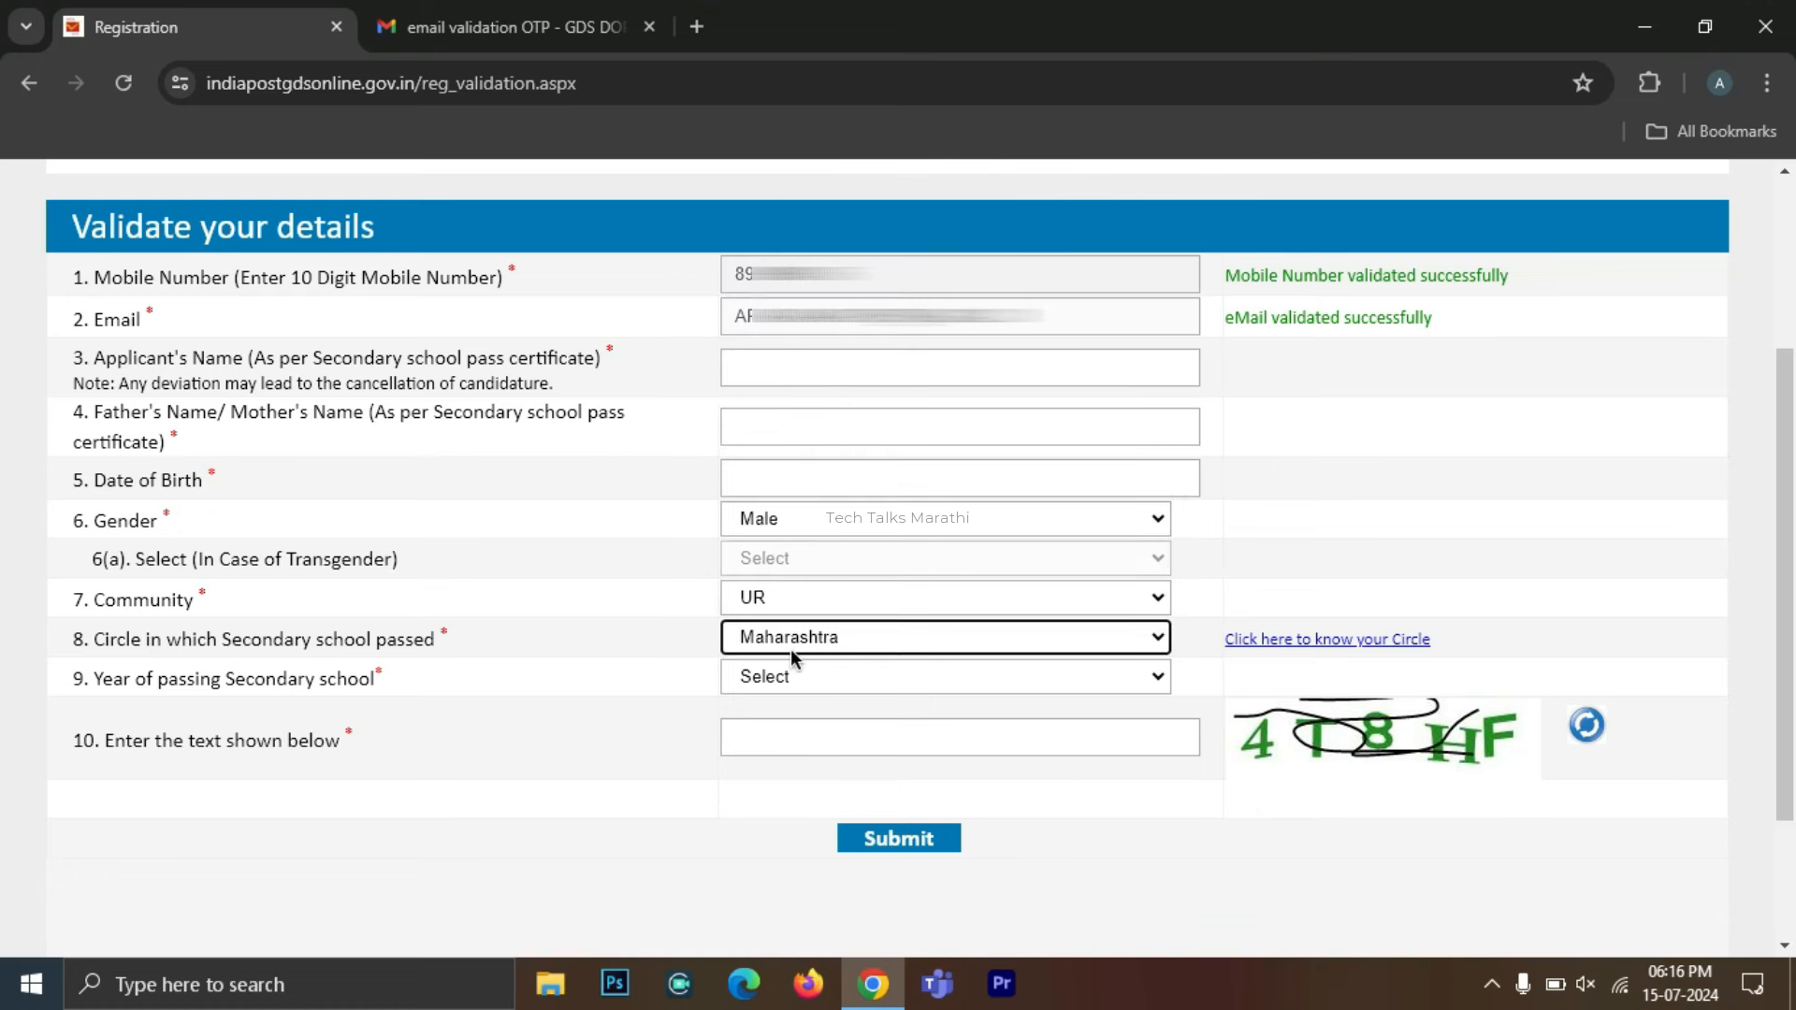
left_click(782, 681)
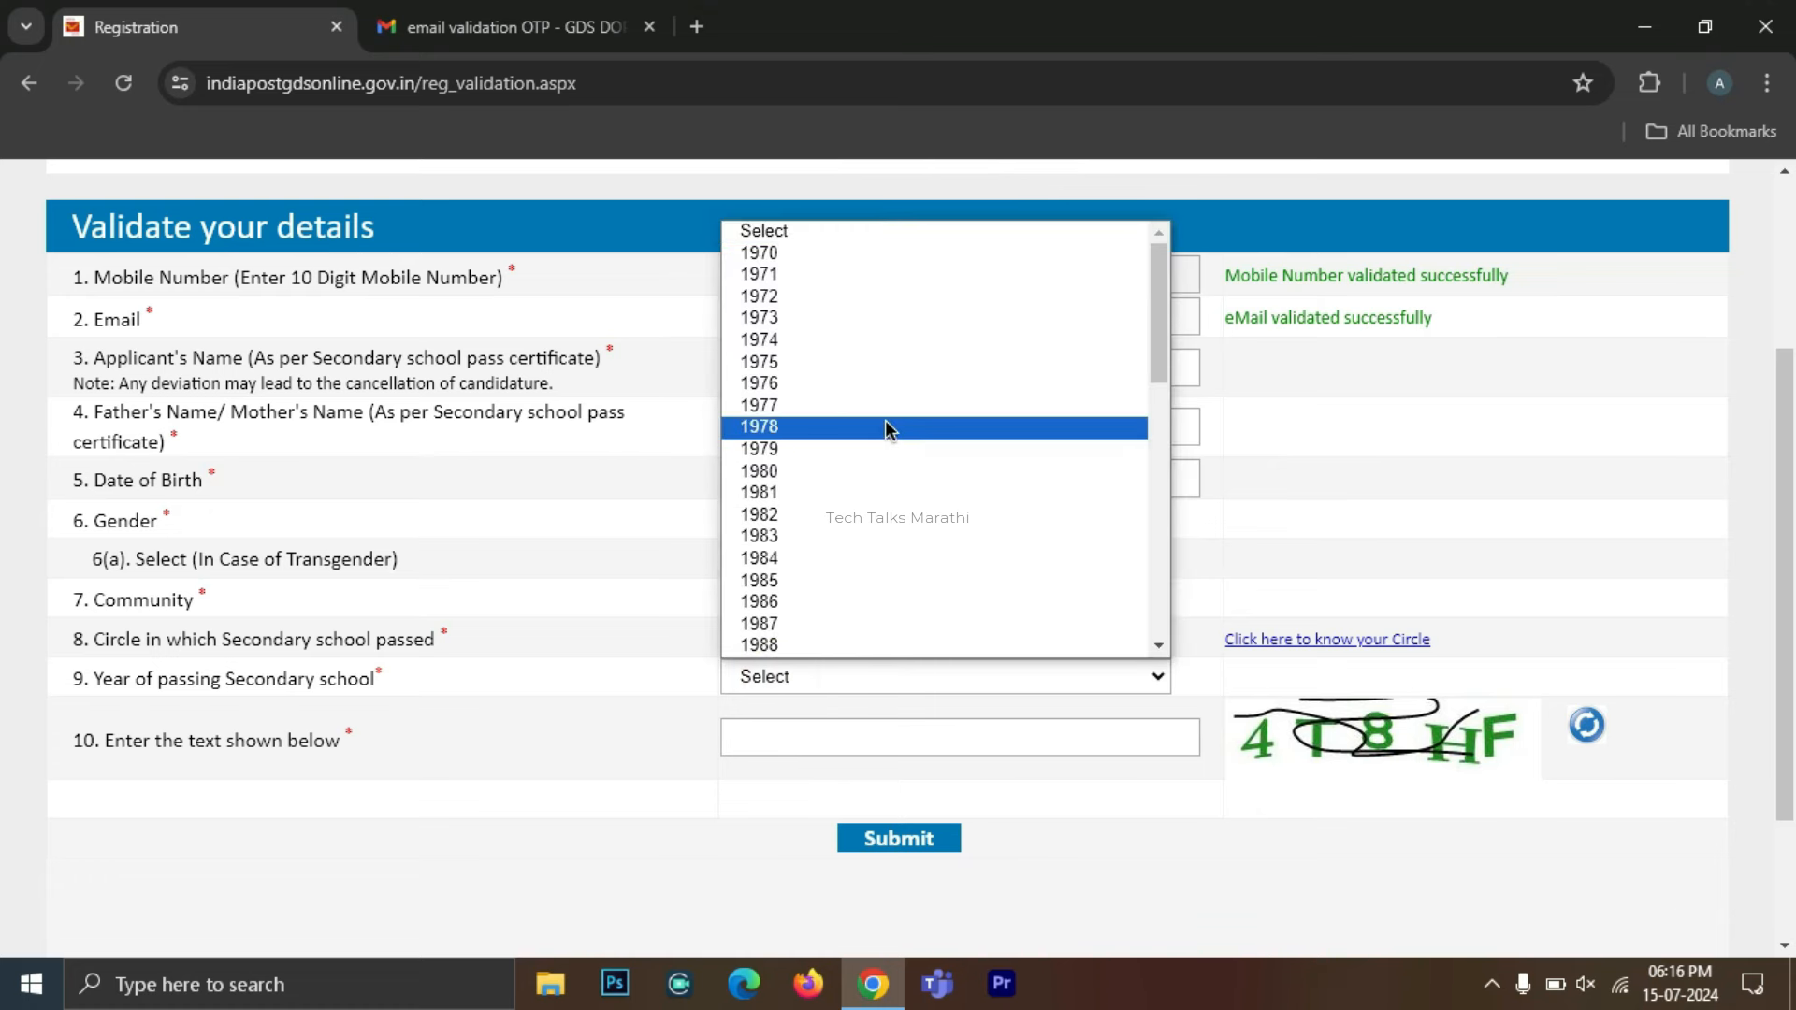
scroll(887, 430, "down", 6)
scroll(830, 521, "down", 3)
left_click(830, 619)
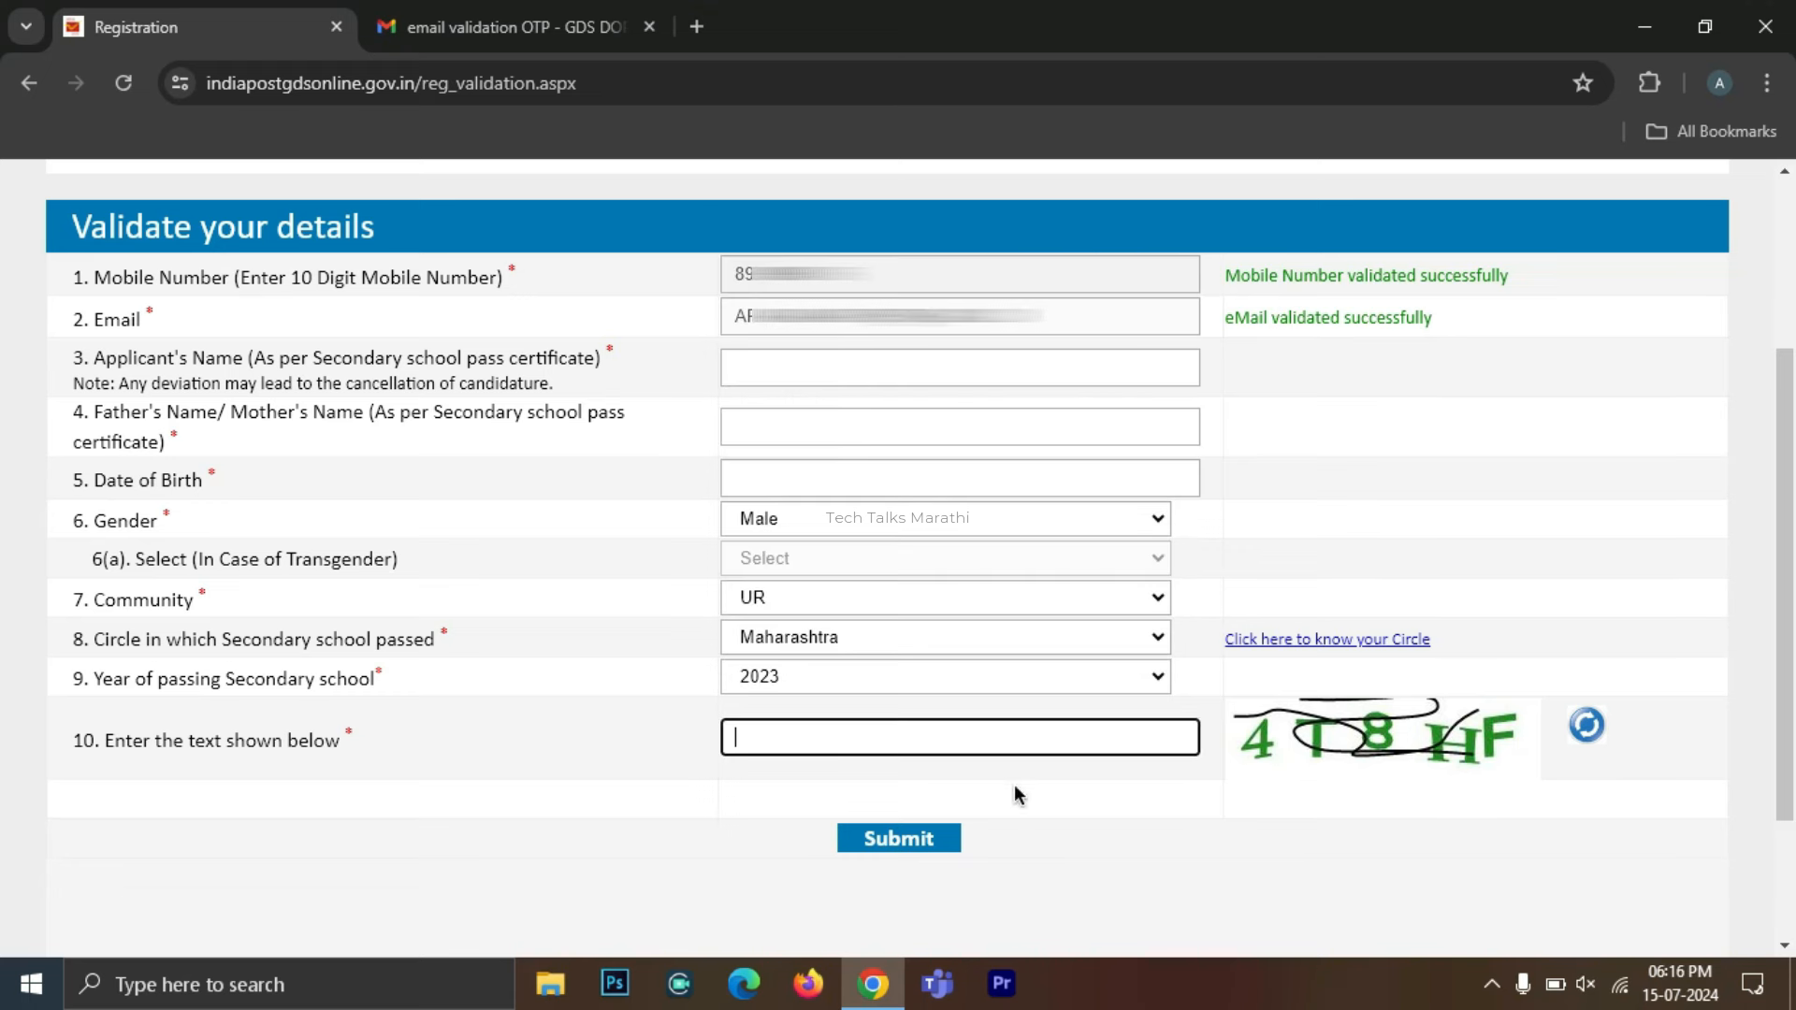
Complete the captcha check and first registration stage, and continue to the Aadhaar number field of the remaining details.
left_click(843, 726)
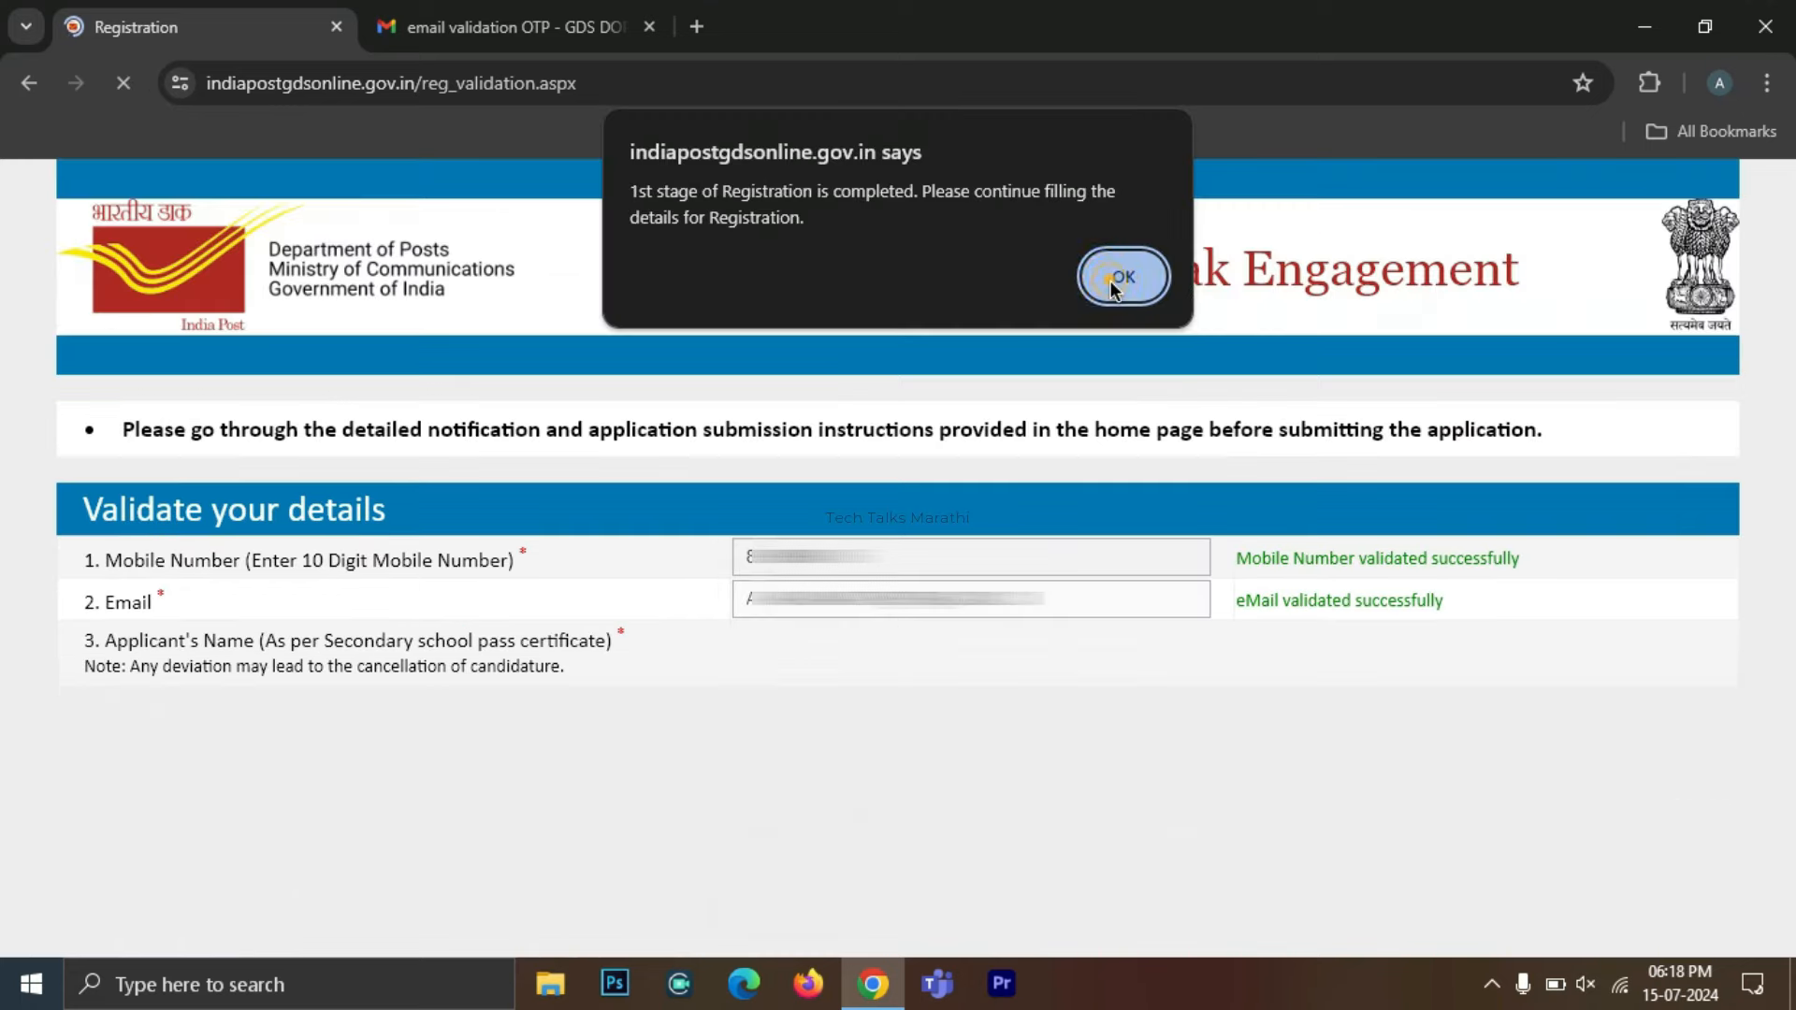
left_click(1110, 280)
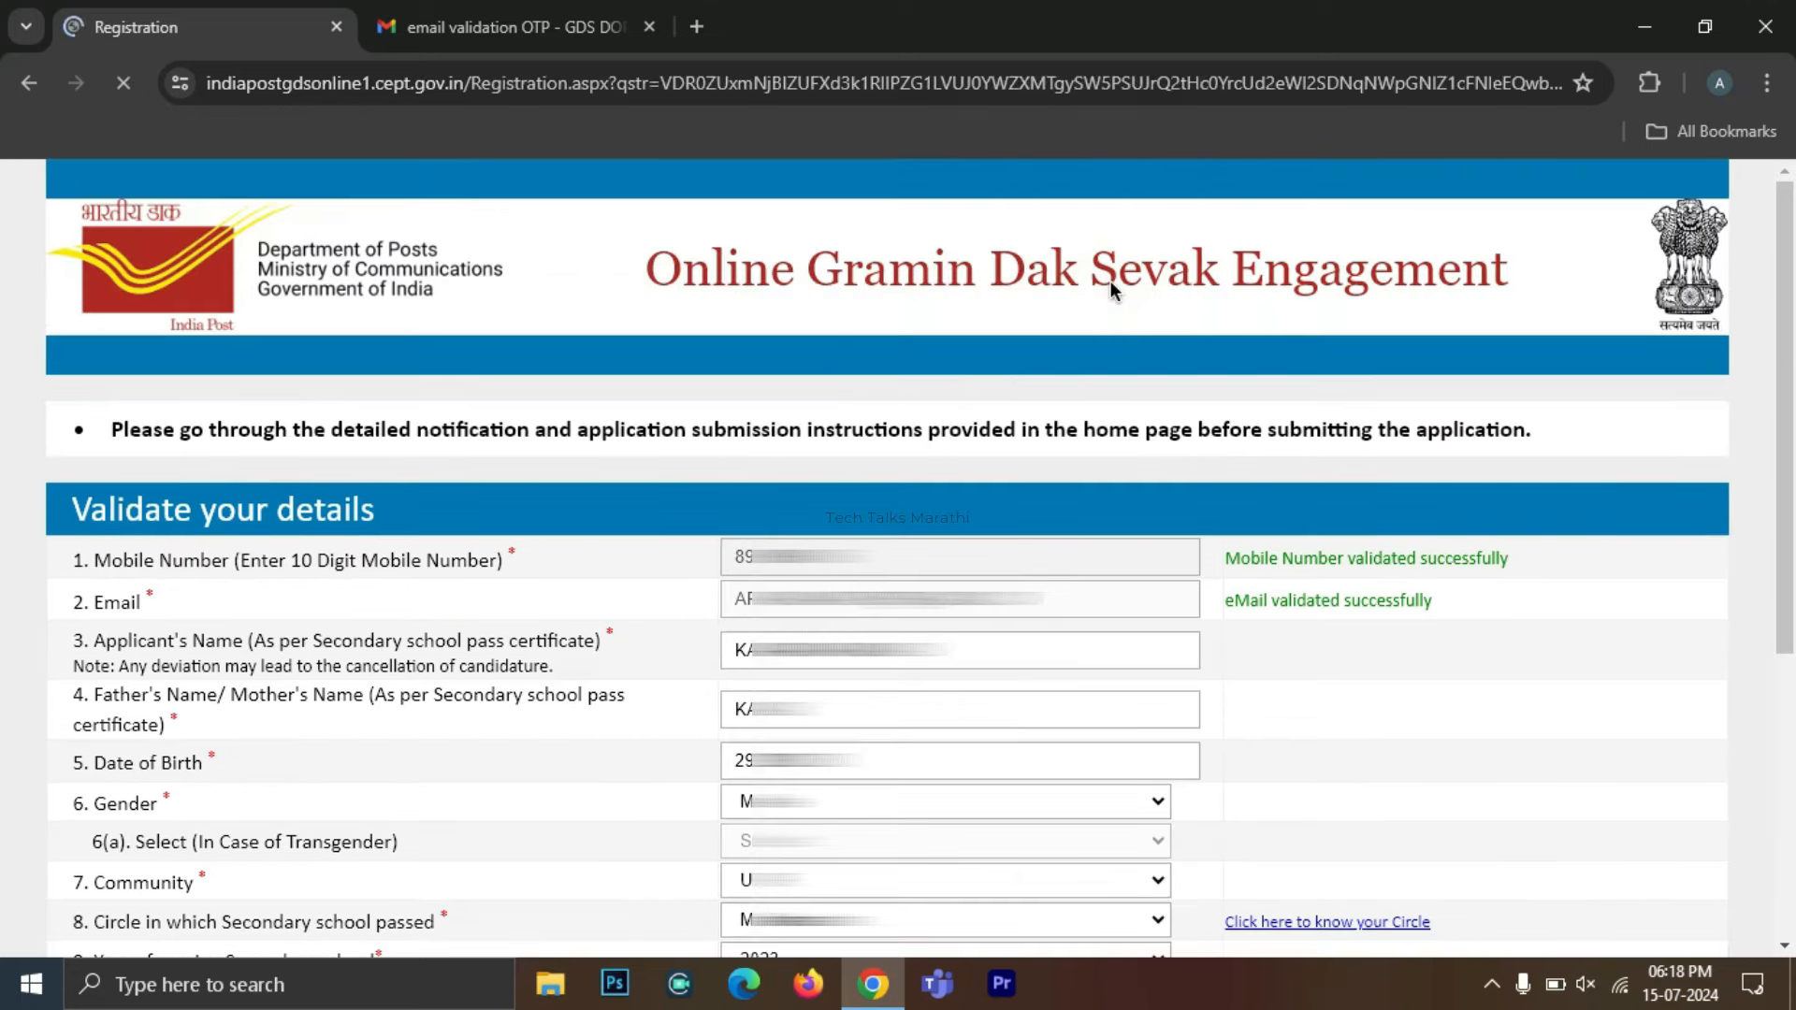
scroll(1110, 280, "down", 10)
scroll(1109, 281, "down", 1)
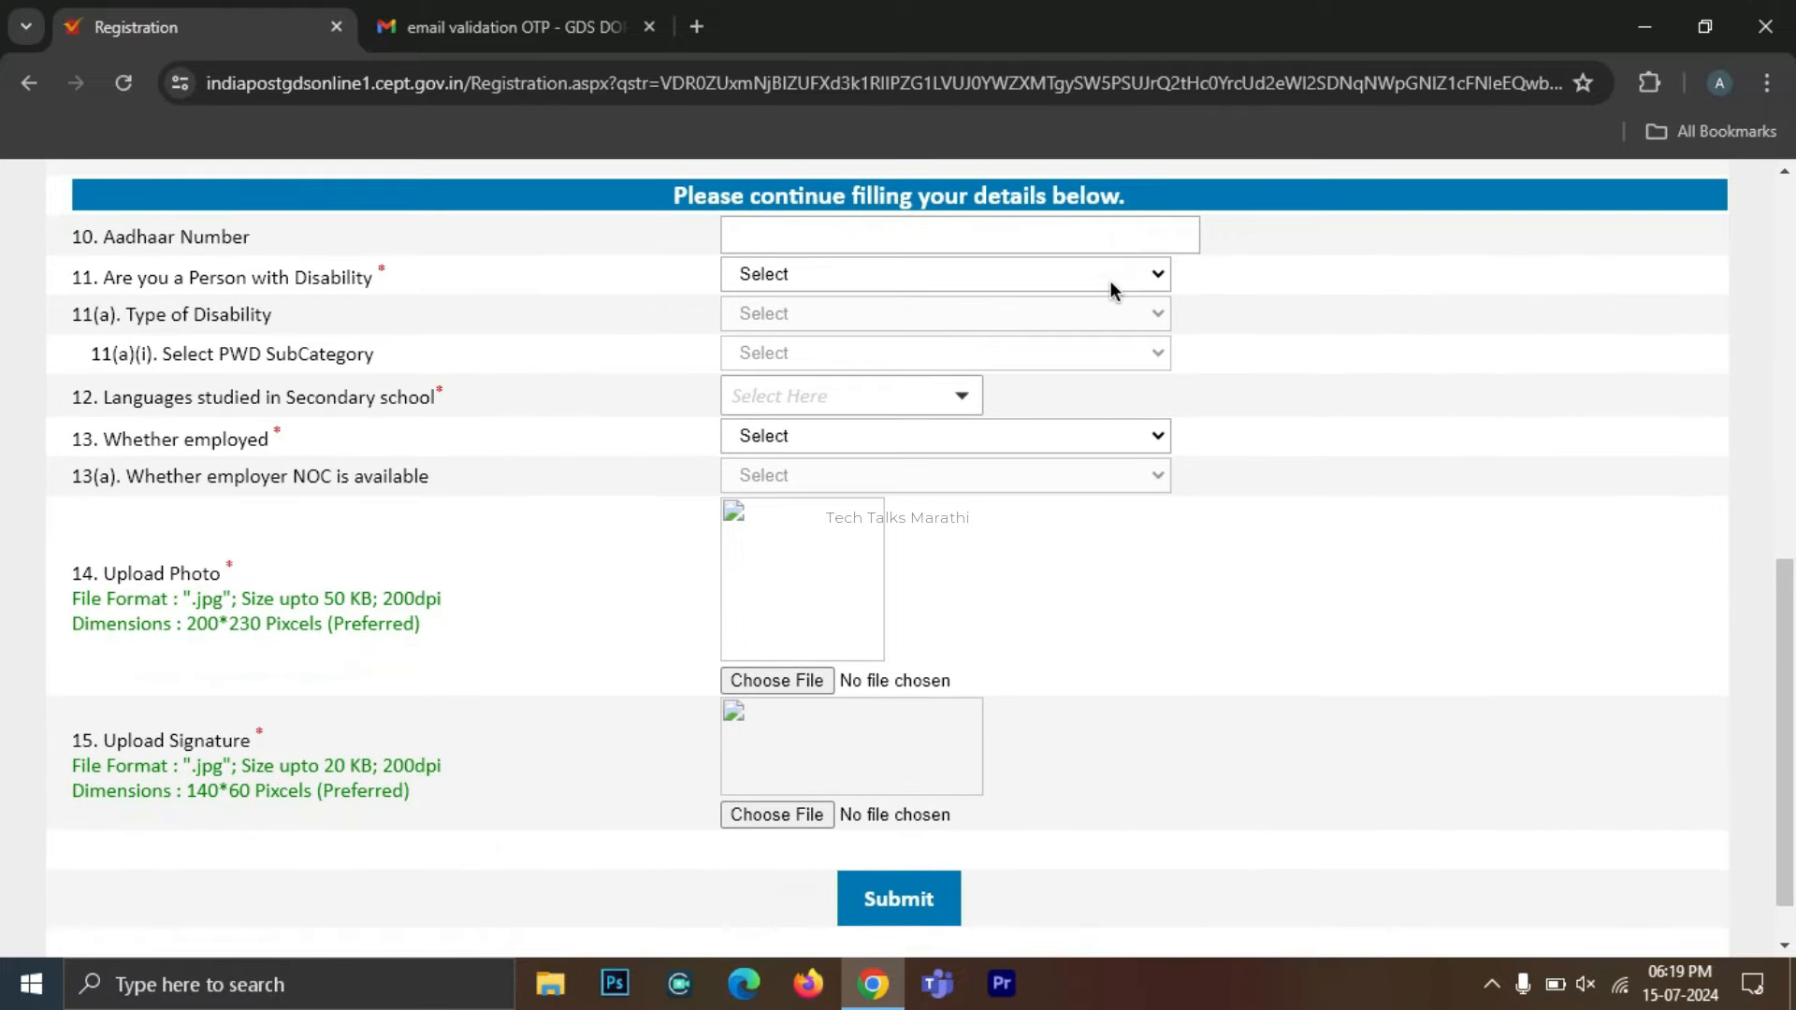
scroll(1306, 372, "down", 1)
left_click(796, 220)
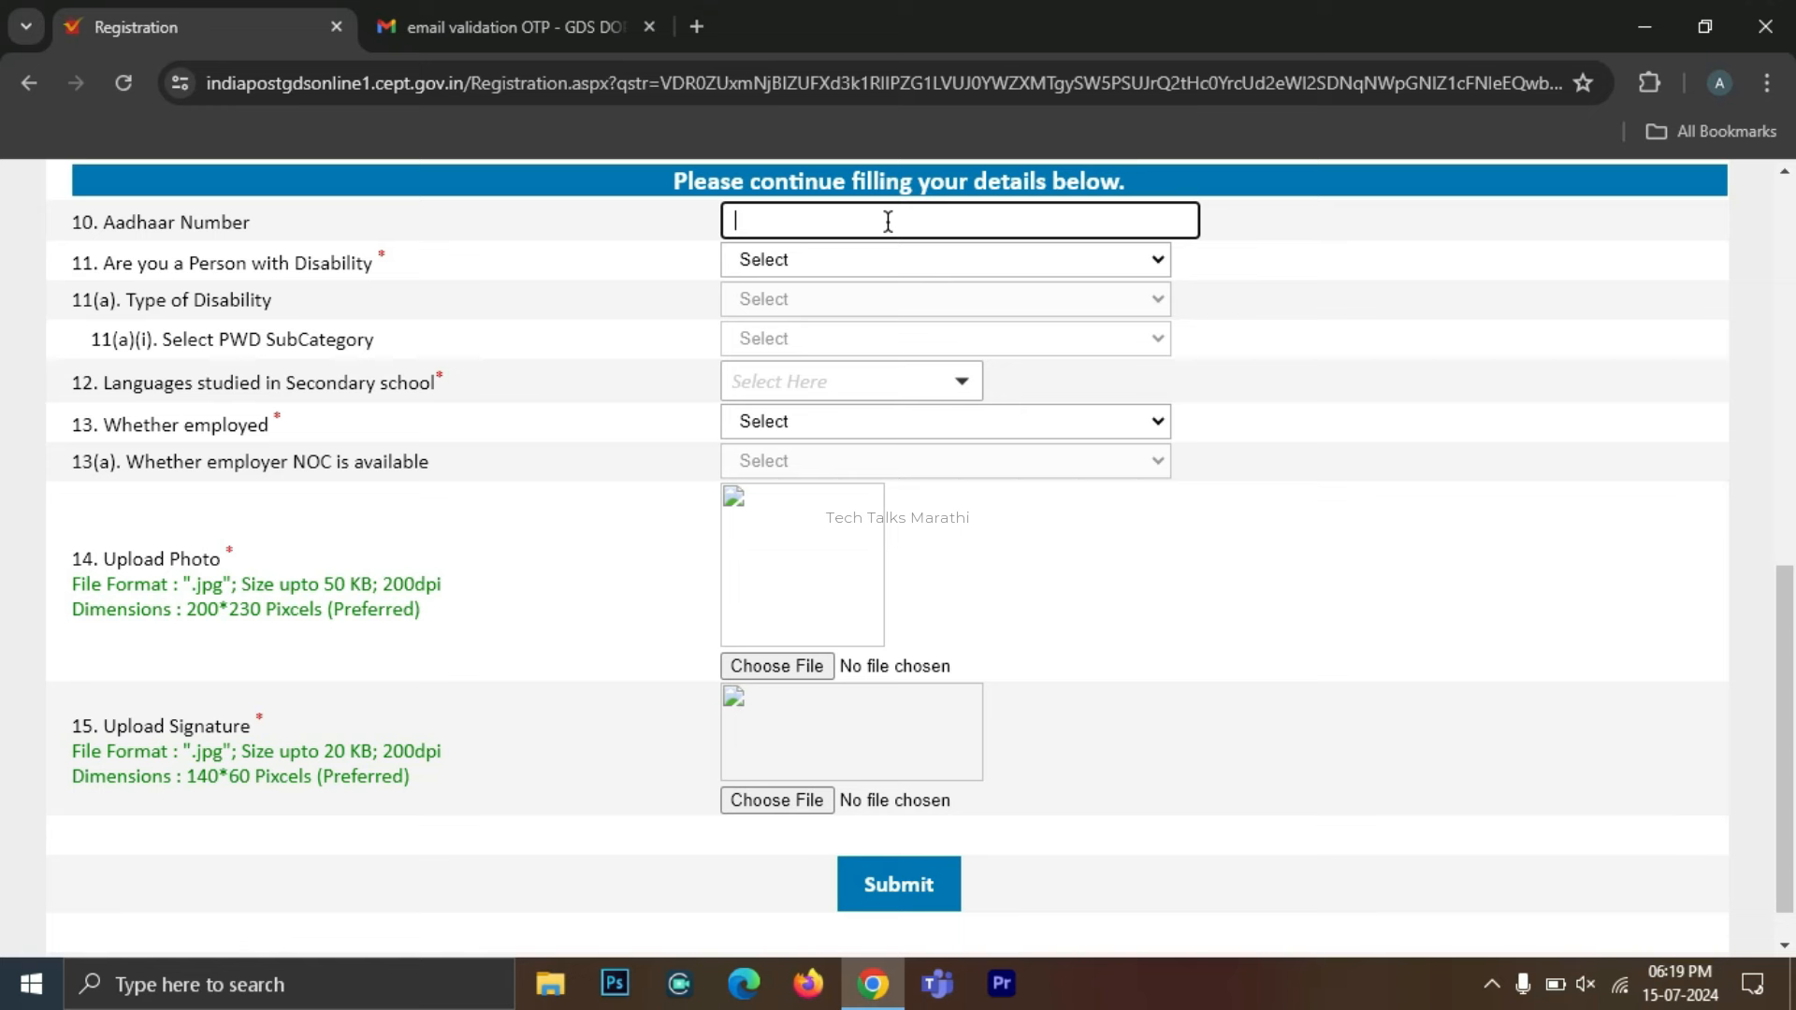
Answer Yes to the disability question and review the available disability type categories.
left_click_drag(103, 262, 153, 260)
left_click(406, 275)
left_click(801, 266)
left_click(794, 312)
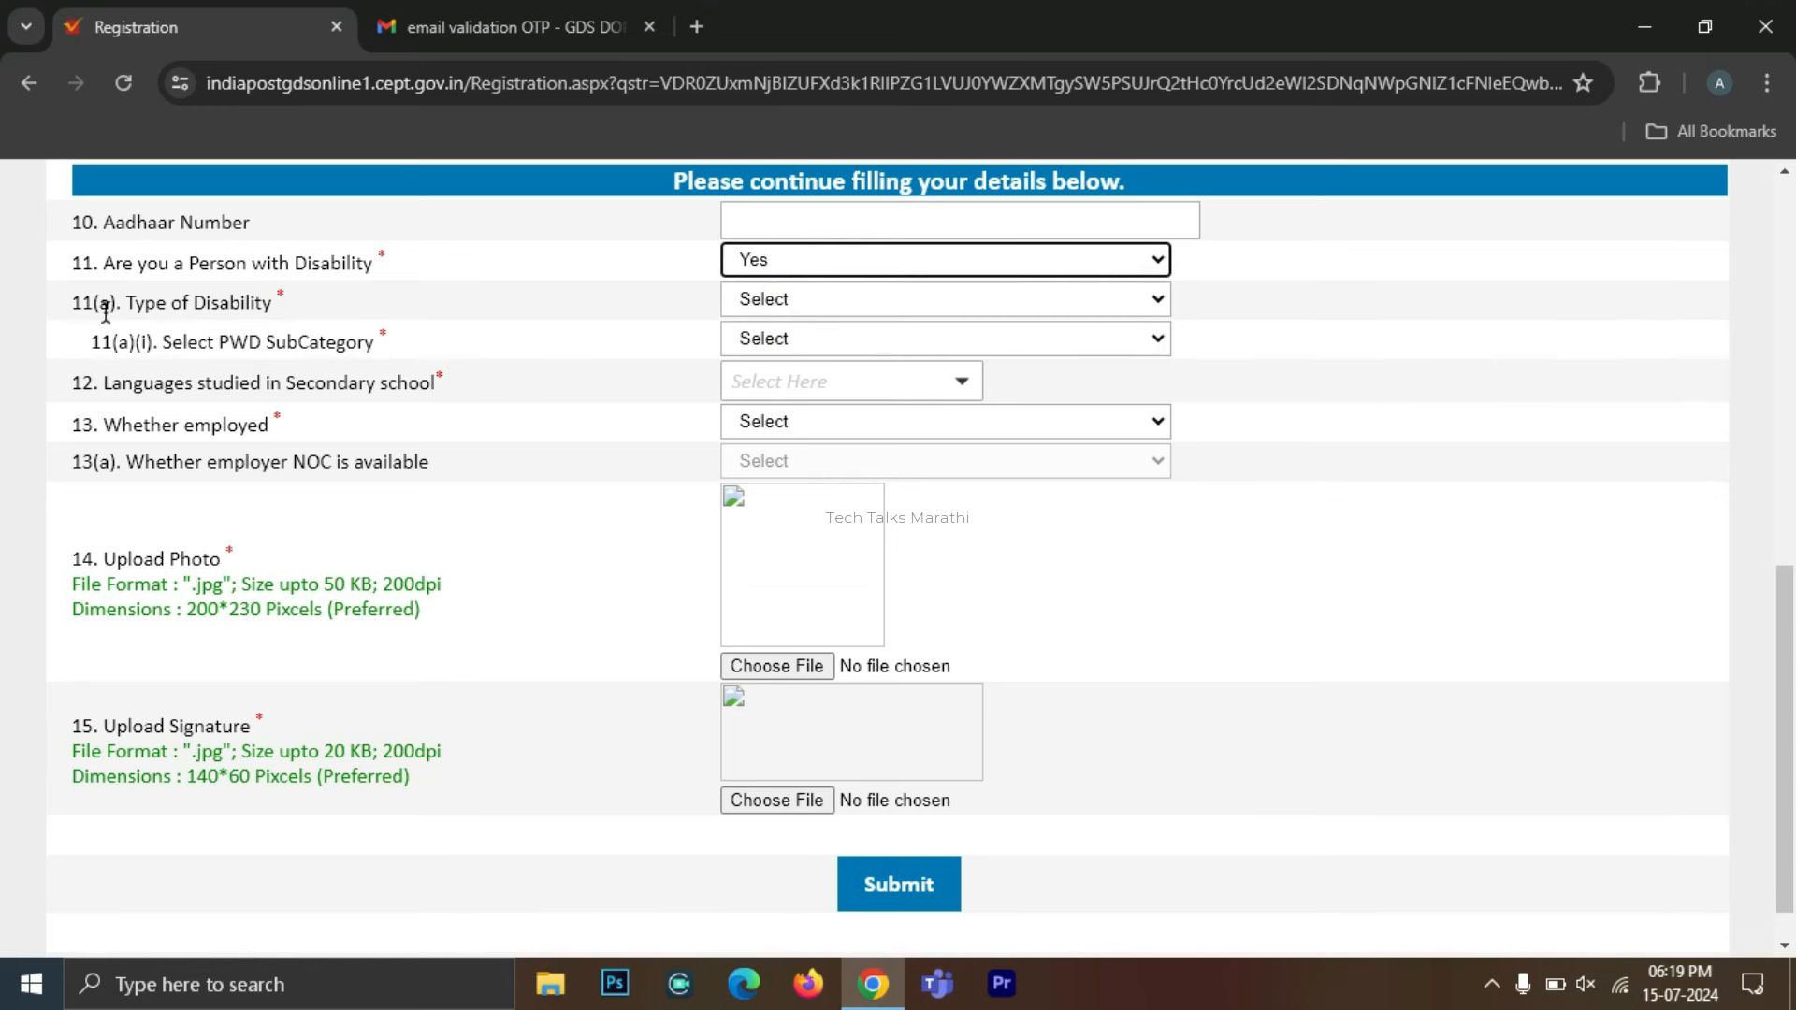
left_click(788, 311)
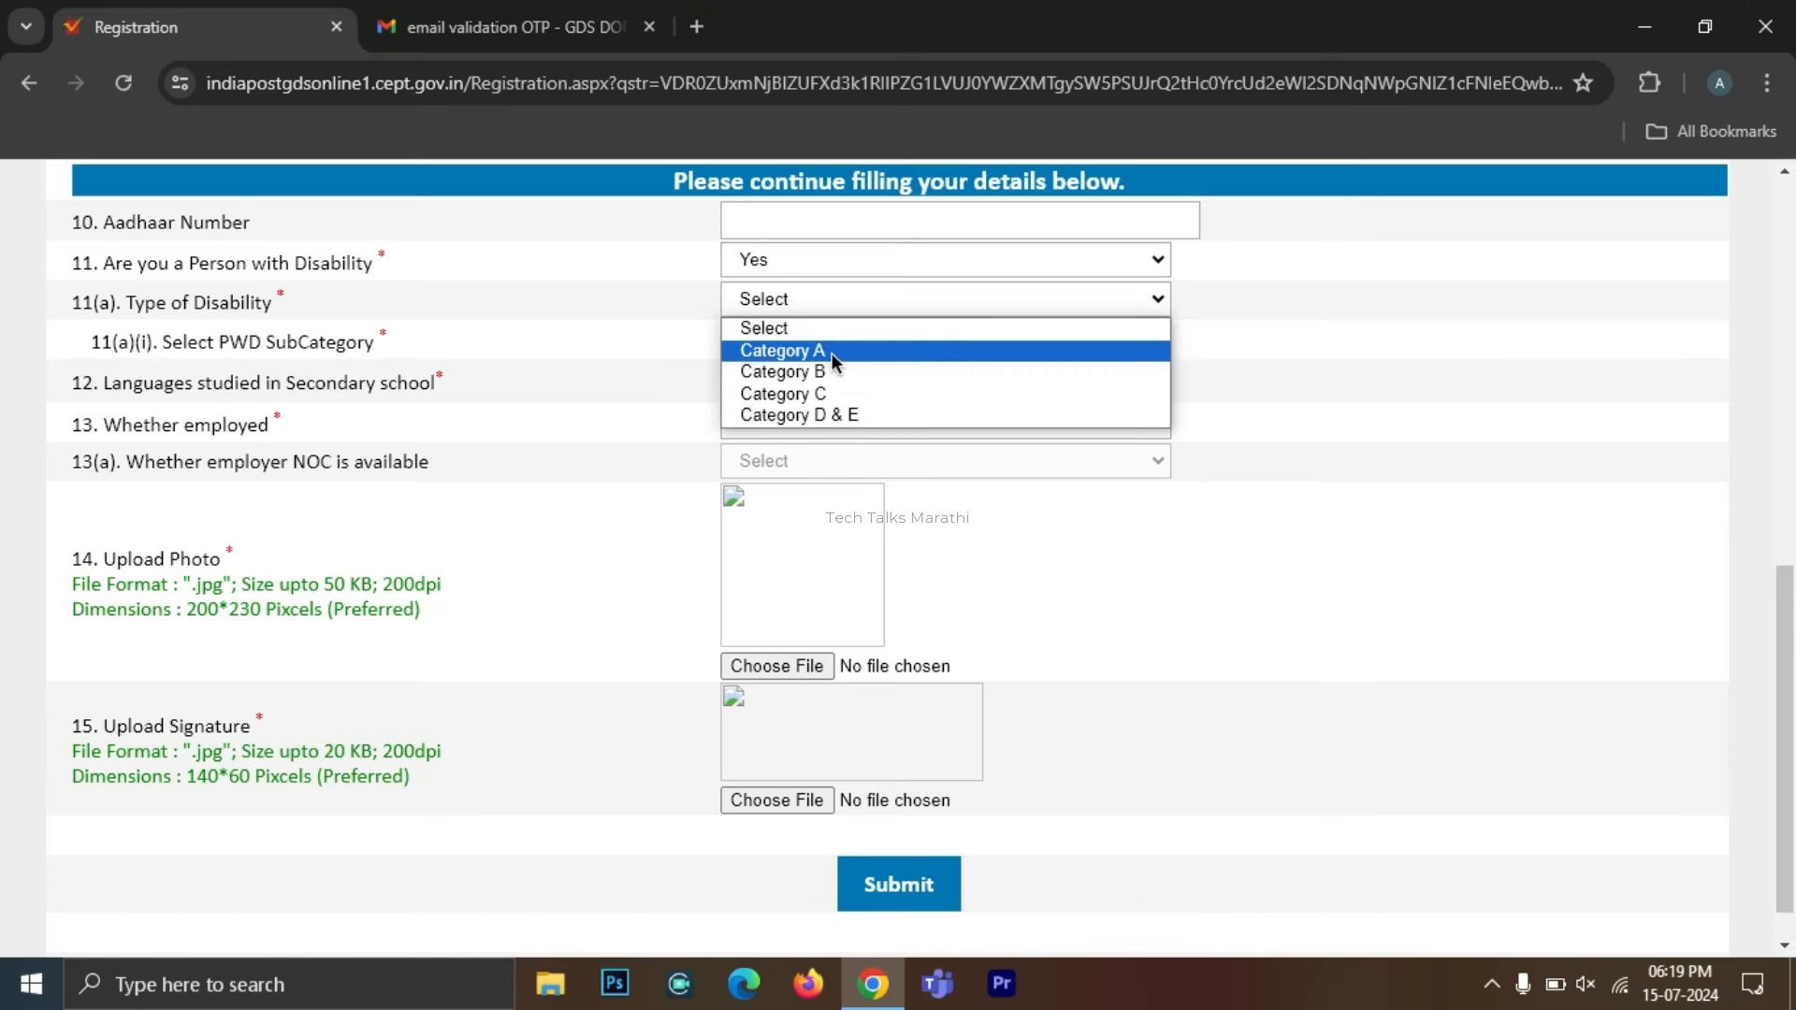
Set the disability answer to No and select English, Hindi and Marathi as the languages studied in secondary school.
left_click(795, 255)
left_click(783, 332)
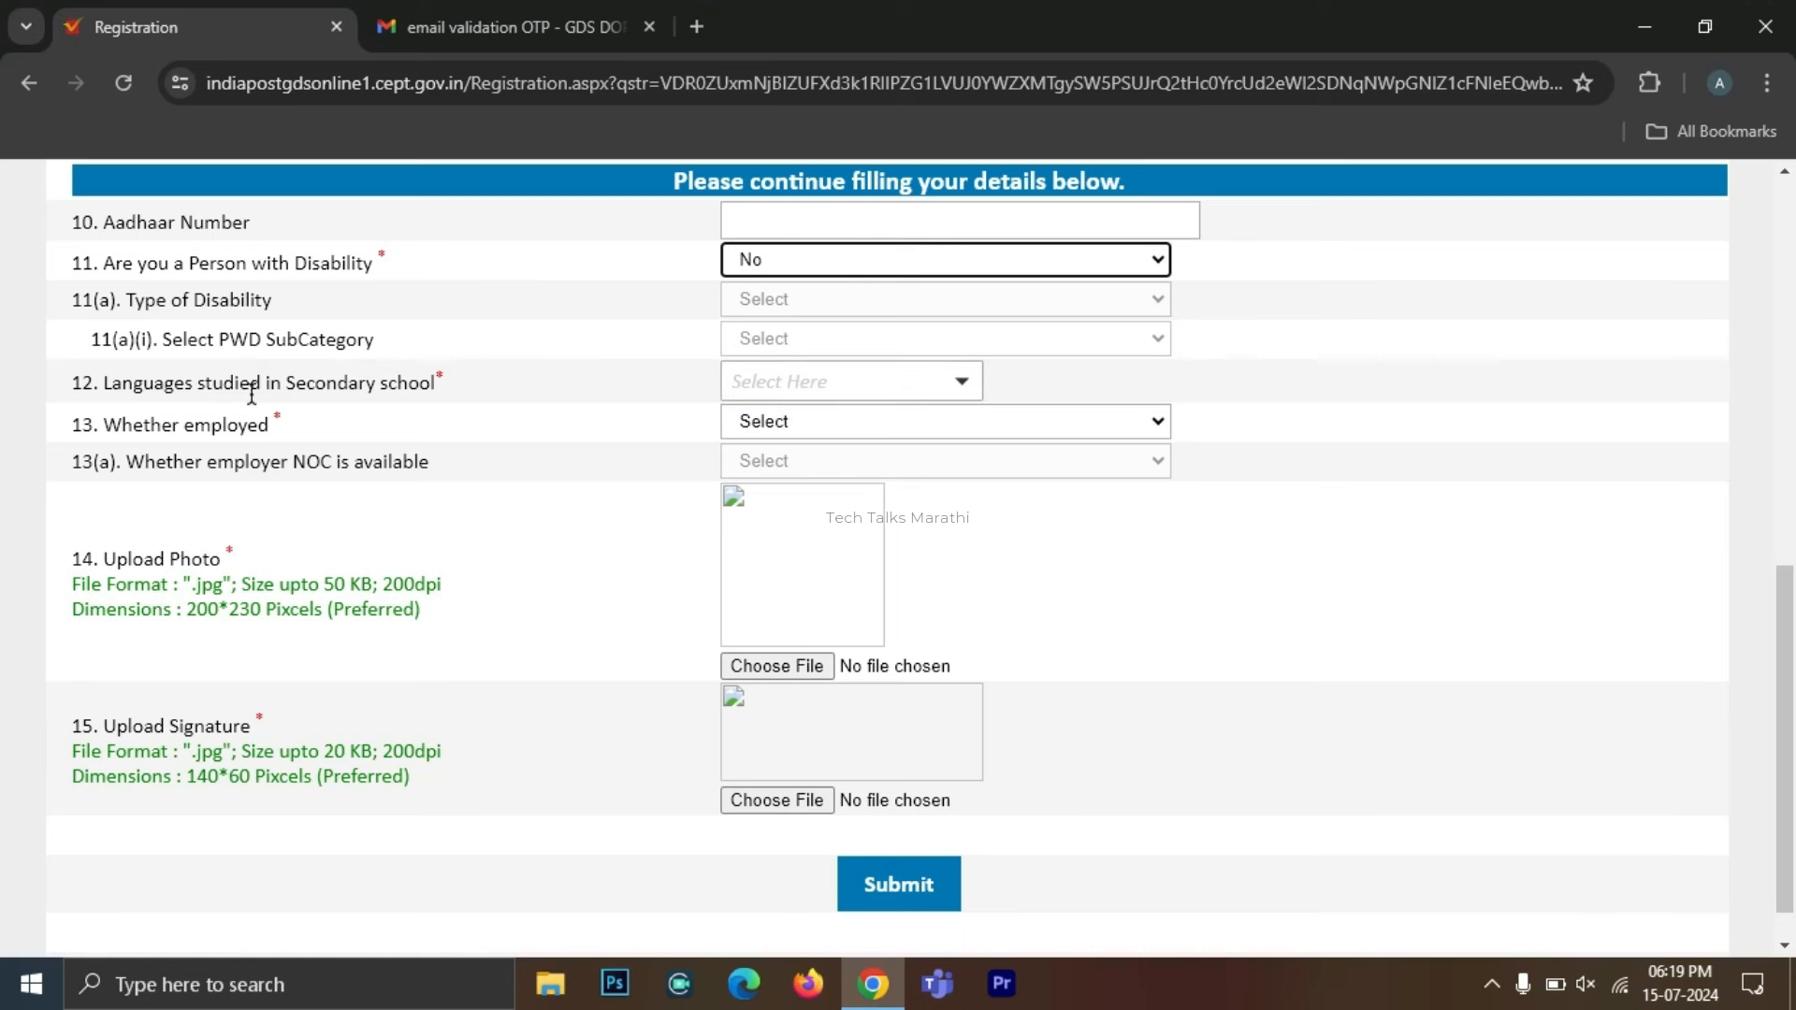
left_click(751, 390)
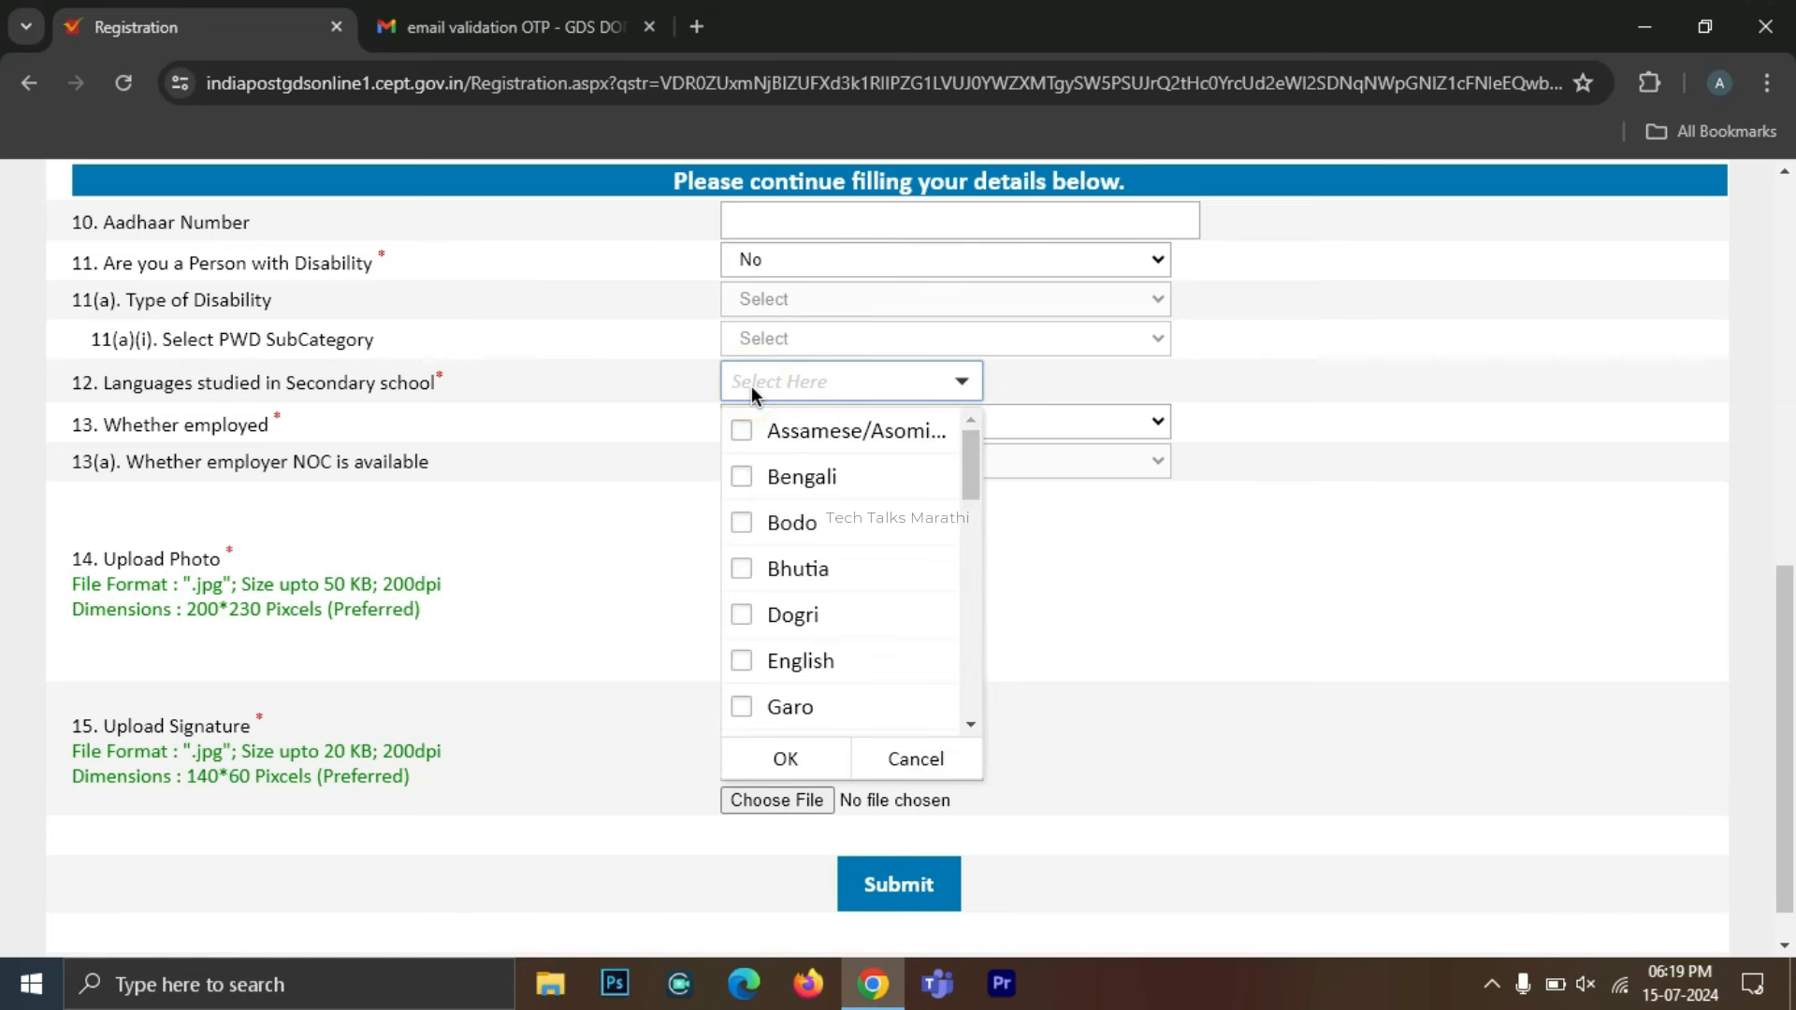
scroll(807, 552, "down", 3)
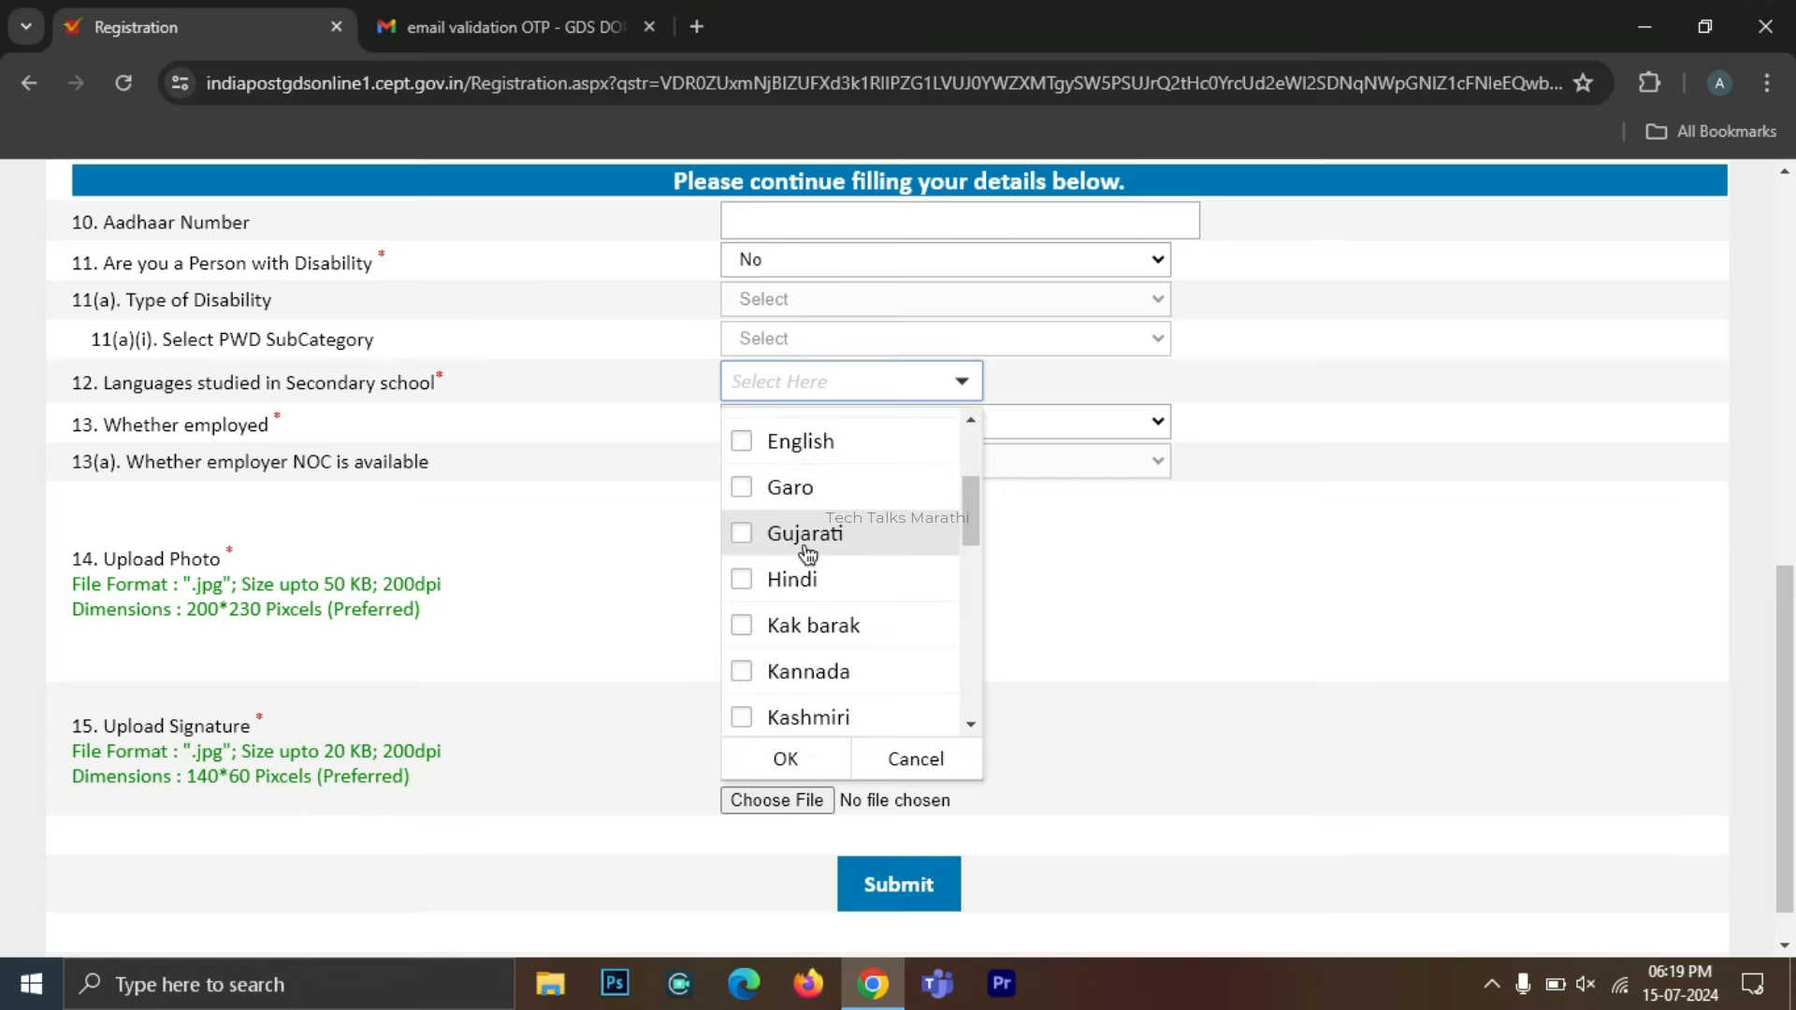
left_click(787, 588)
scroll(788, 593, "up", 2)
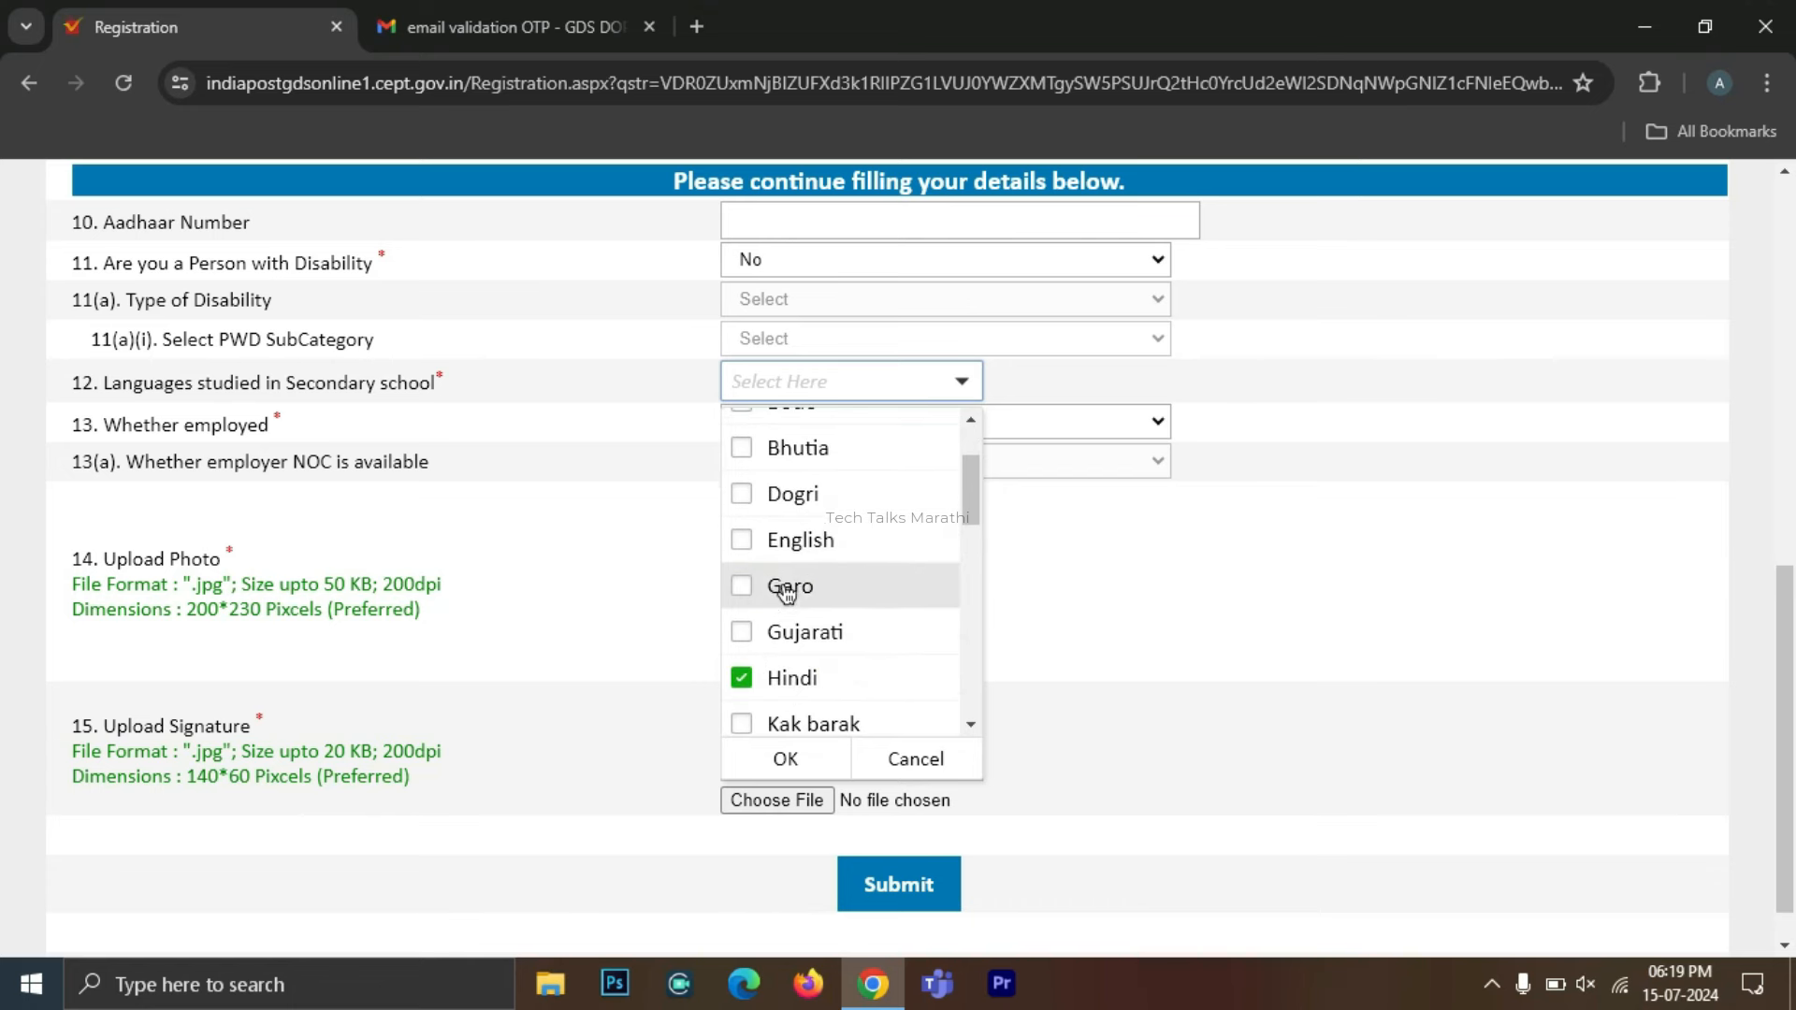
left_click(786, 543)
scroll(786, 542, "down", 4)
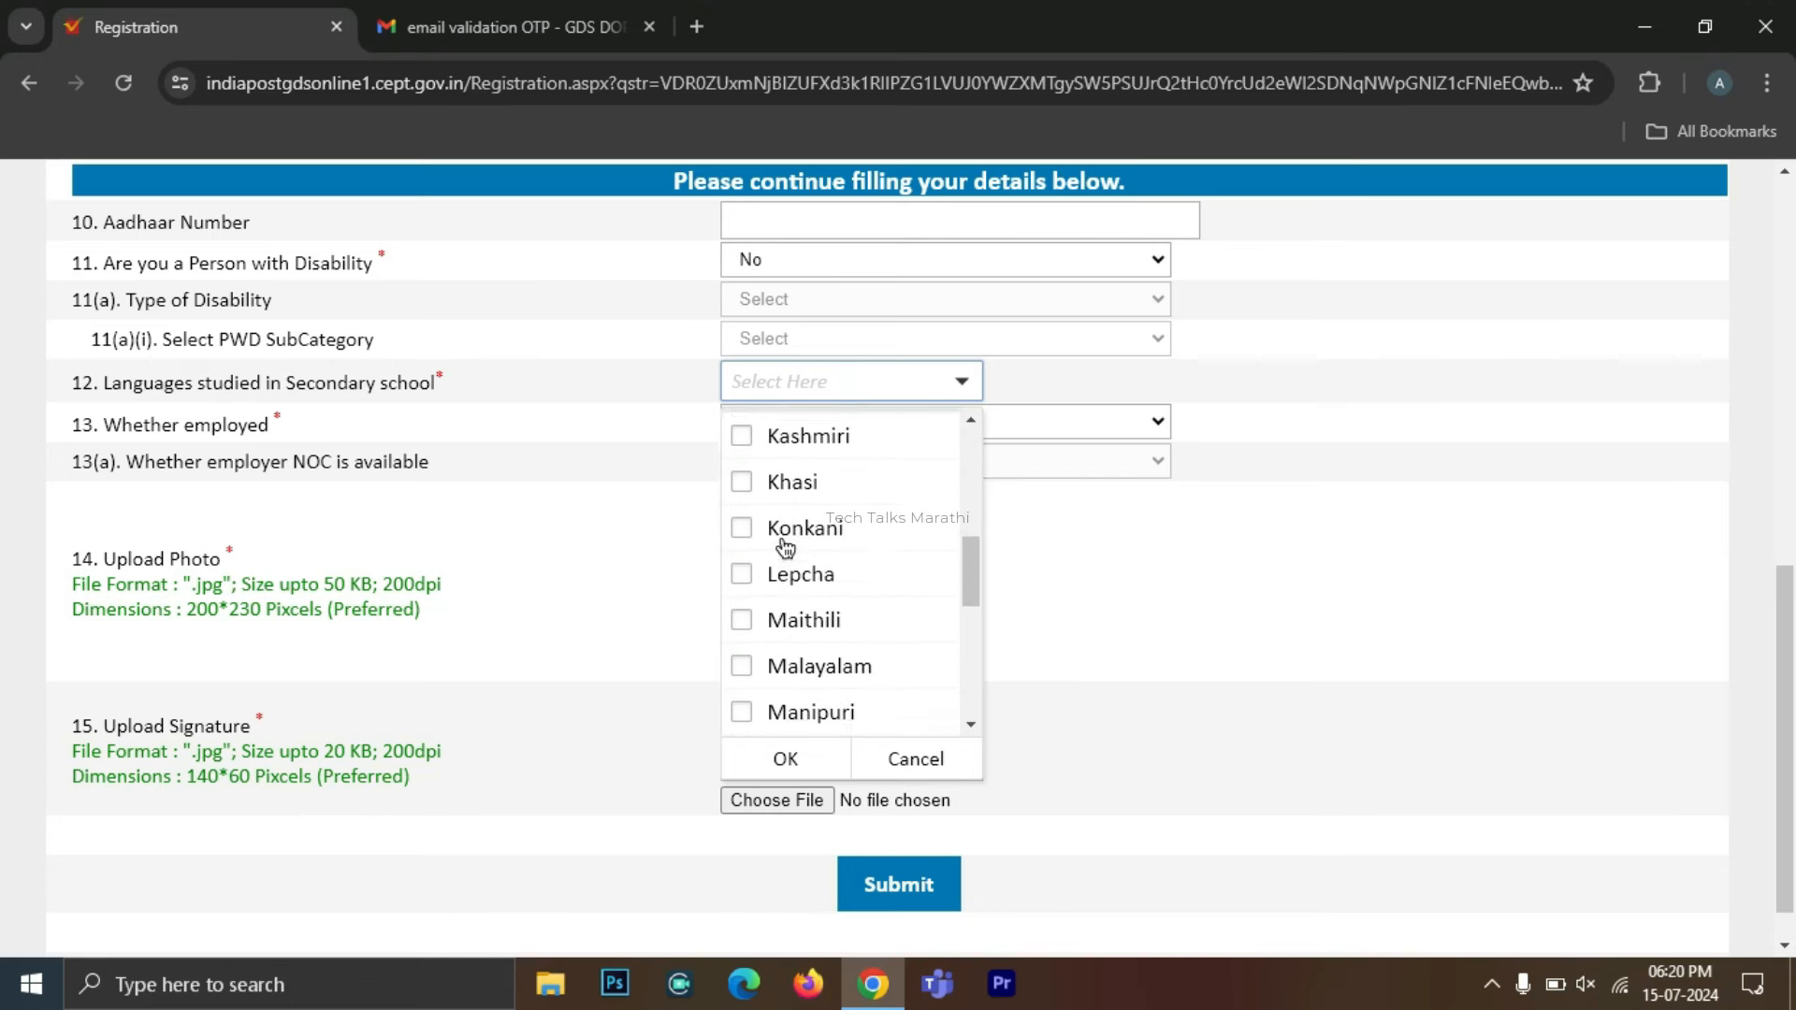
scroll(861, 600, "up", 4)
scroll(856, 599, "down", 5)
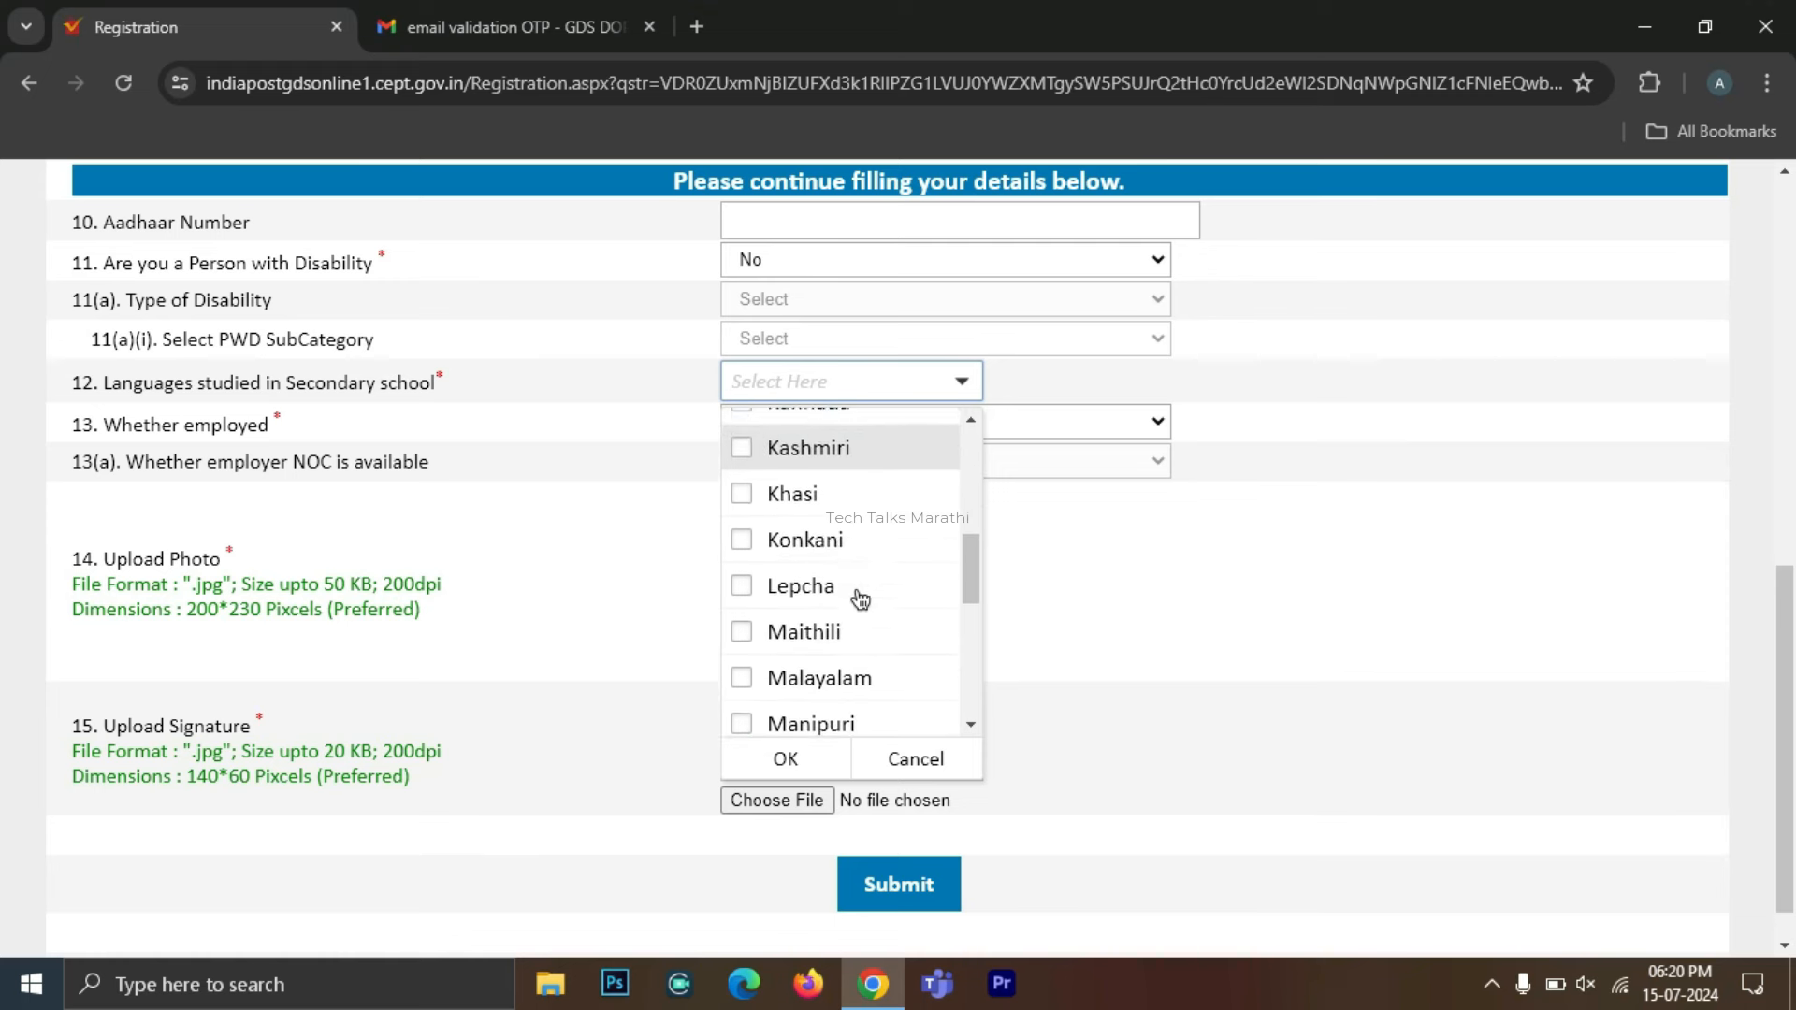
scroll(854, 598, "down", 3)
left_click(842, 559)
left_click(773, 760)
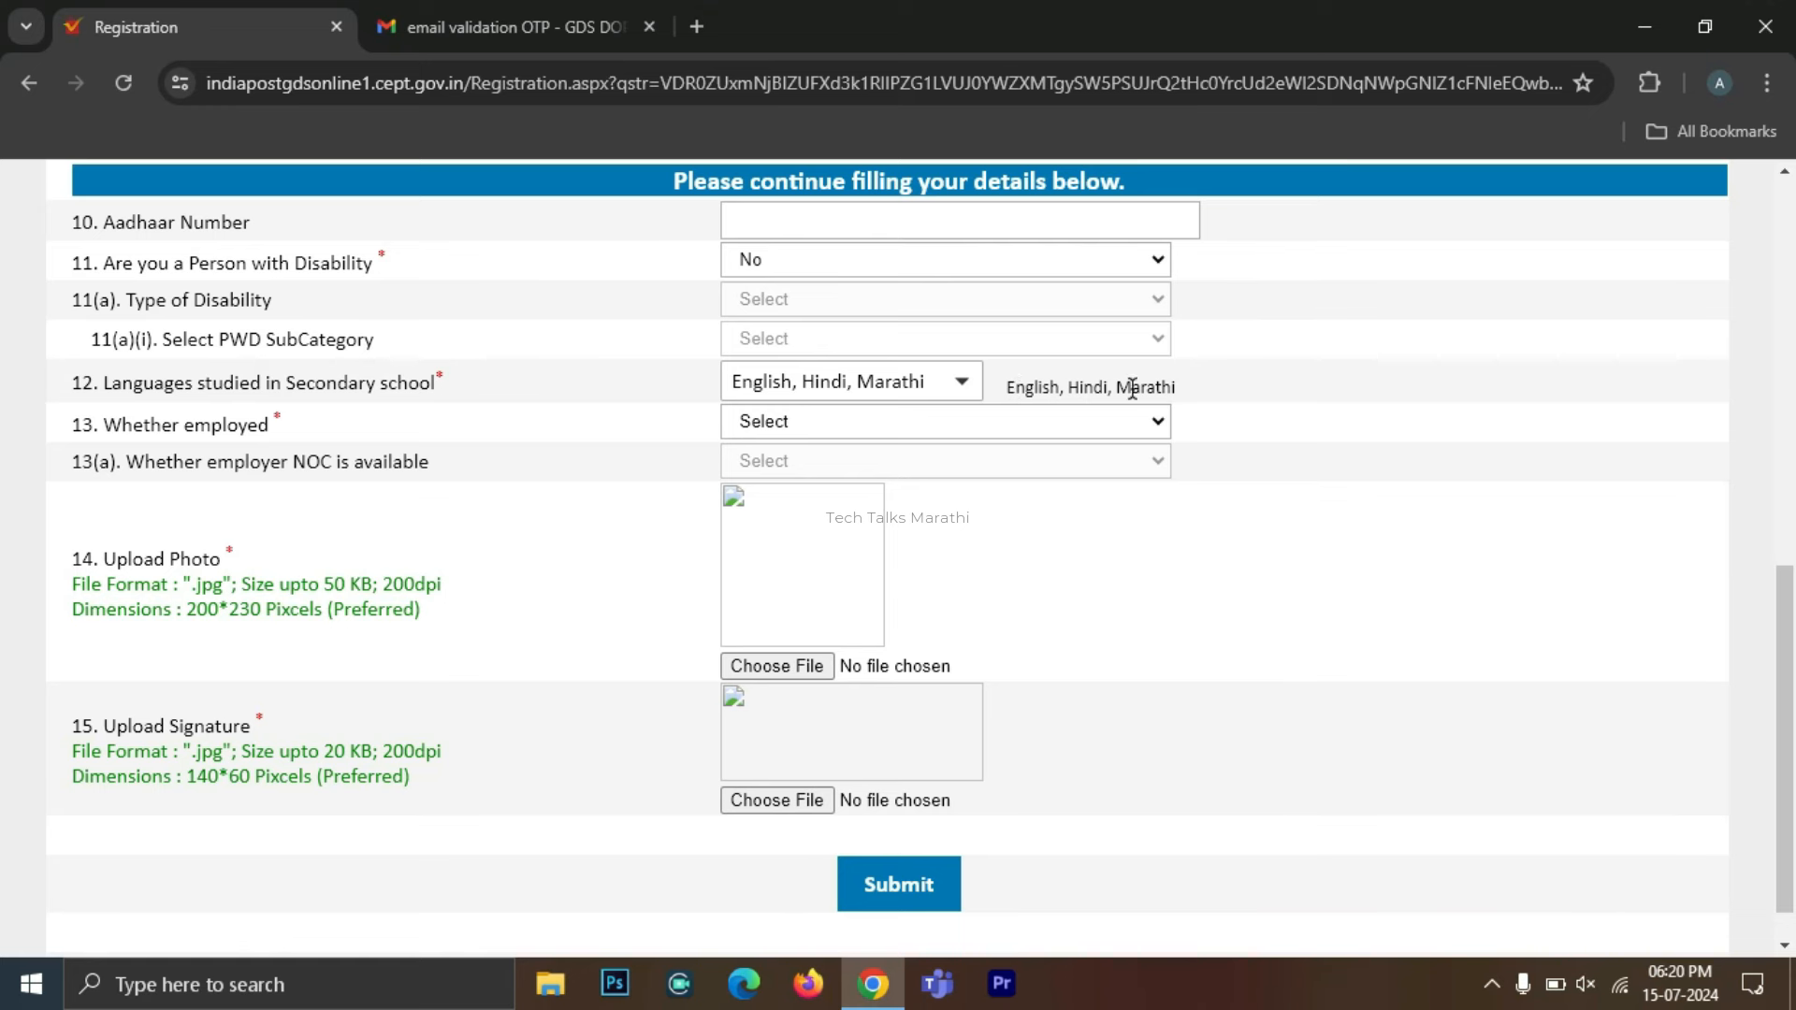
Answer No to the question whether the applicant is employed.
left_click_drag(101, 426, 305, 445)
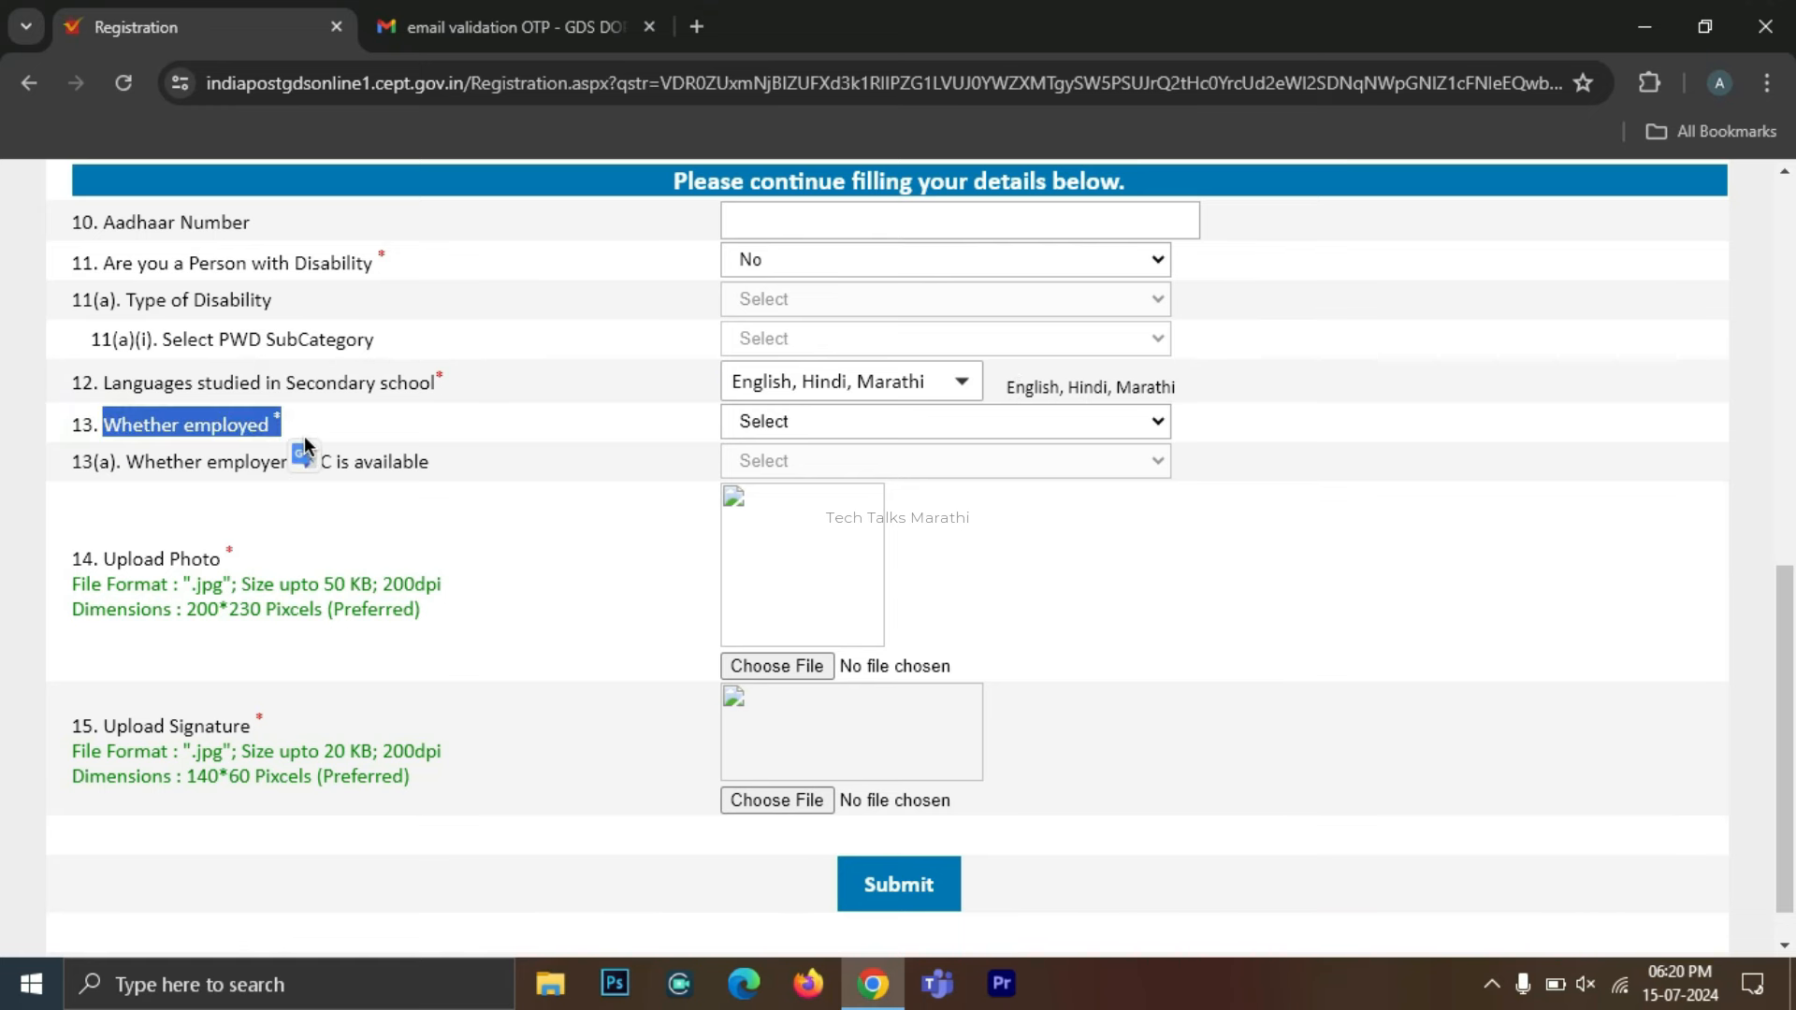
left_click(772, 423)
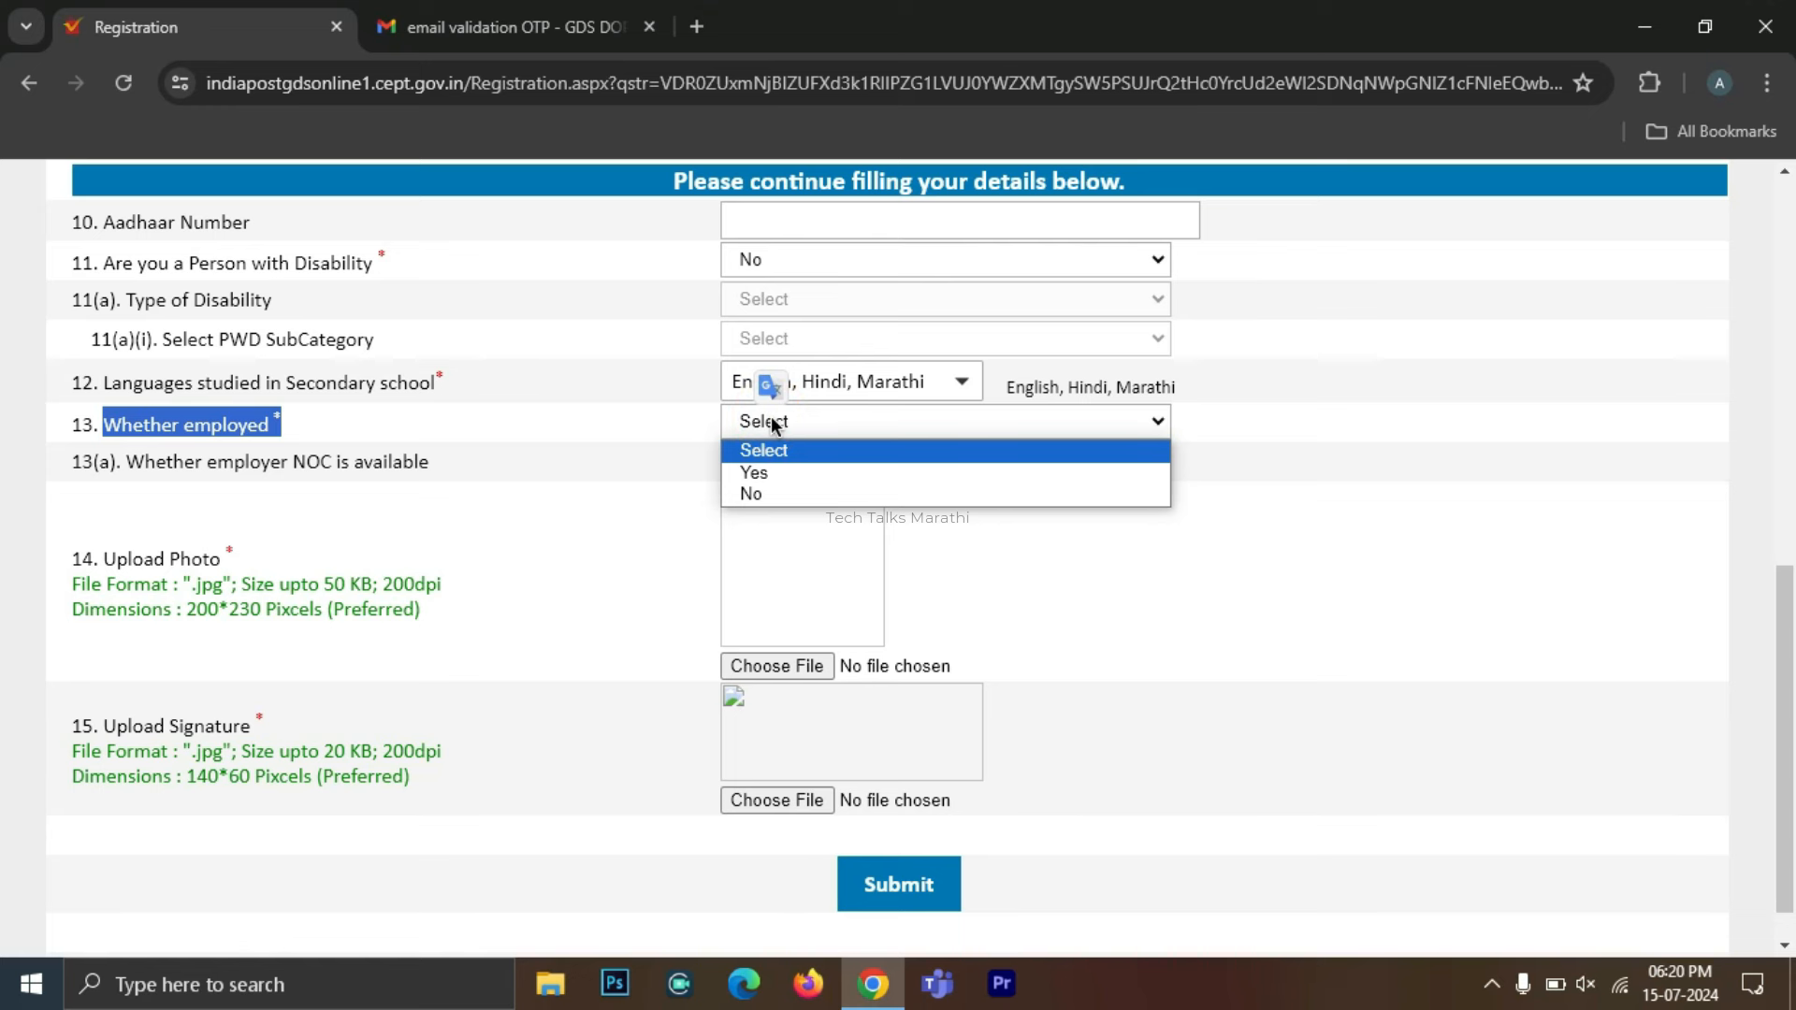
left_click(794, 488)
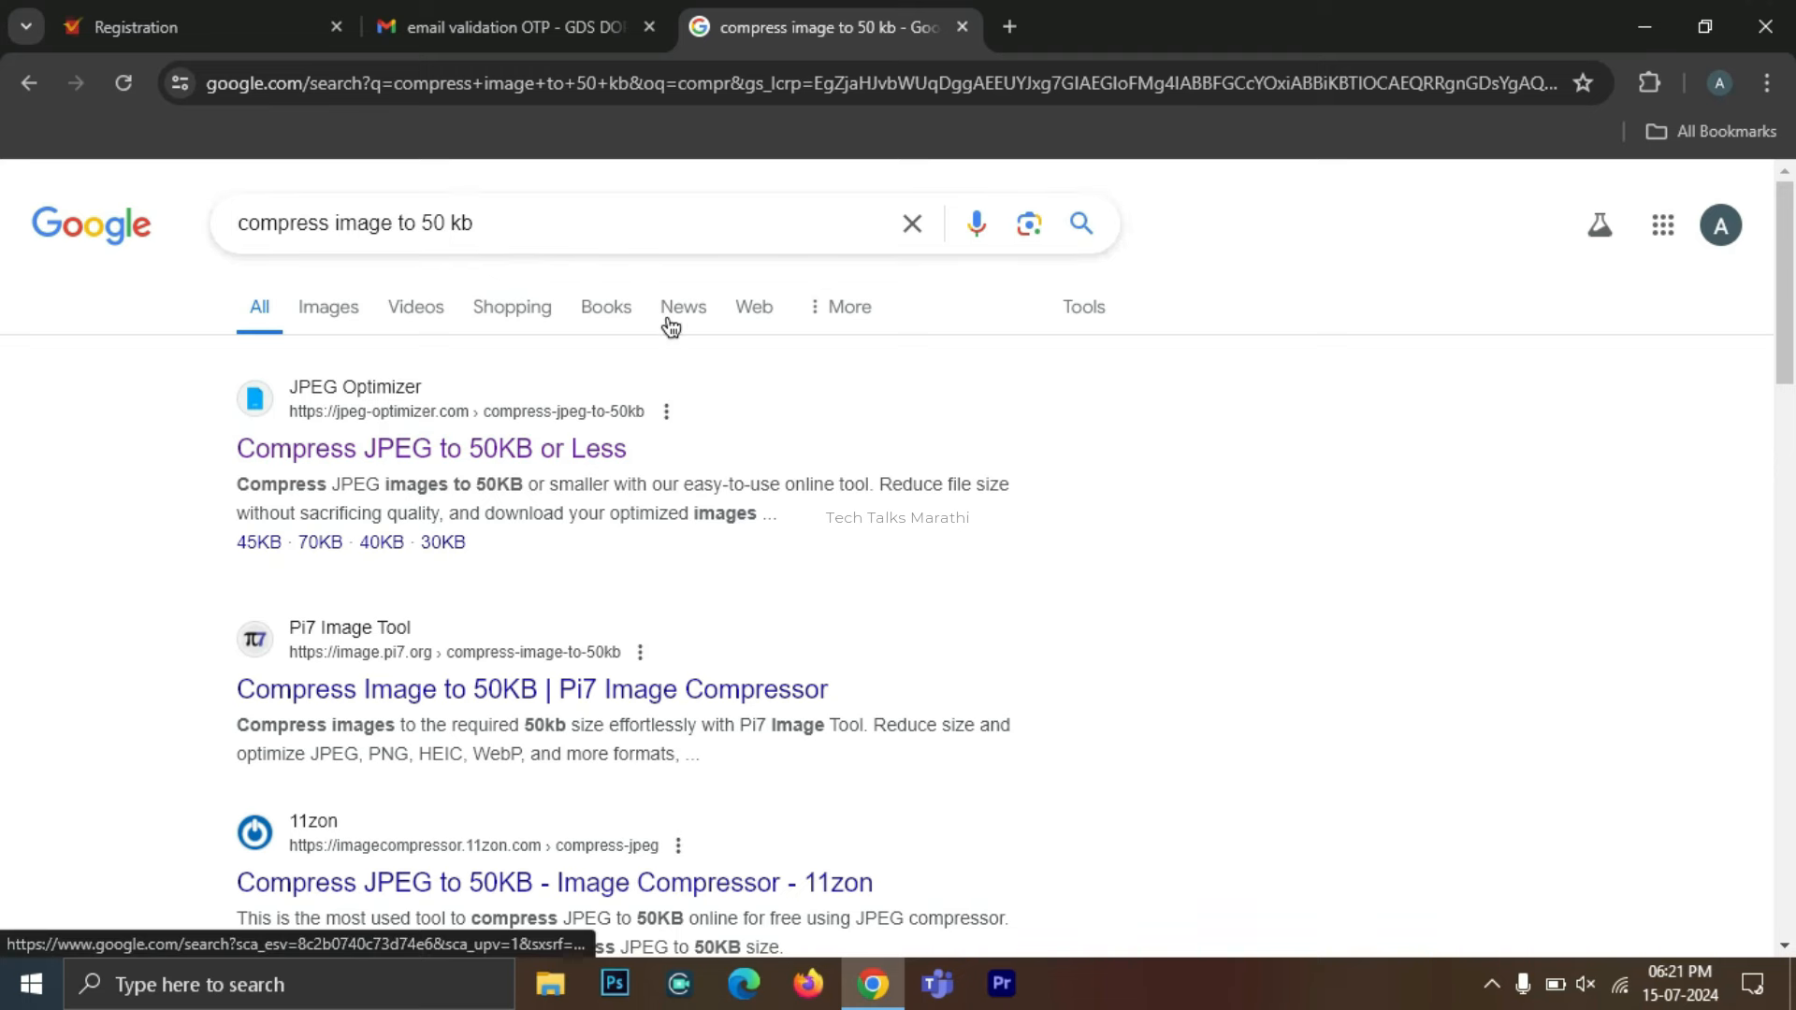
Open JPEG Optimizer's 50KB tool from the "compress image to 50 kb" search results and compress IMG-20240715-WA0001.jpg with it.
left_click(391, 448)
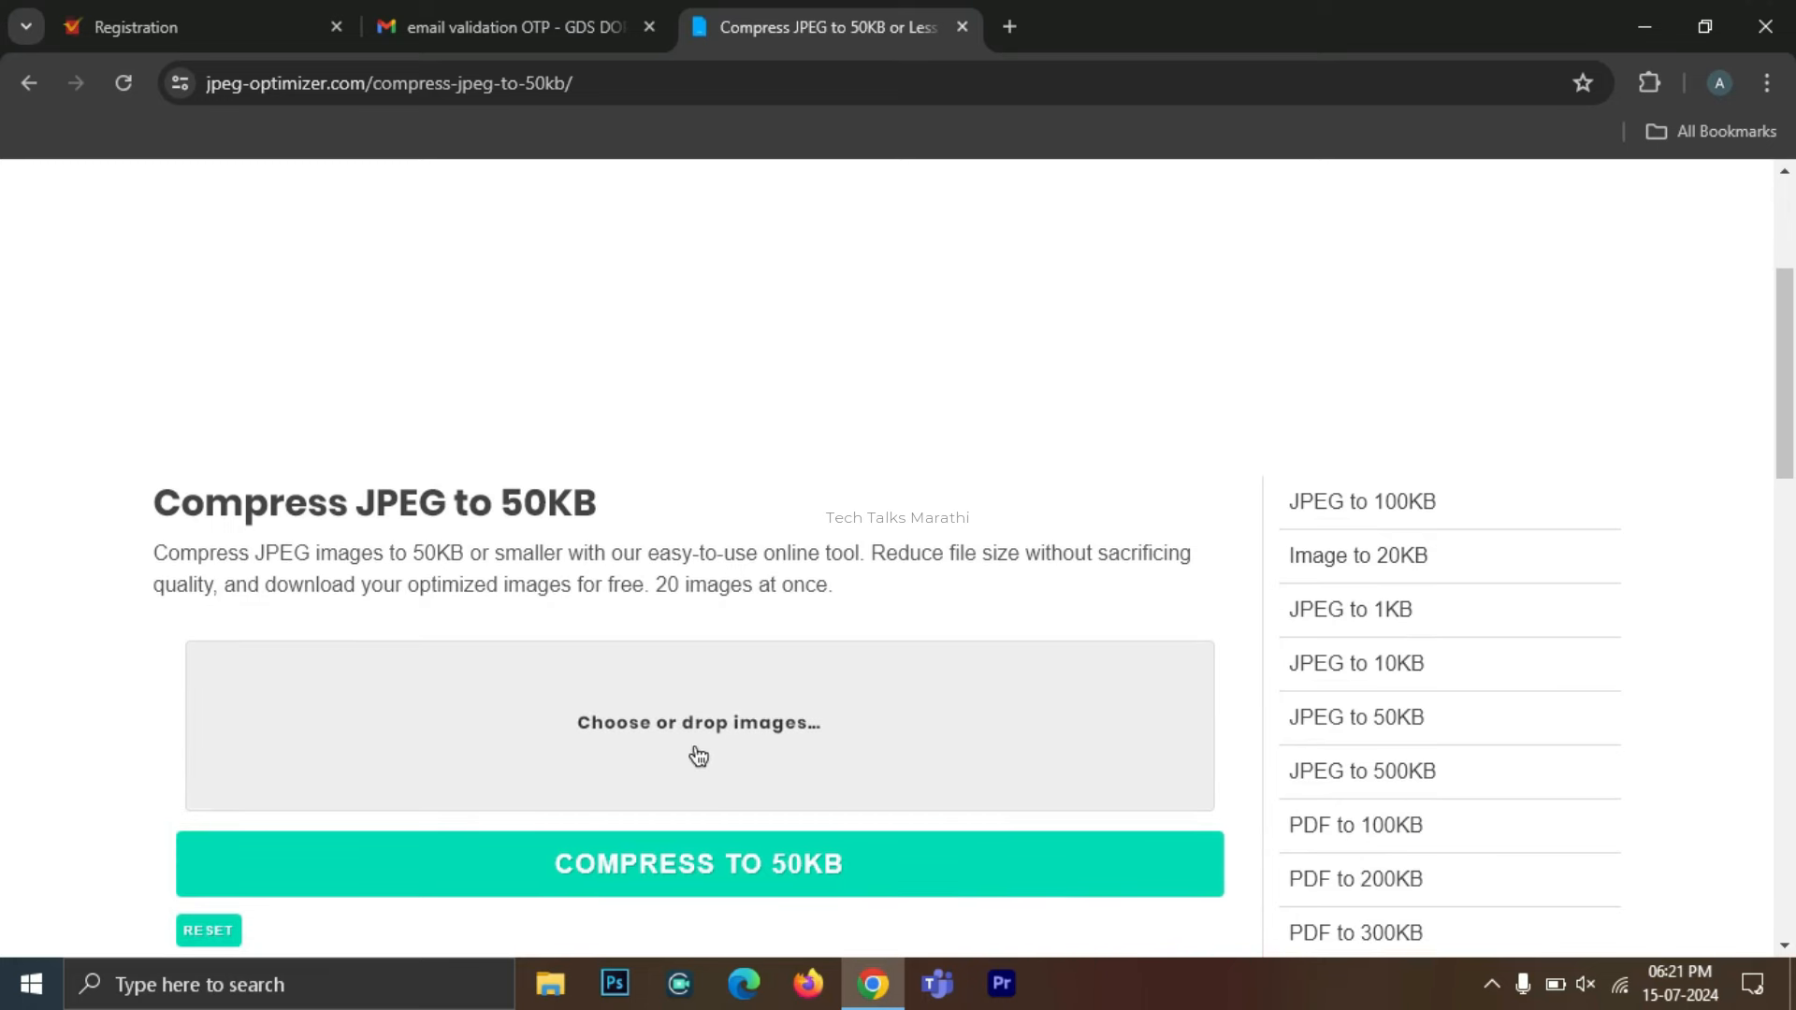
left_click(591, 741)
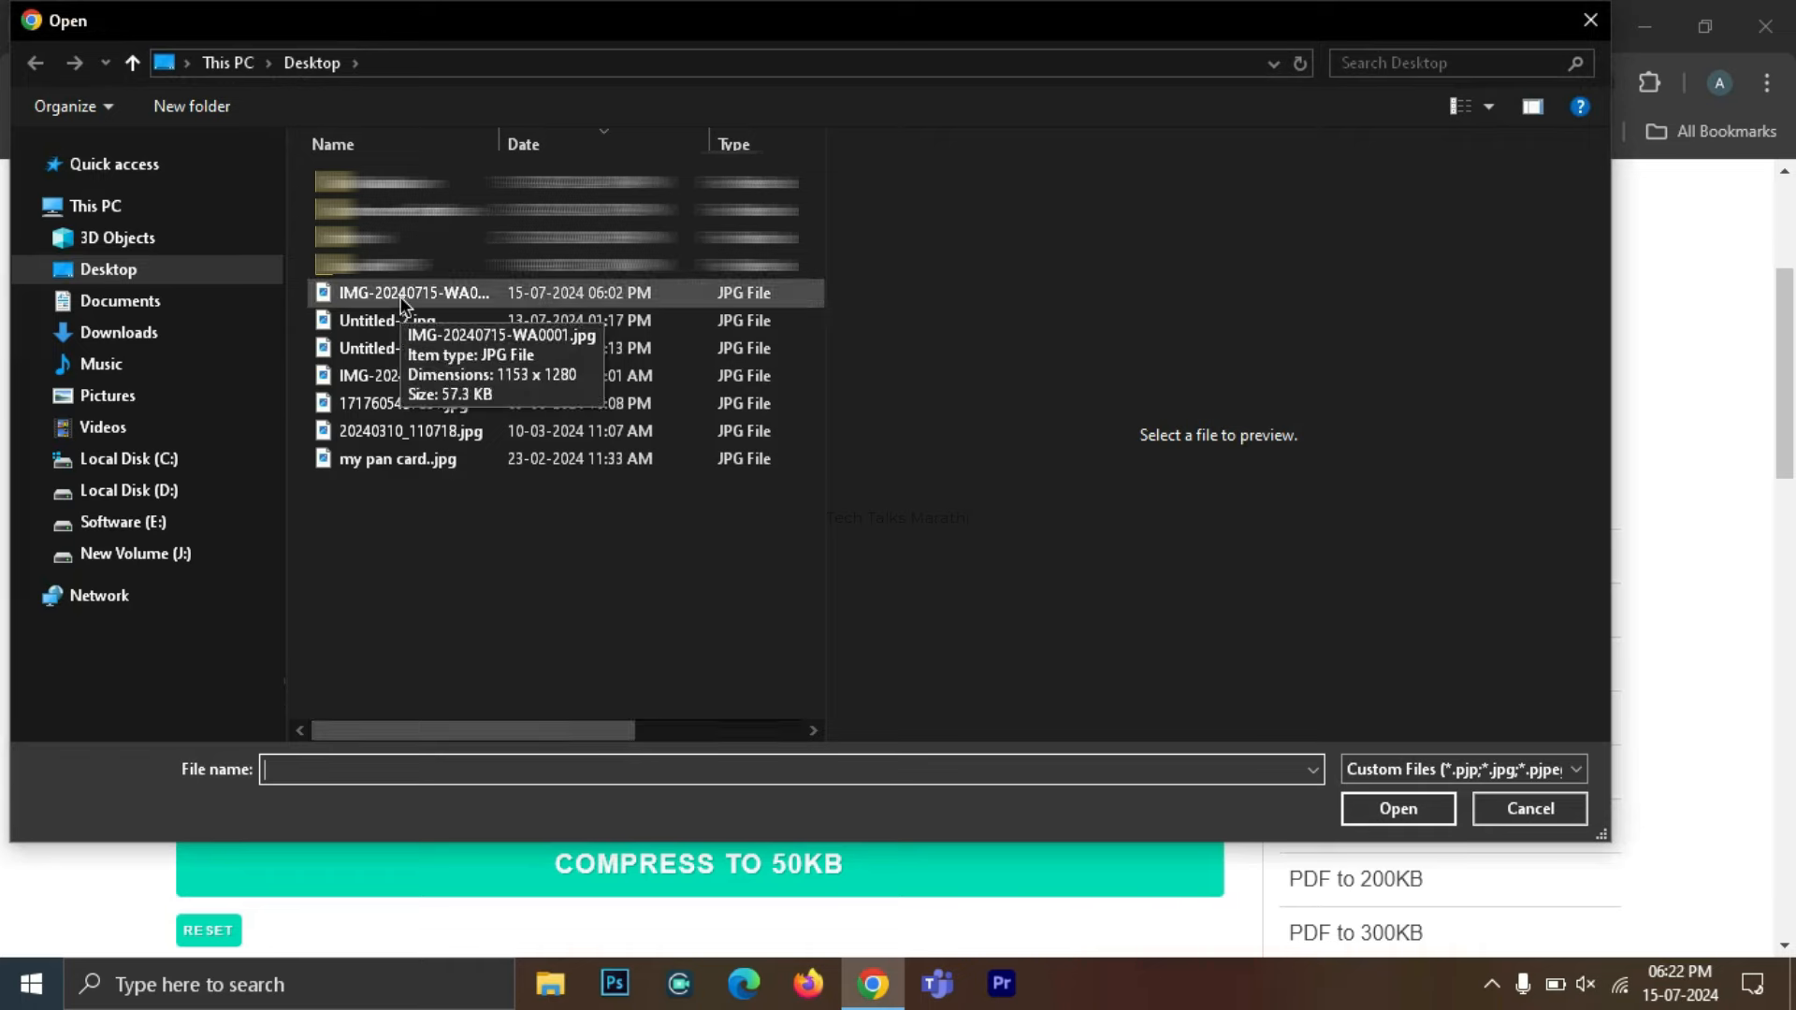
double_click(403, 293)
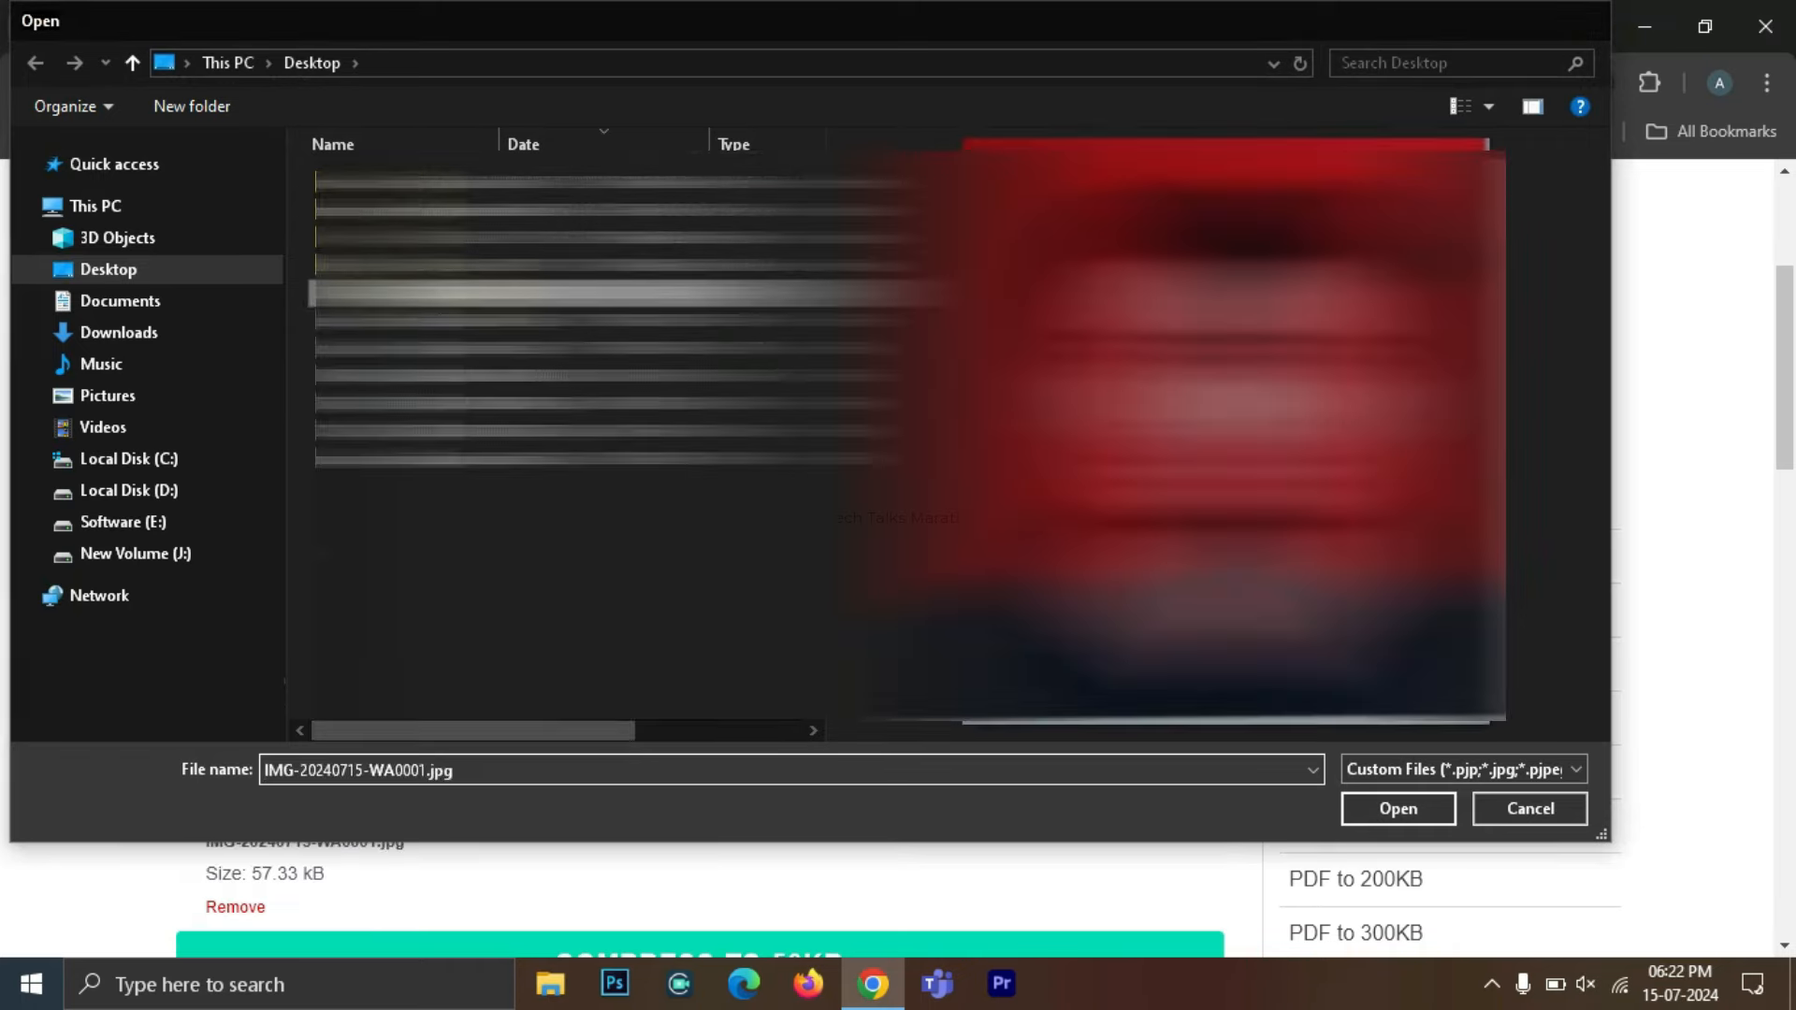
scroll(750, 517, "down", 1)
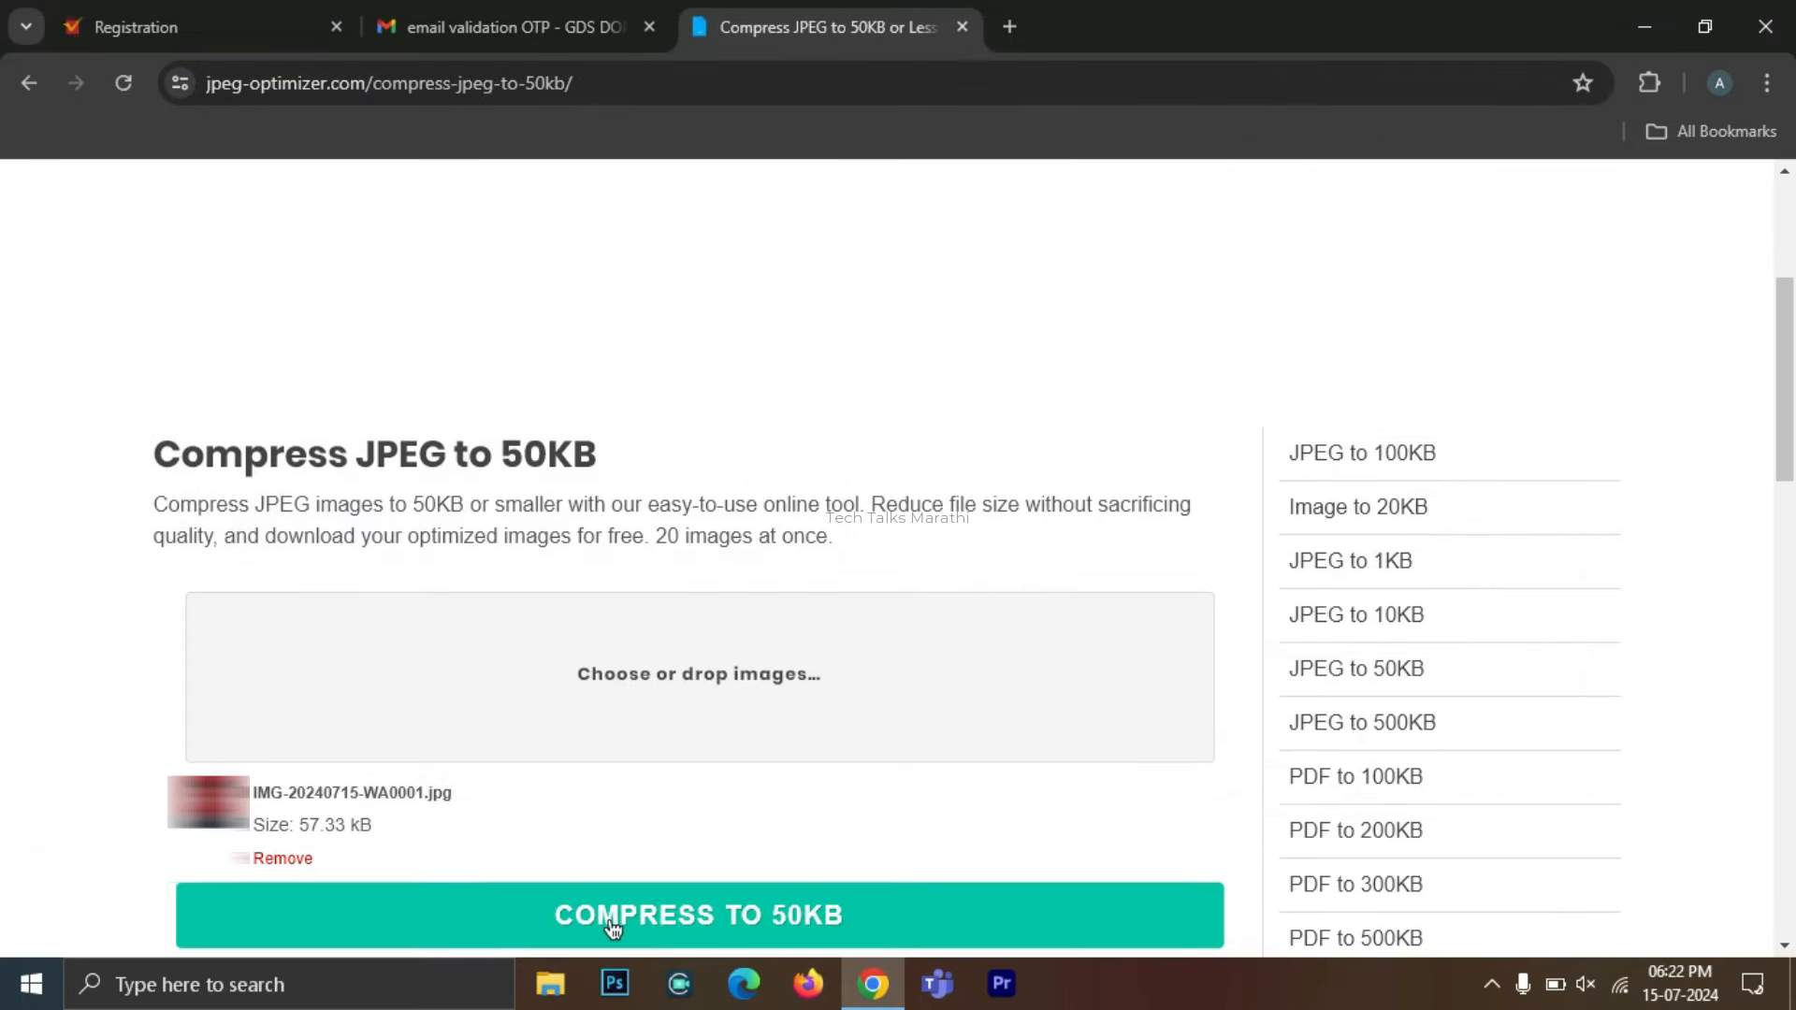
left_click(813, 919)
Check the compressed photo's file size and download the compressed image.
left_click_drag(287, 401, 464, 405)
left_click(394, 481)
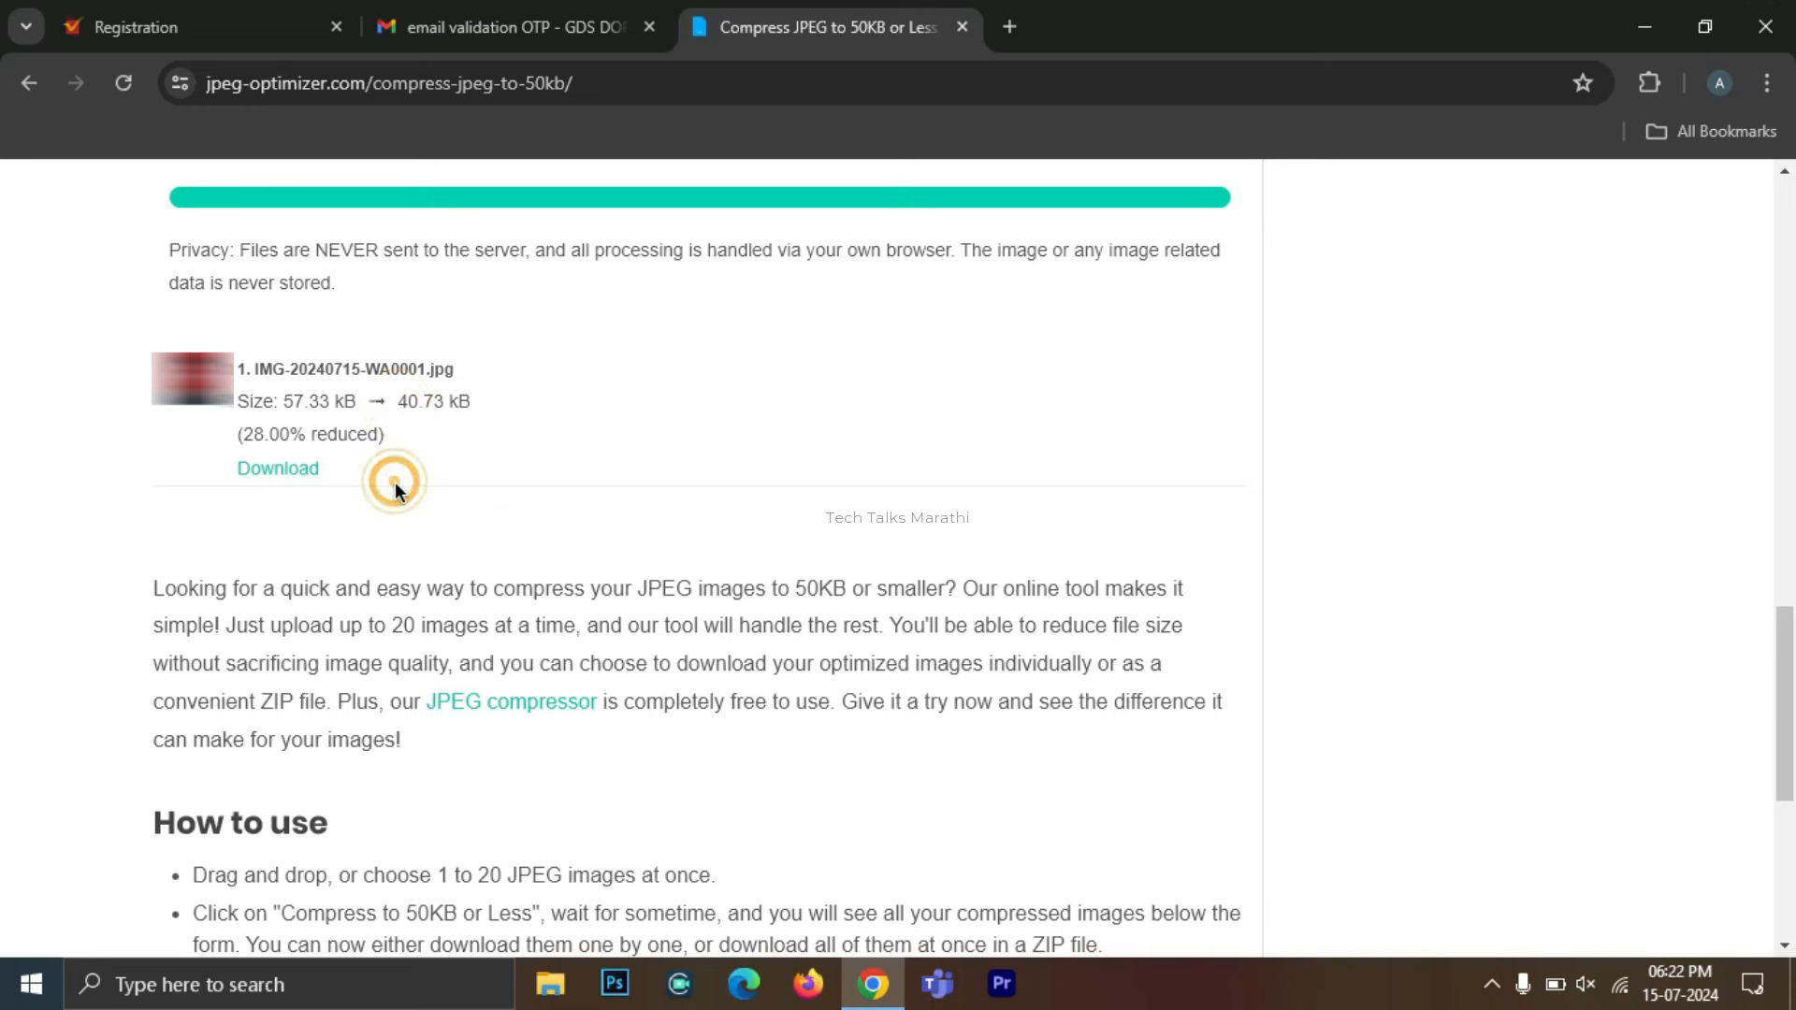
left_click(289, 473)
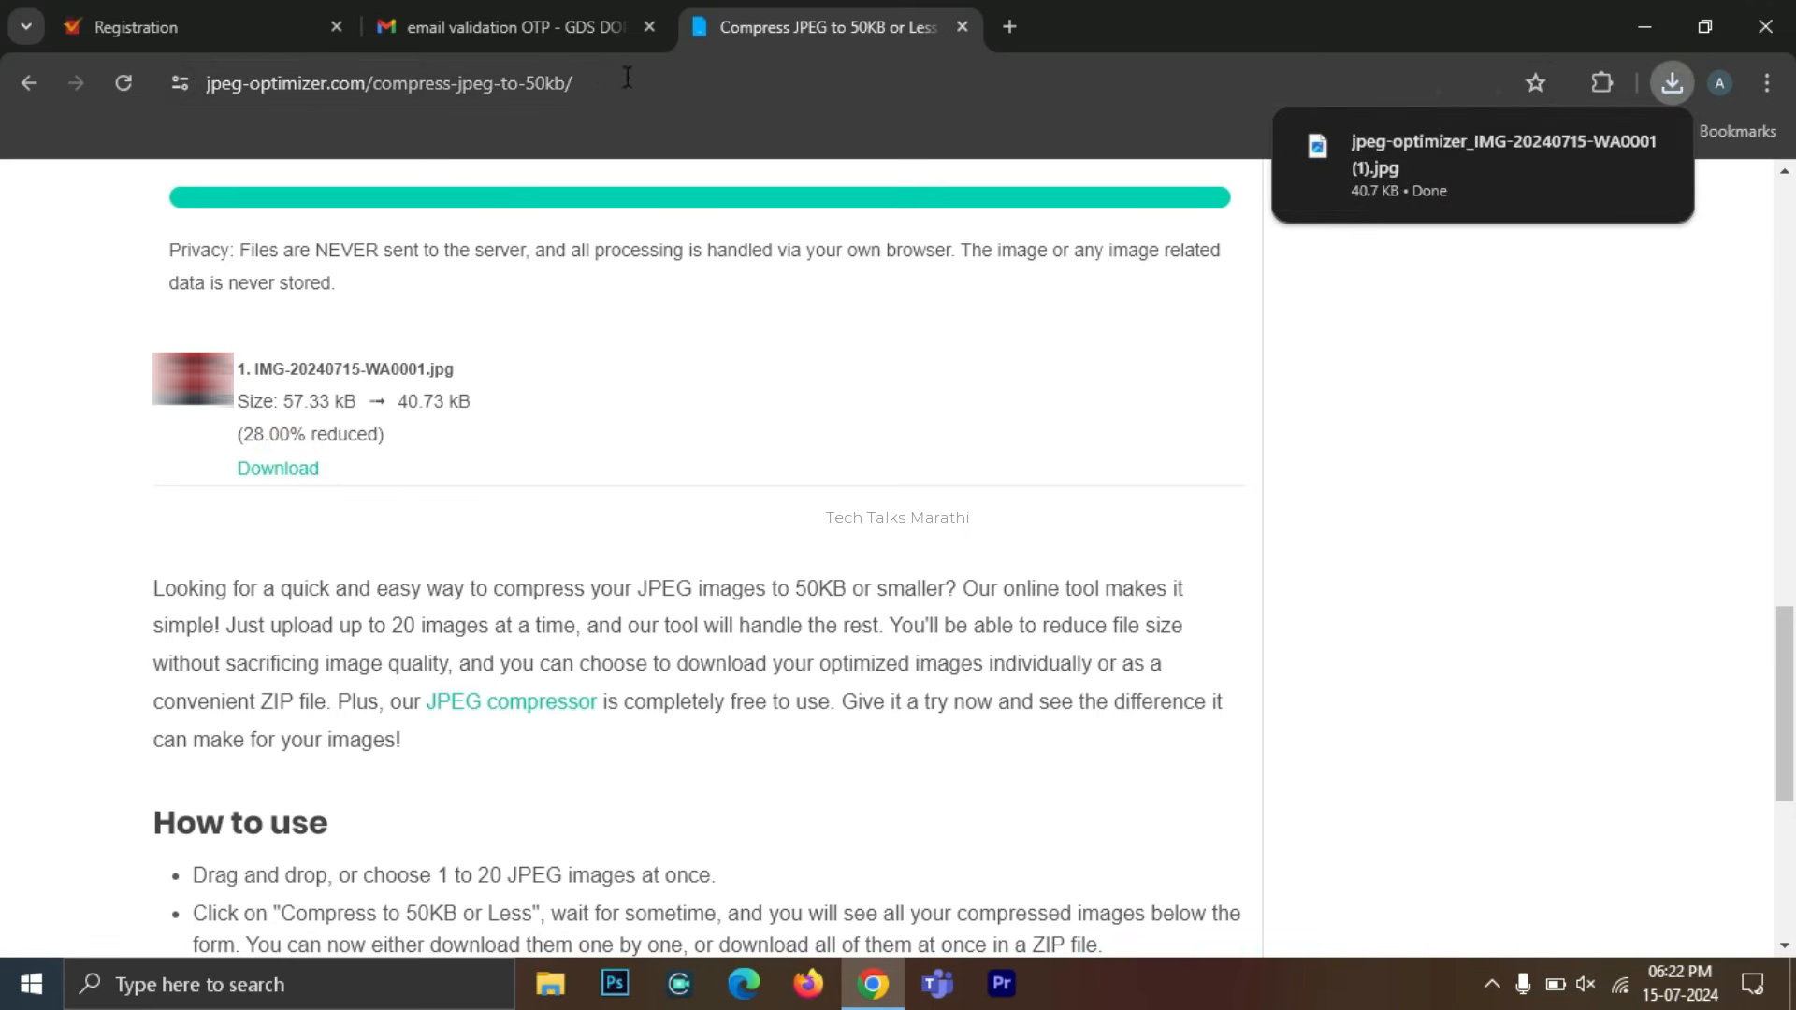
Search the web for "compress sign to 20kb", open JPEG Optimizer's 20KB tool and load the applicant's signature image.
left_click(575, 82)
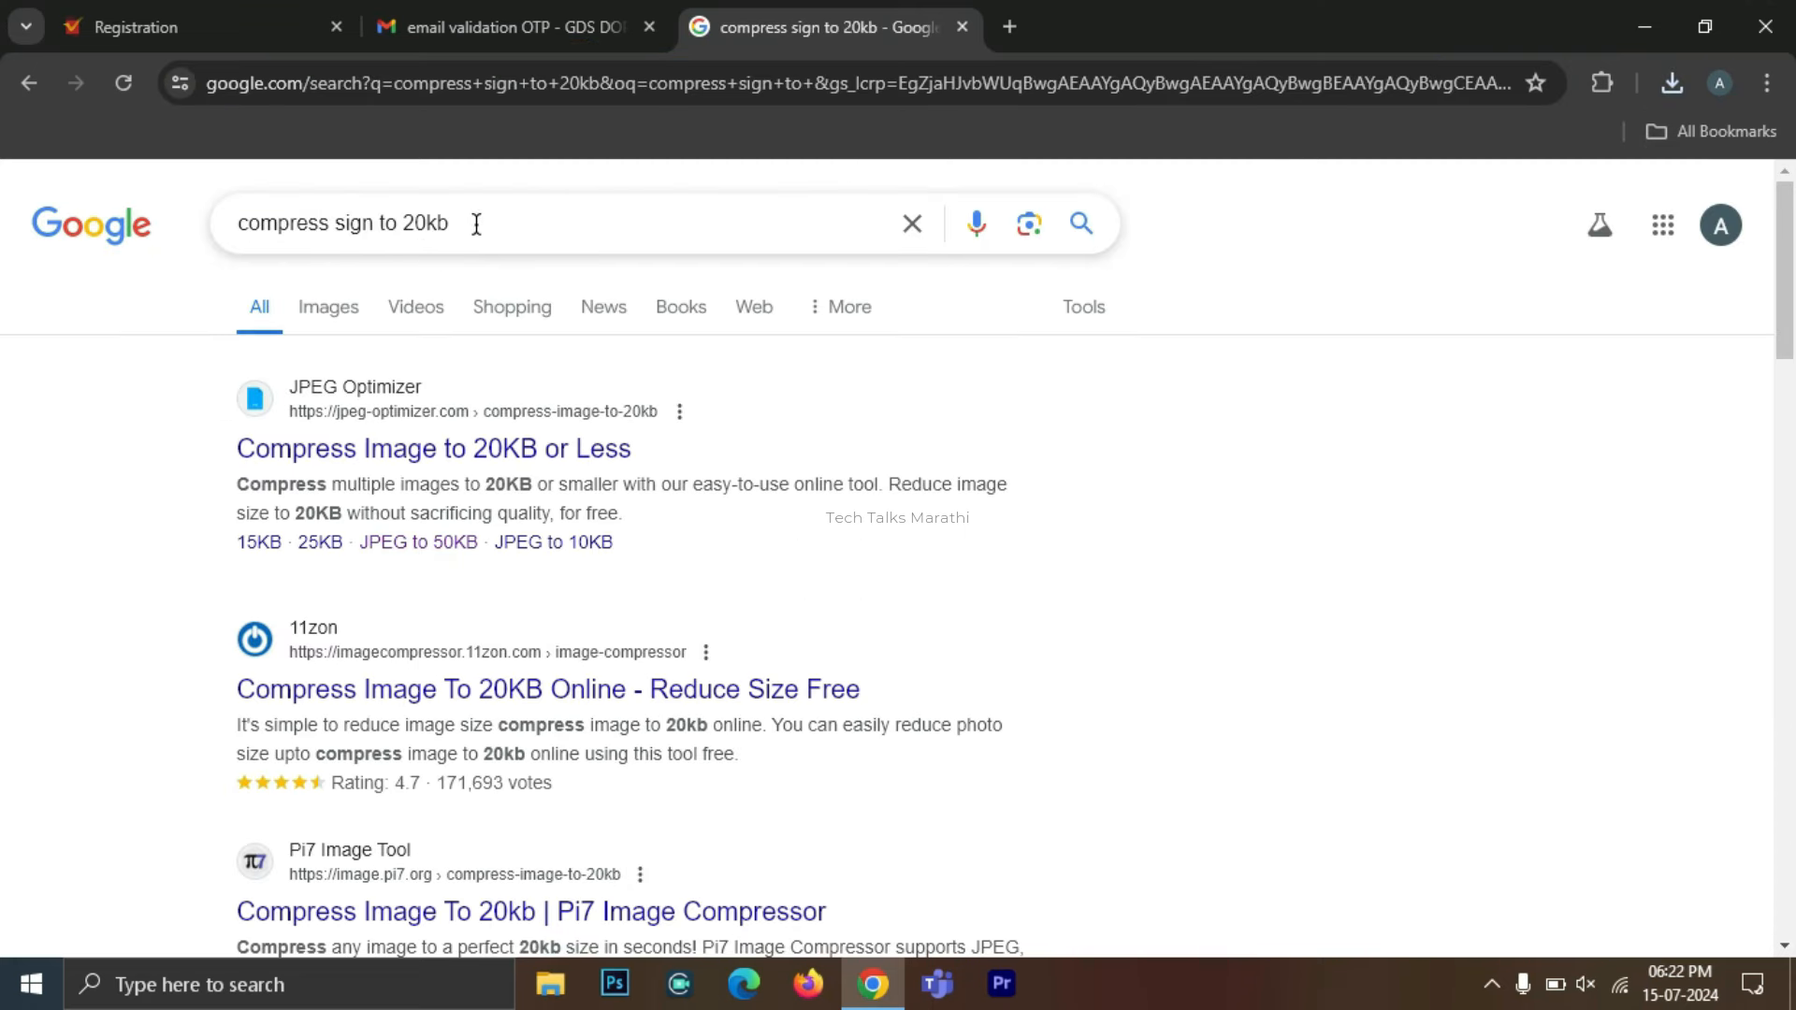
left_click(371, 449)
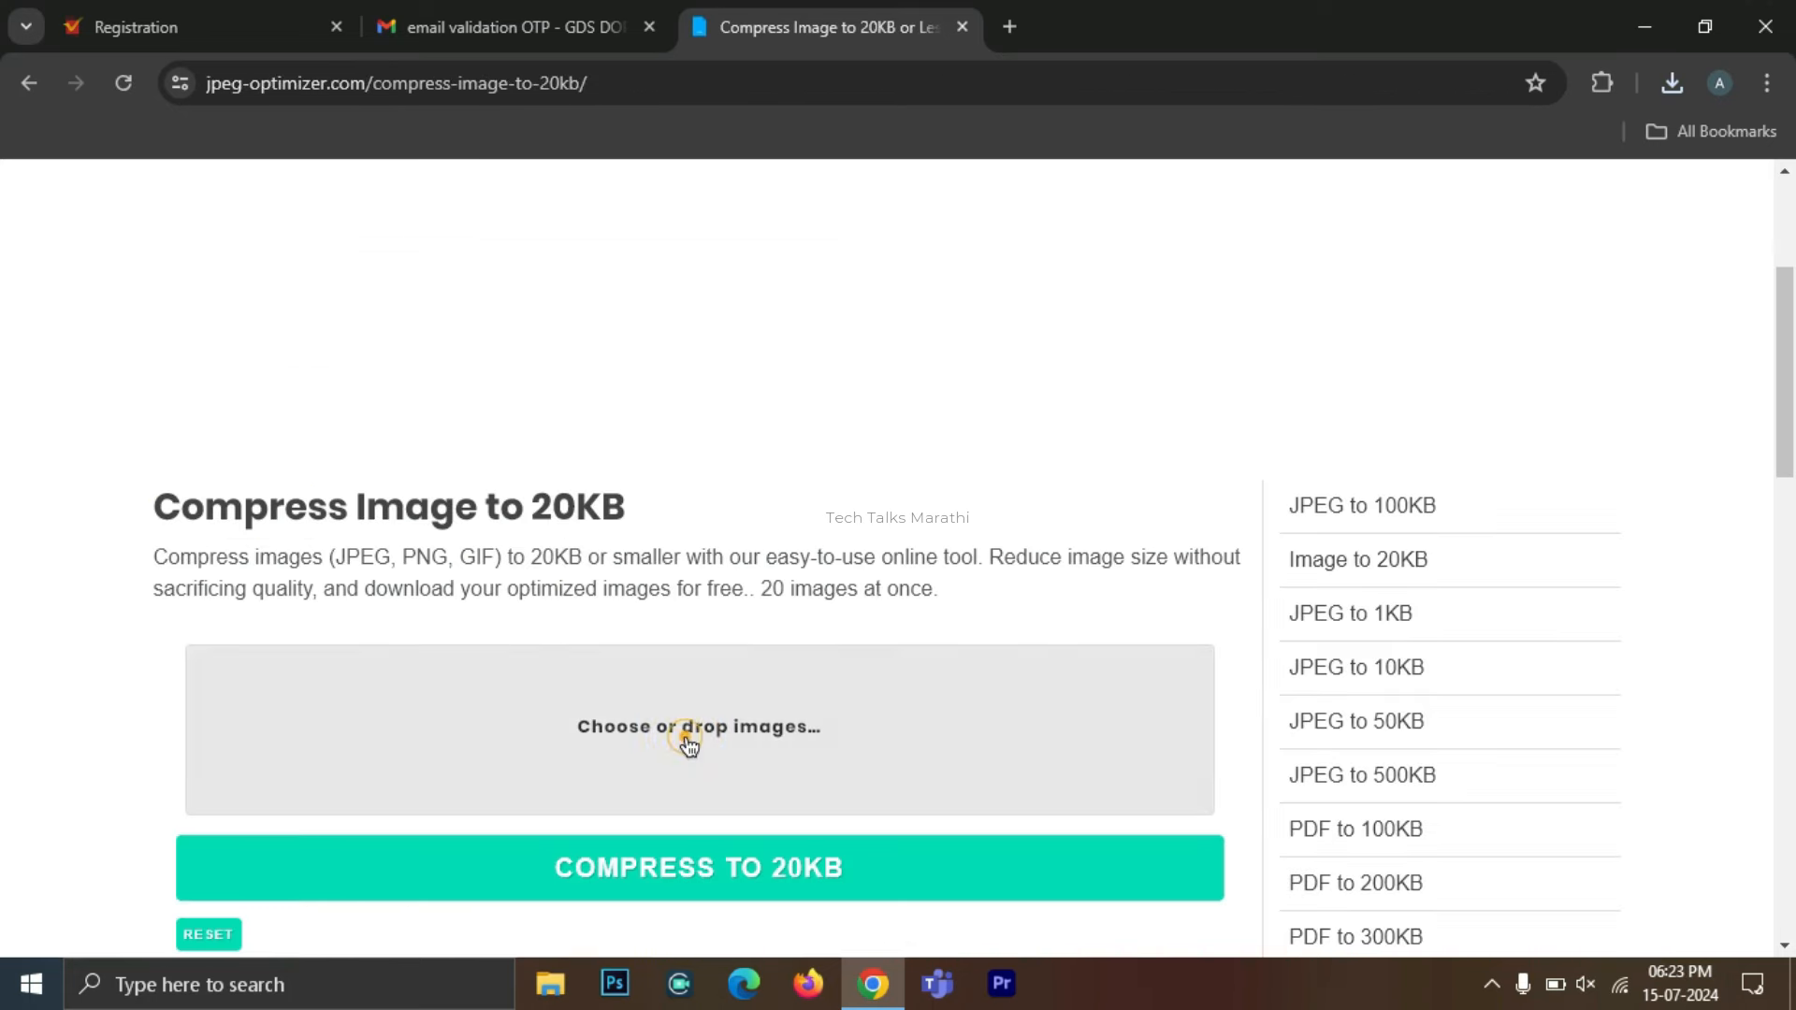
left_click(687, 737)
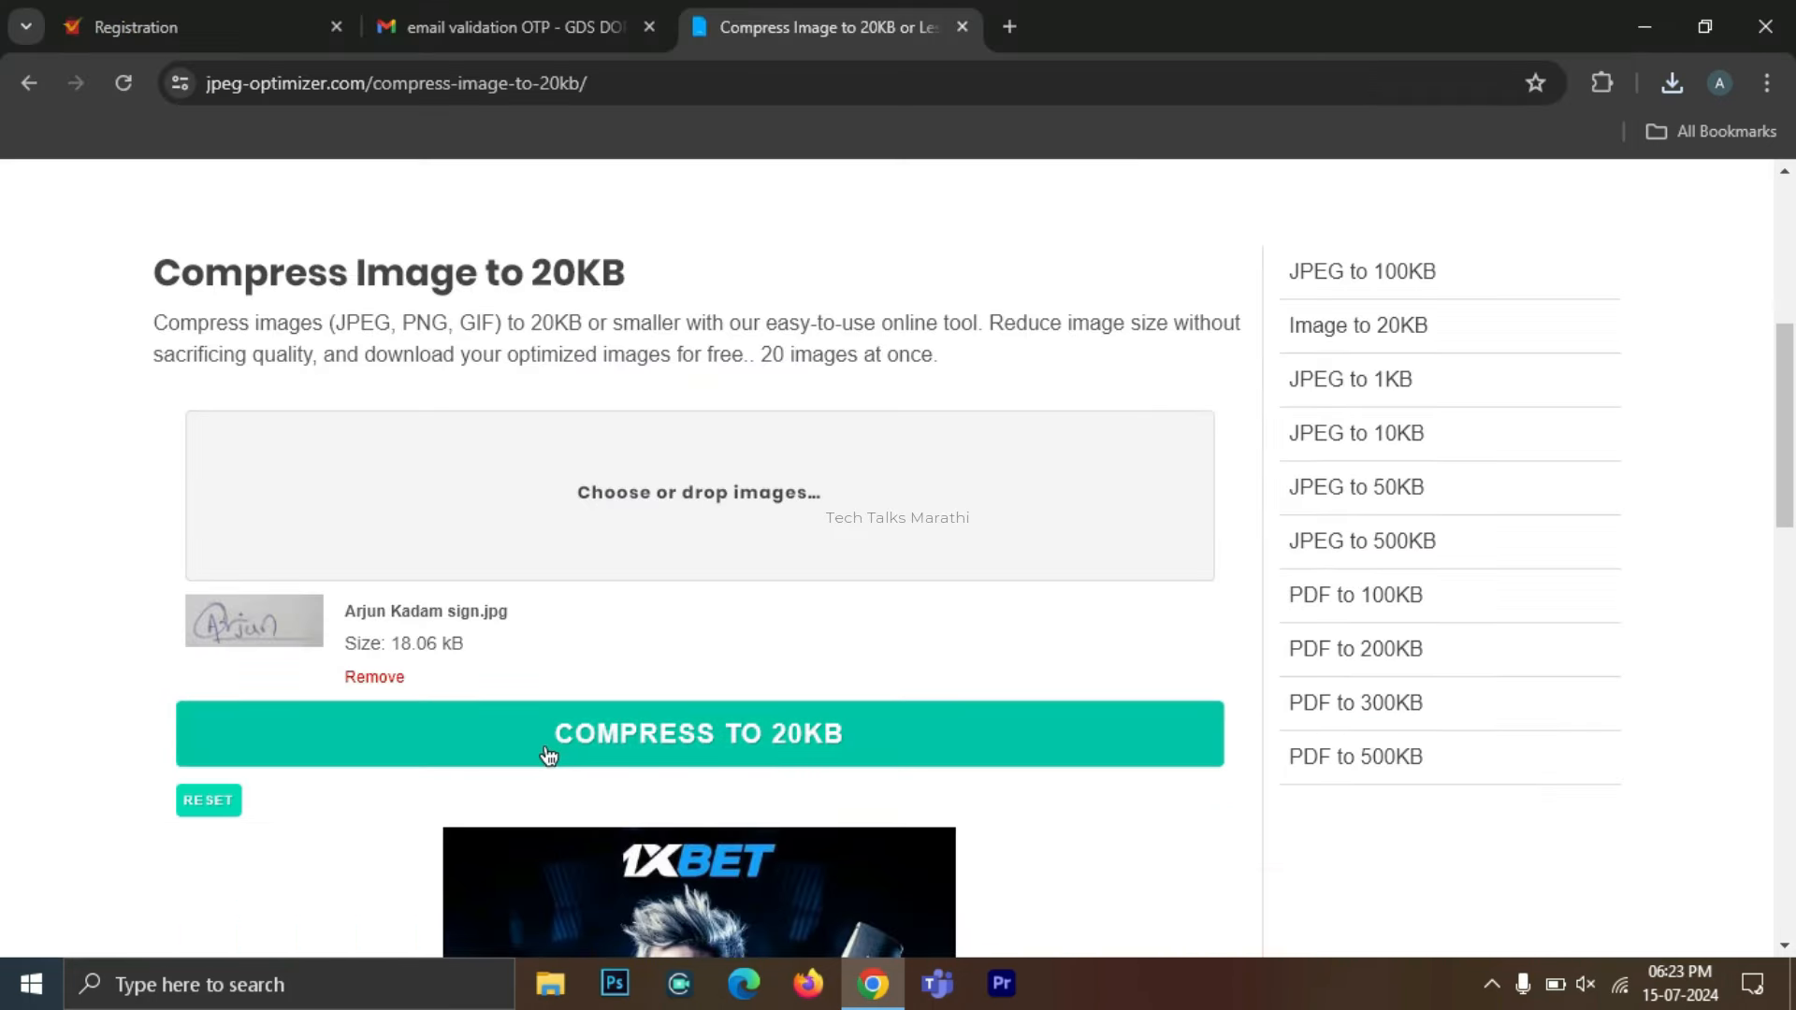
Close the compression page and upload the compressed photo jpeg-optimizer_IMG-20240715-WA0001 (1).jpg from Local Disk (D:) to the registration form.
left_click(963, 27)
left_click(135, 27)
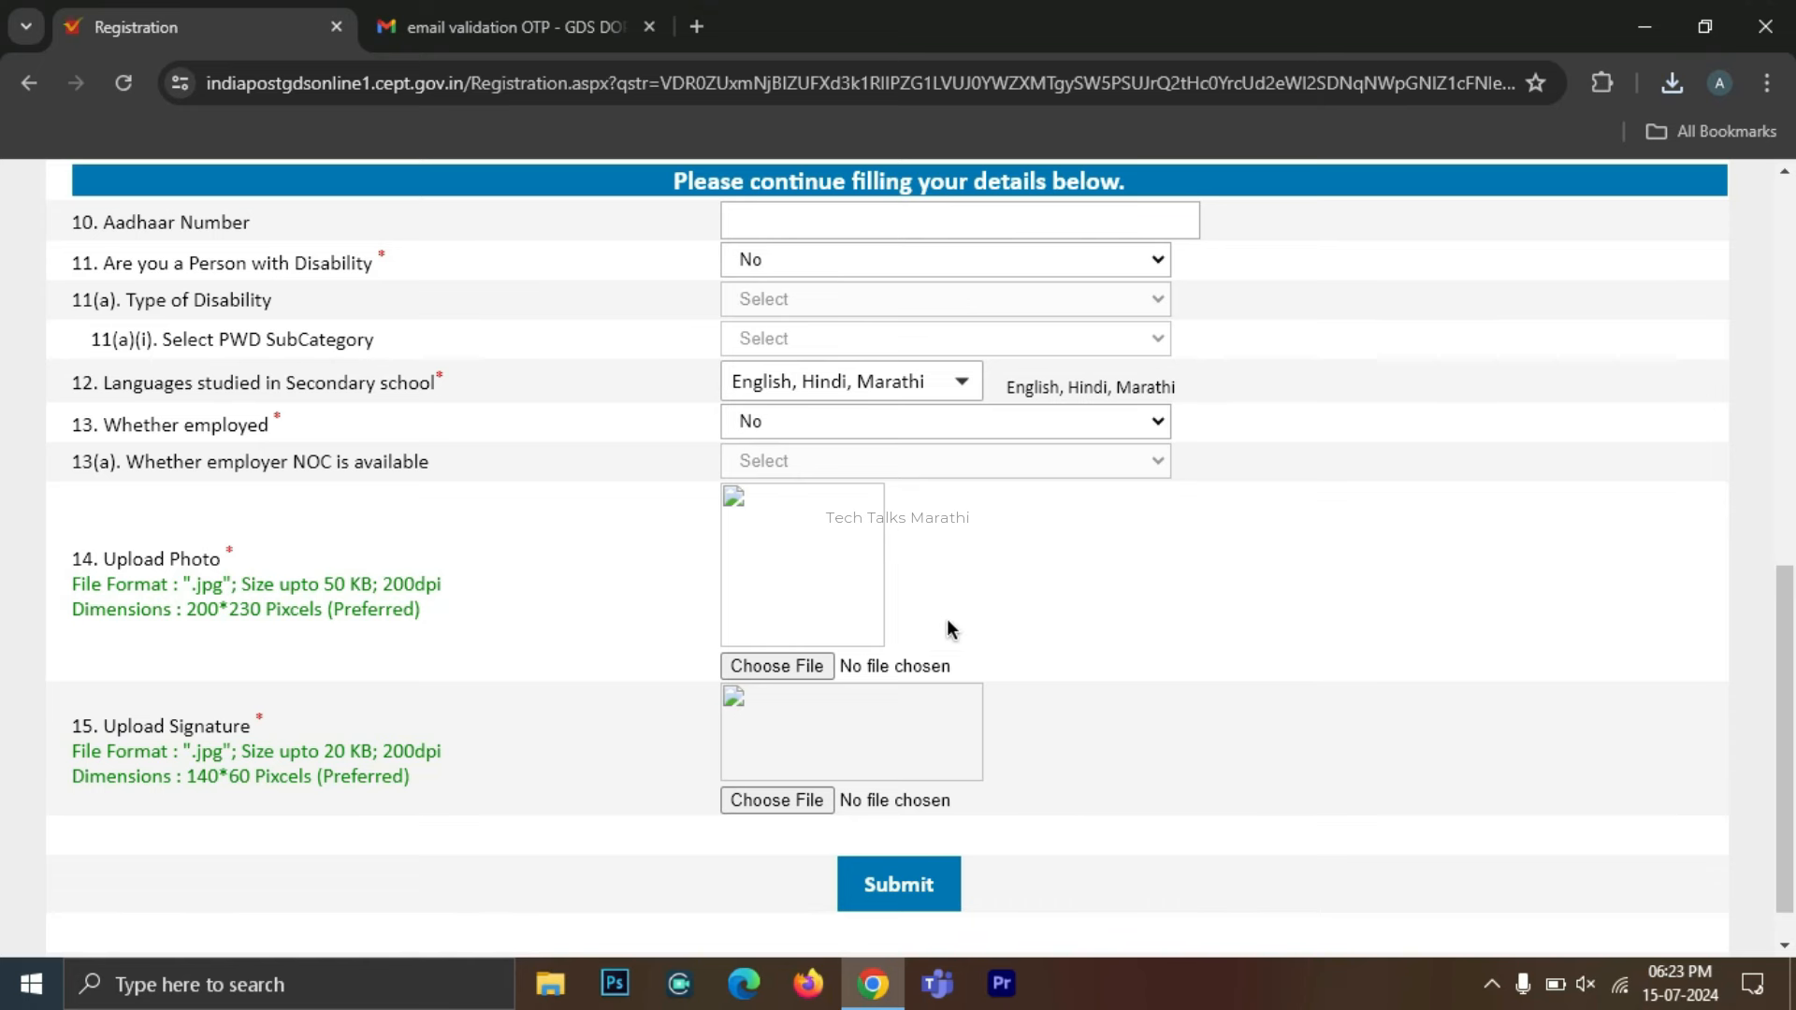
left_click(772, 665)
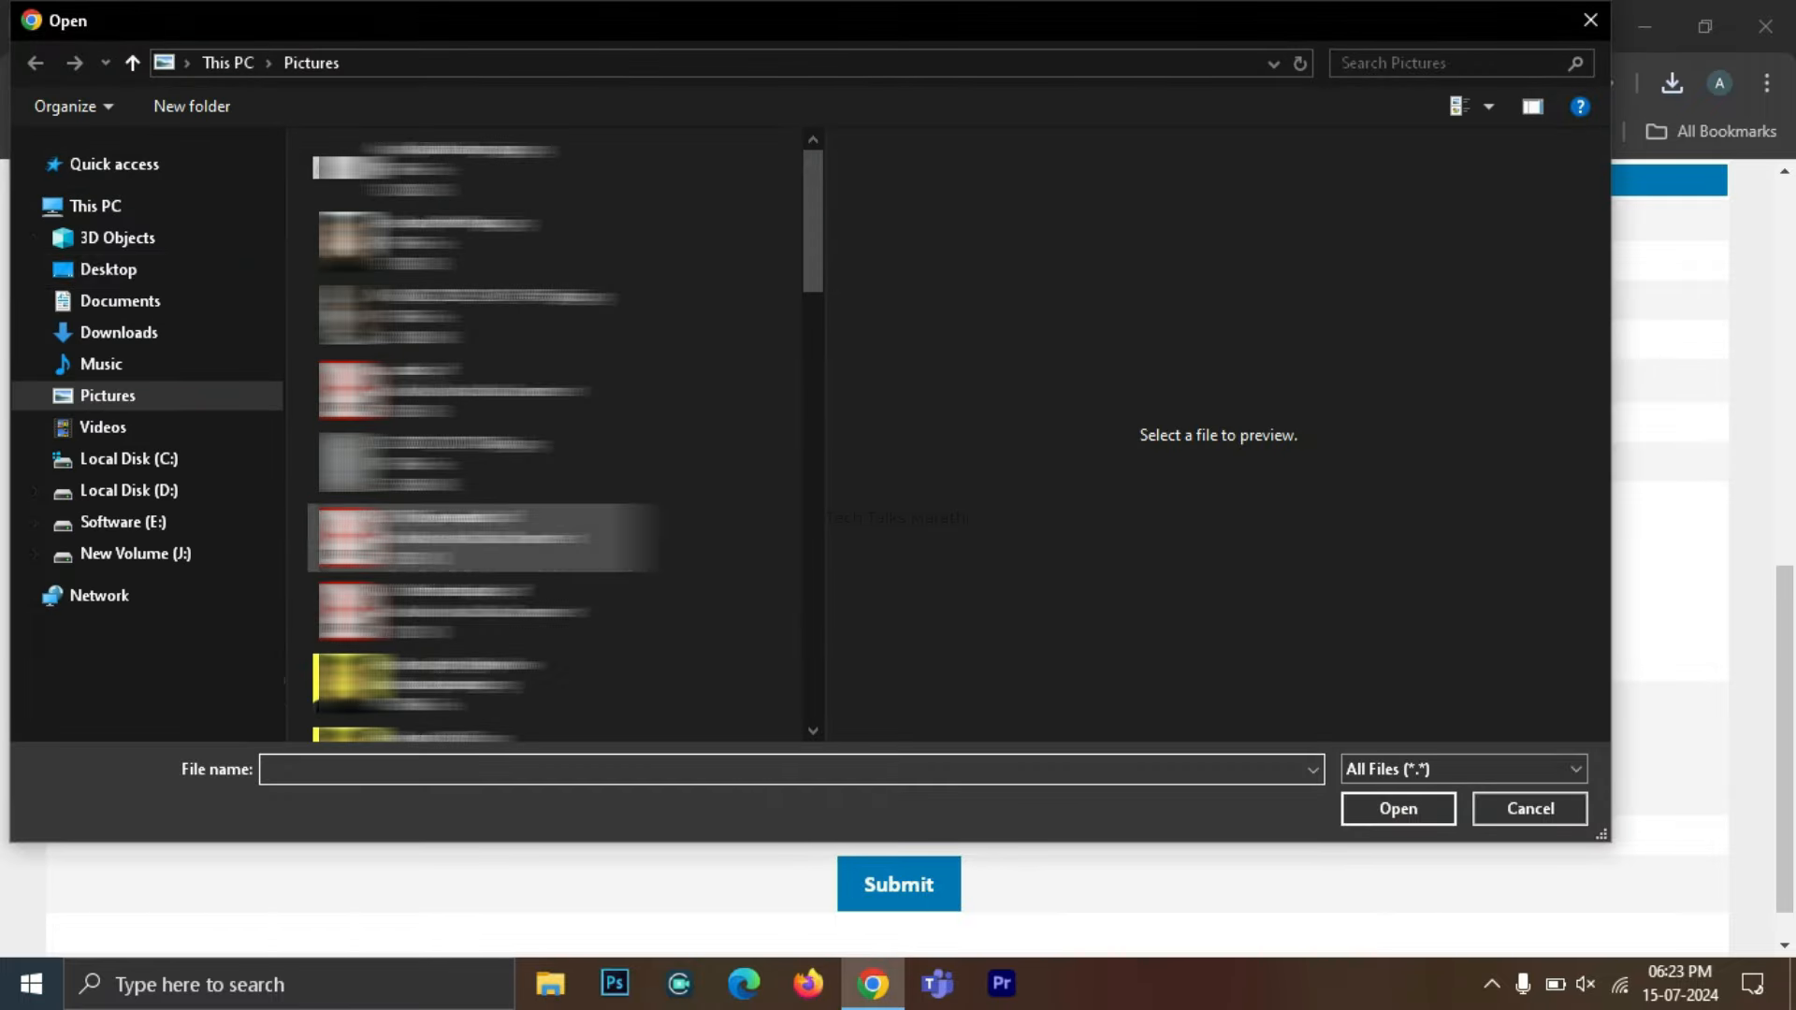
left_click(129, 490)
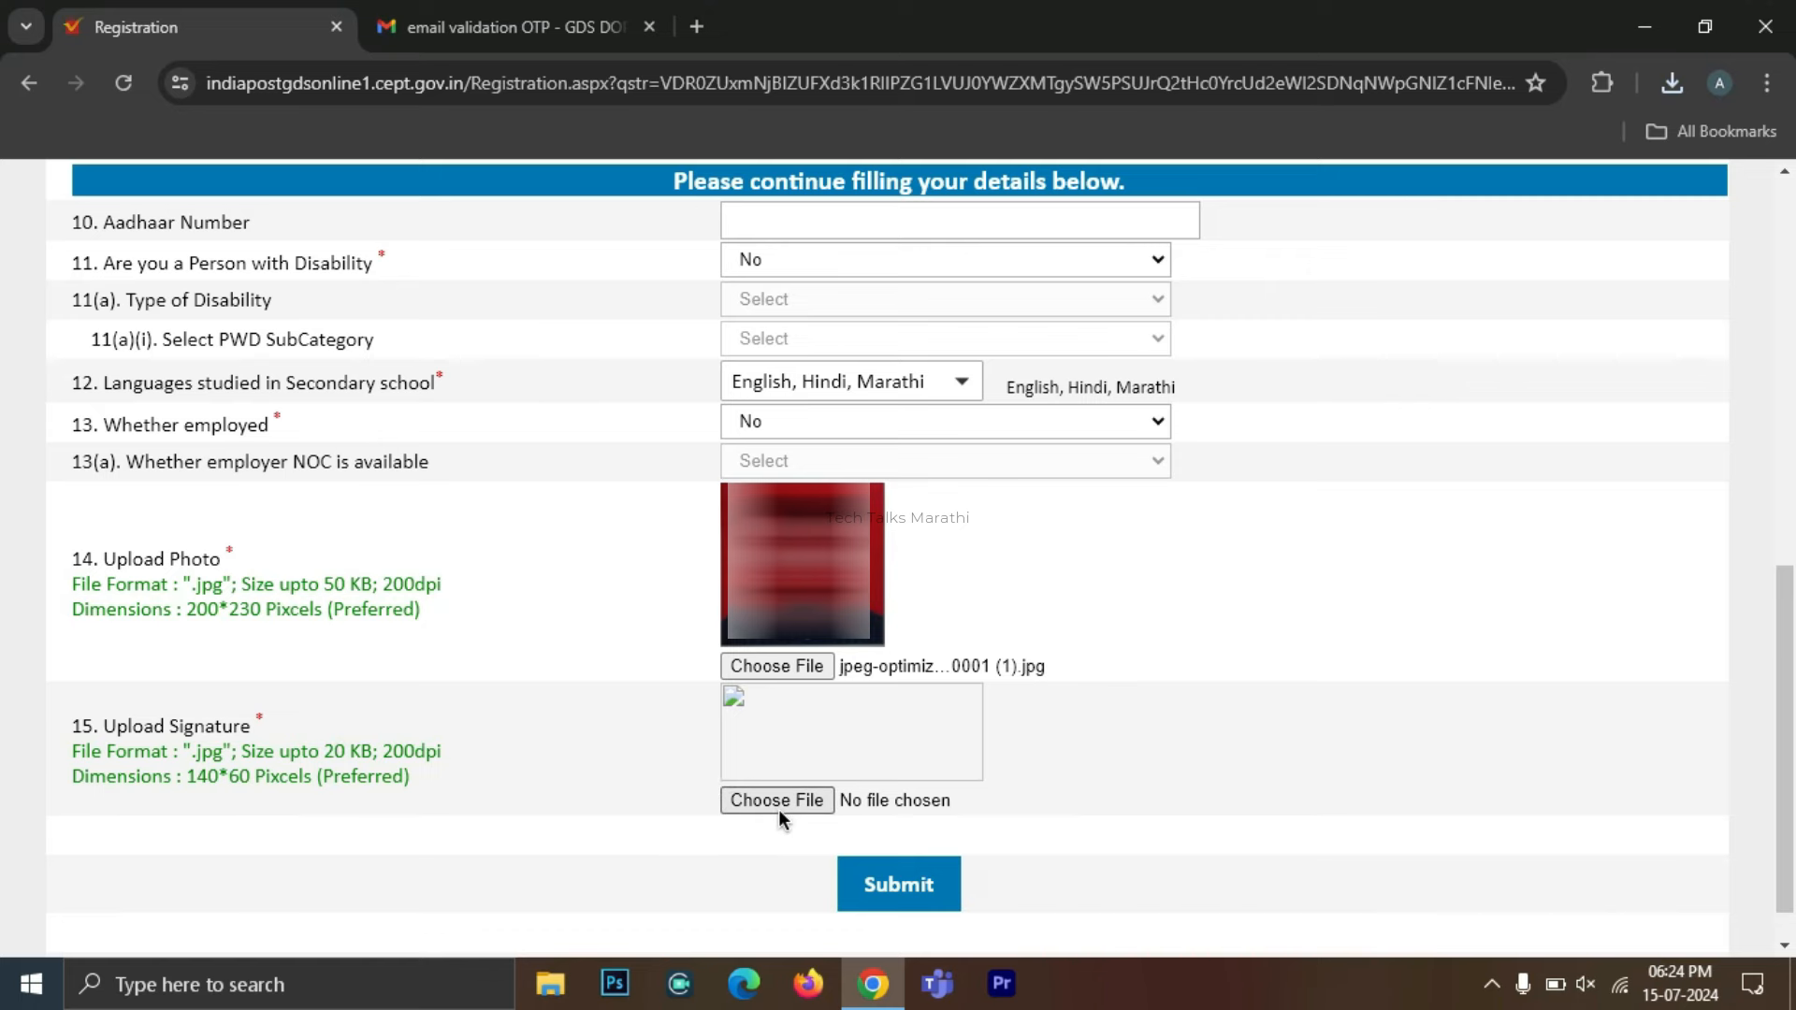
Upload the applicant's signature image from the Pictures folder to the Upload Signature field.
left_click(779, 803)
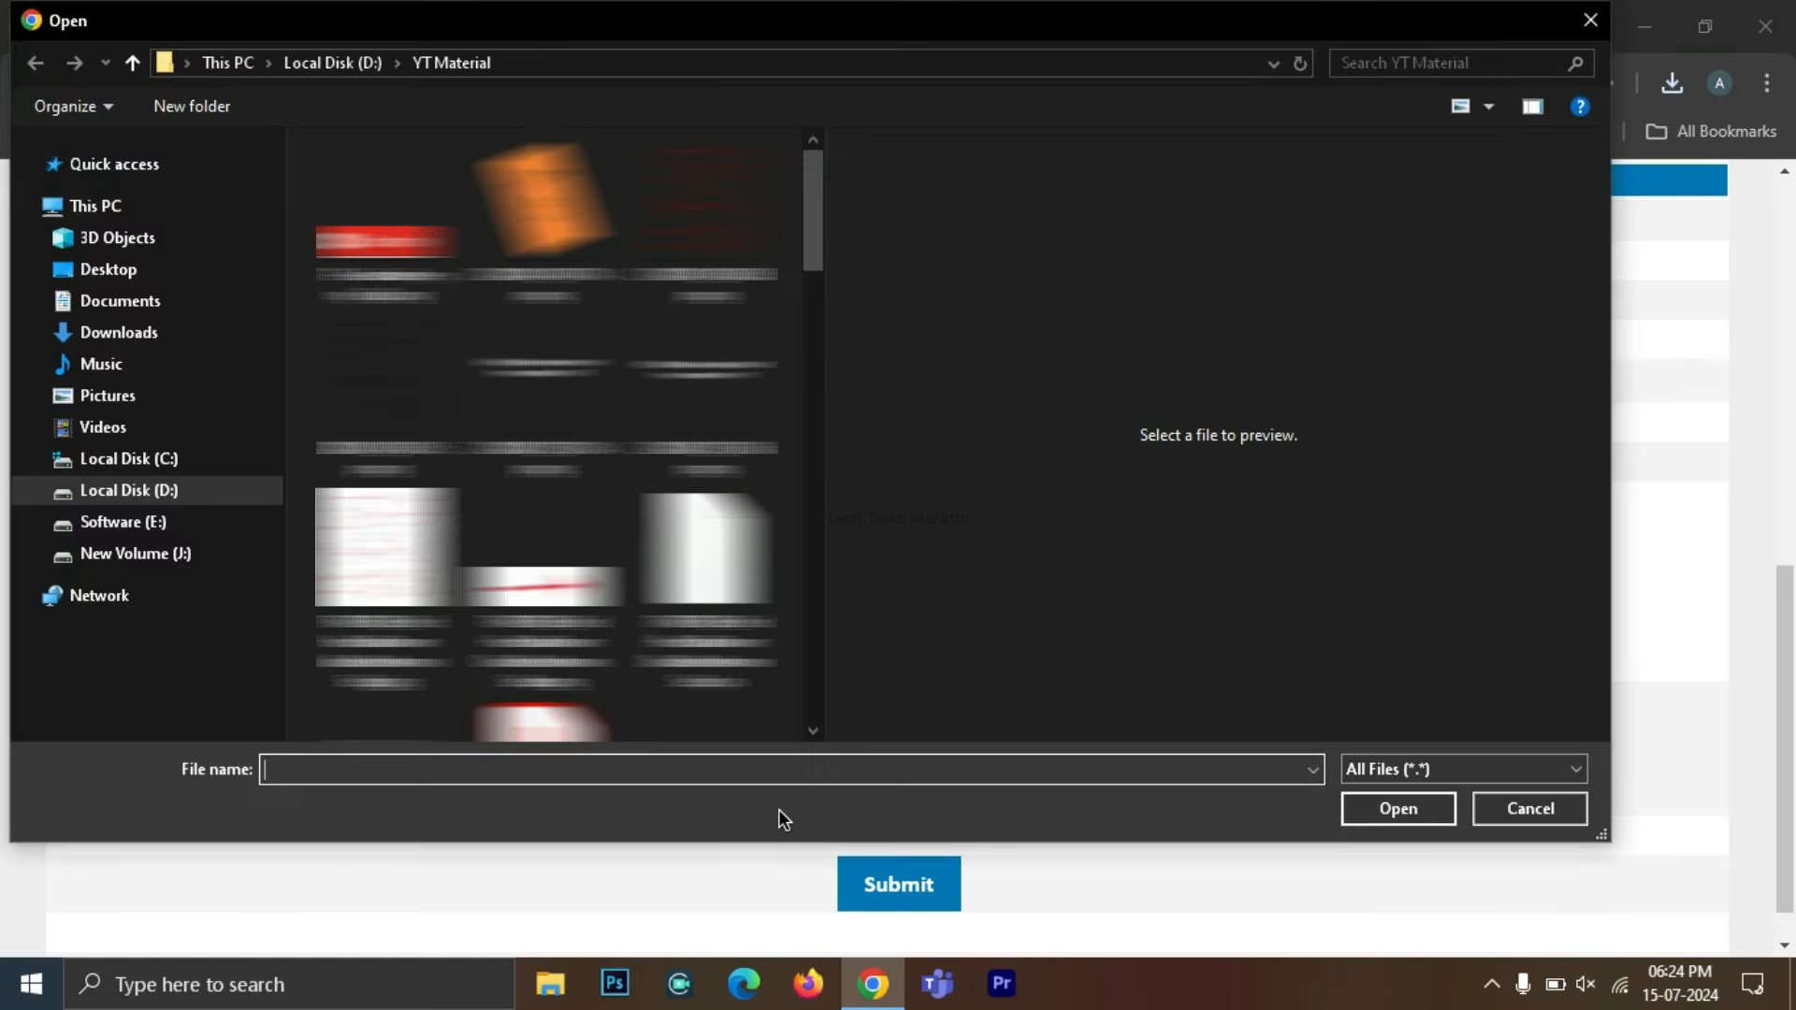
scroll(542, 402, "down", 3)
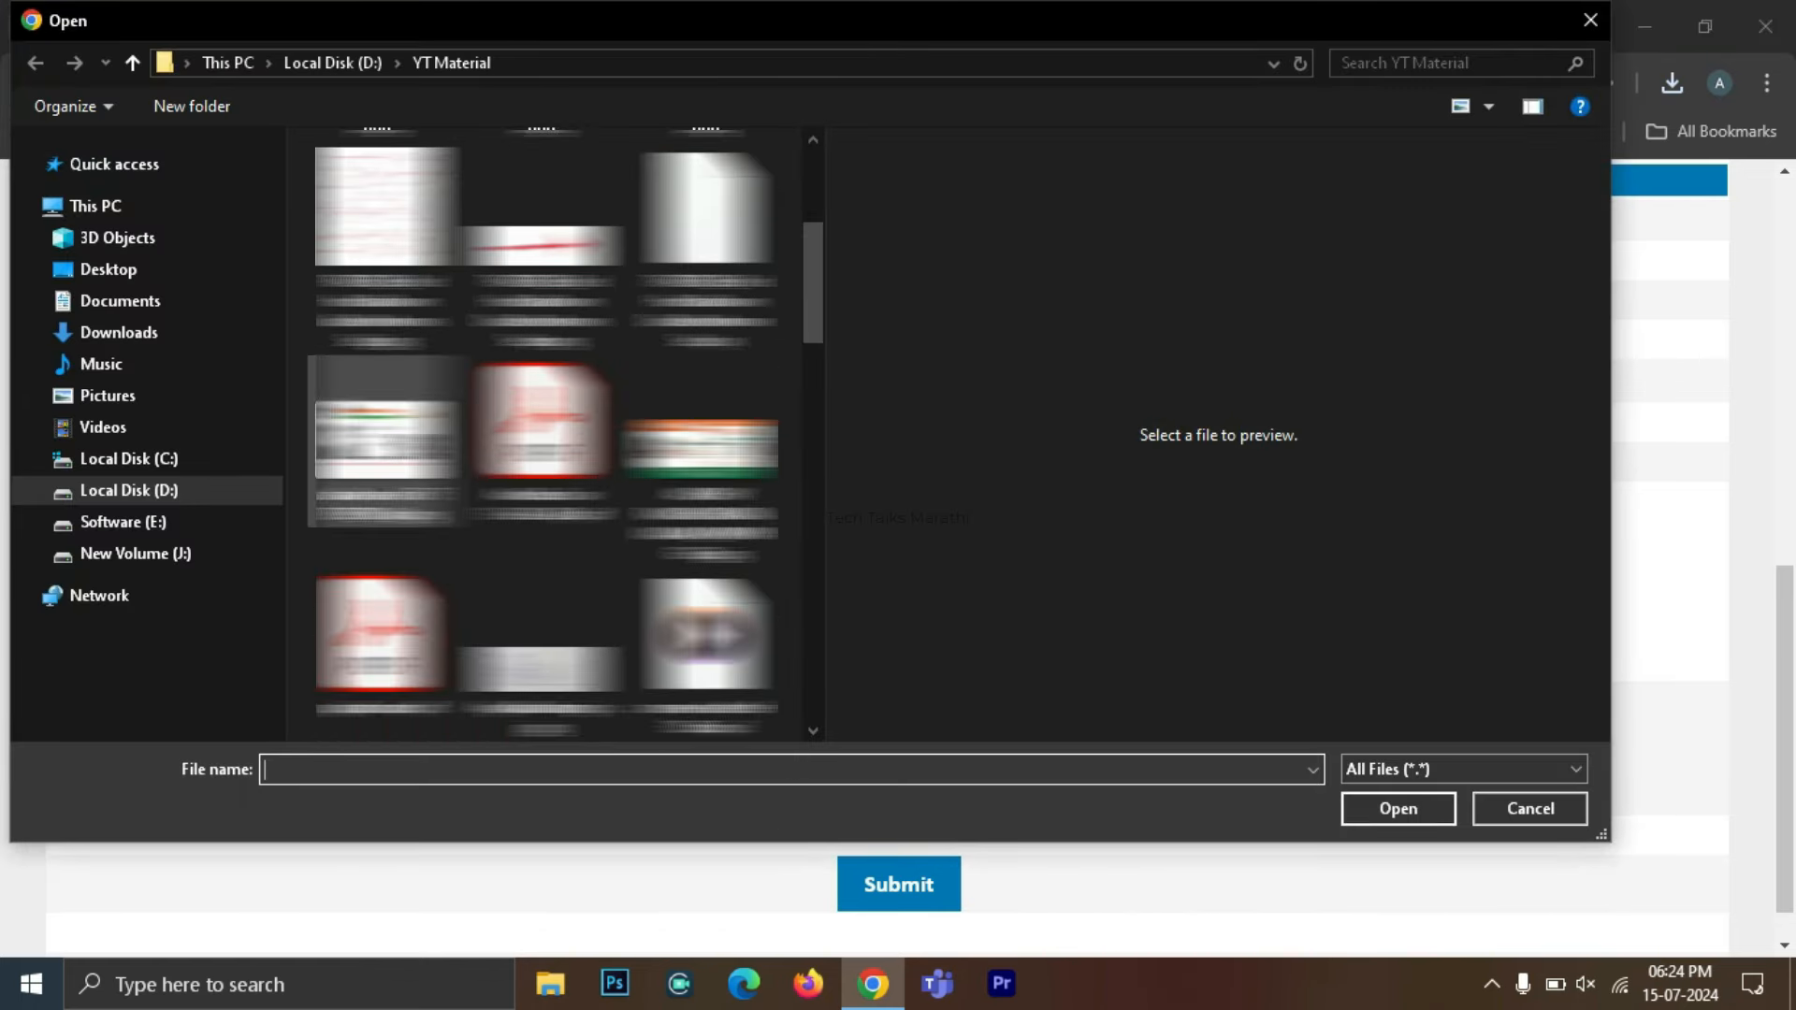
left_click(143, 397)
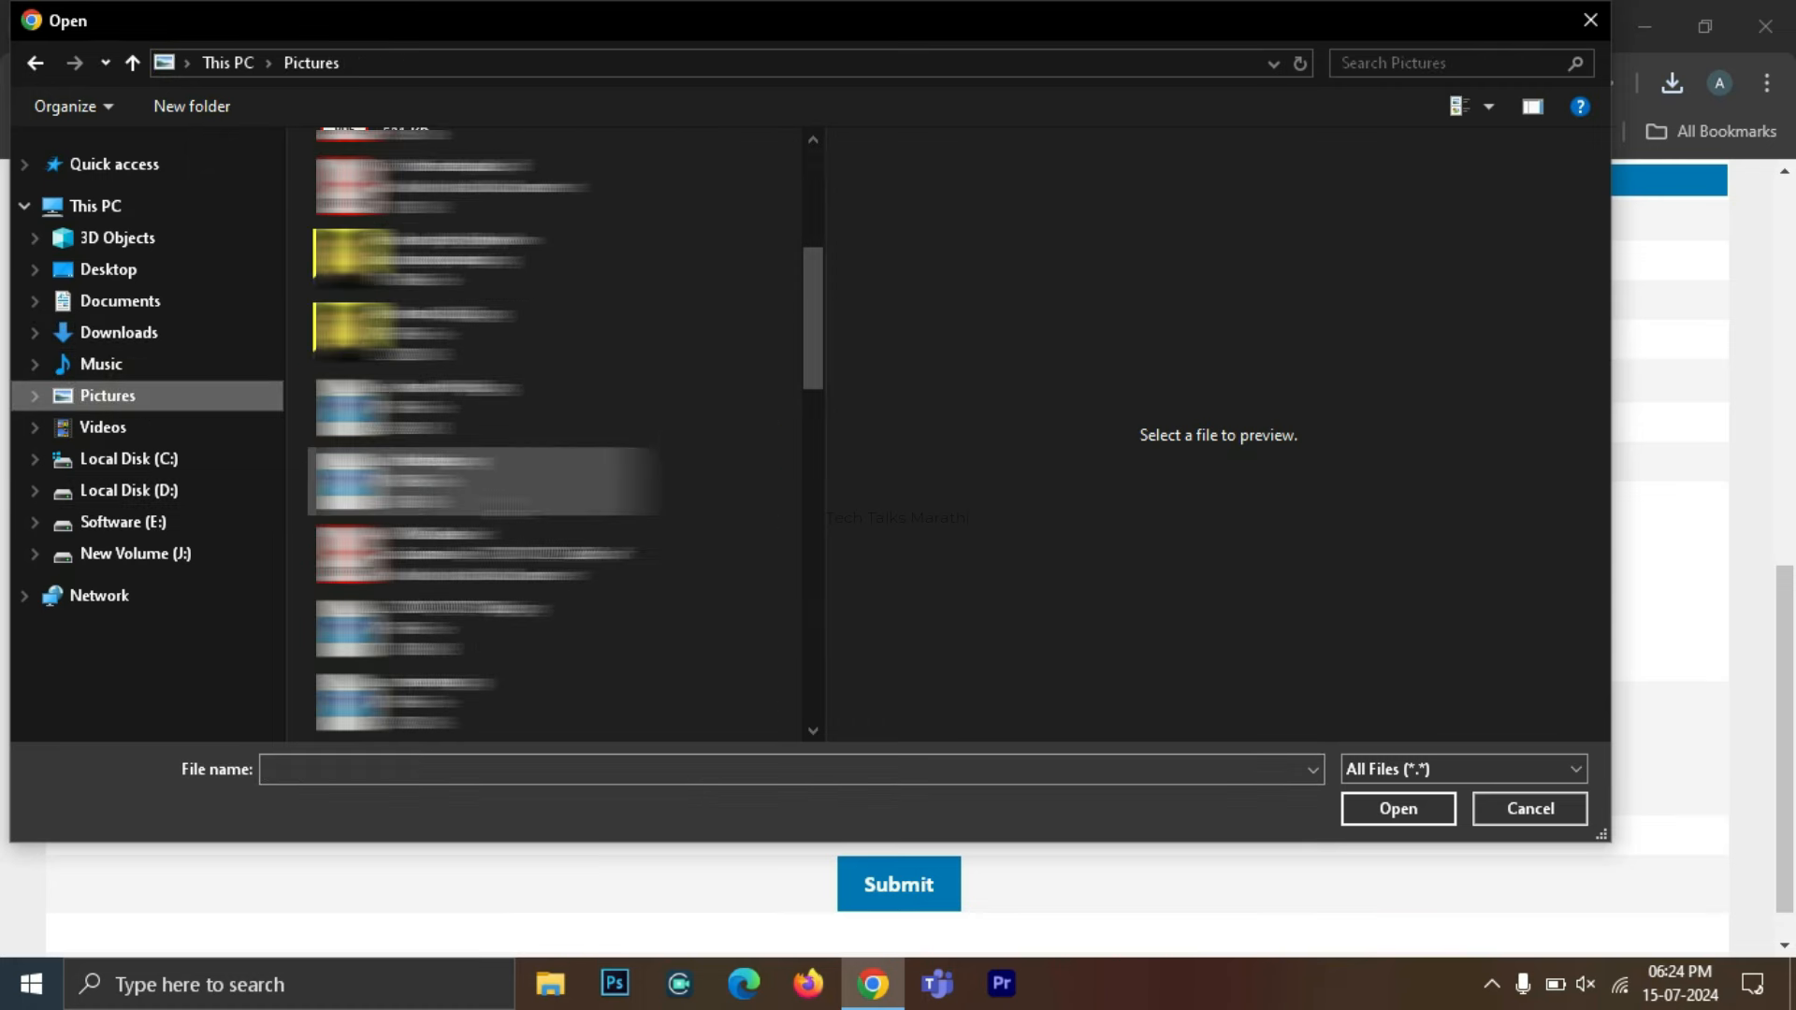
scroll(543, 480, "down", 10)
double_click(542, 638)
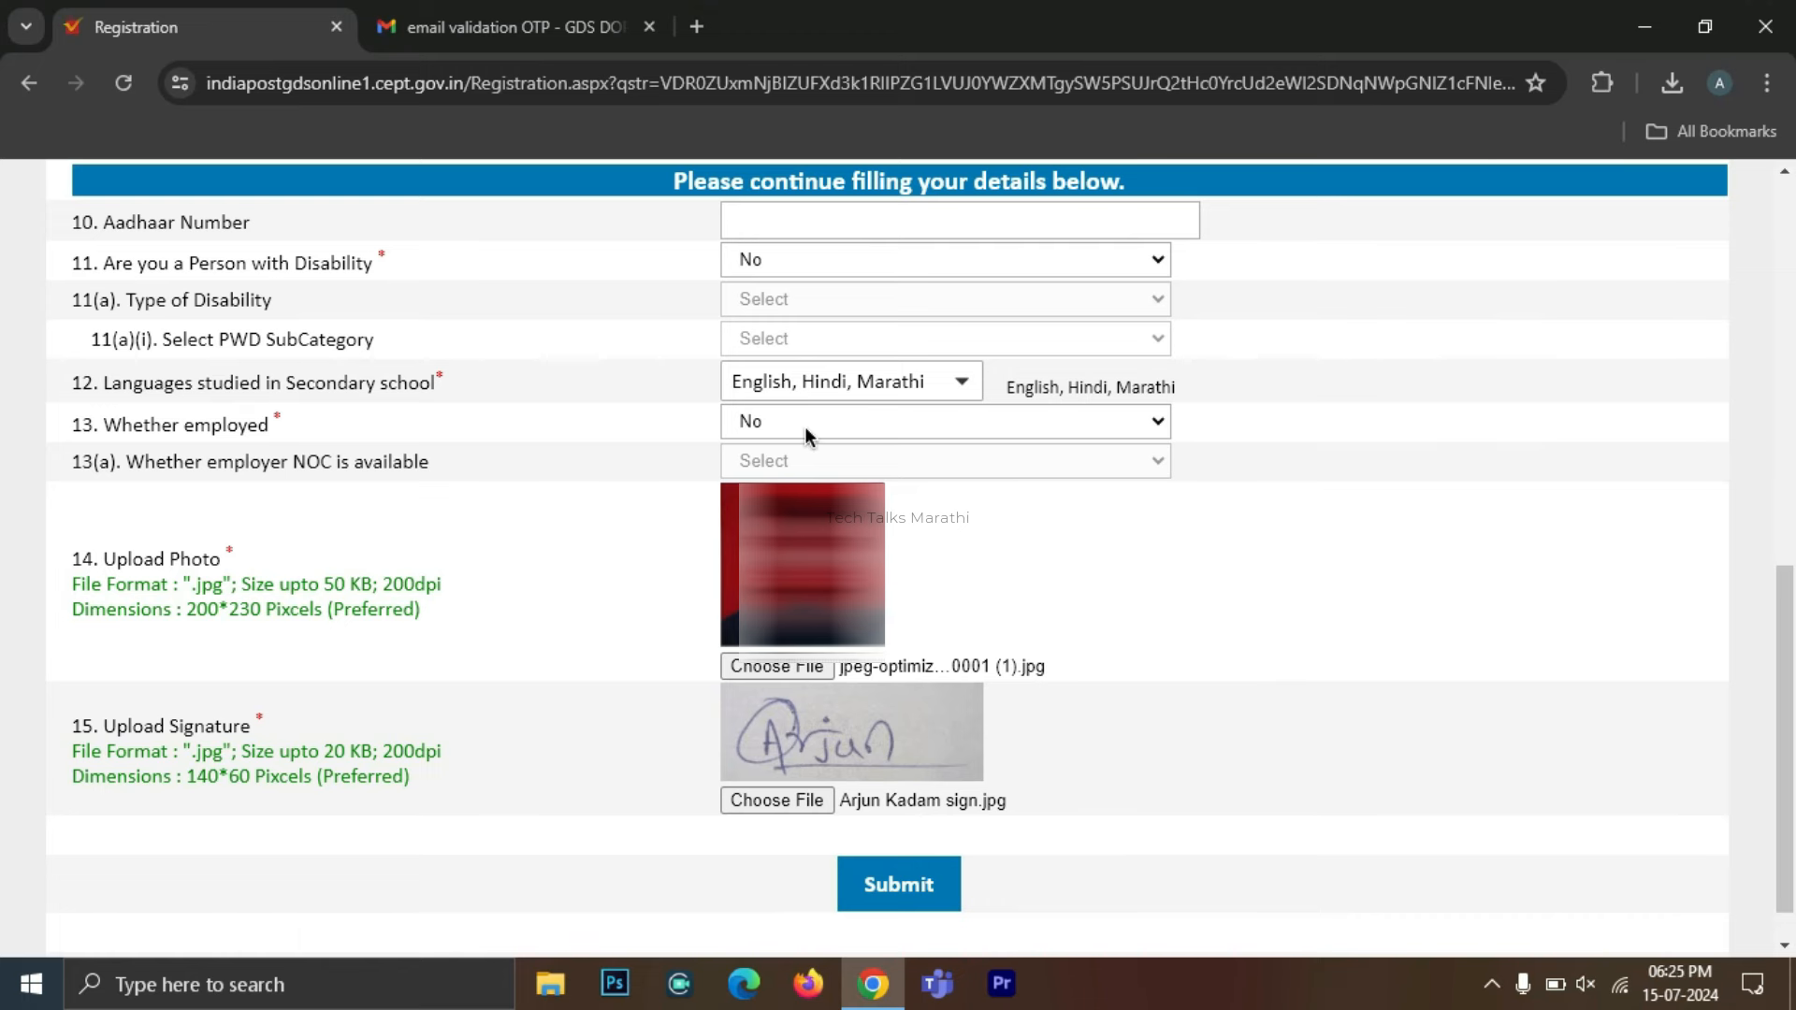
Submit the registration form, accepting the declaration of no duplicate registration after reviewing the registration details.
left_click(898, 884)
scroll(917, 851, "up", 2)
scroll(887, 561, "down", 1)
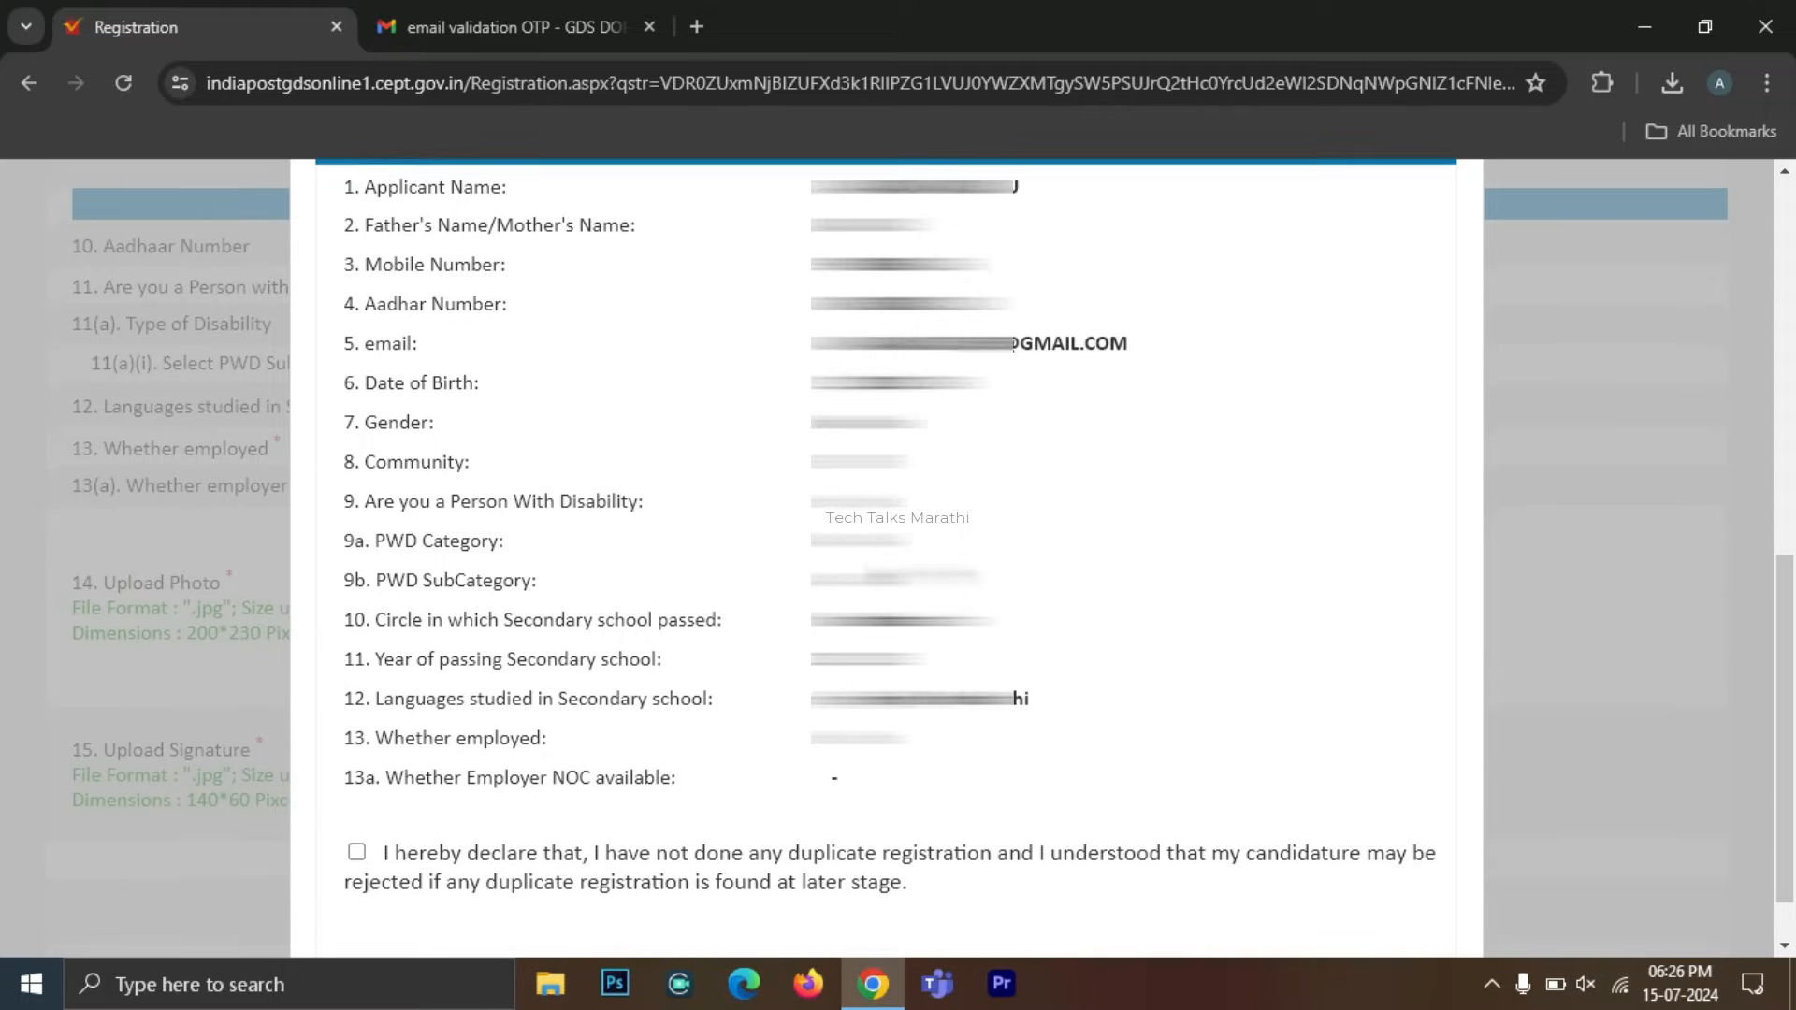
scroll(887, 561, "up", 1)
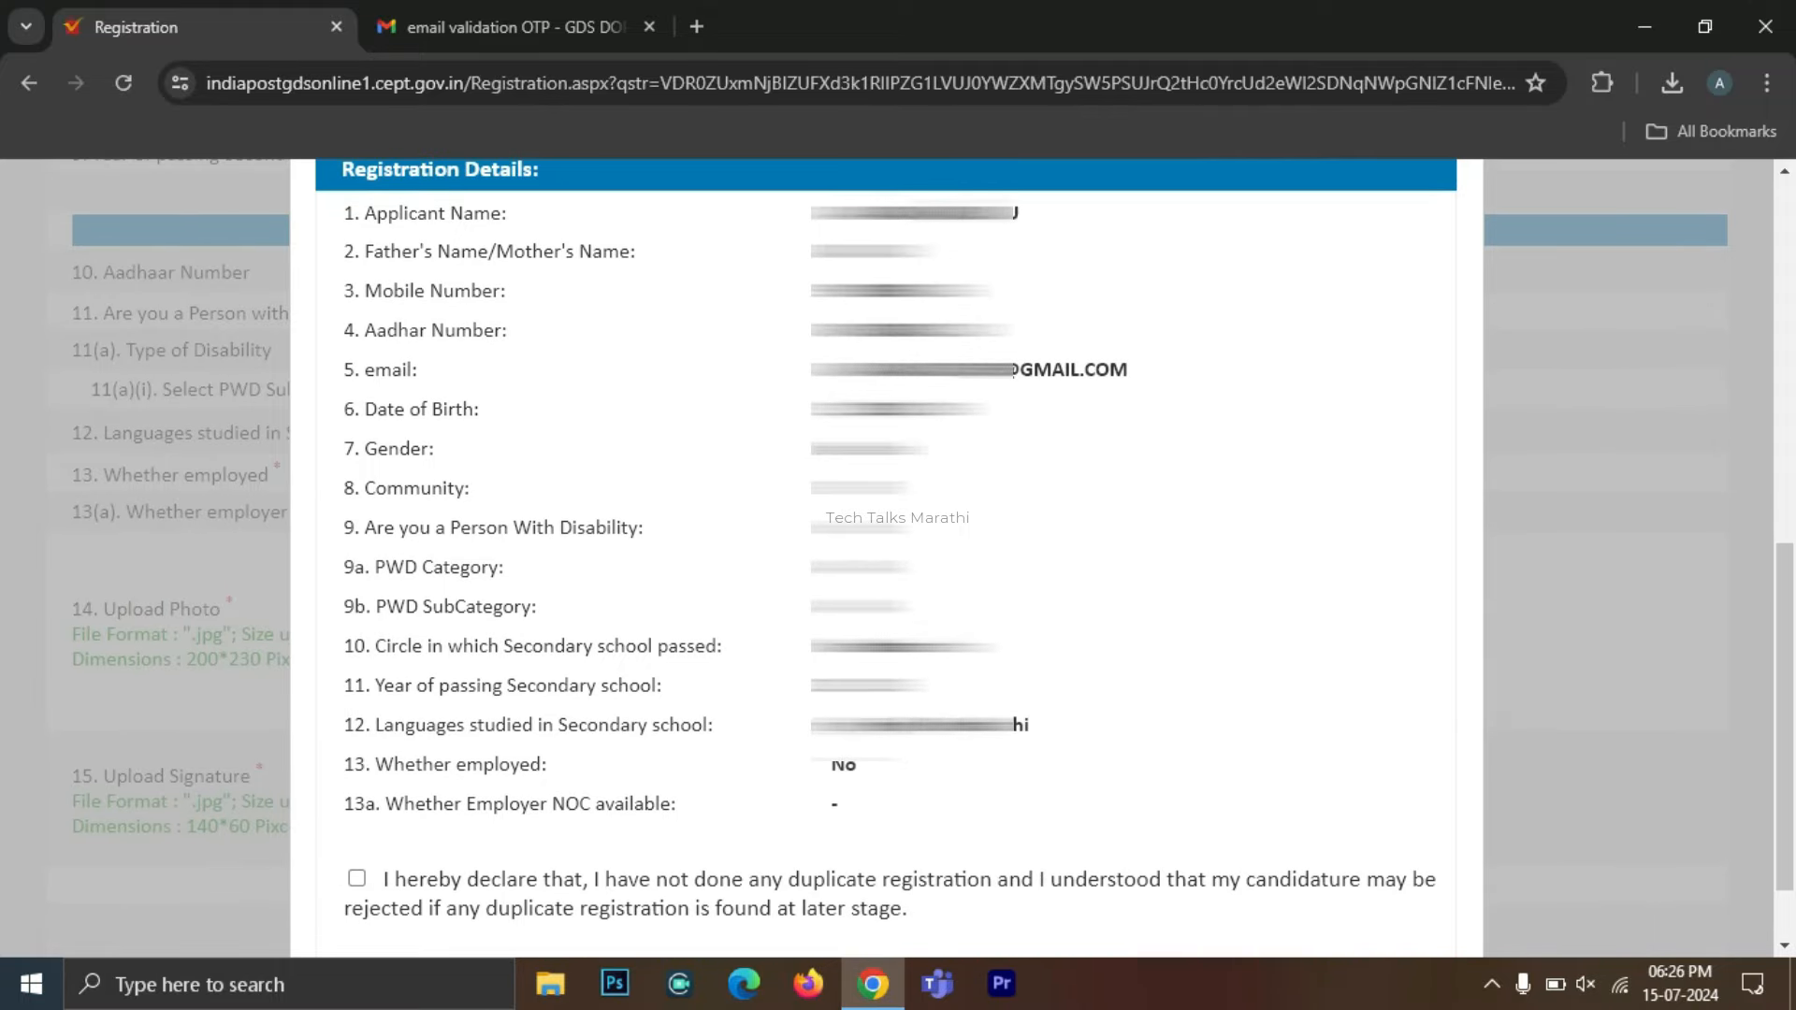
scroll(363, 774, "down", 1)
left_click(355, 778)
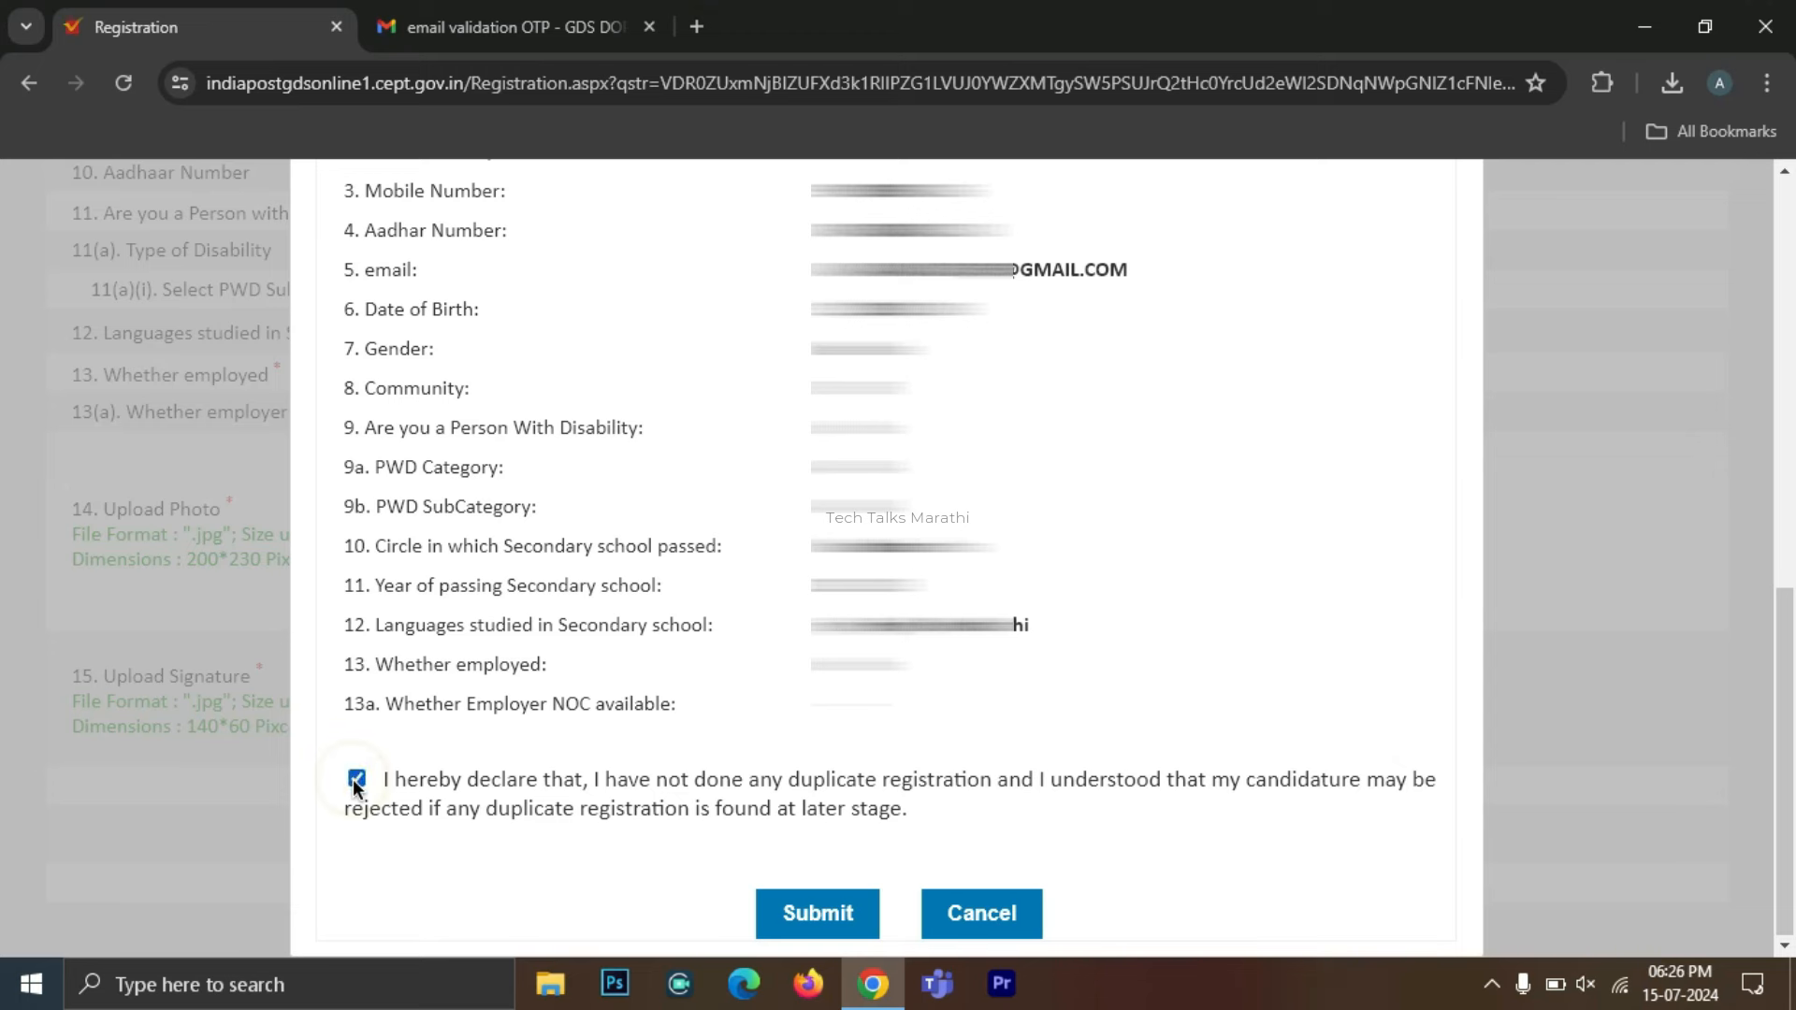
left_click(834, 923)
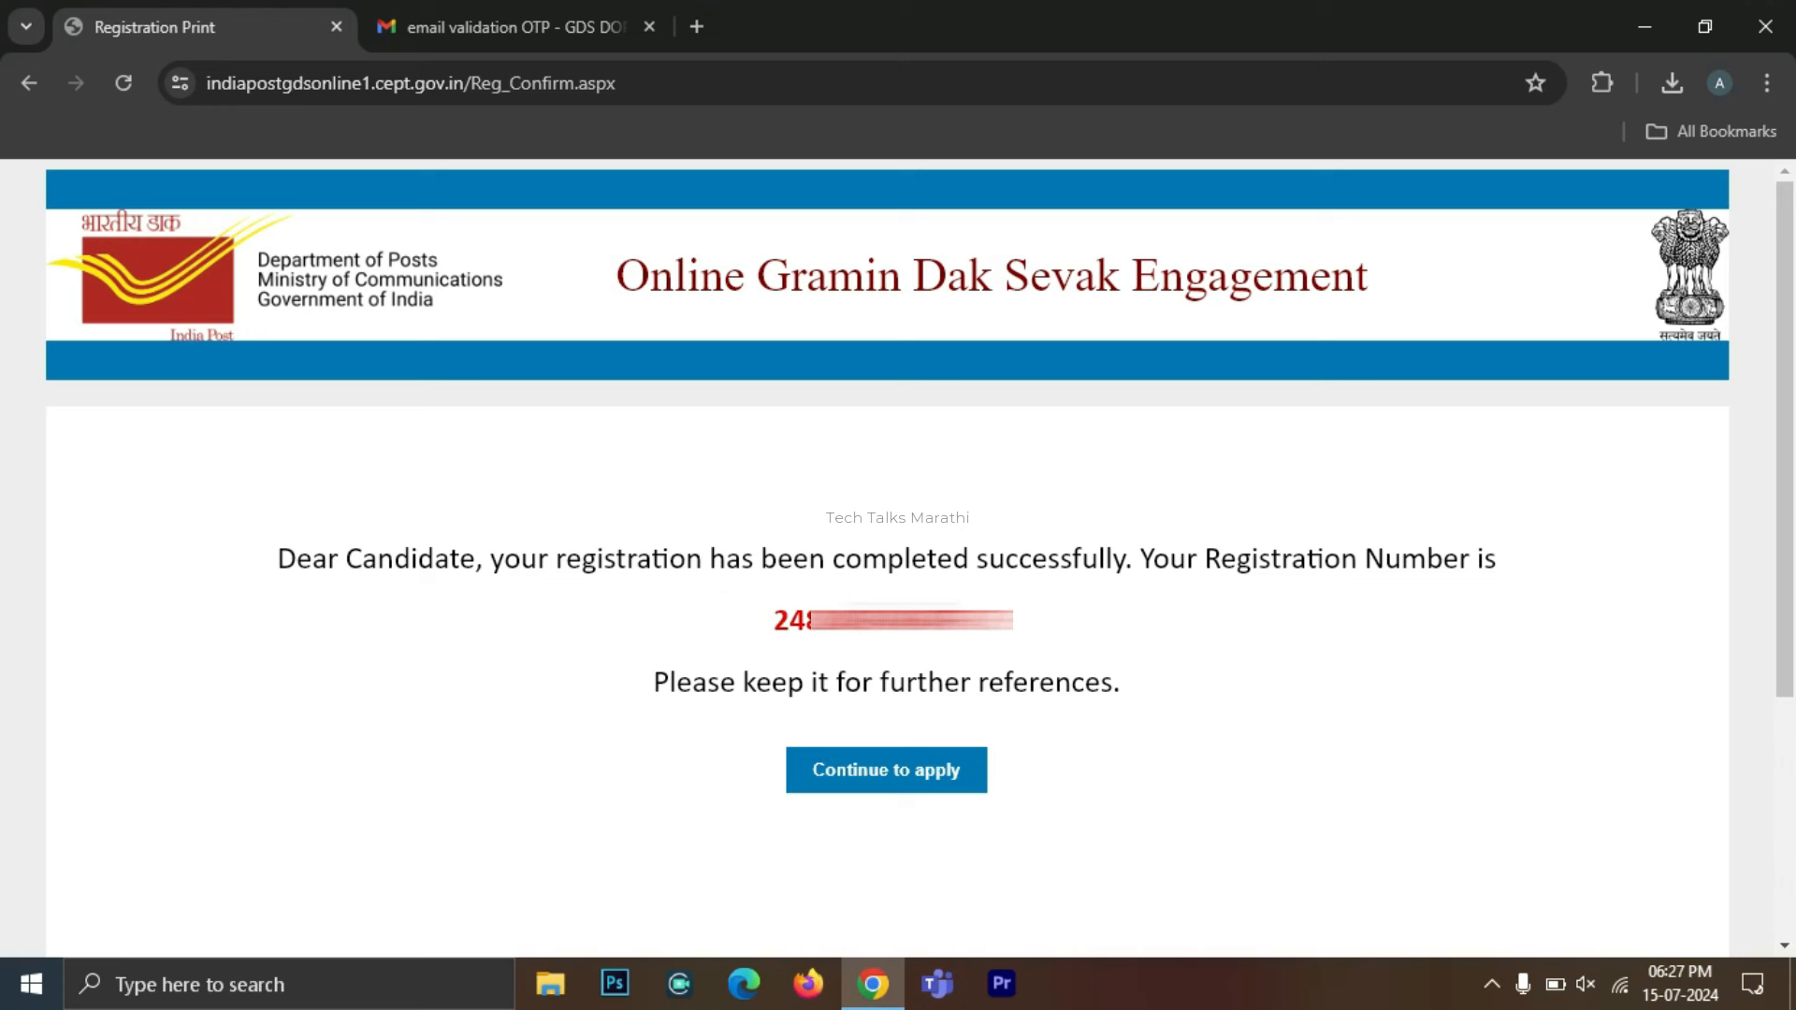
Continue from the registration confirmation to the application and choose Maharashtra as the circle applied for.
double_click(869, 625)
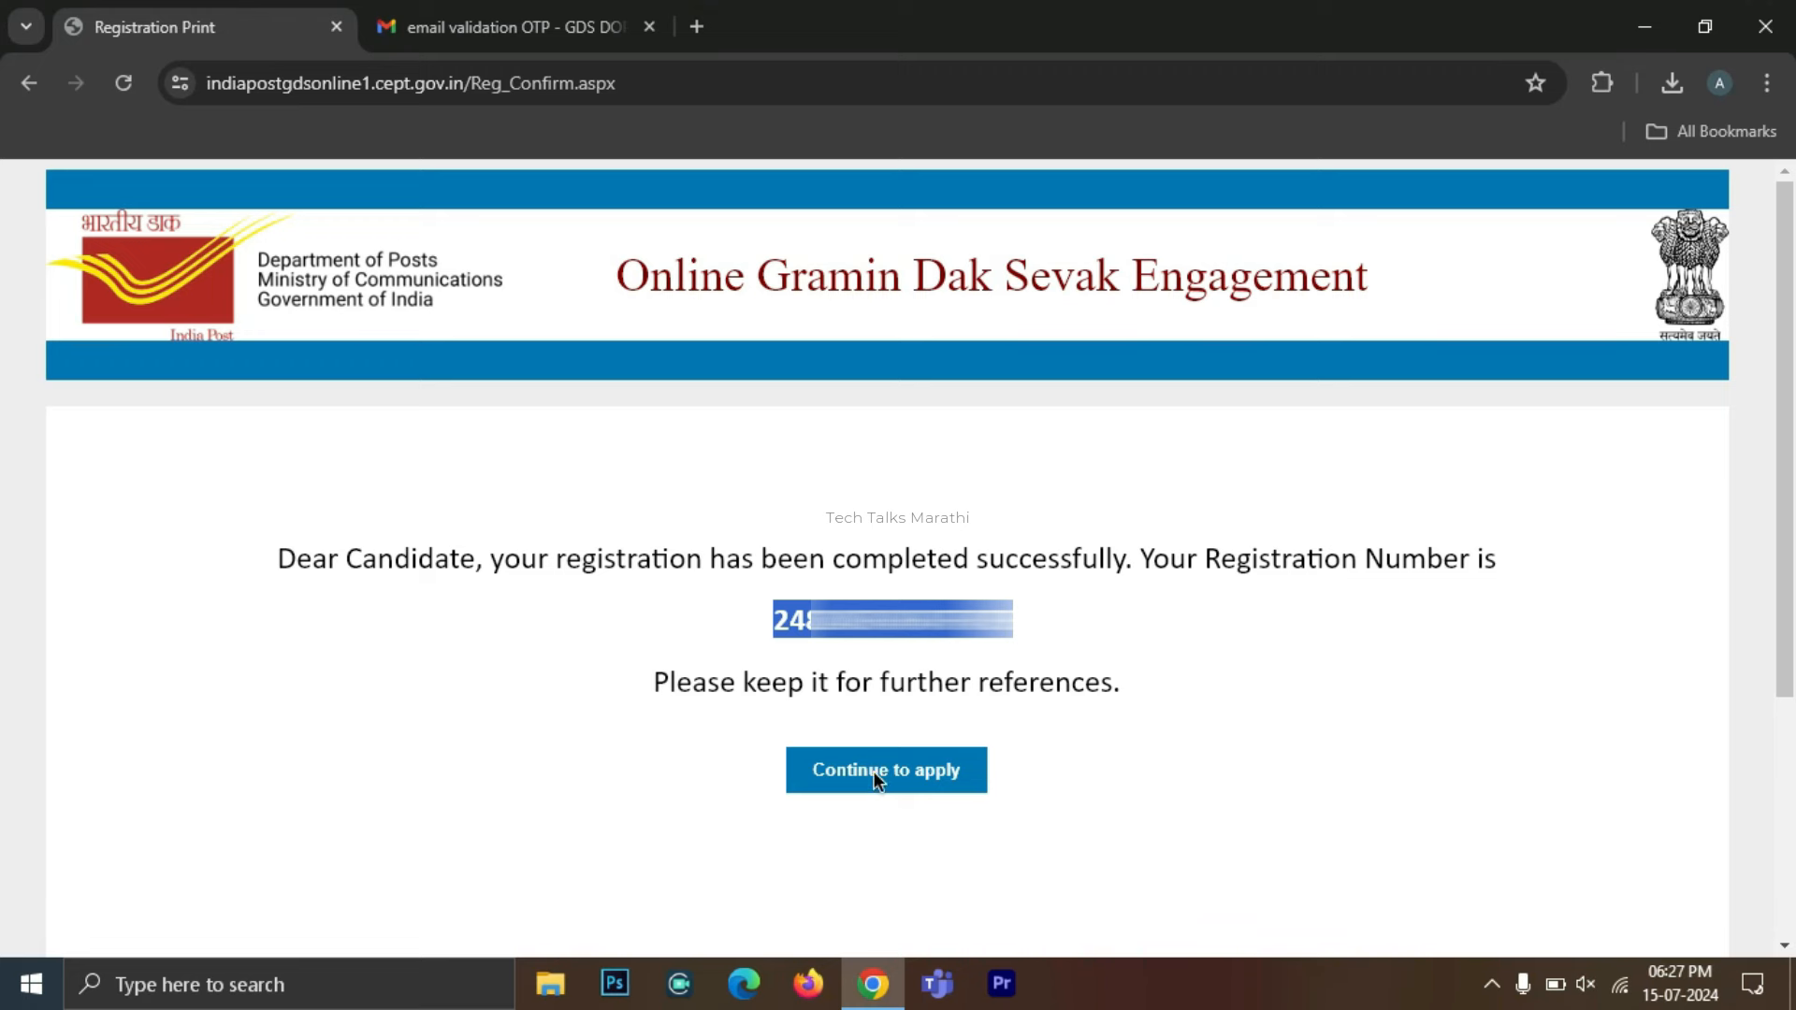
left_click(928, 771)
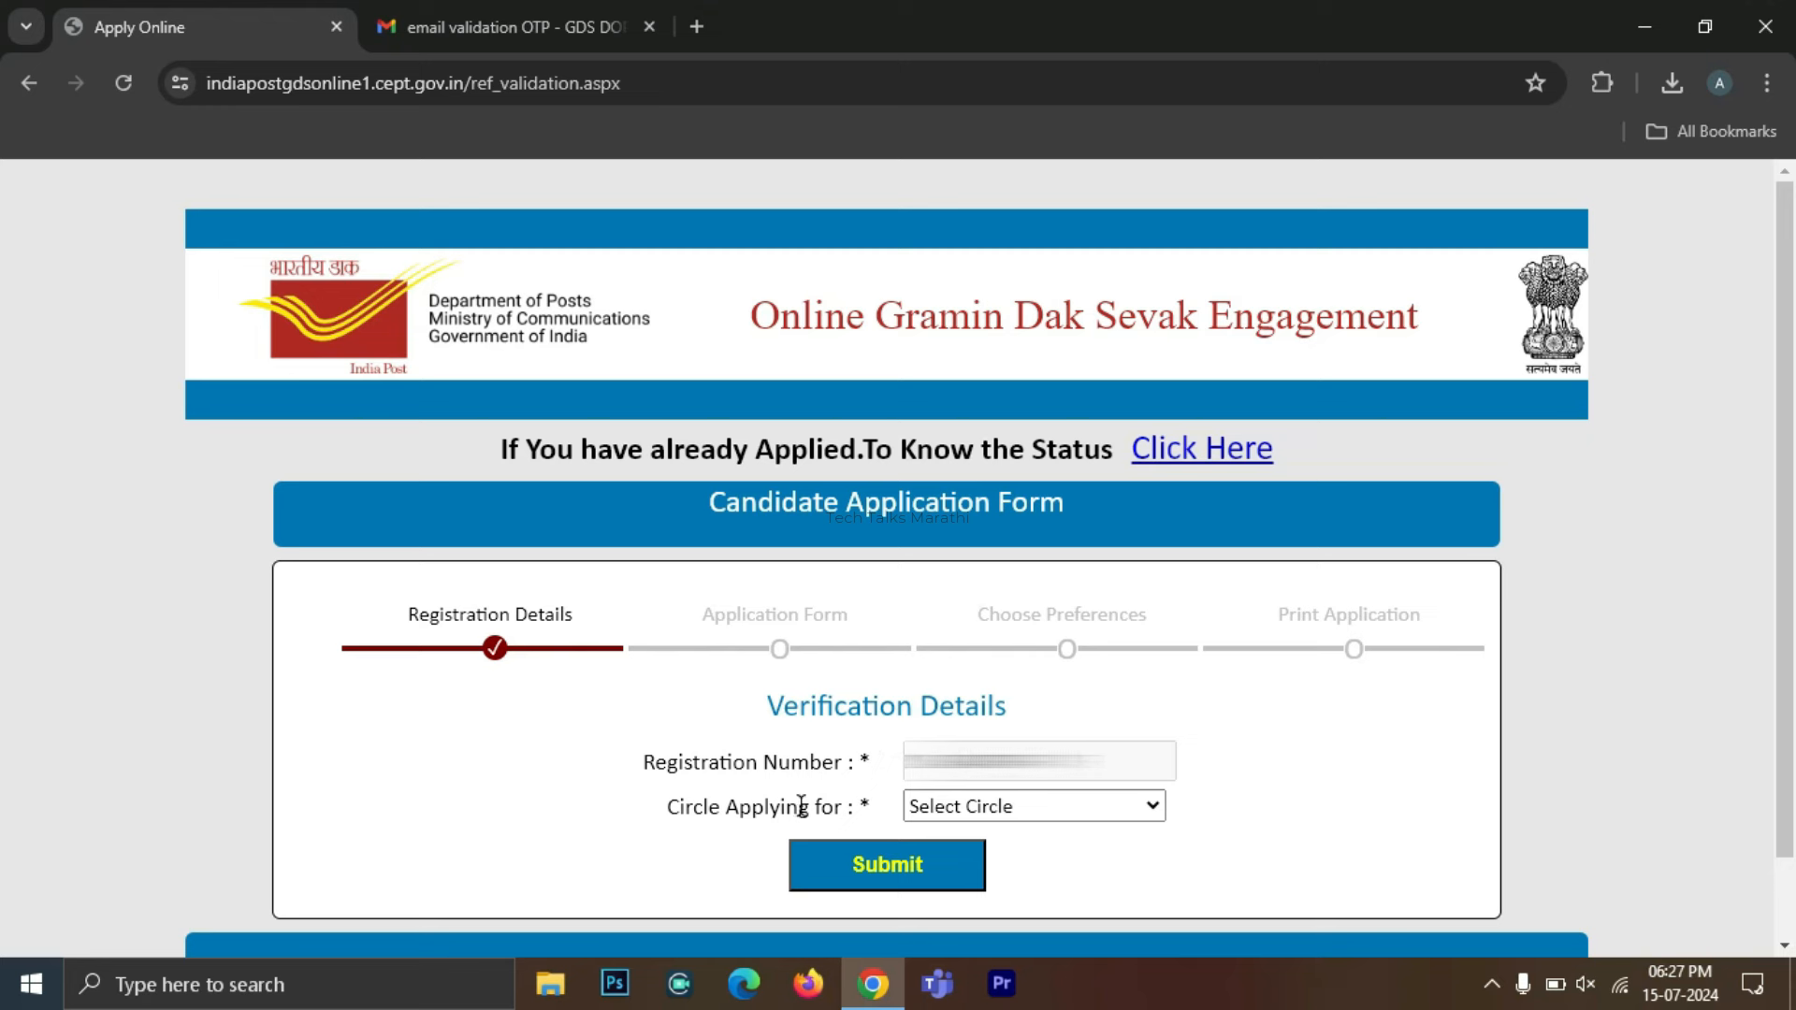
left_click(978, 807)
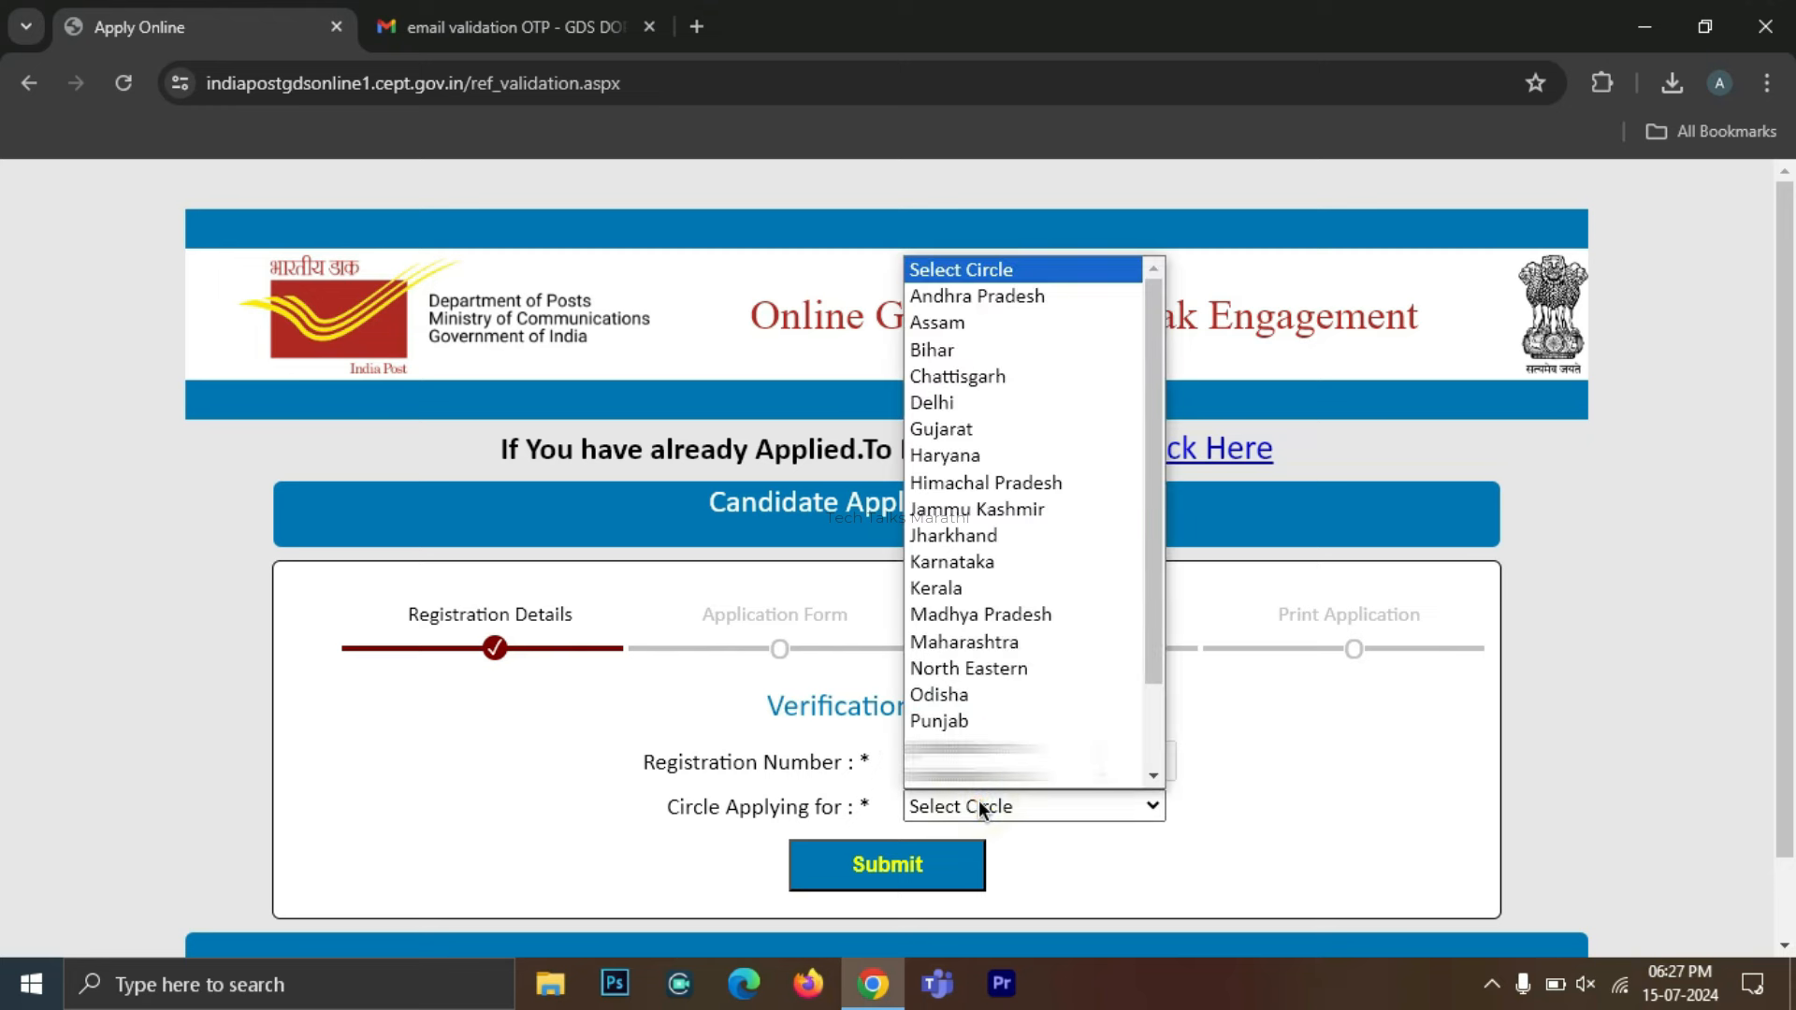
scroll(992, 473, "down", 1)
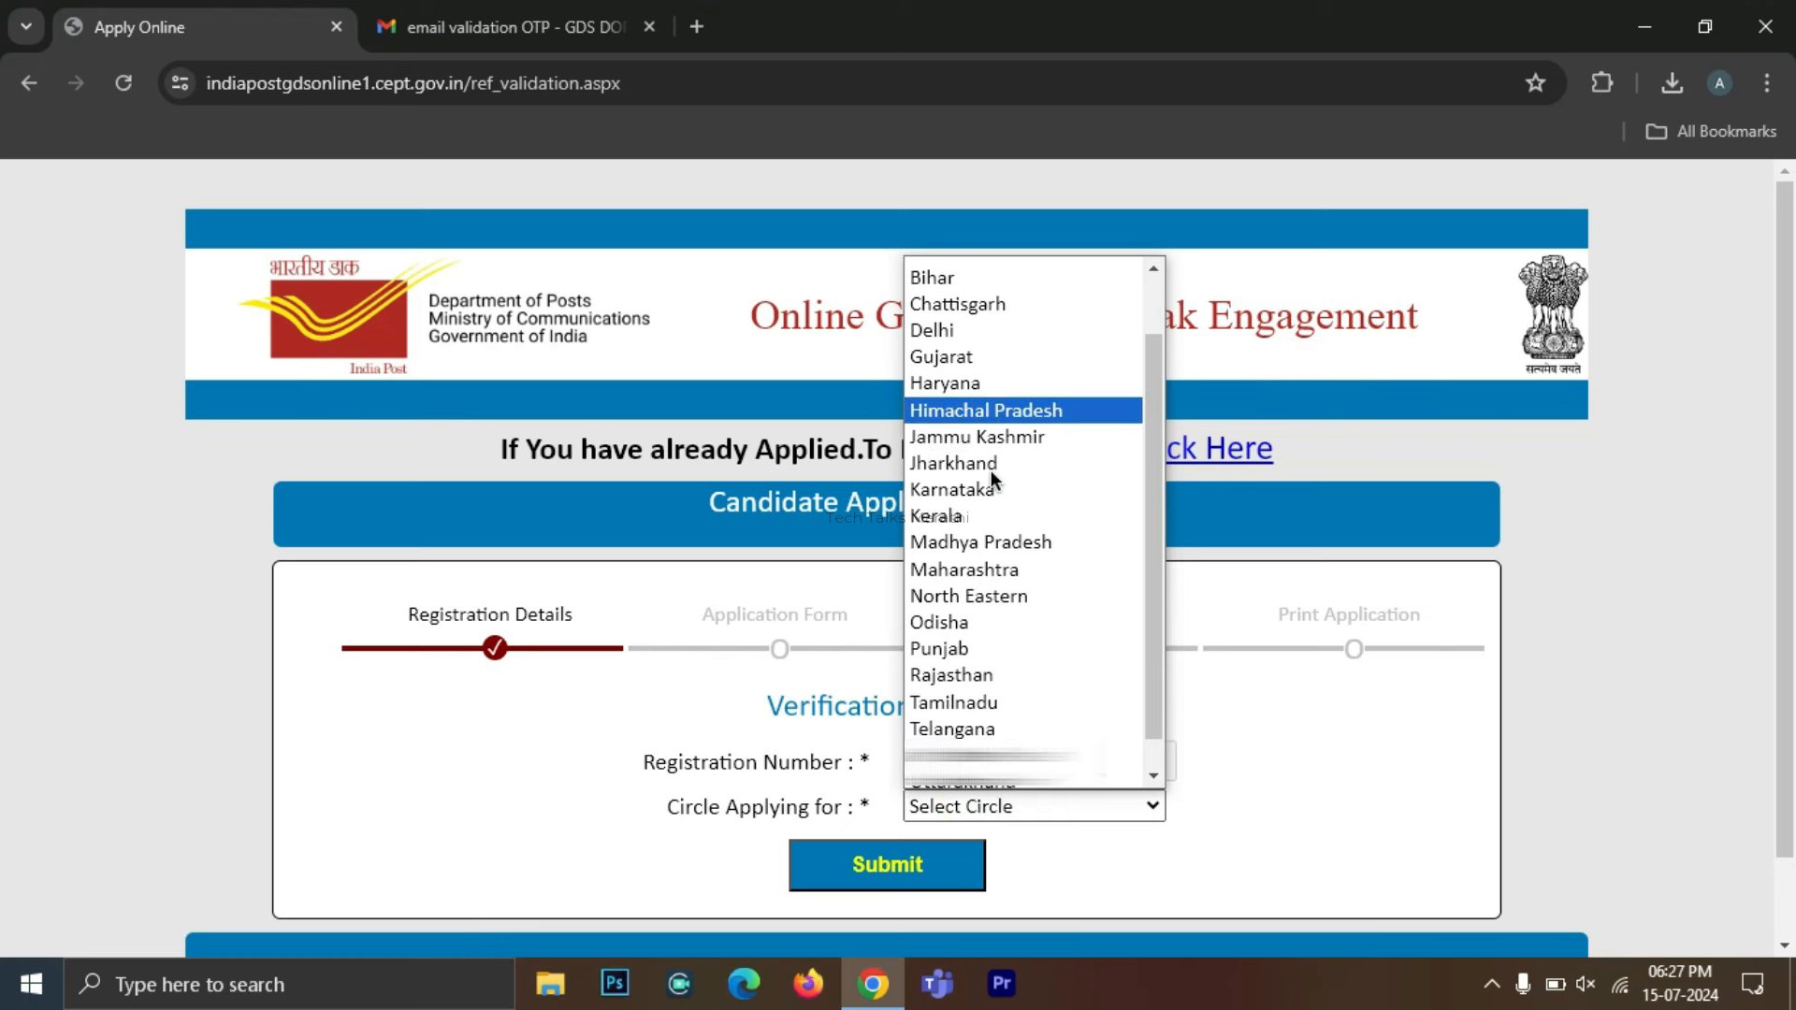
left_click(995, 569)
left_click(974, 806)
left_click(985, 634)
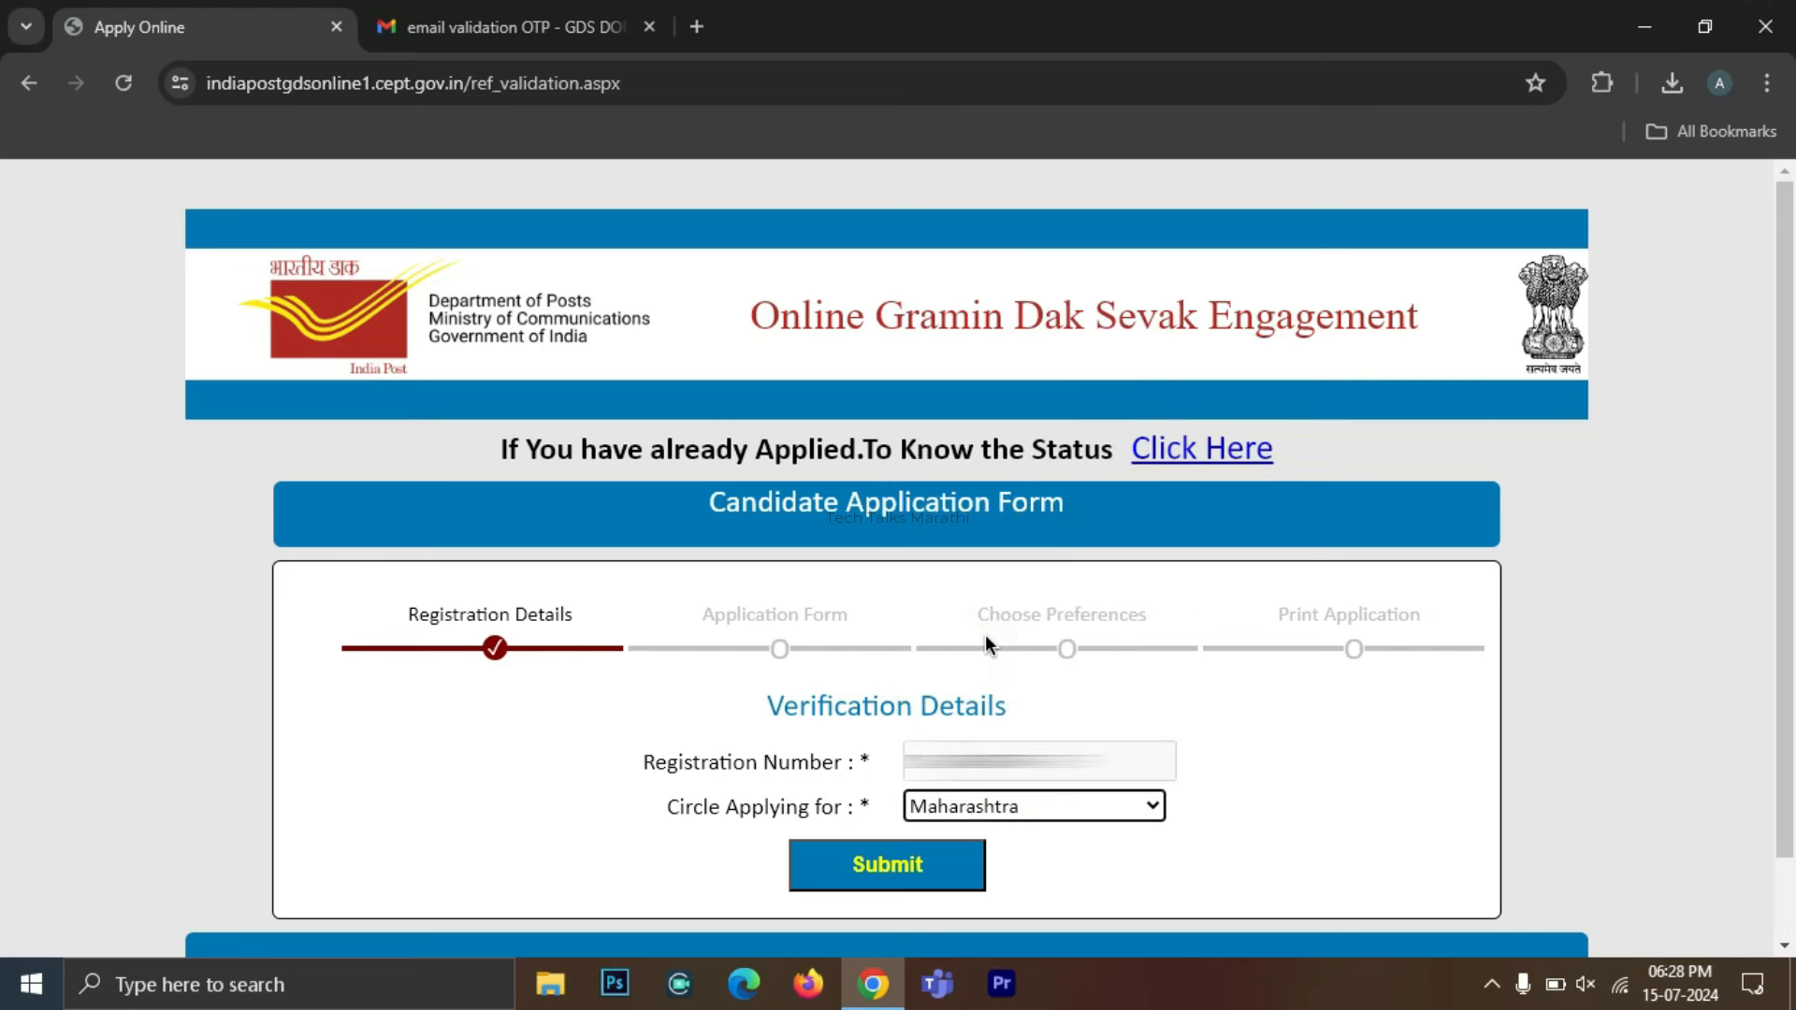
Submit the circle choice and complete the verification with the OTP and the captcha text.
left_click(888, 865)
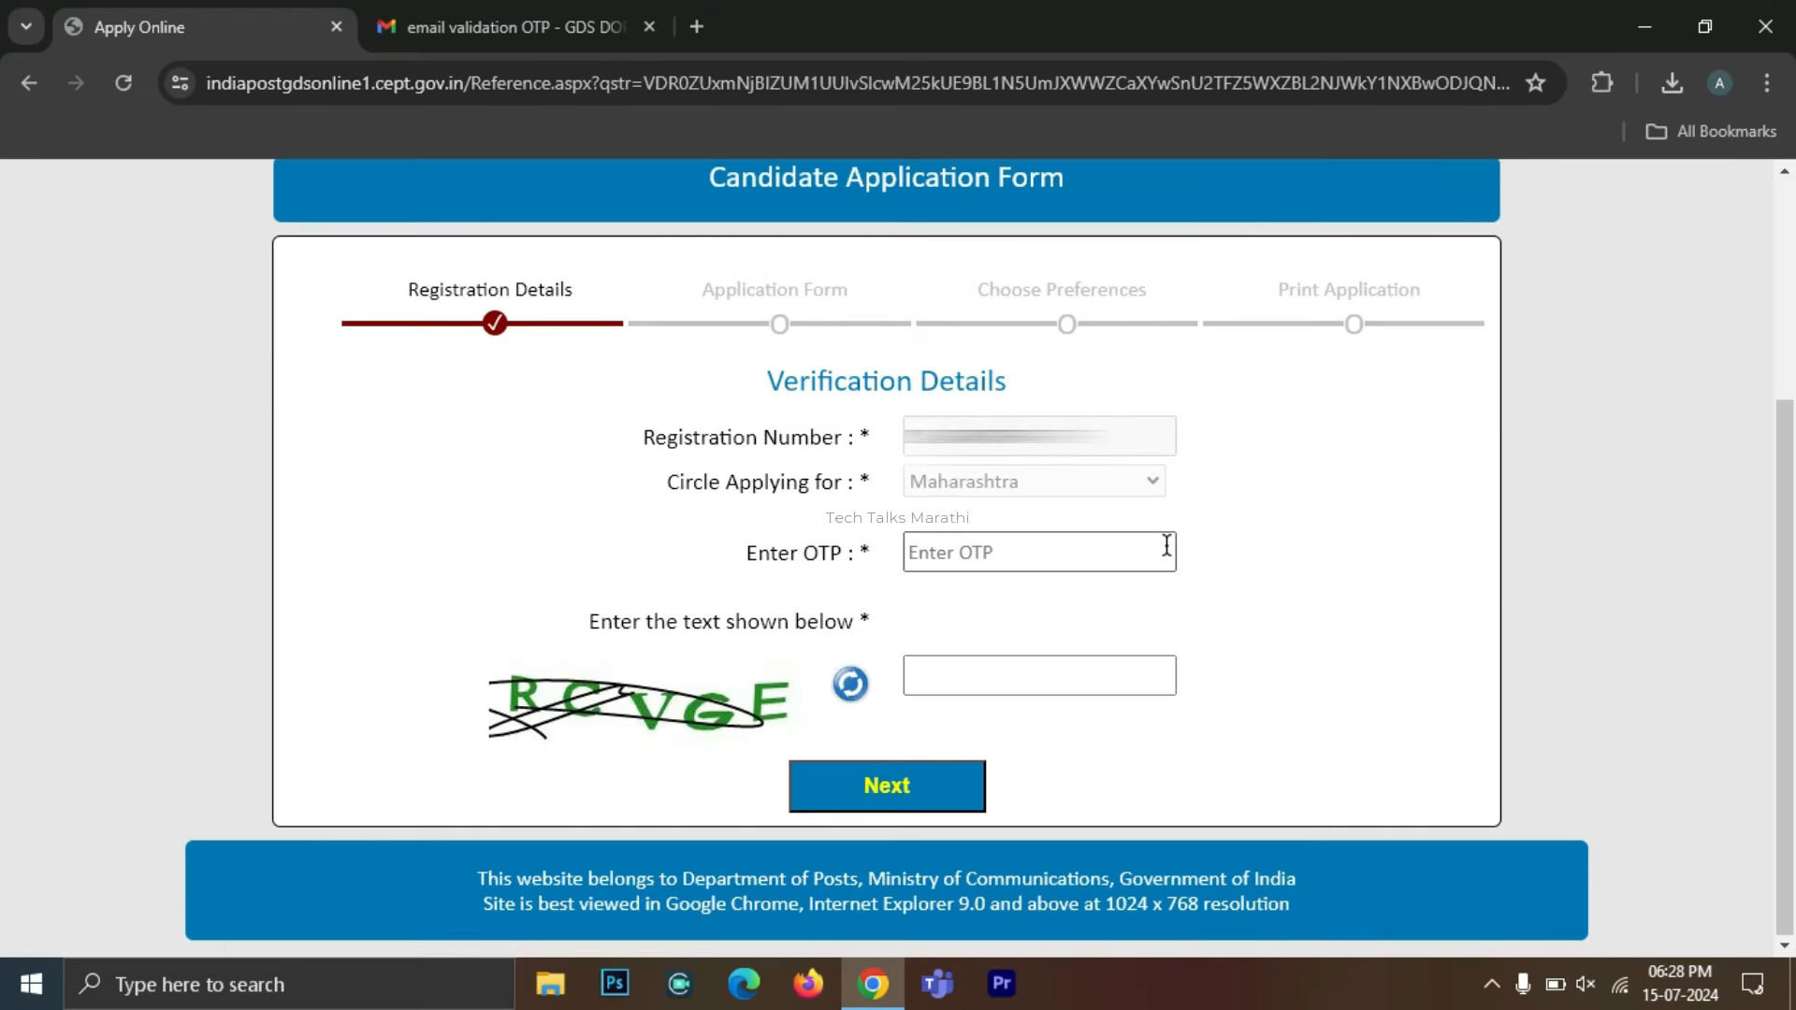
left_click(962, 552)
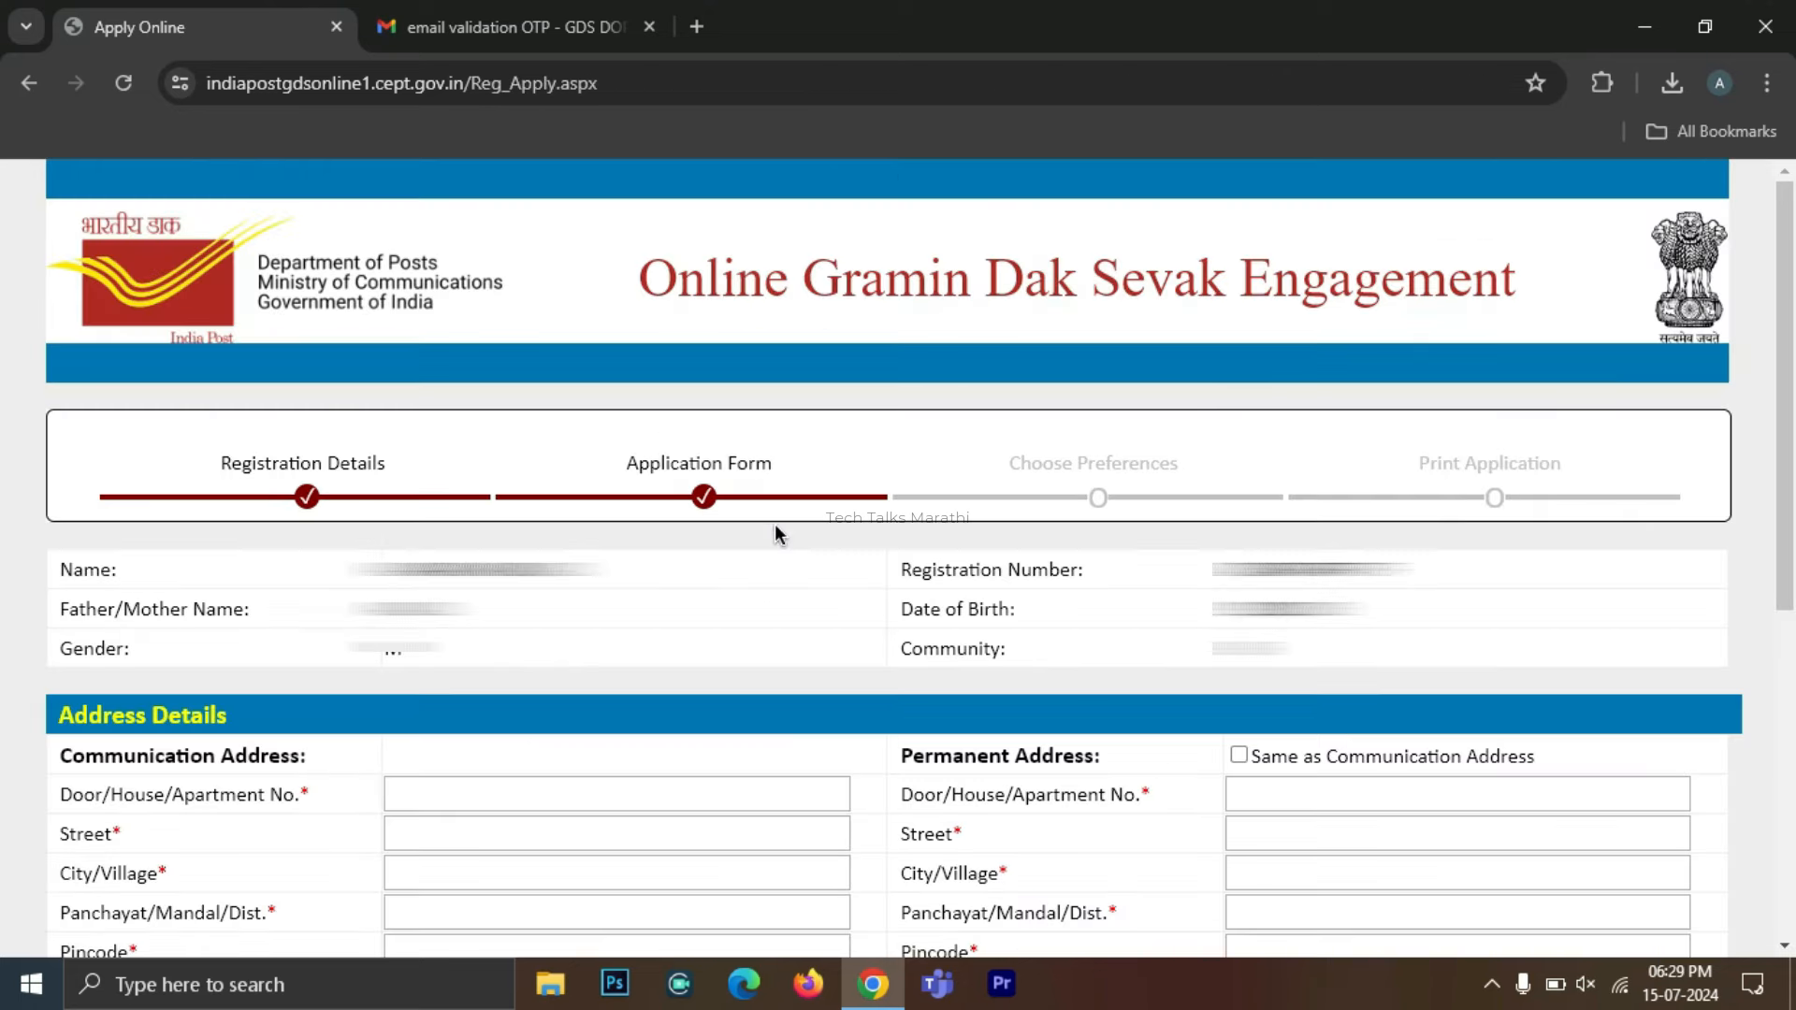
Fill in the applicant's communication address, including the pincode, and set the permanent address as the same.
scroll(361, 248, "down", 5)
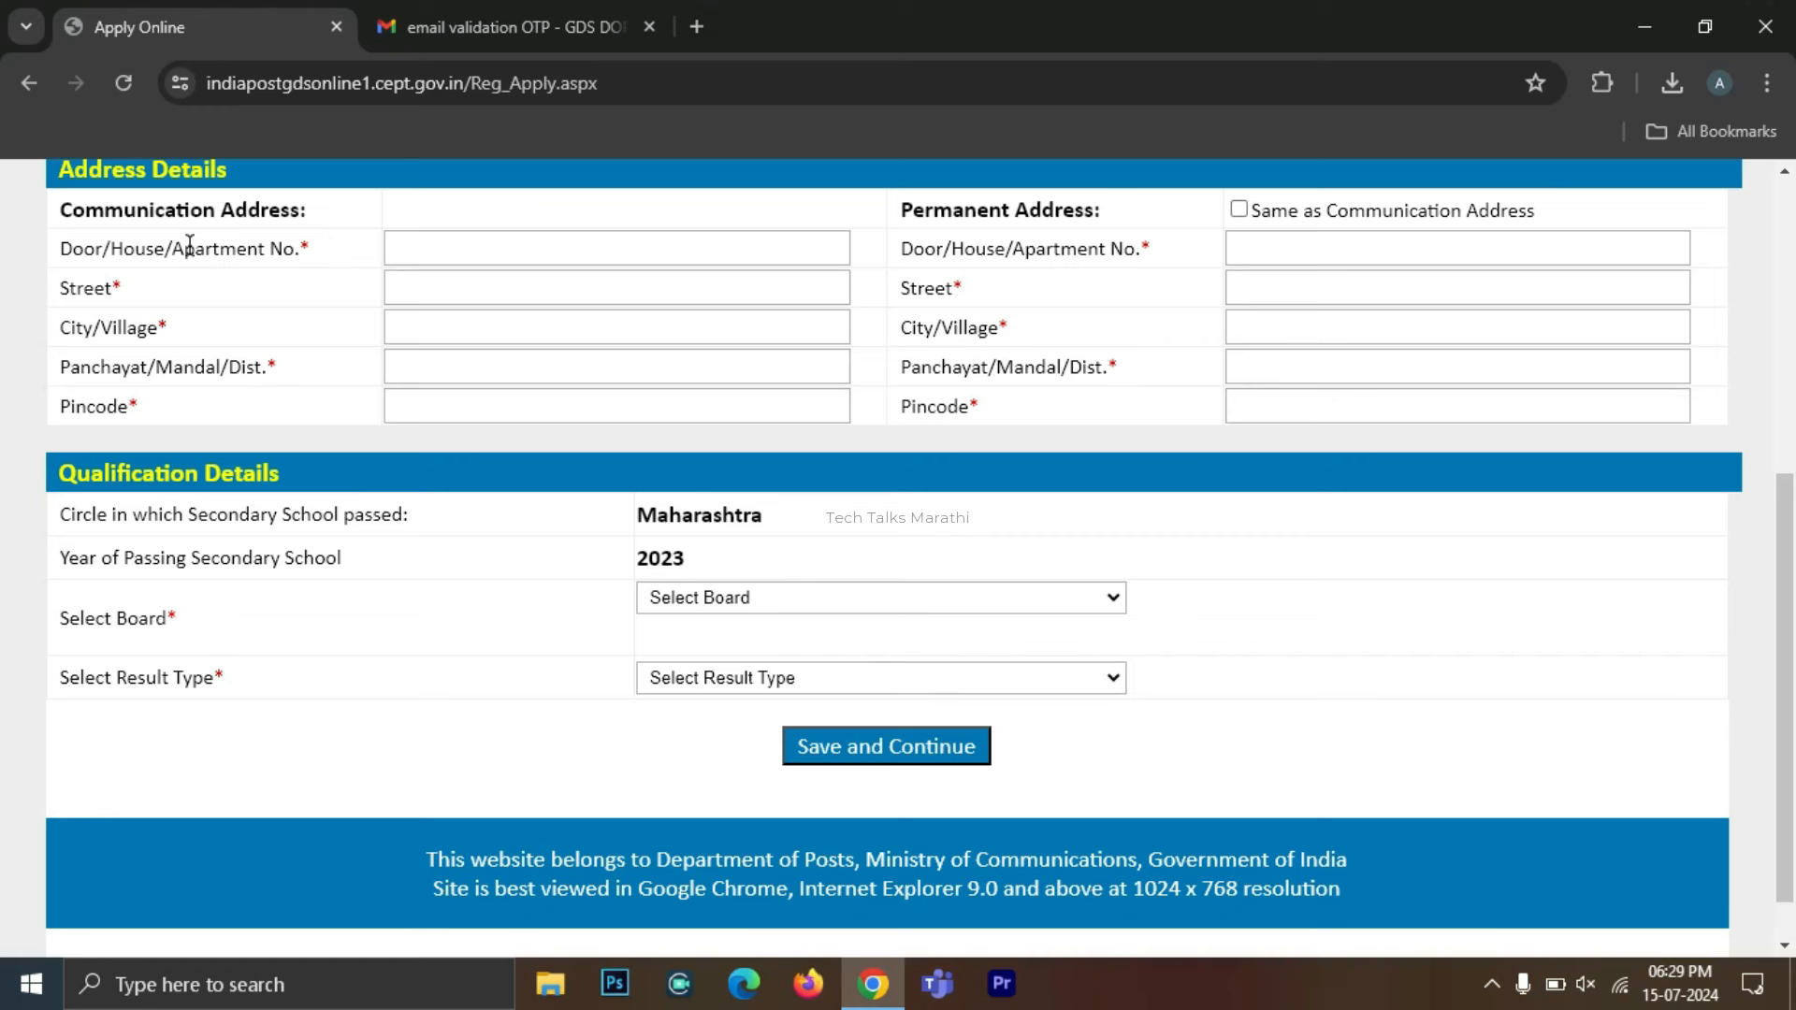
left_click(440, 250)
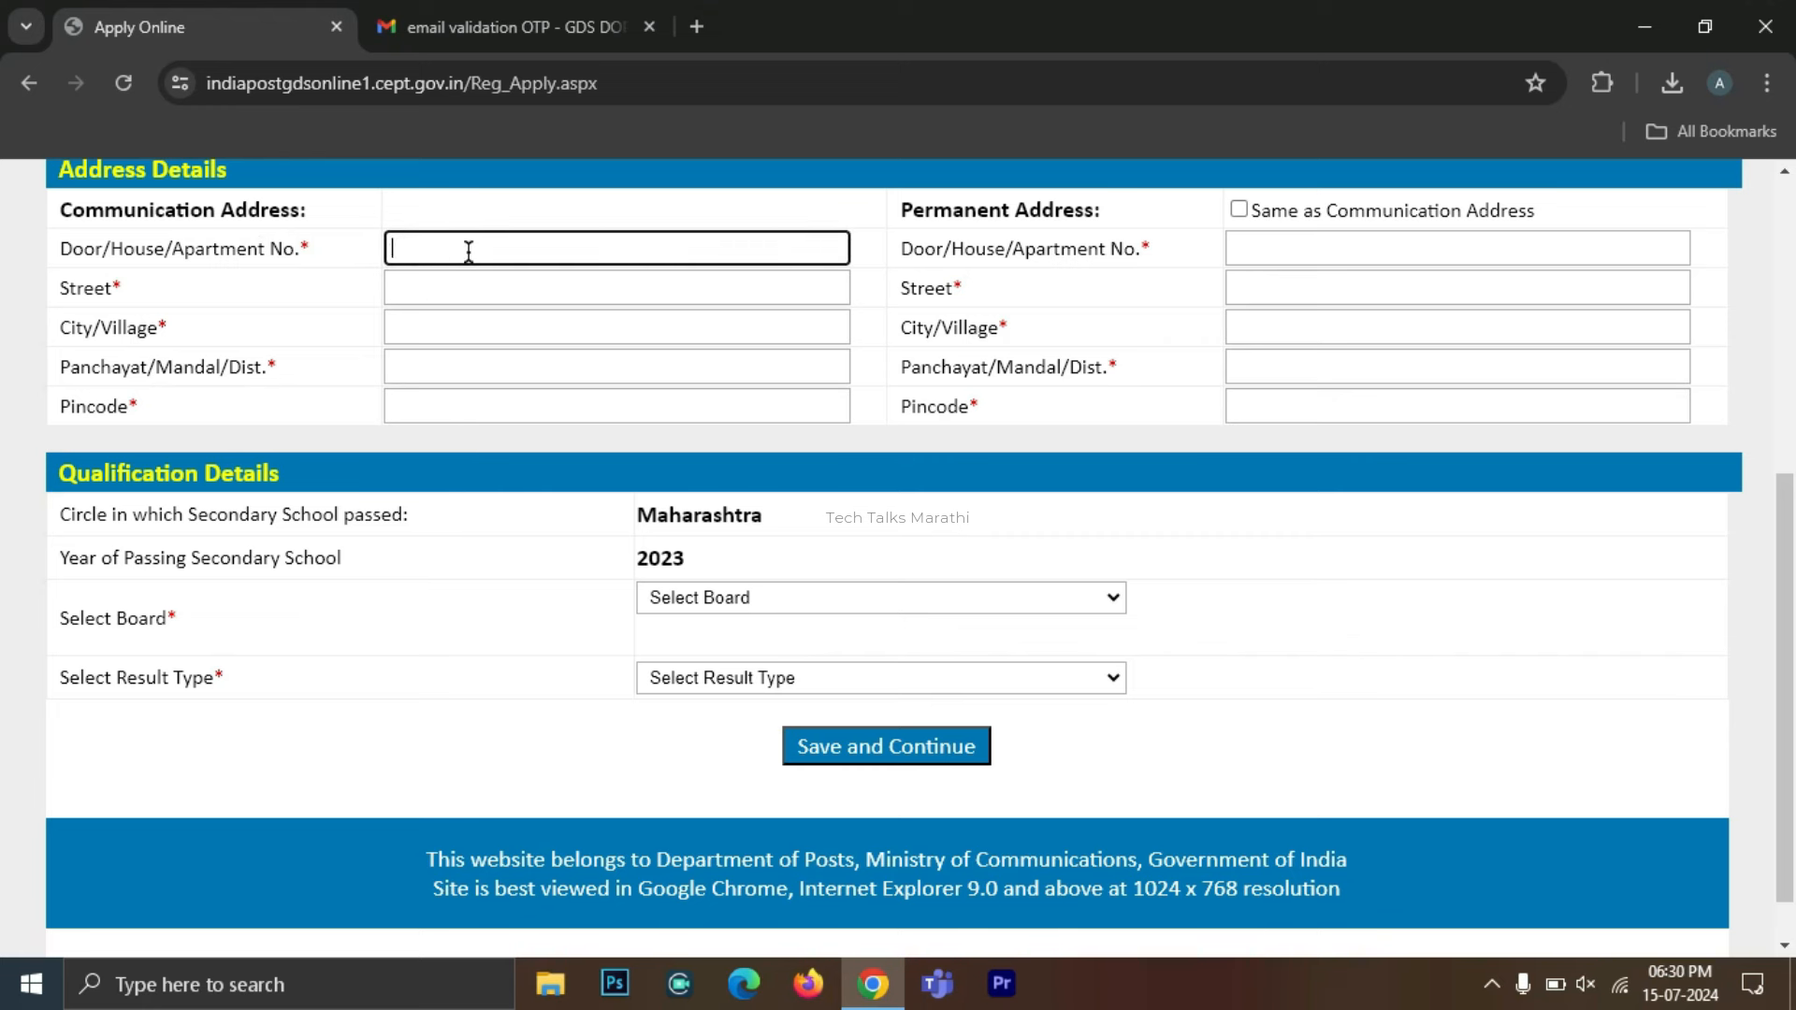
left_click(434, 287)
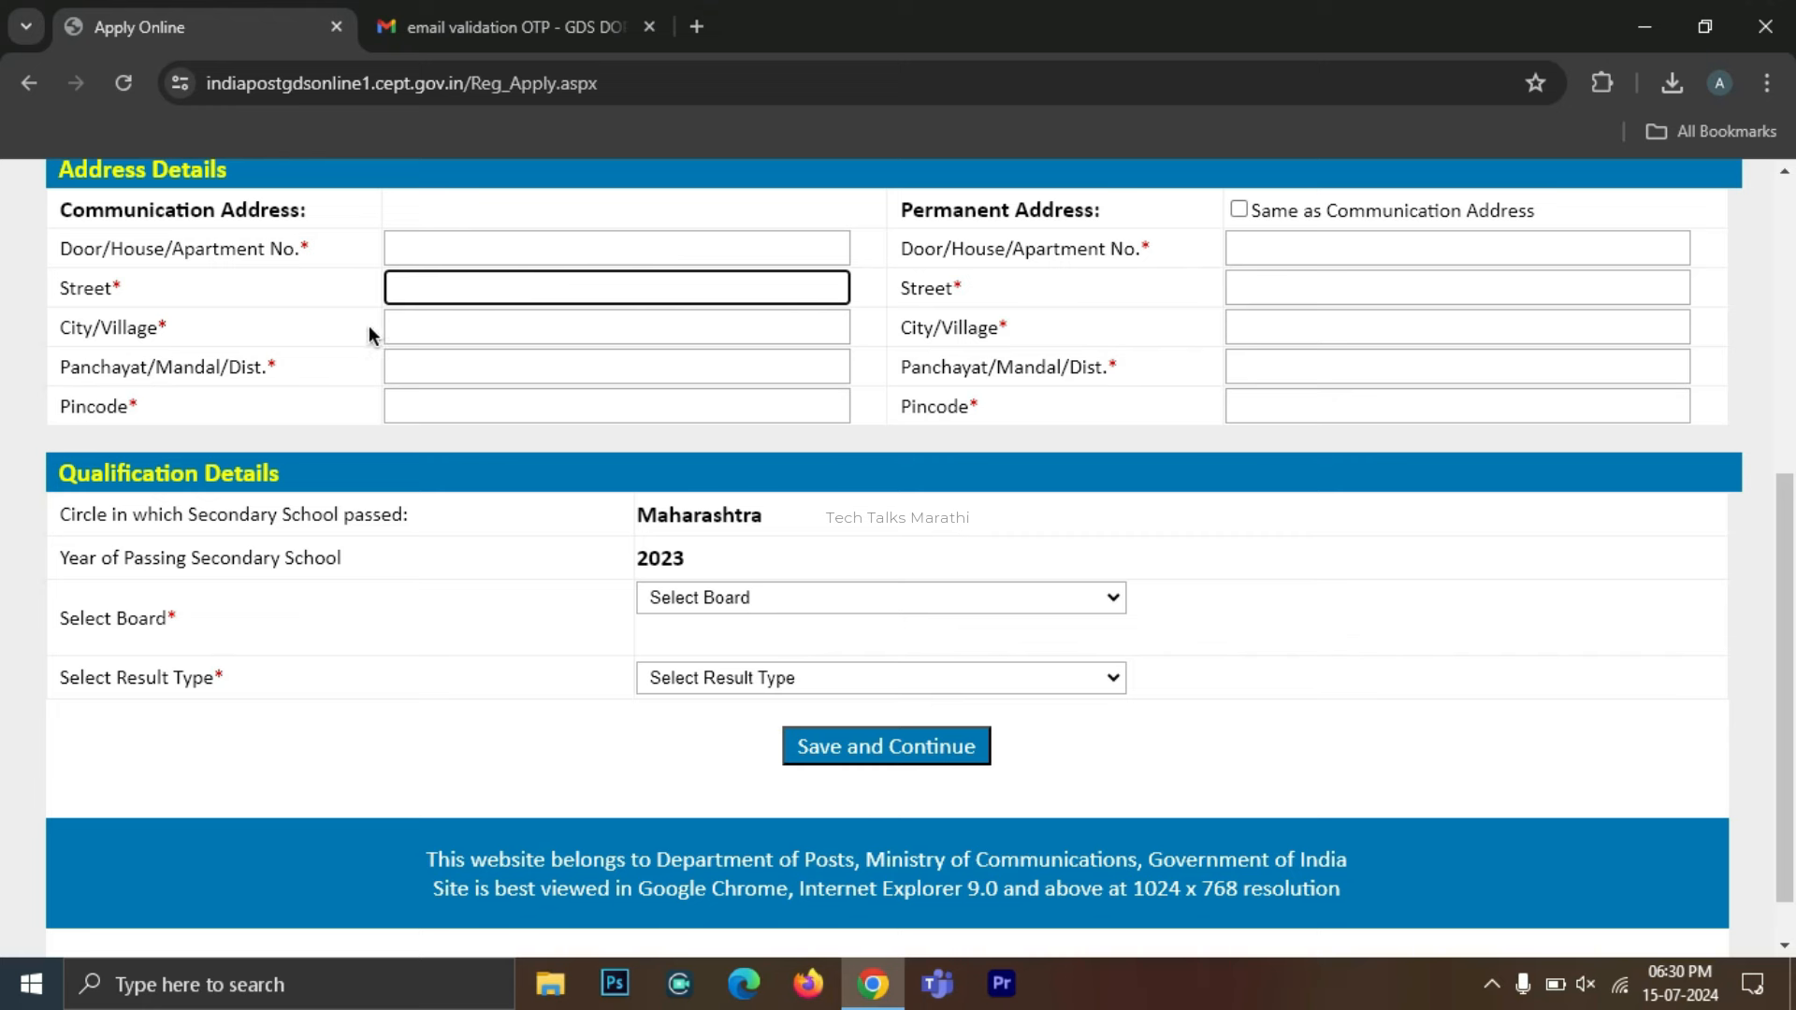
left_click(468, 325)
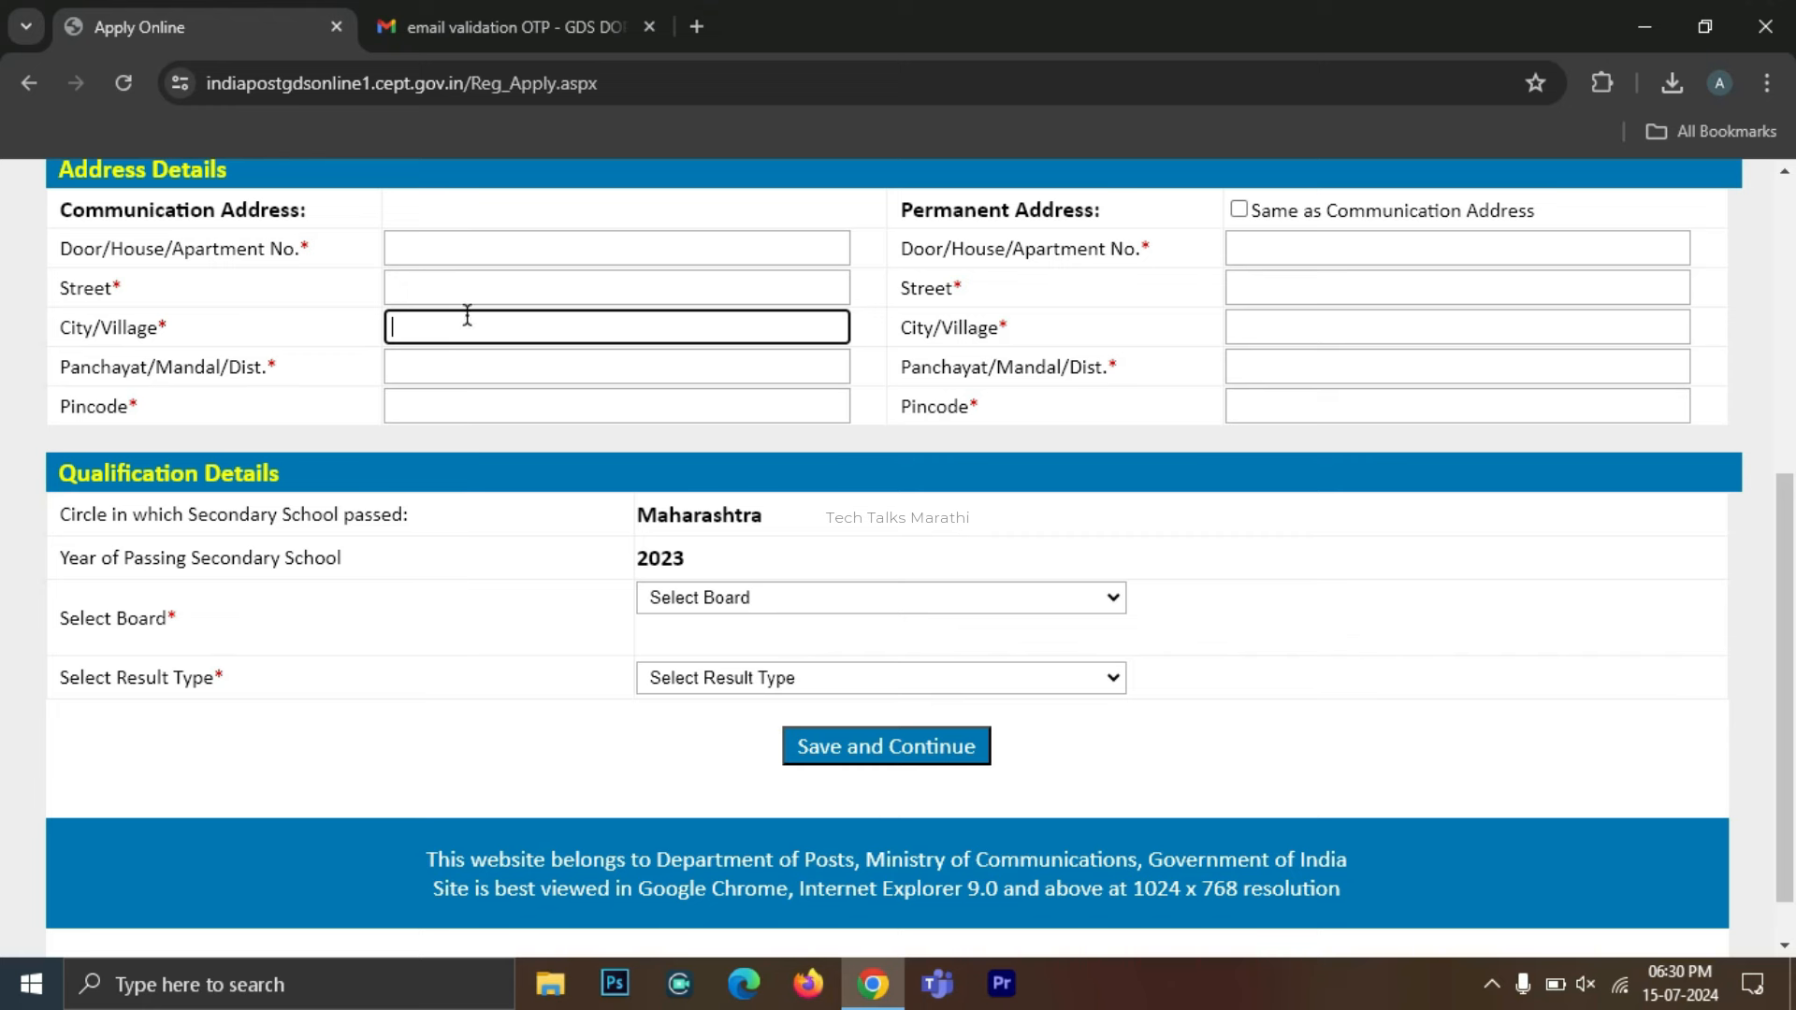
left_click(443, 370)
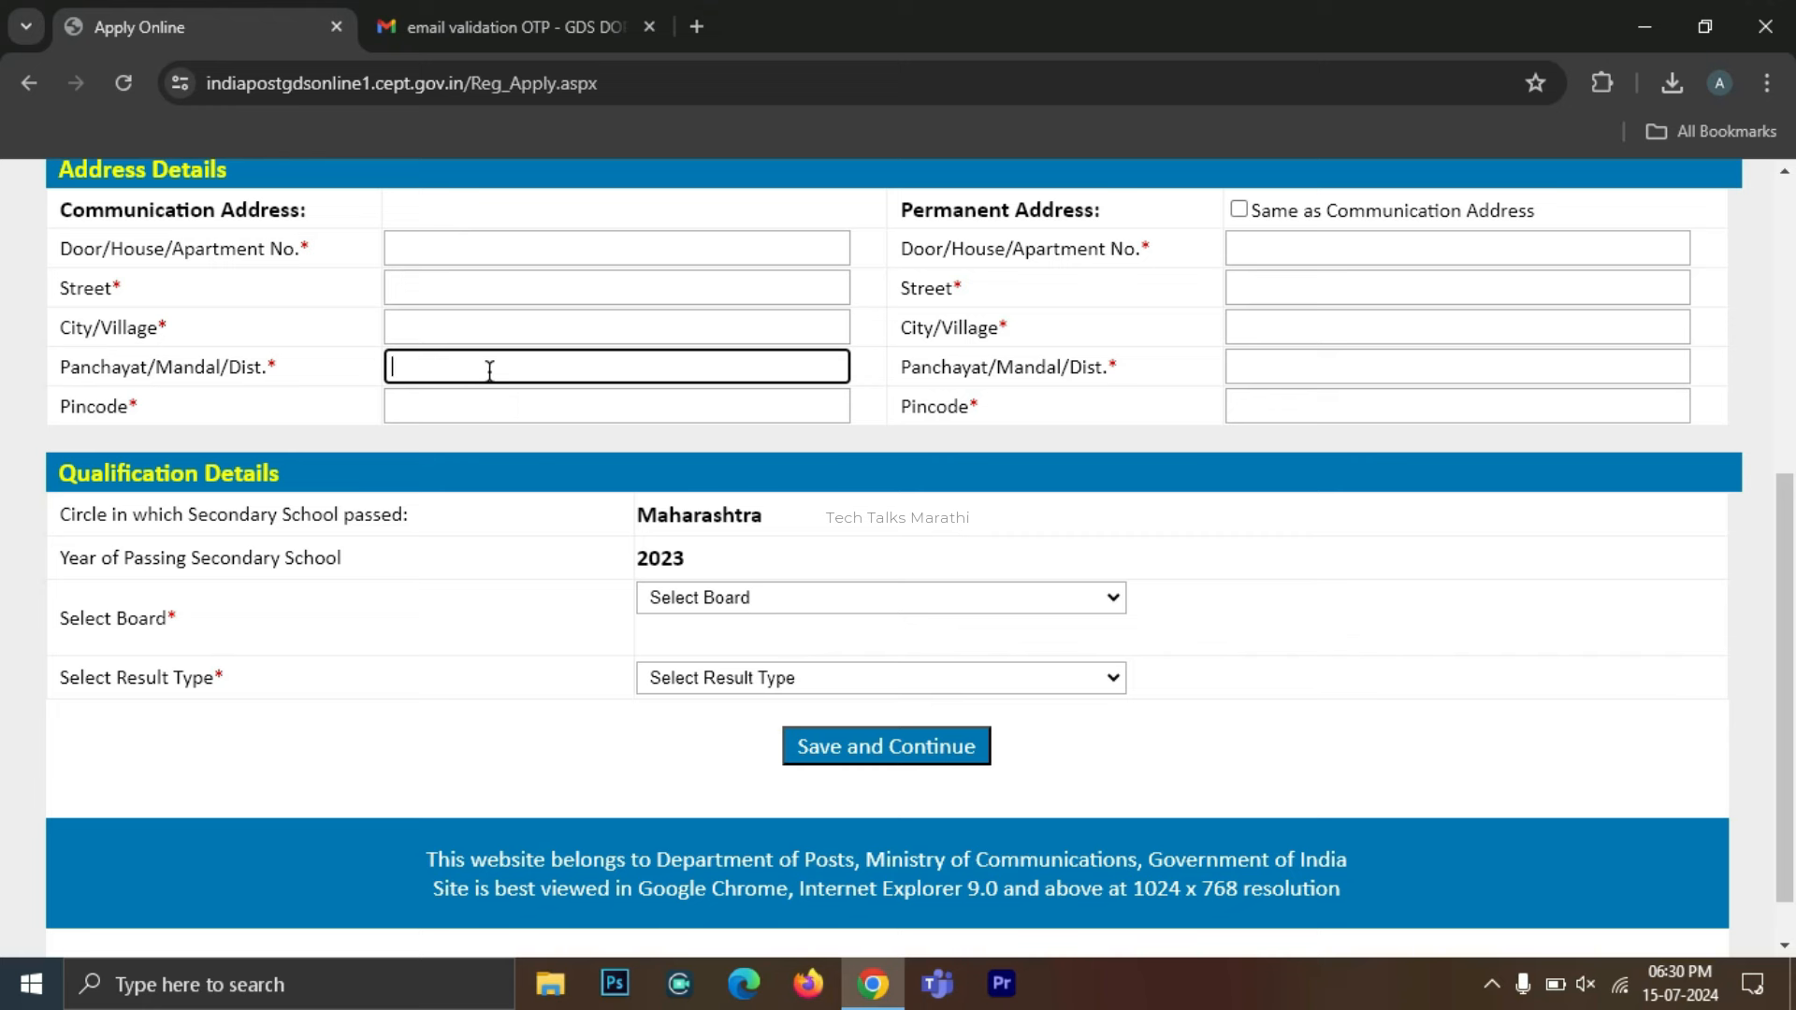
left_click(437, 402)
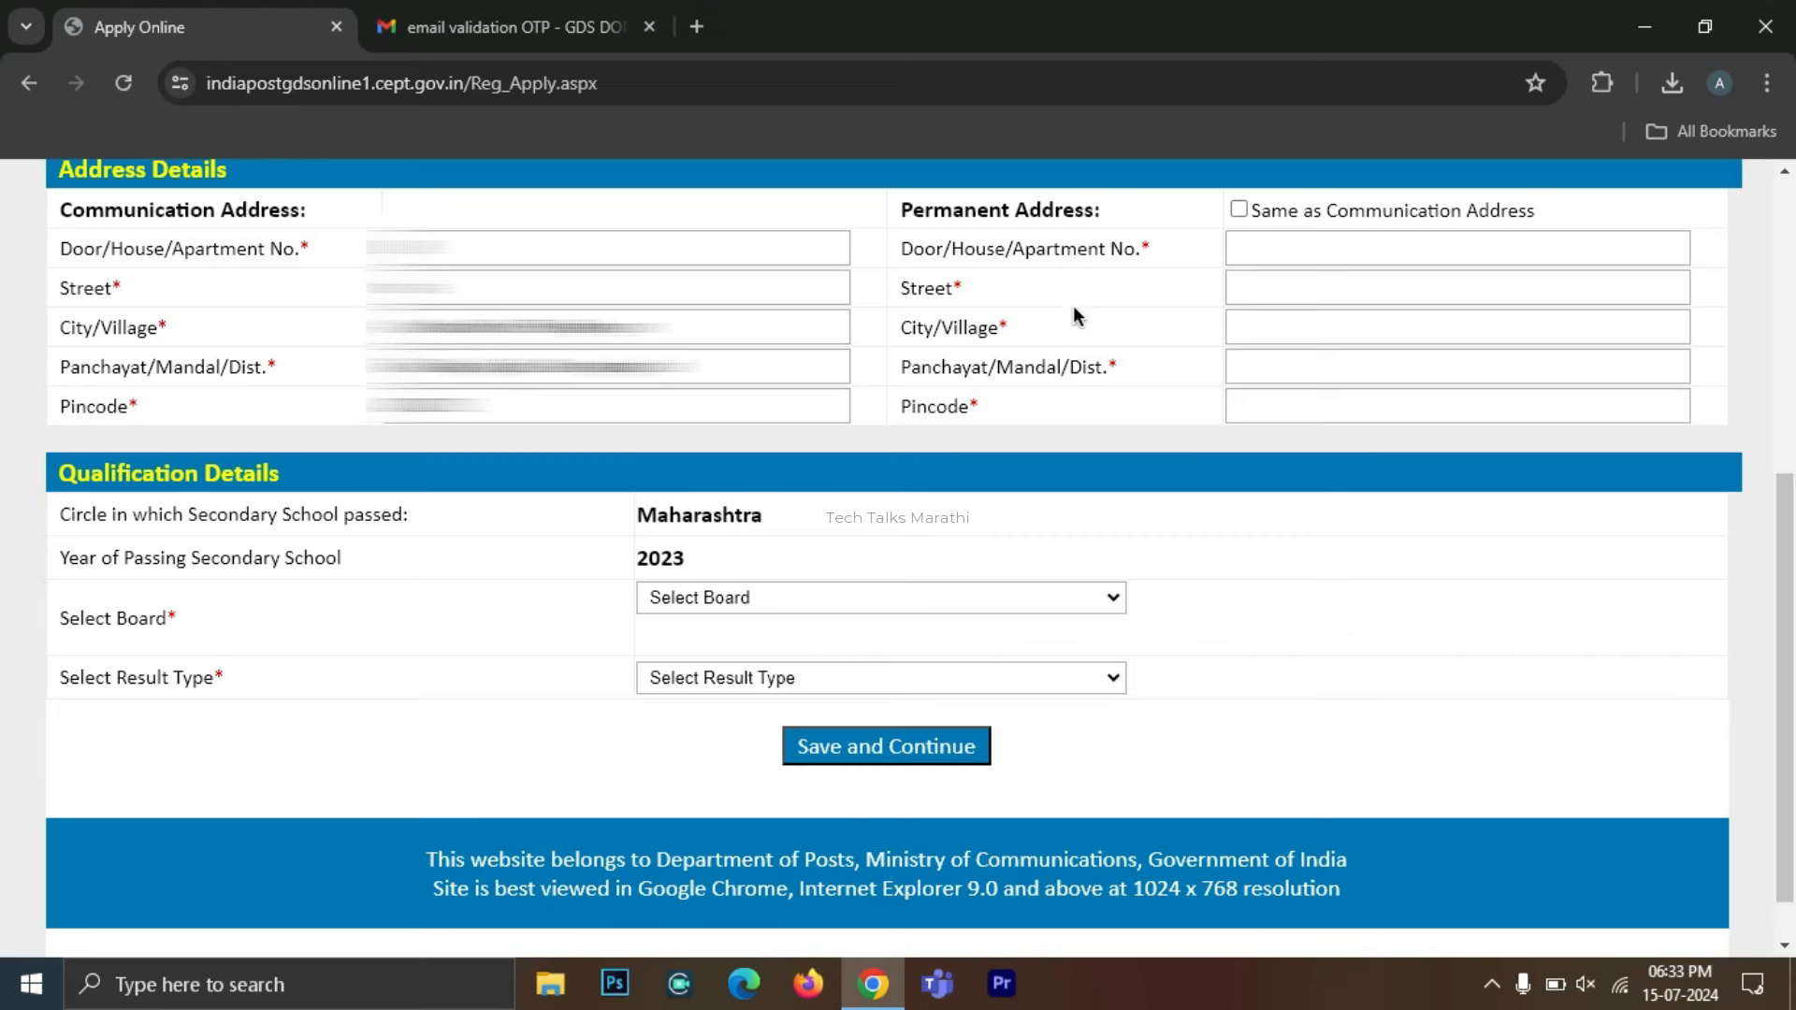
left_click(1238, 211)
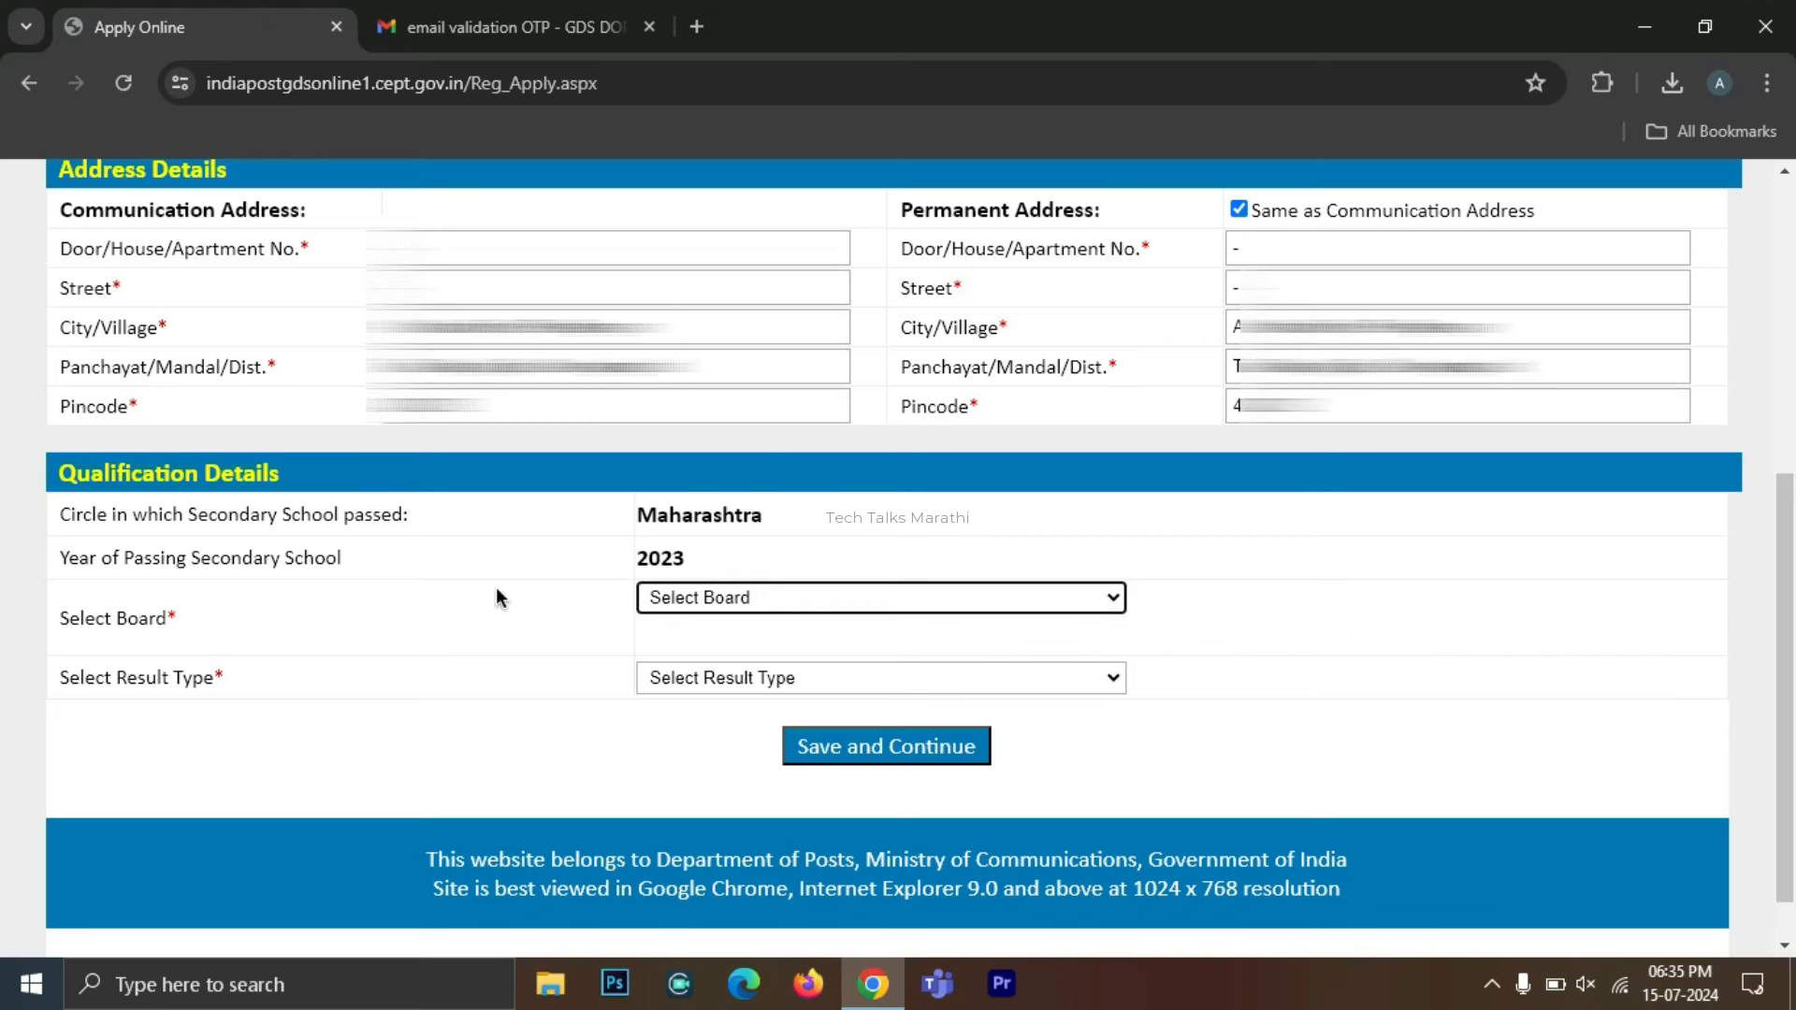
Select the Maharashtra State Board with 600 Marks (From 2014 to 2022) and set the result type to Marks.
left_click(696, 595)
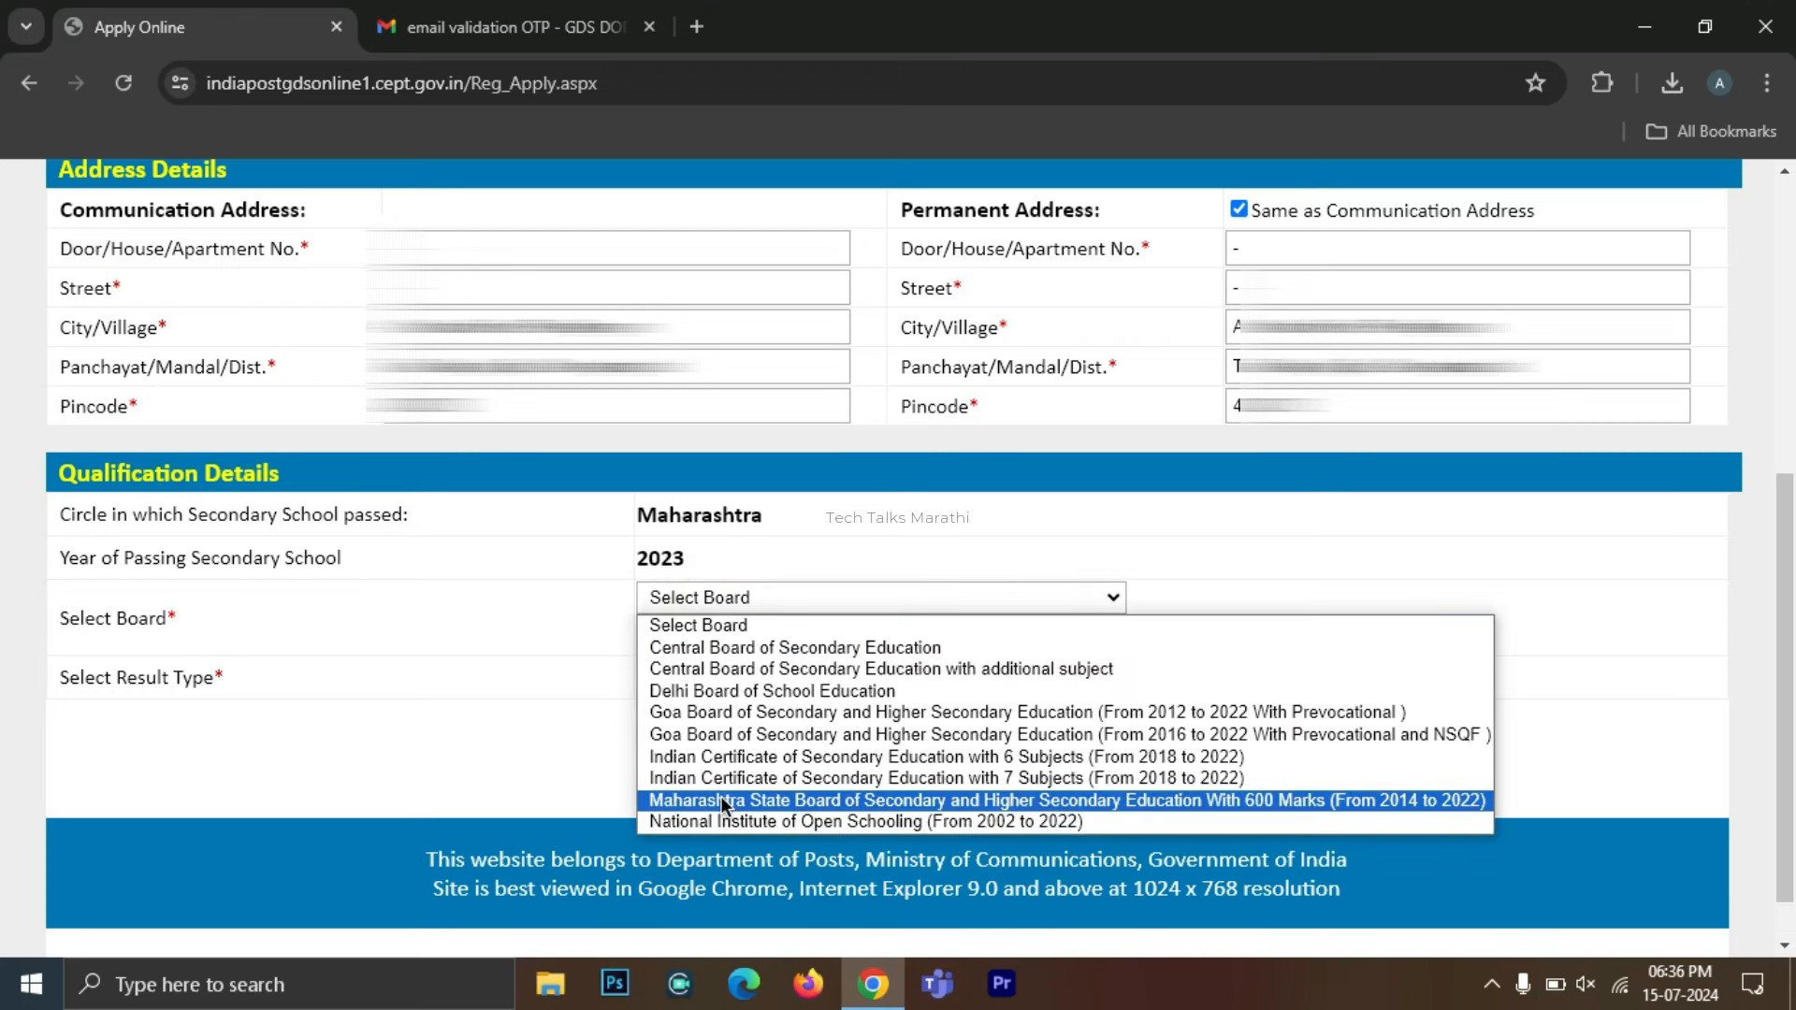
left_click(802, 799)
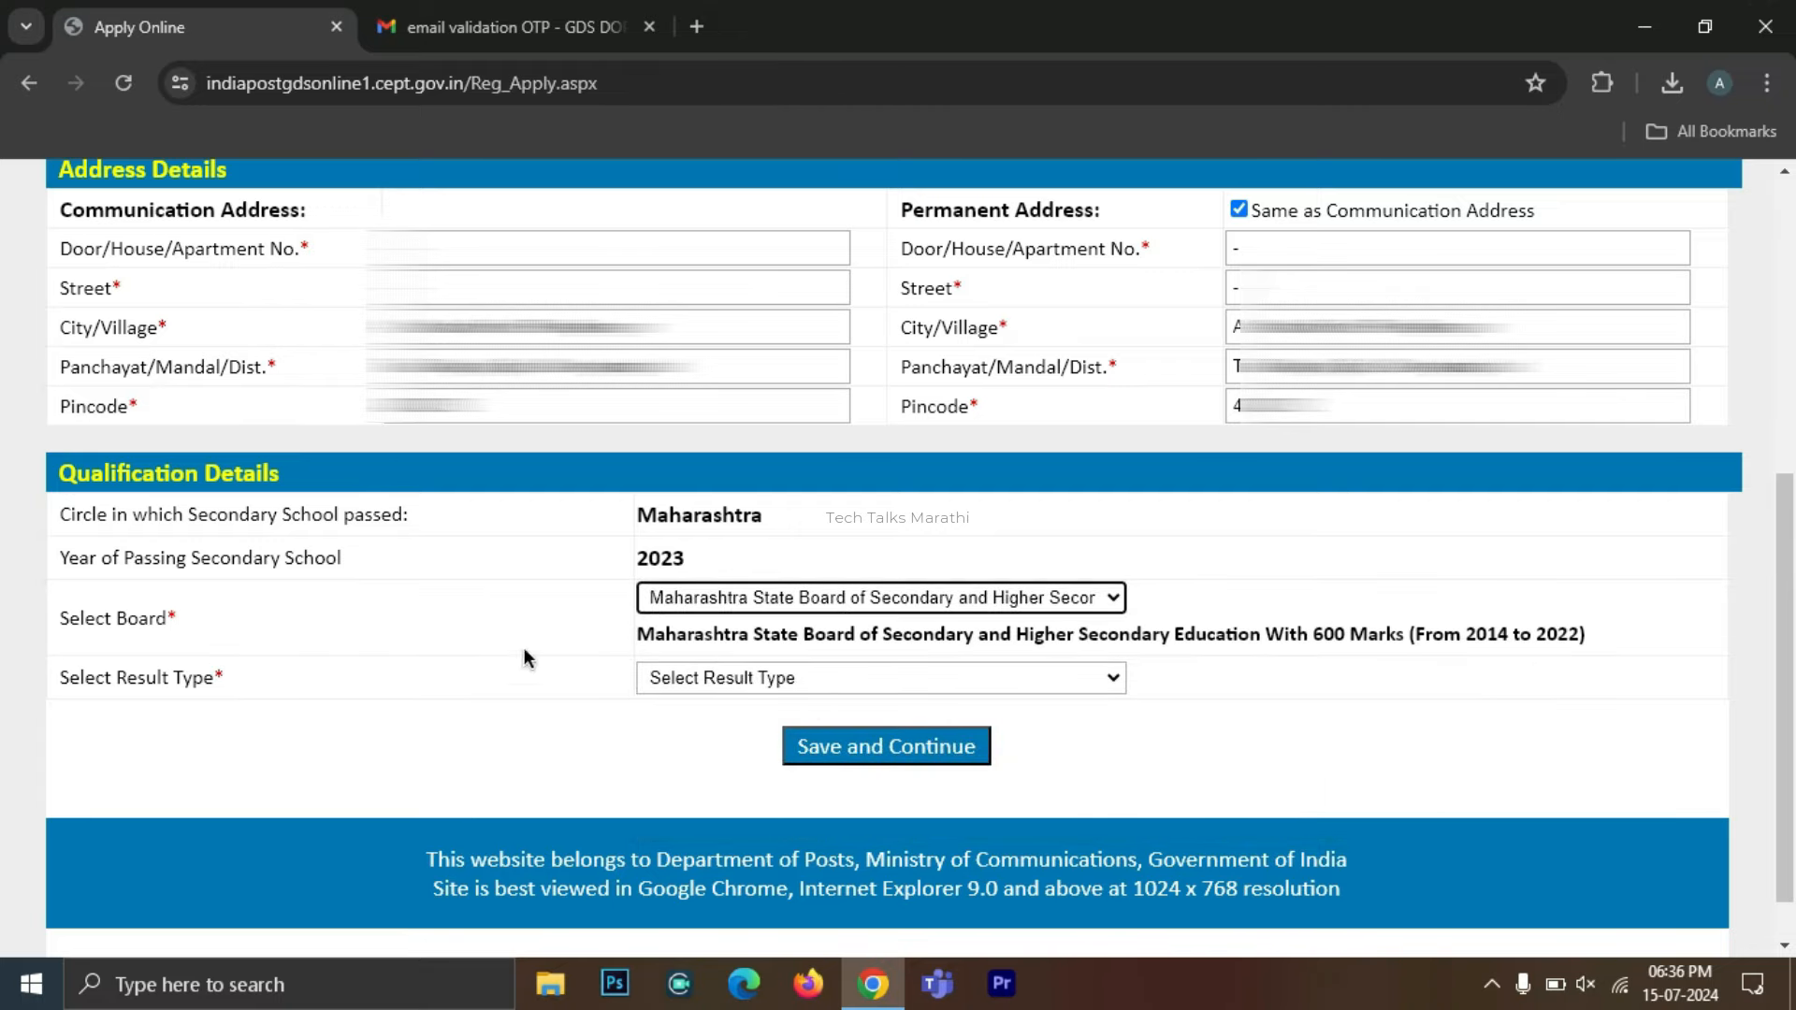
left_click(763, 678)
left_click(697, 733)
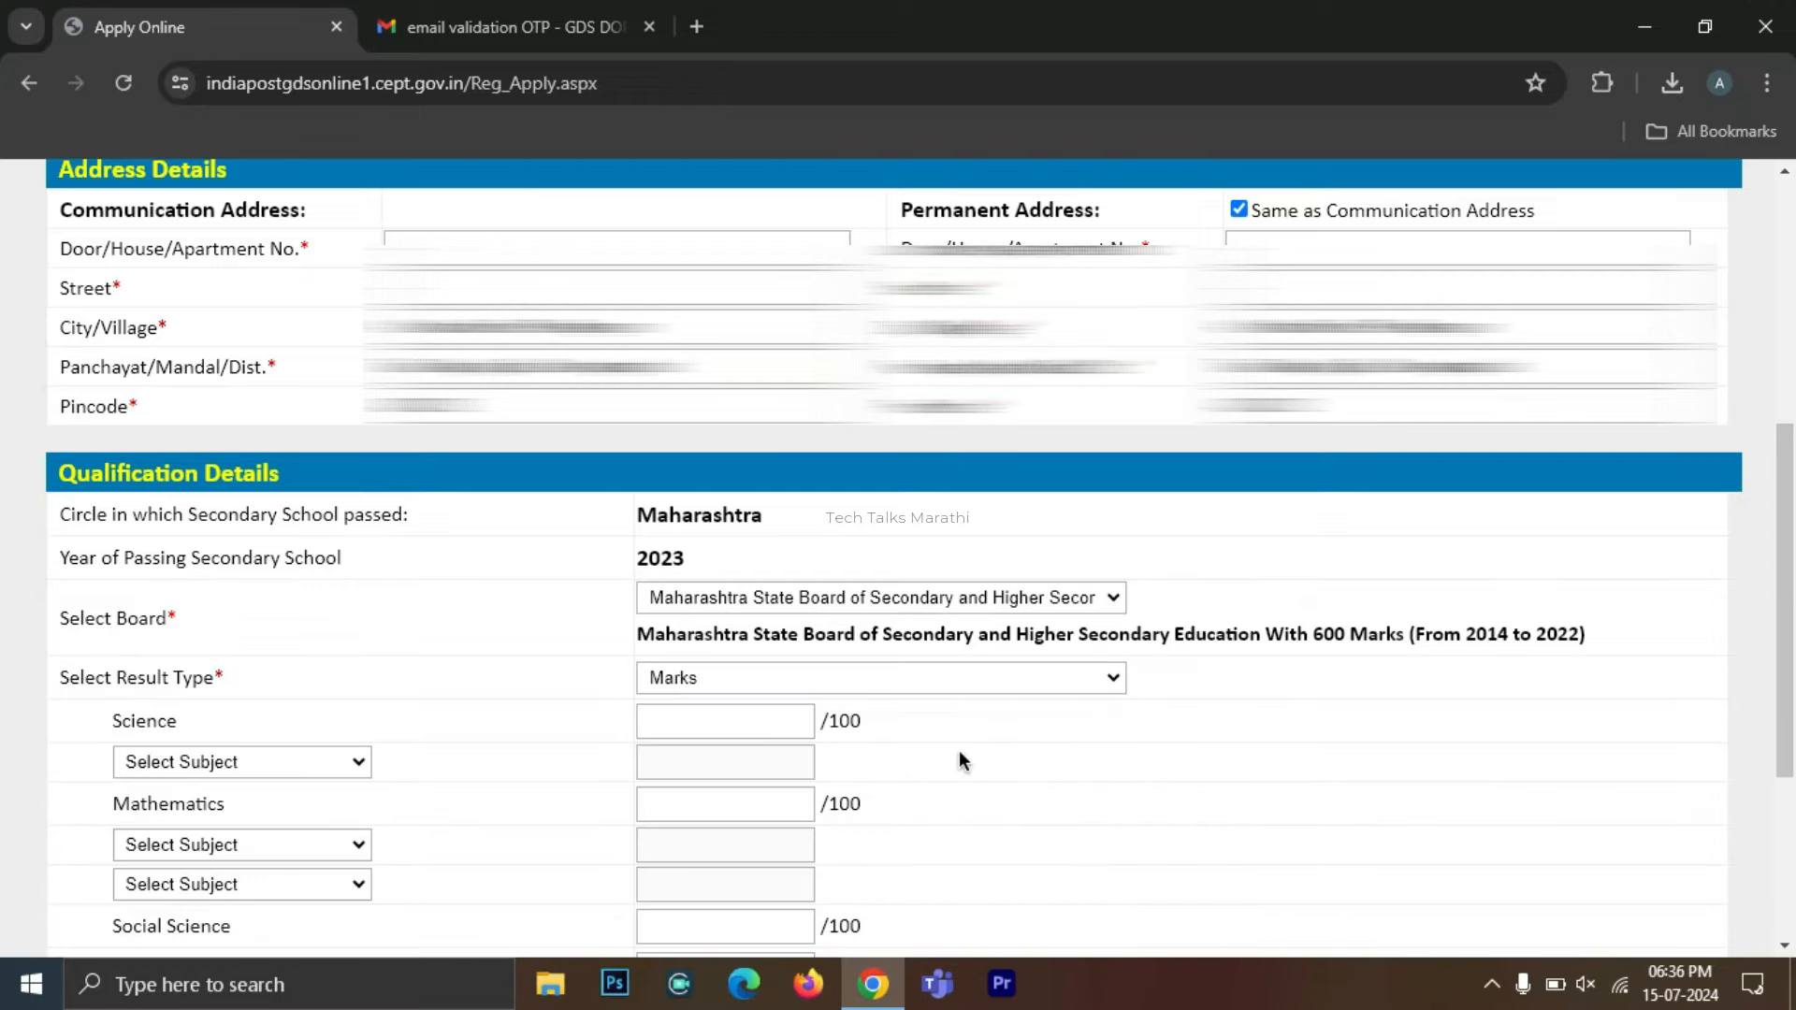
Go to the Science marks field, set the subject below Science to Second Language Hindi and go to its marks field.
scroll(475, 398, "down", 3)
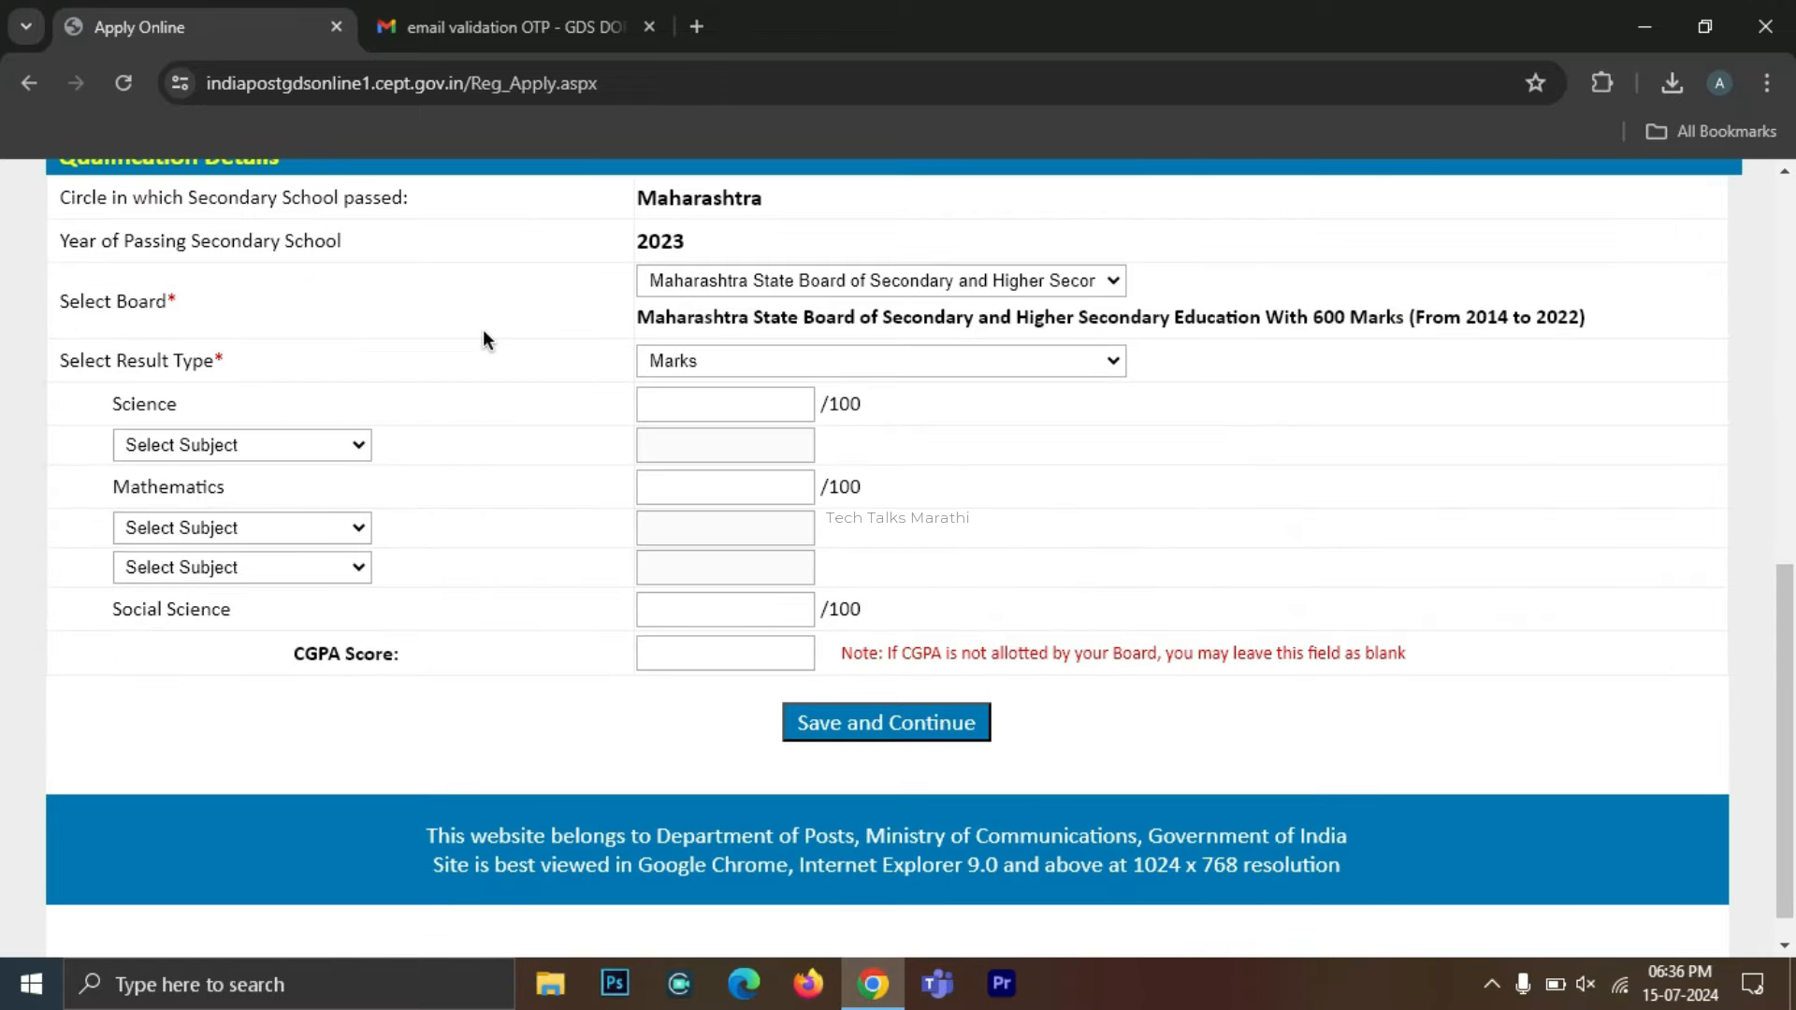
double_click(120, 404)
left_click(722, 405)
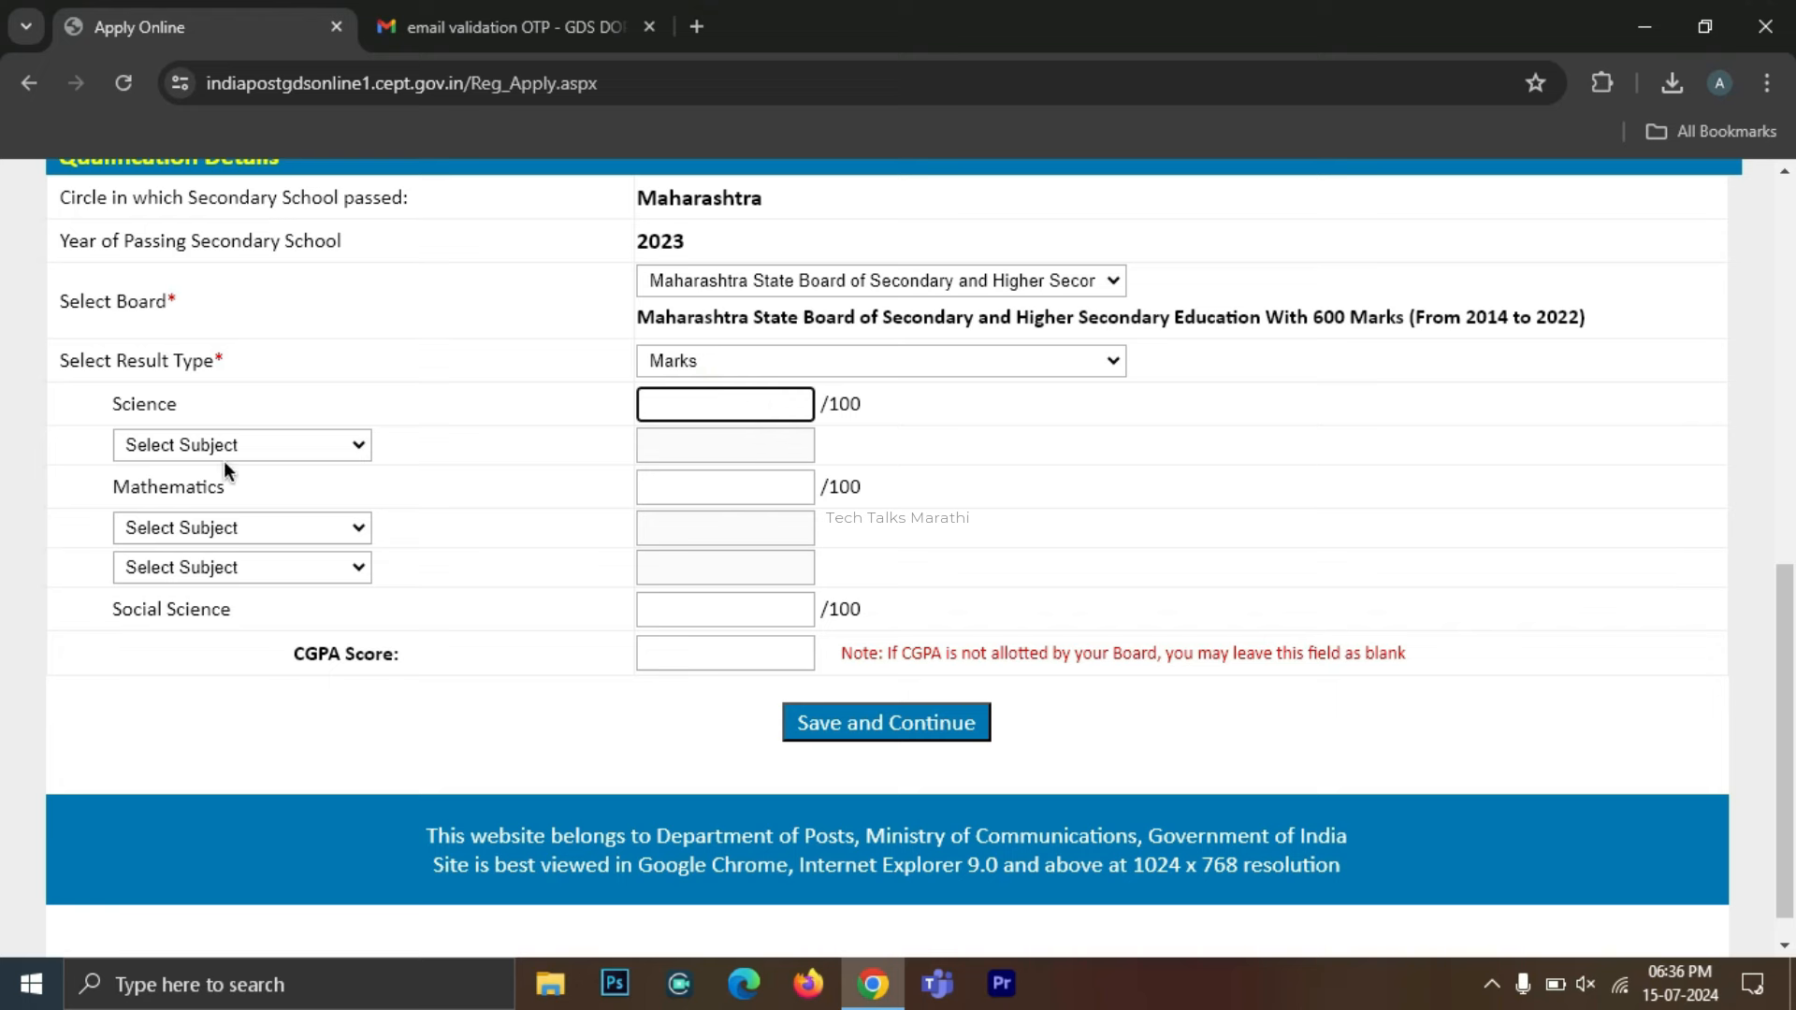
left_click(171, 441)
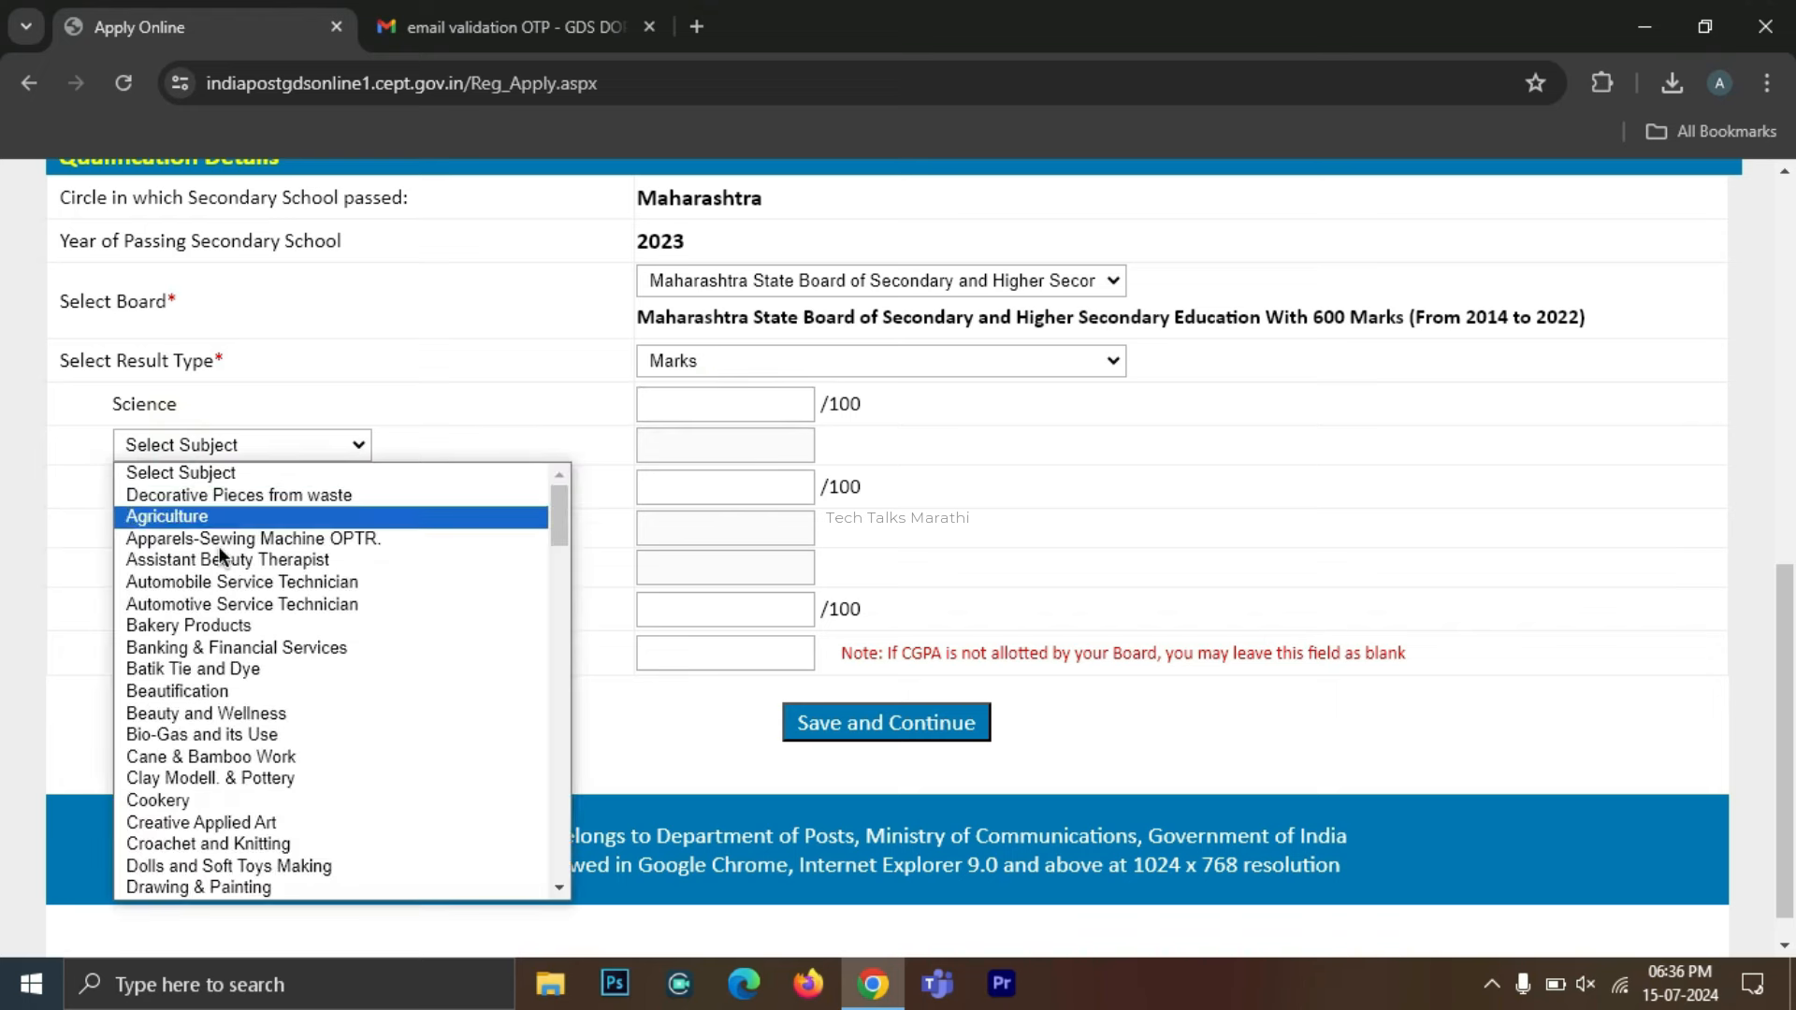
scroll(269, 713, "down", 20)
scroll(270, 713, "up", 3)
left_click(219, 643)
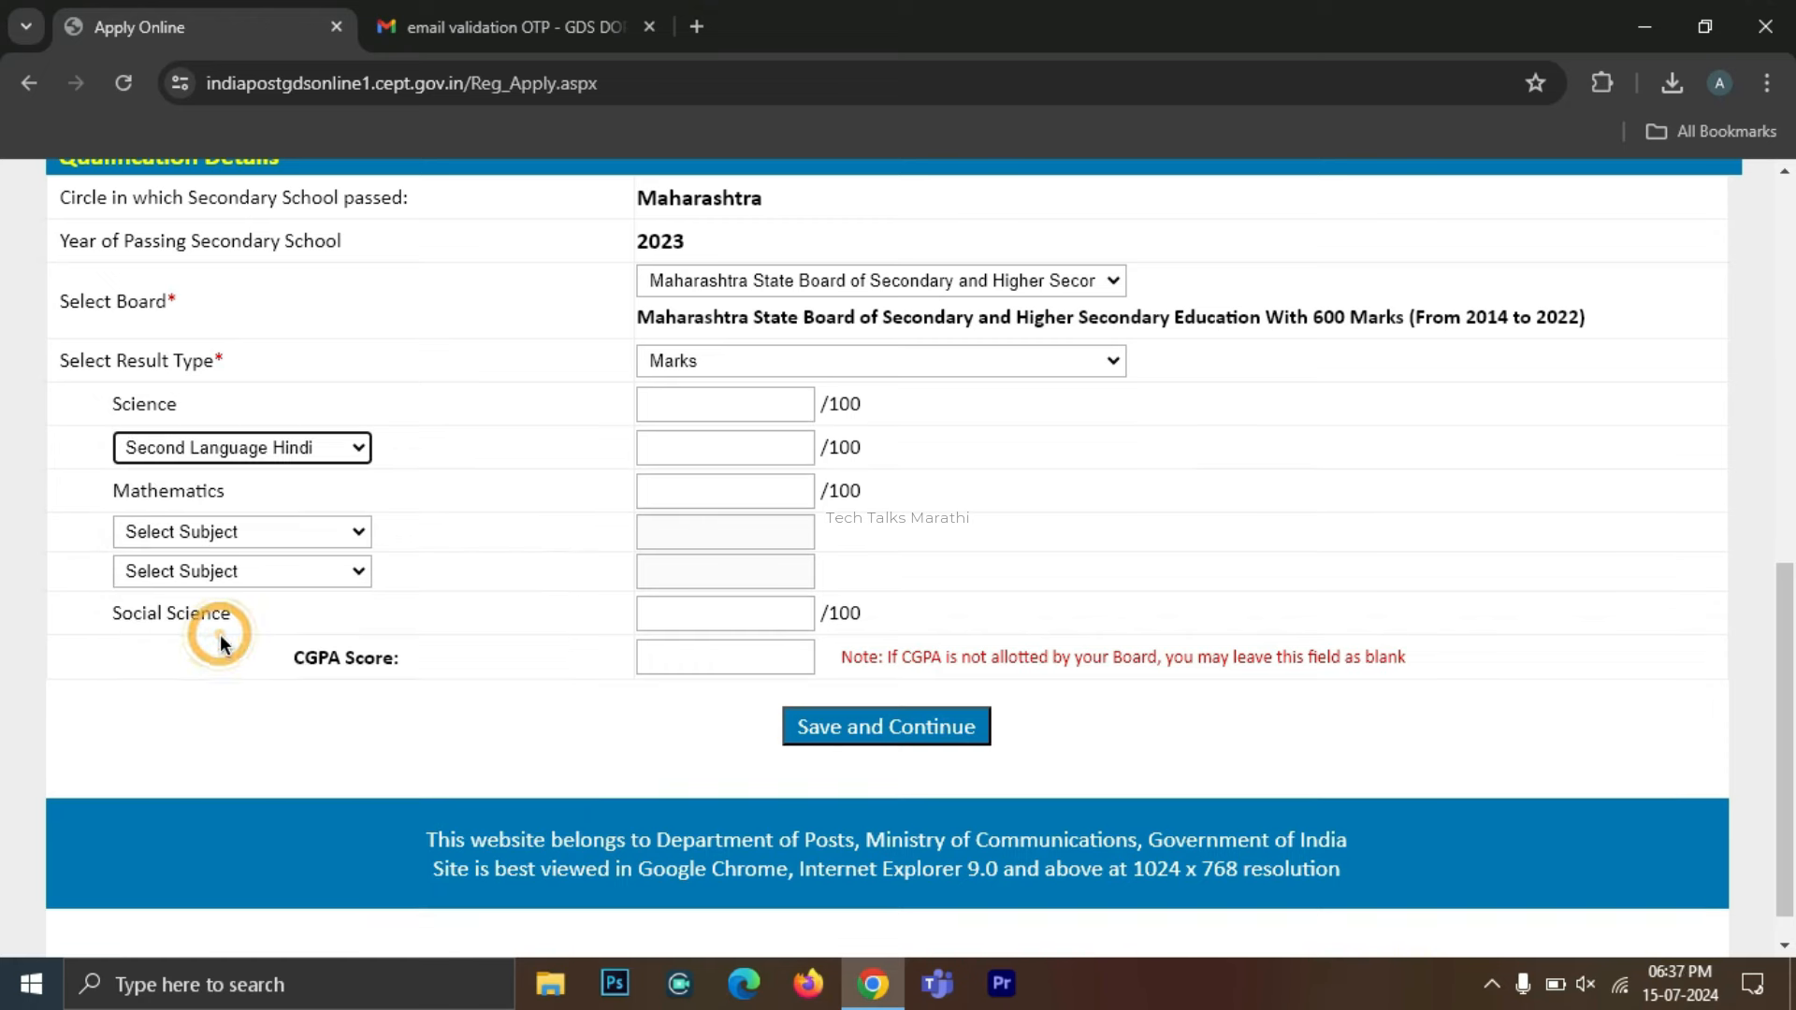
left_click(752, 452)
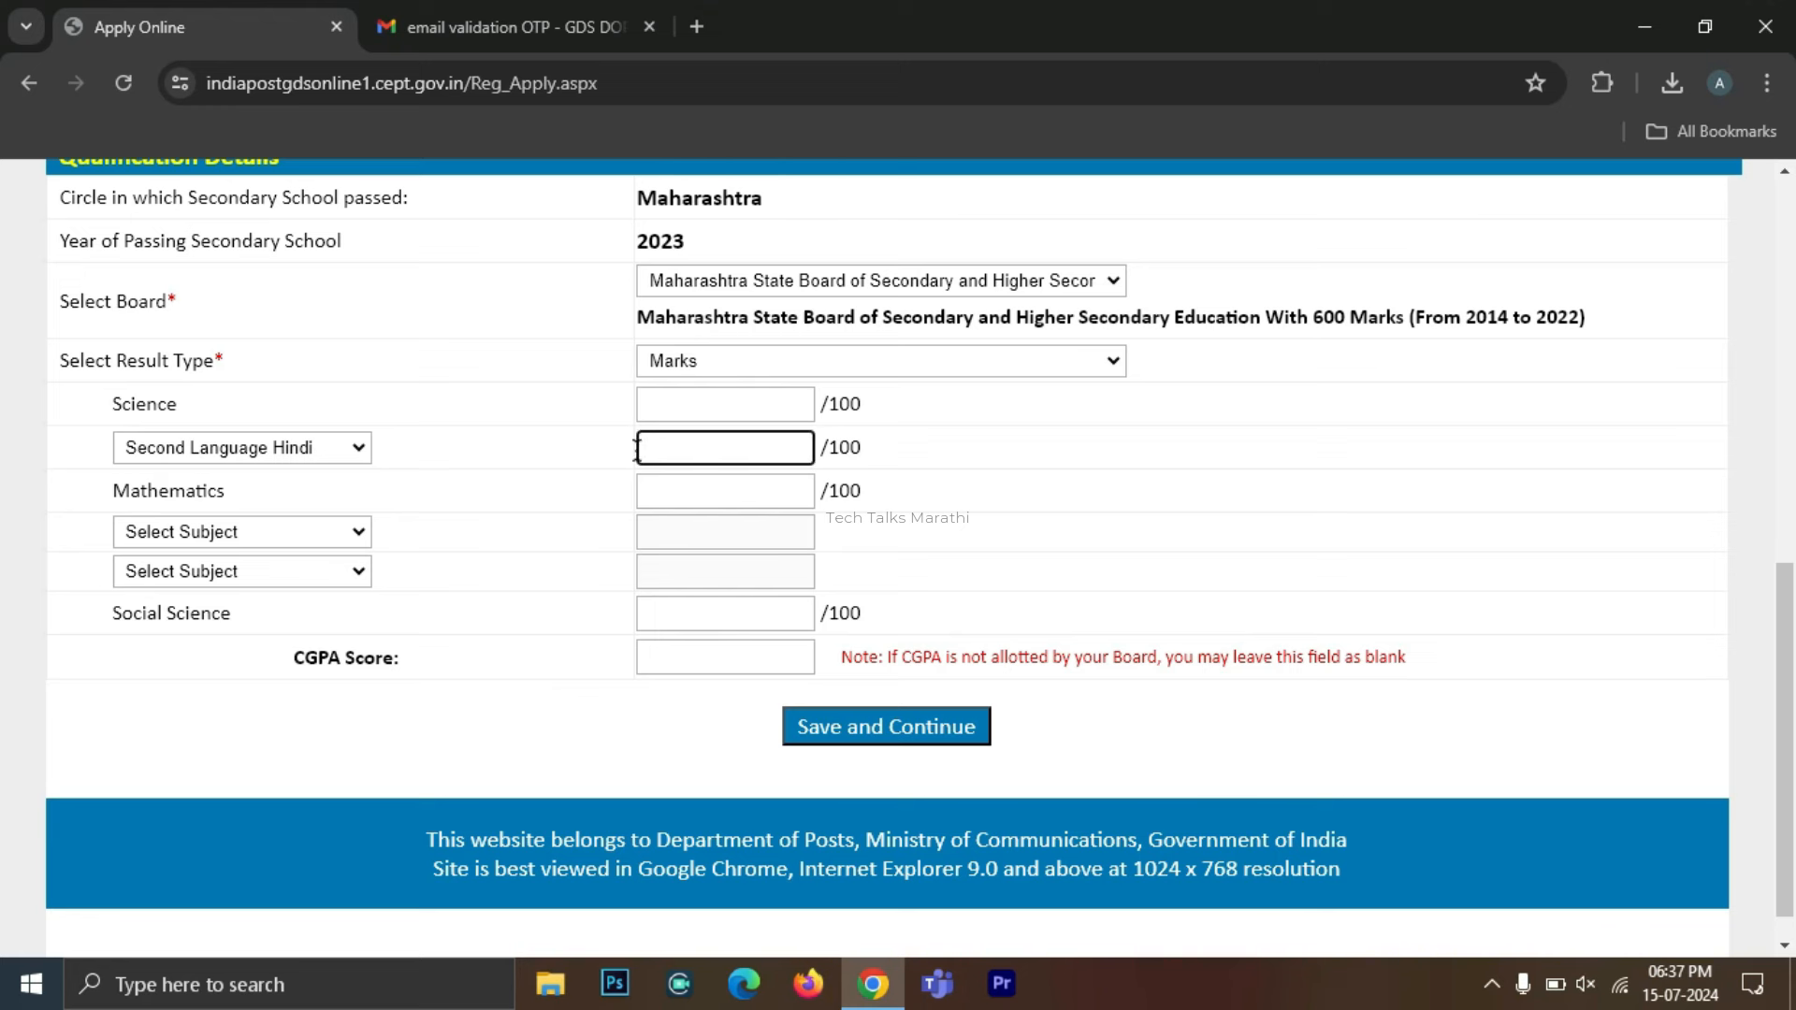
Go to the Mathematics marks field, set the subject below it to First Language Marathi and go to its marks field.
double_click(117, 491)
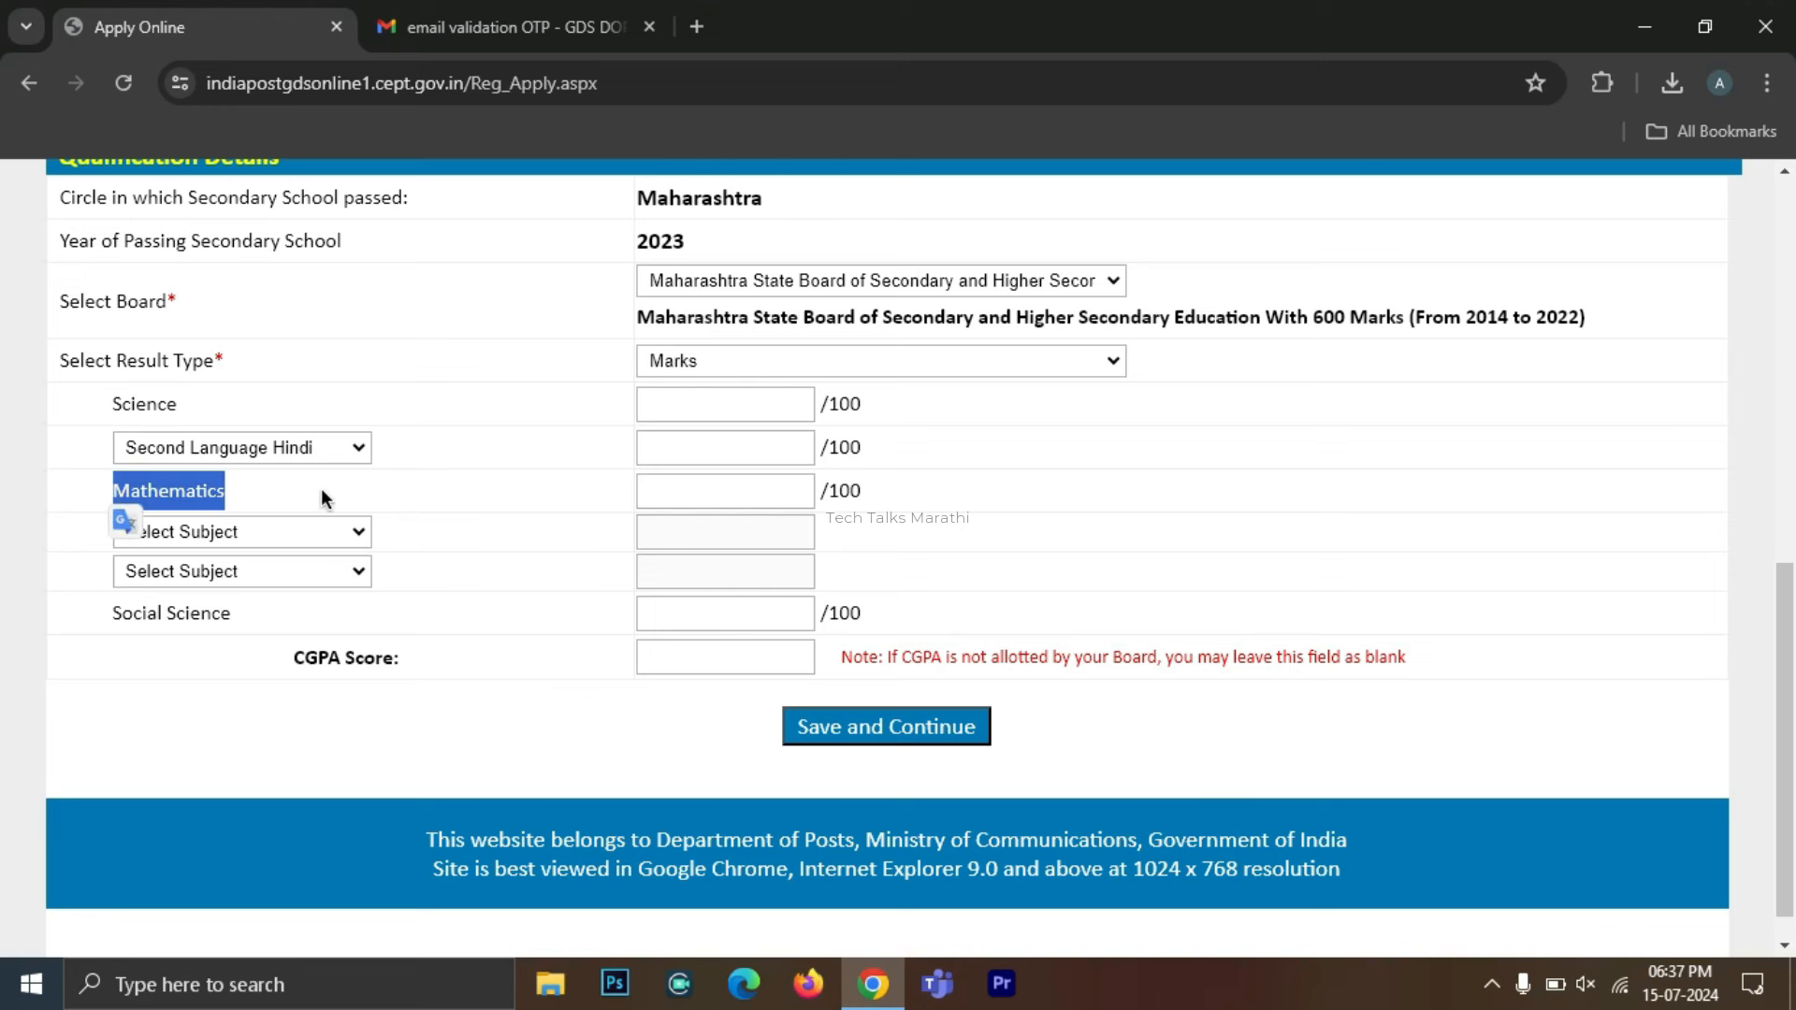
left_click(702, 489)
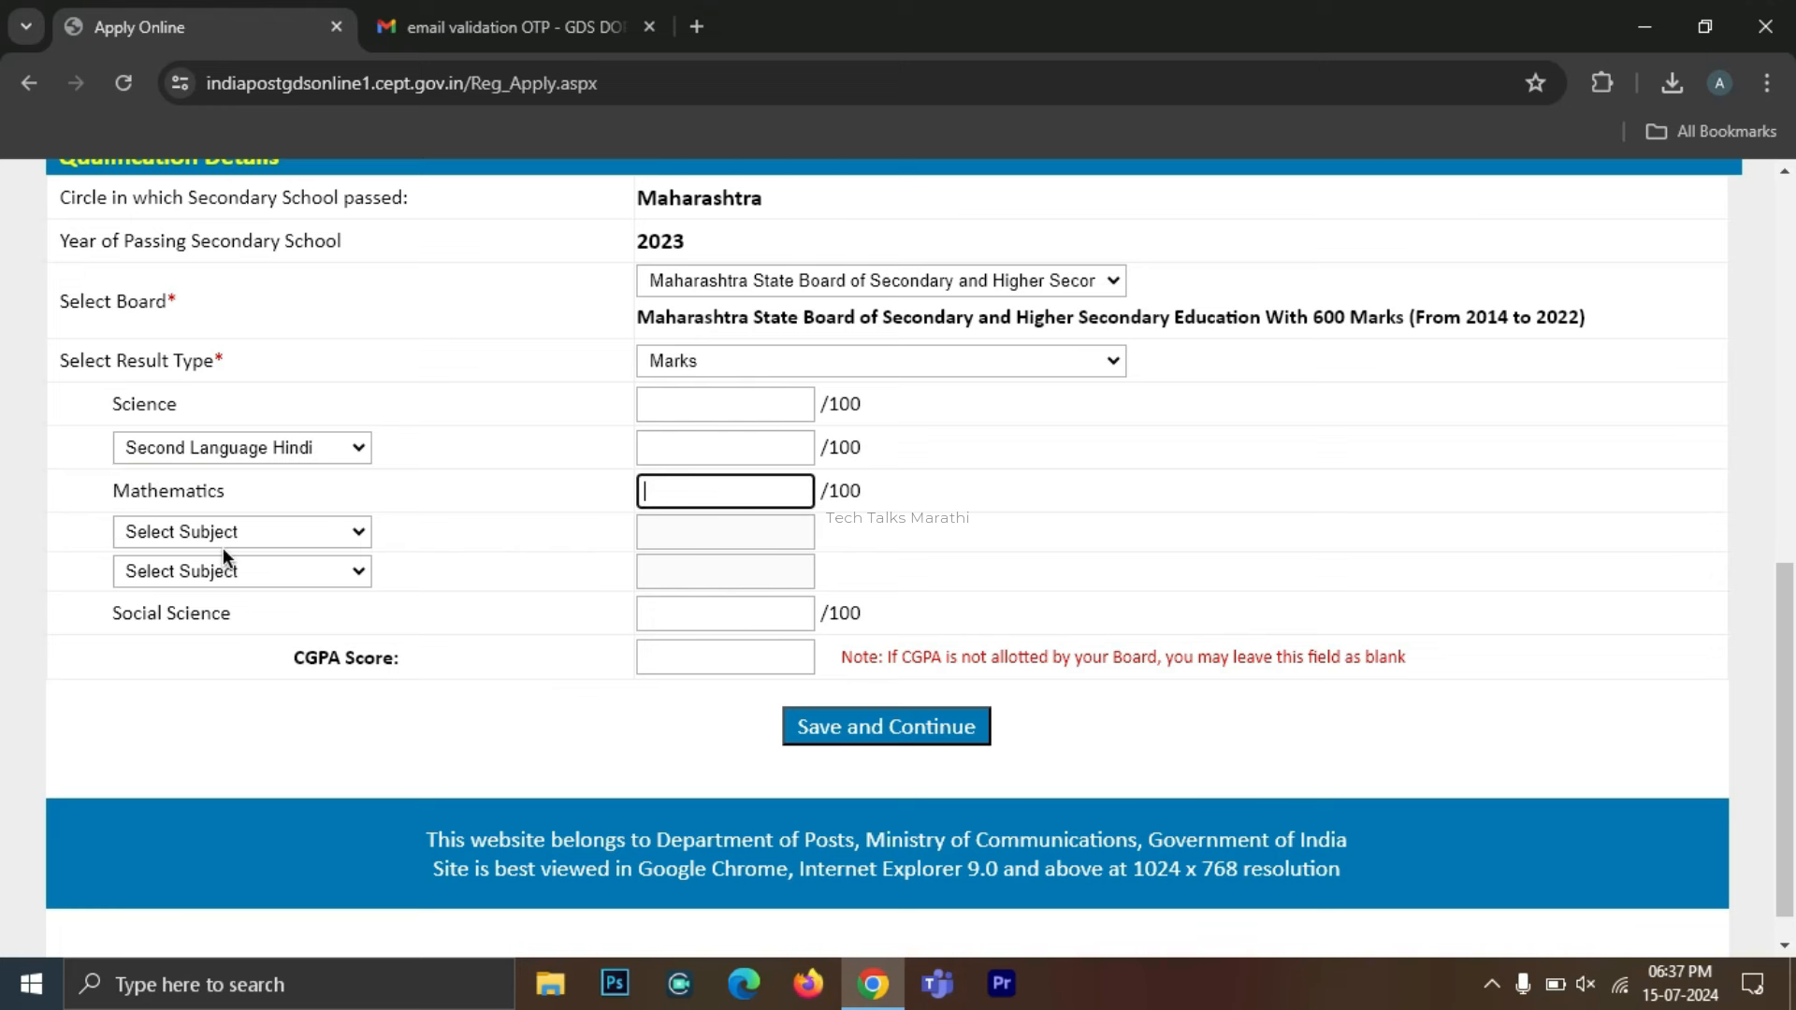
left_click(205, 530)
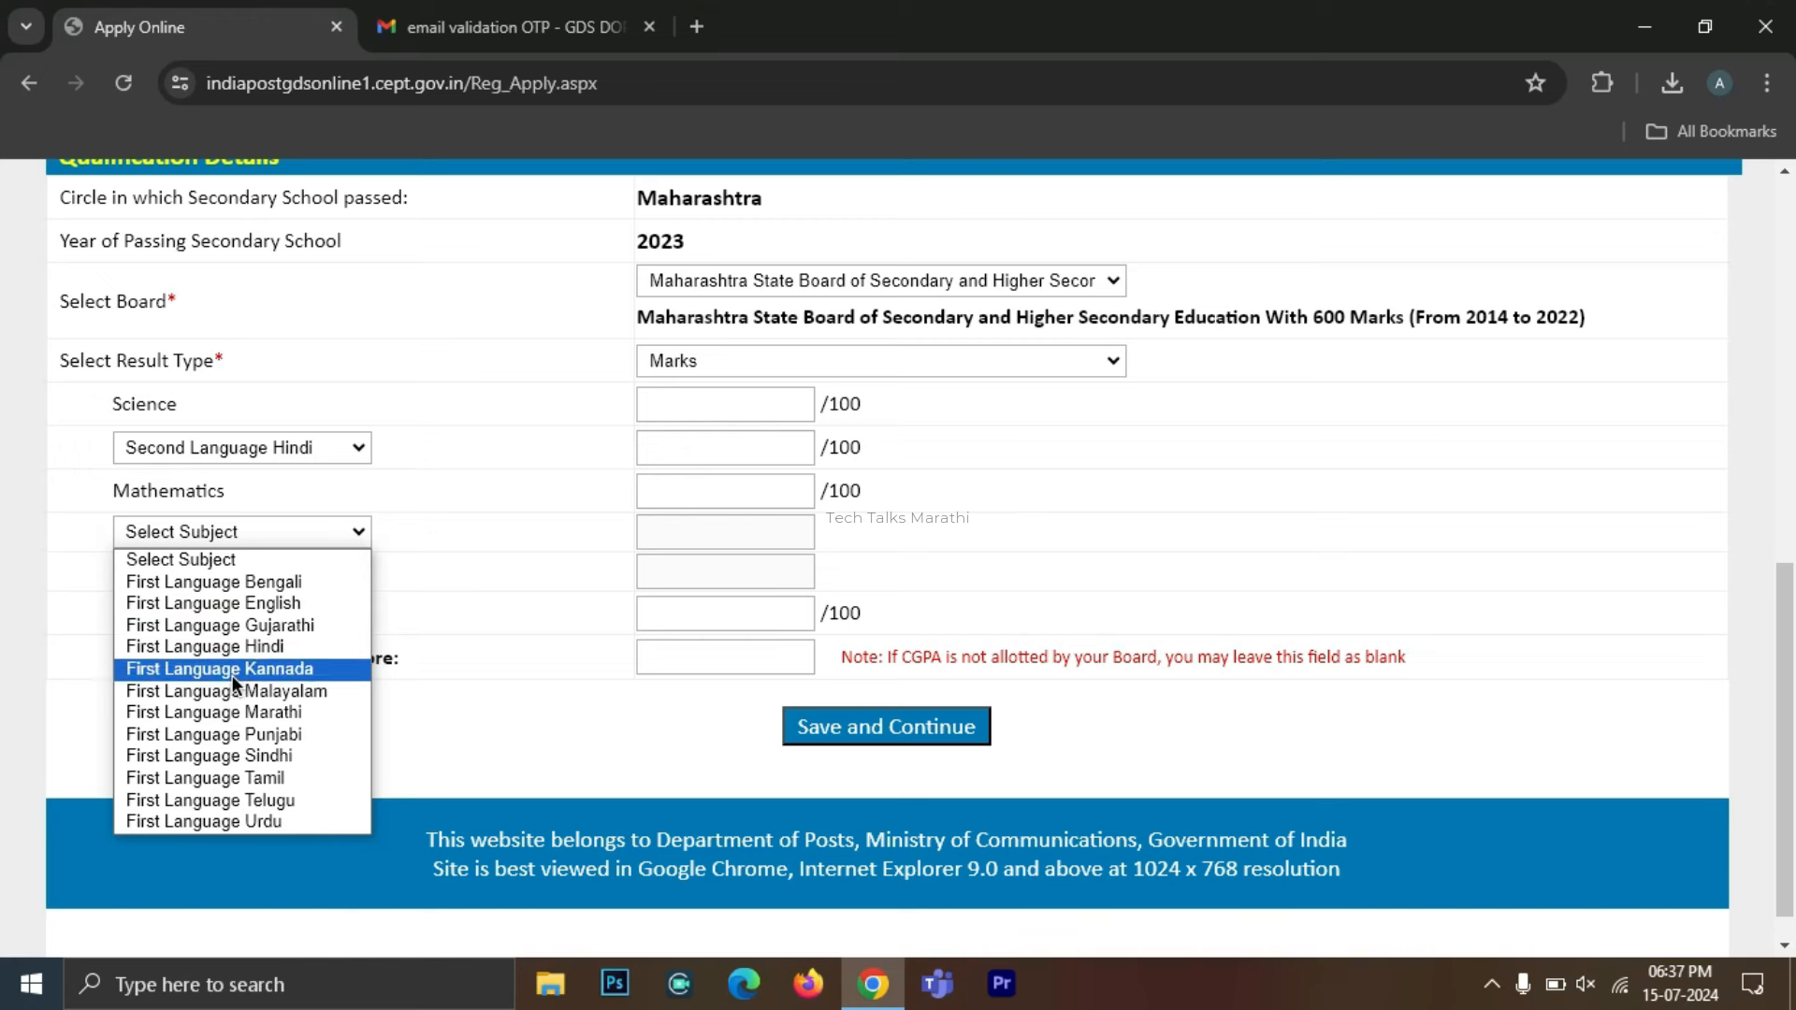
left_click(233, 710)
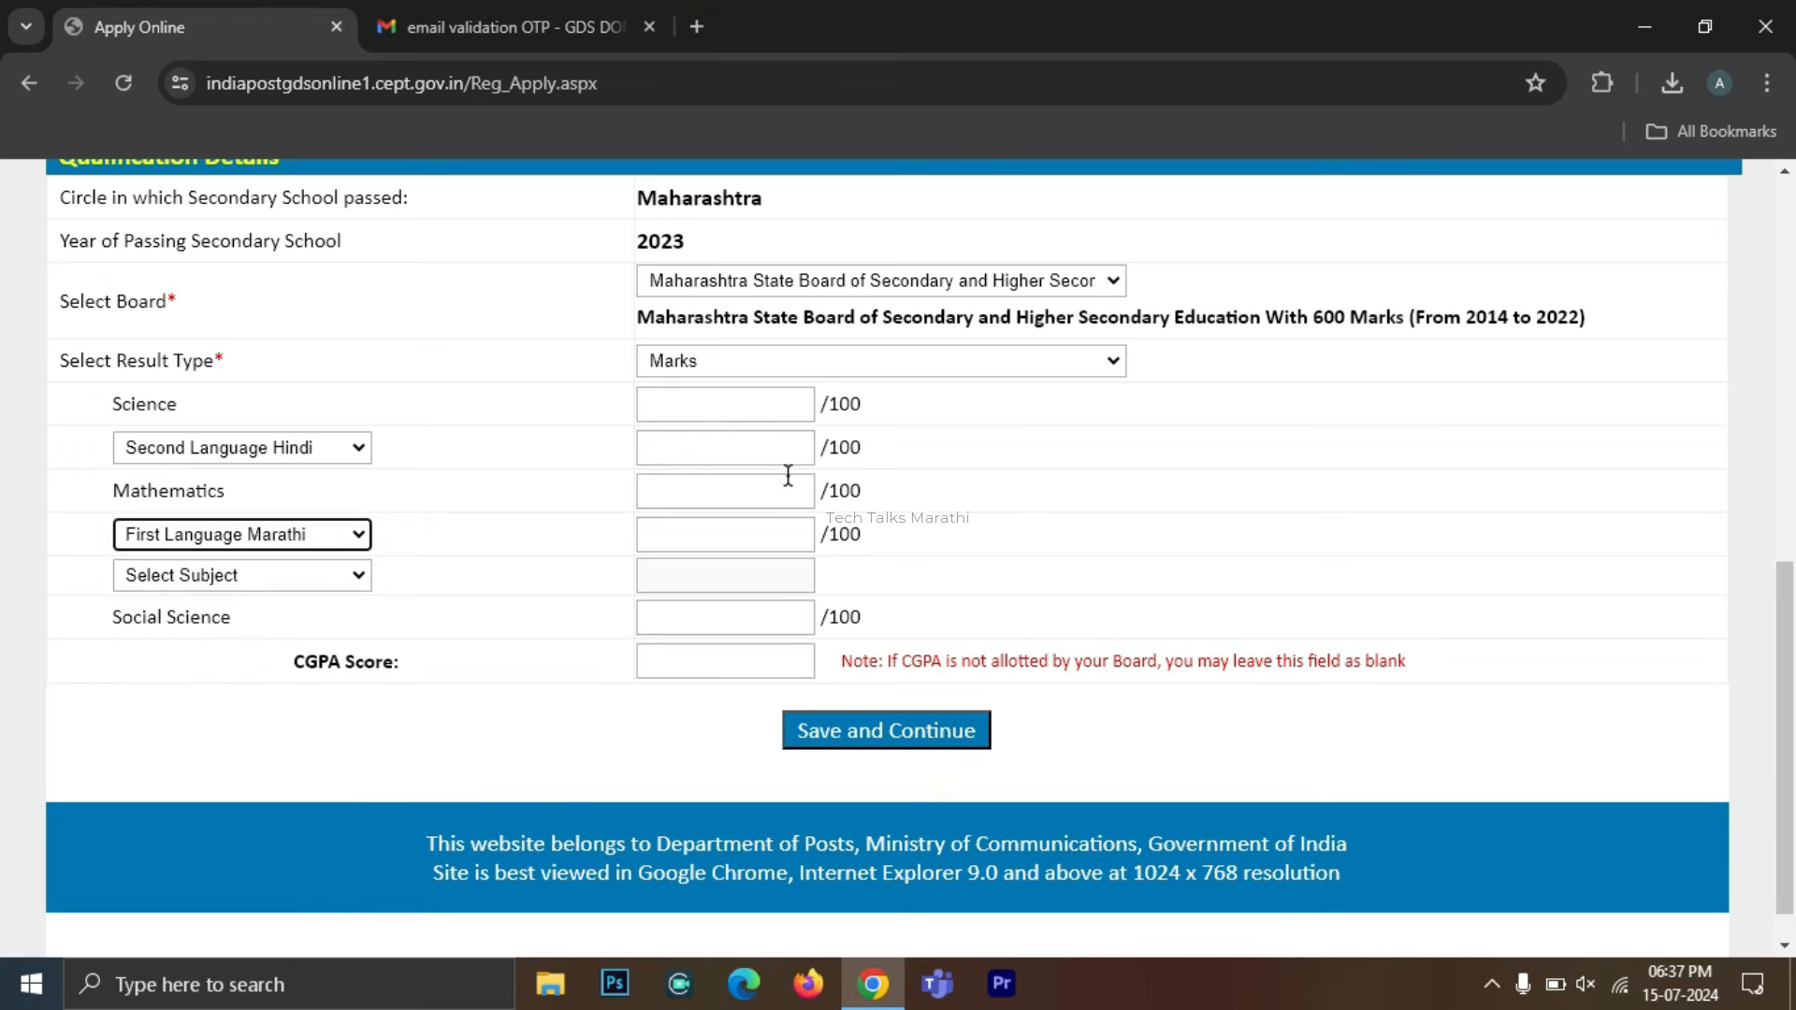
left_click(748, 530)
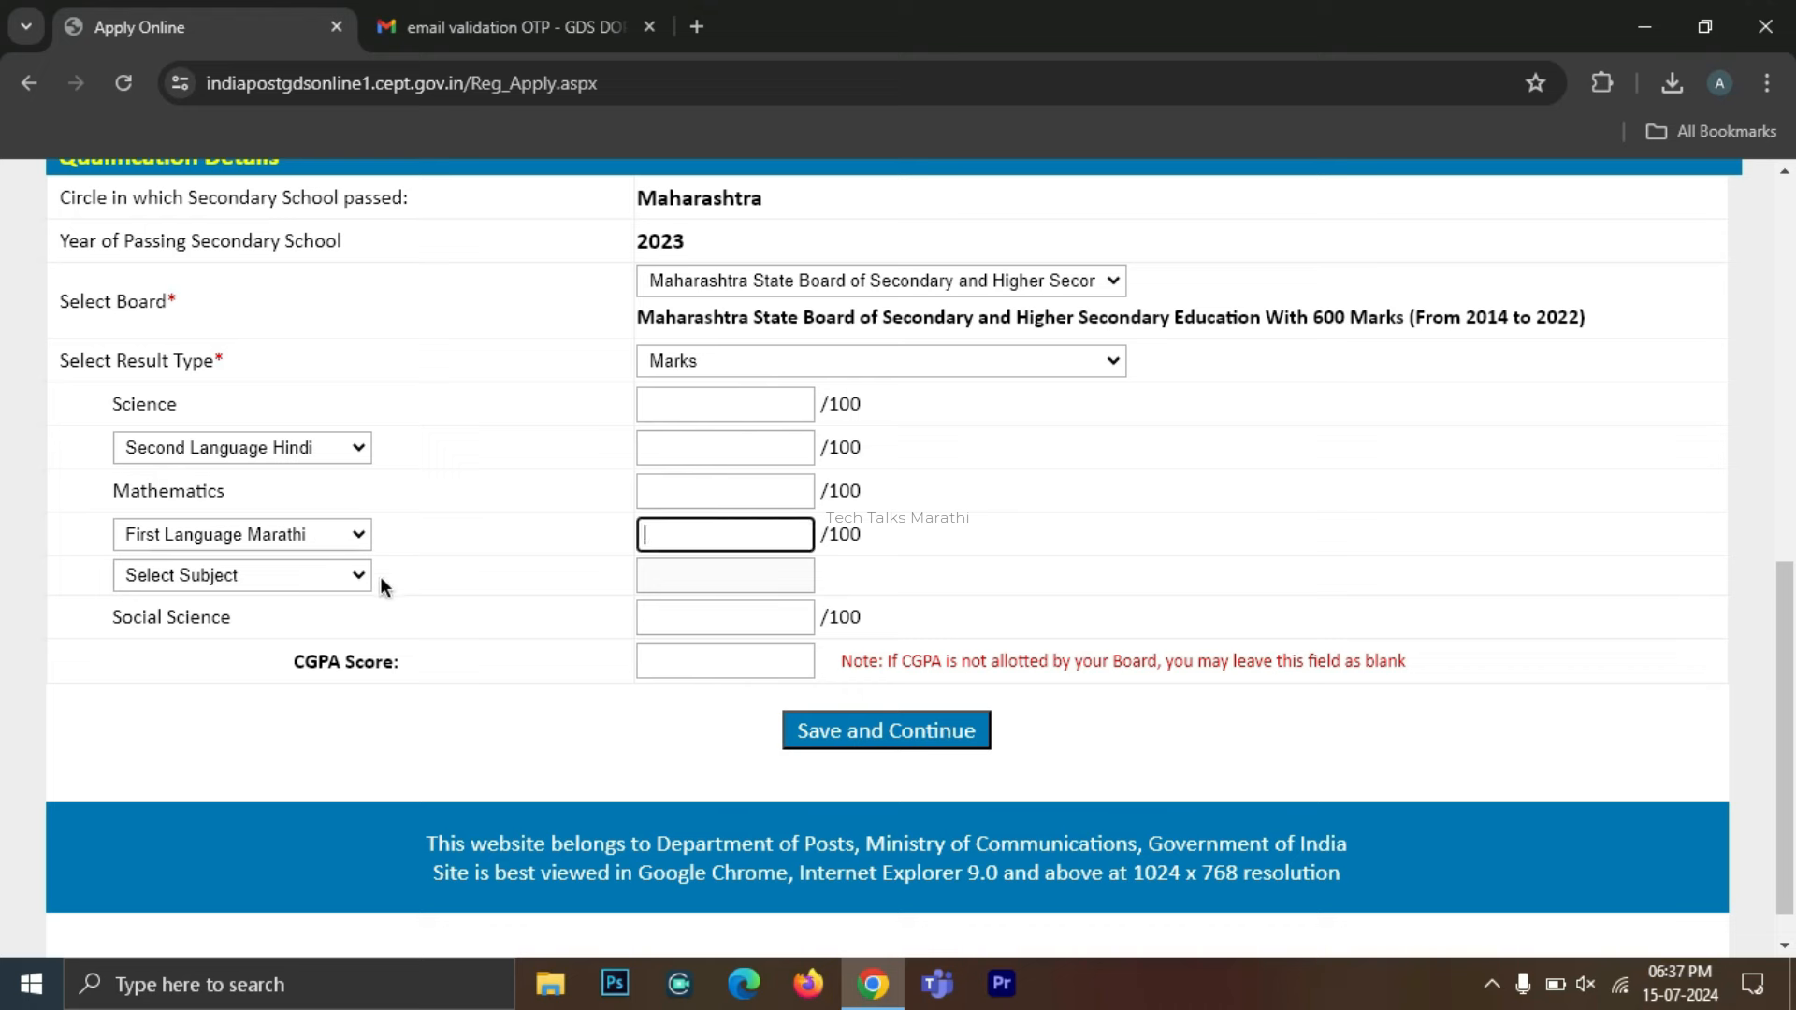
Set the subject above Social Science to Third Language English and go to its marks field.
left_click(234, 577)
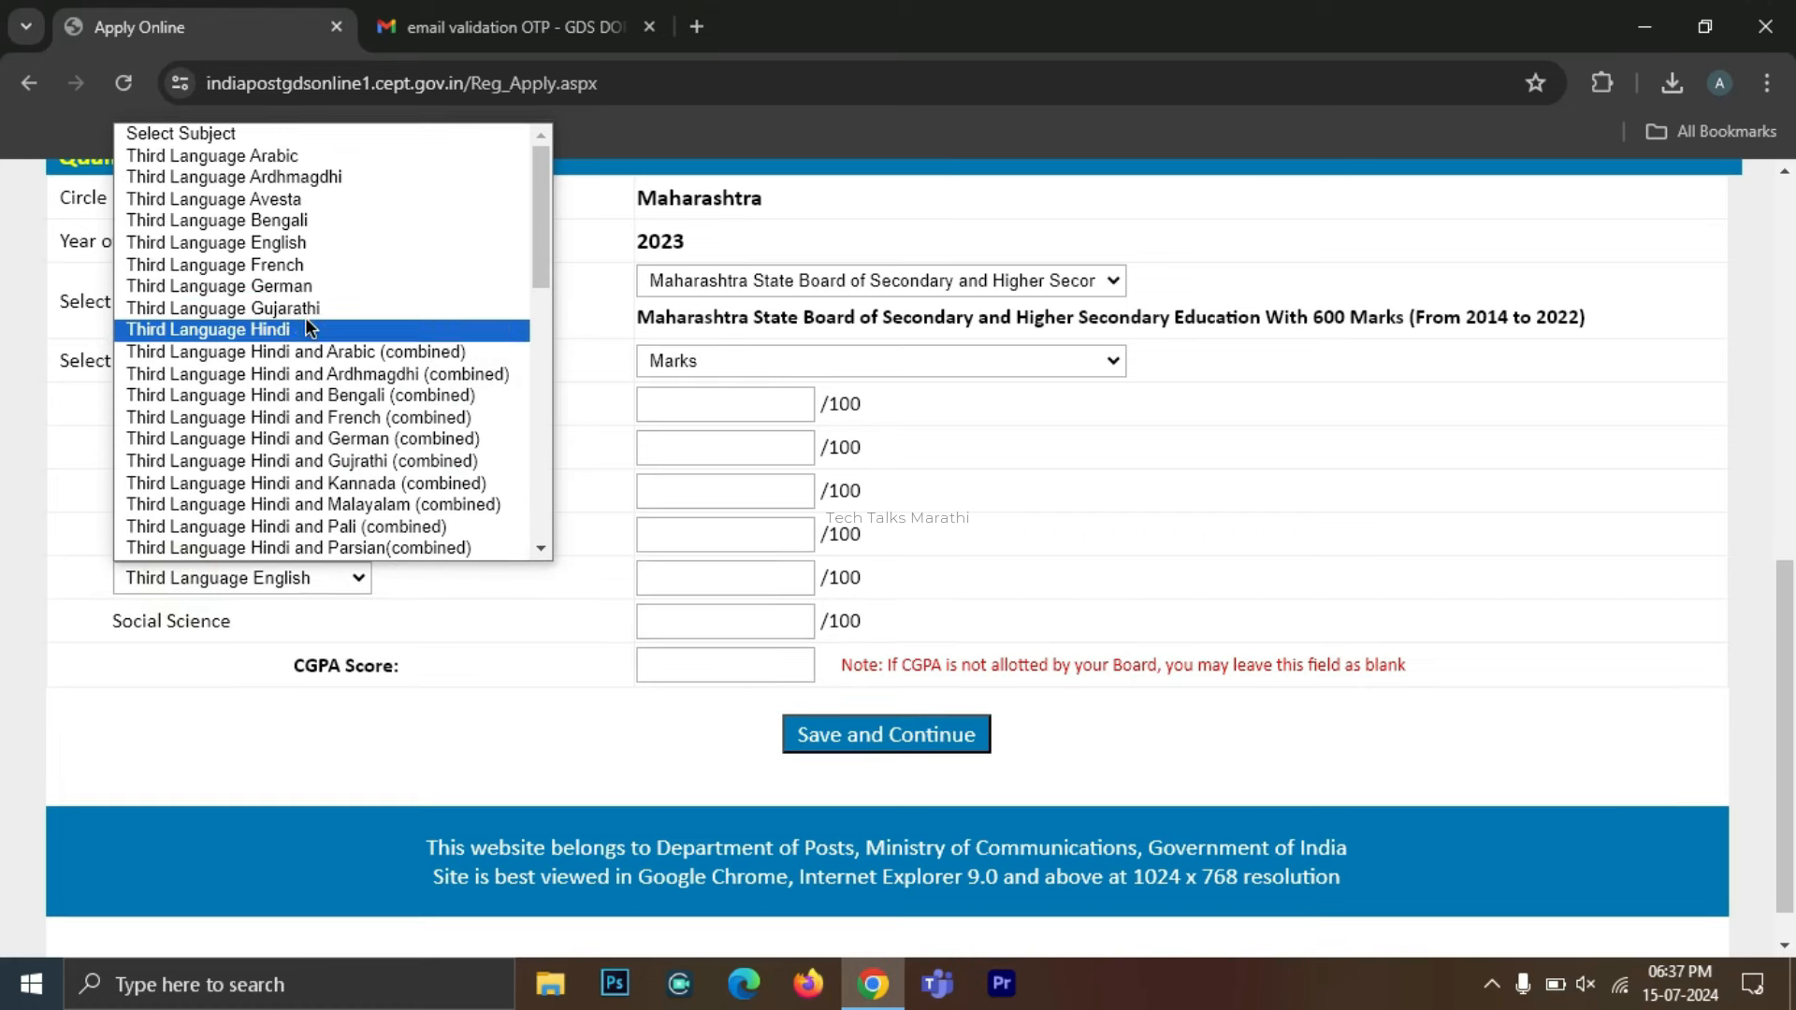
left_click(289, 243)
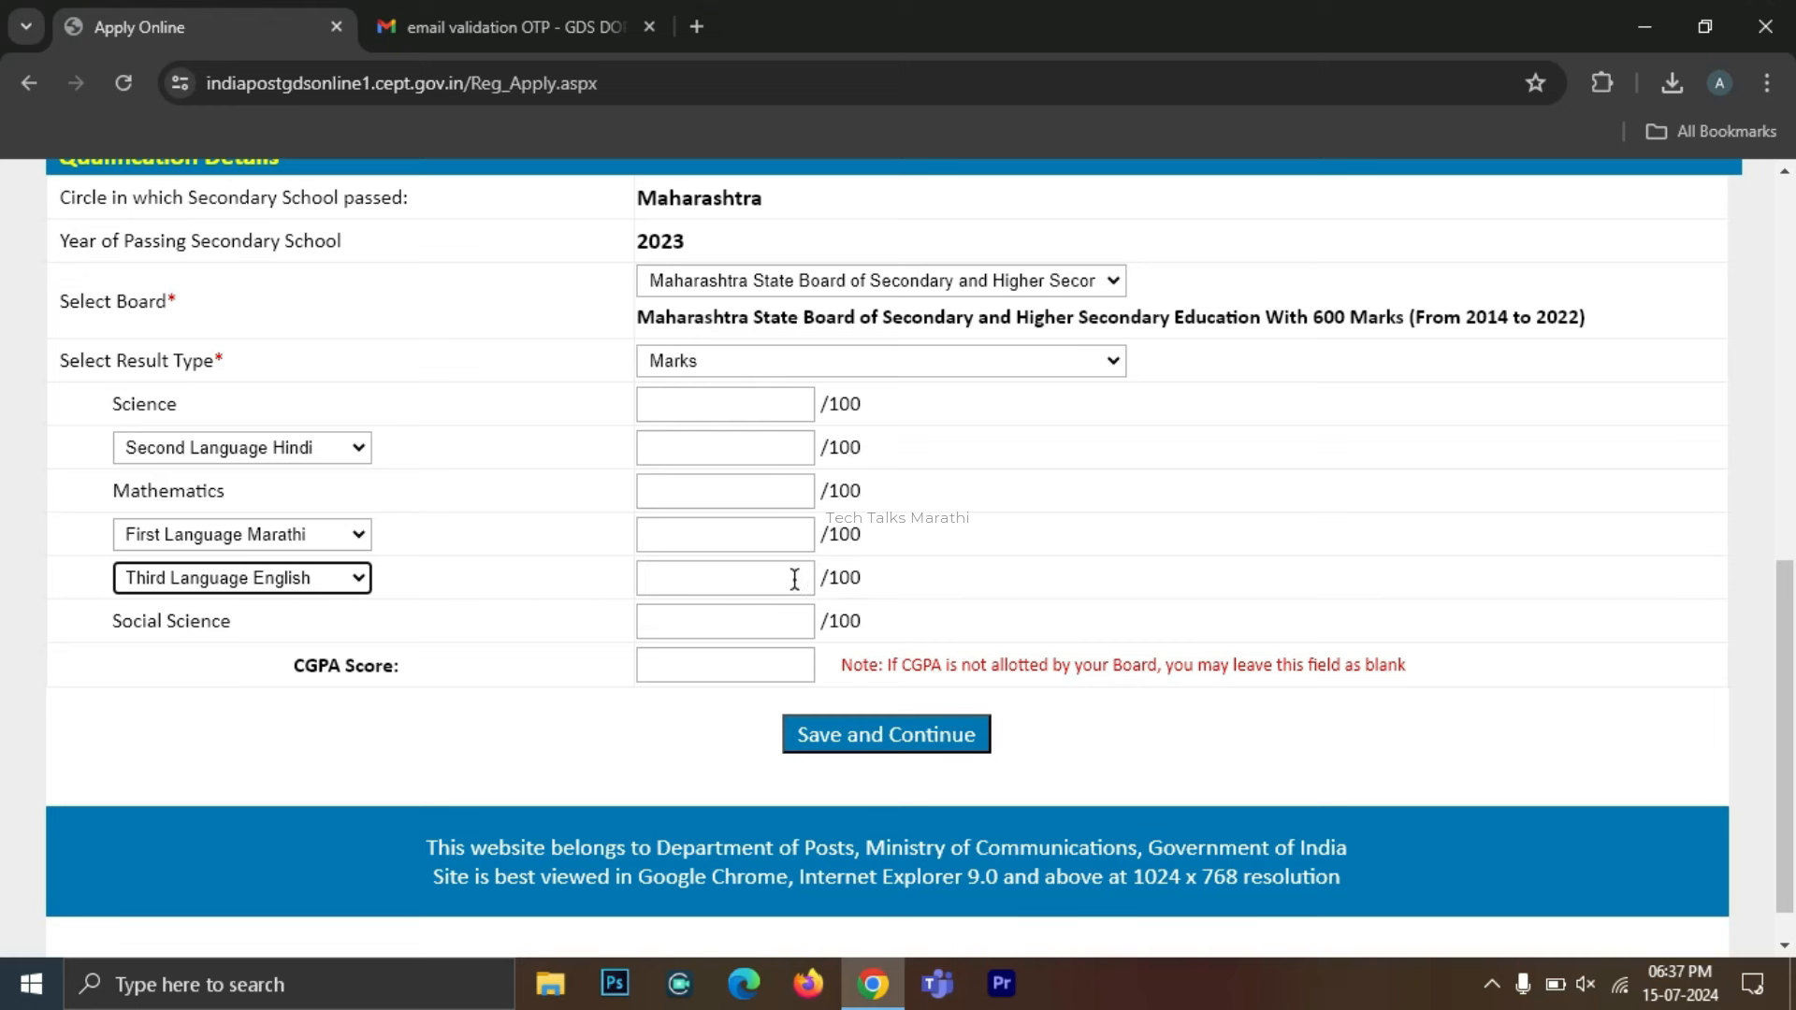
left_click(734, 567)
Enter the marks 40, 40, 50, 37, 37 and 55 in order from Science to Social Science, leave CGPA blank, and save and continue.
left_click(145, 617)
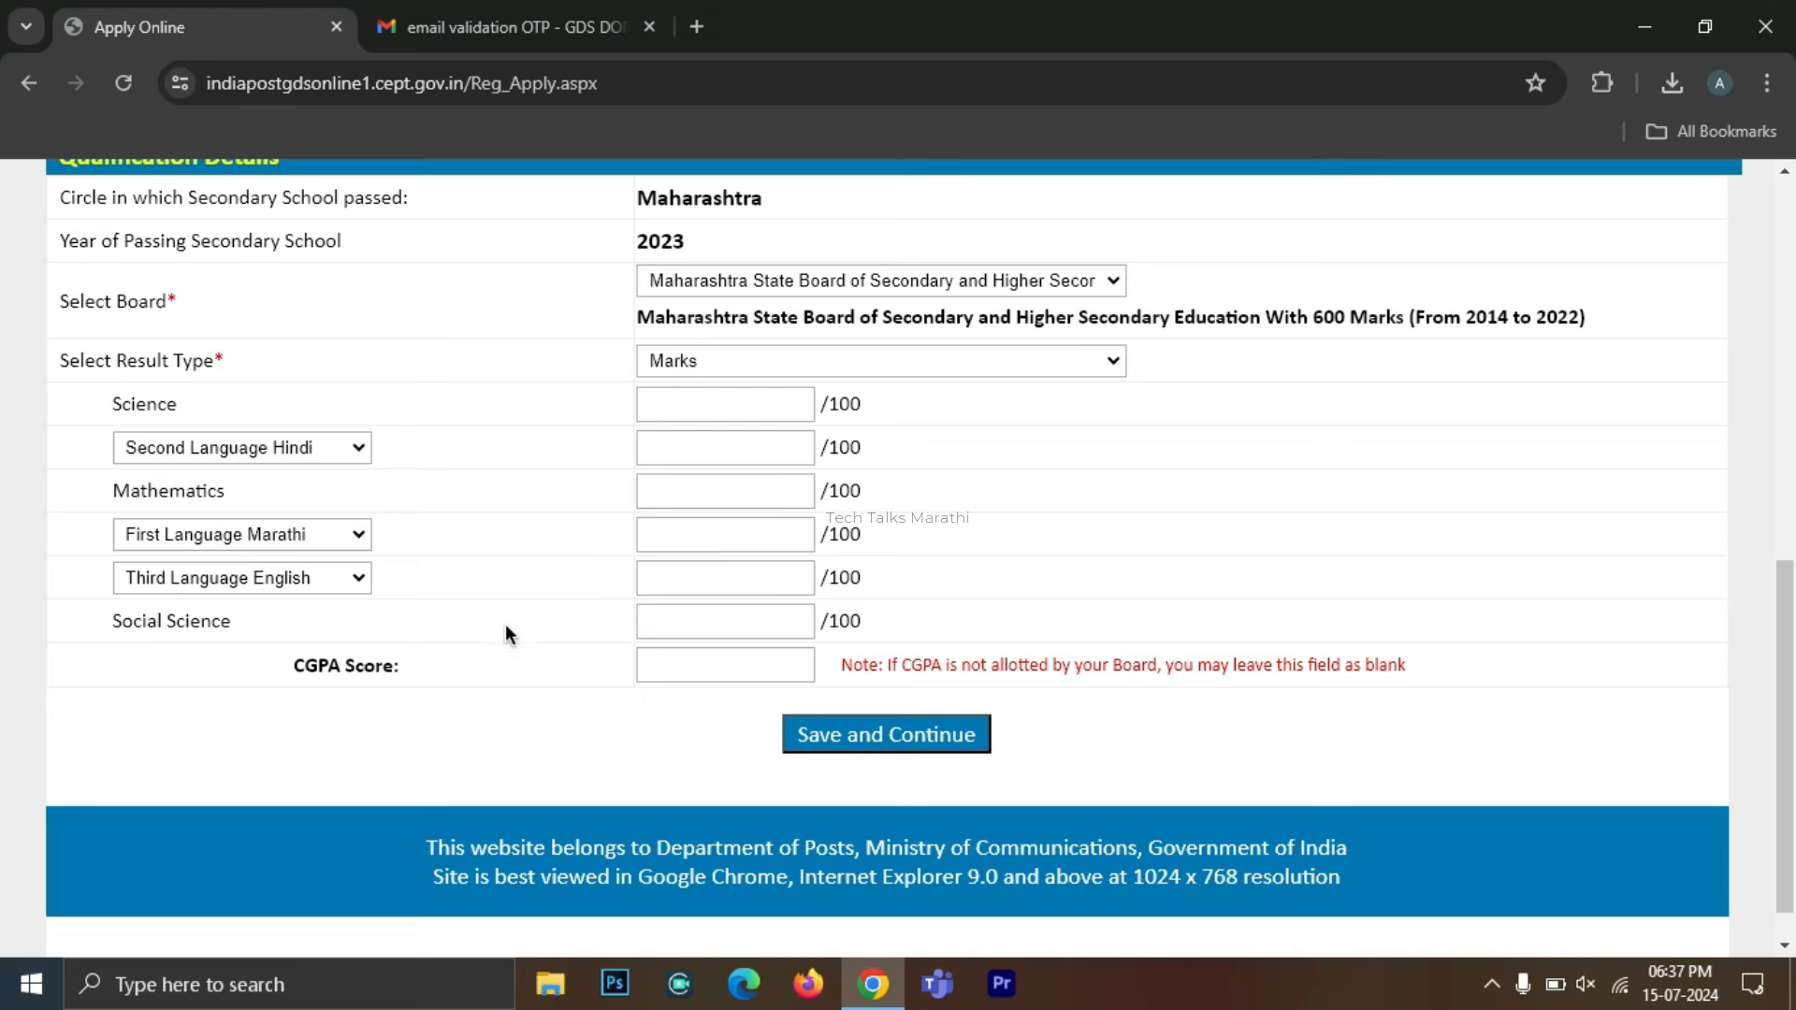
left_click(712, 619)
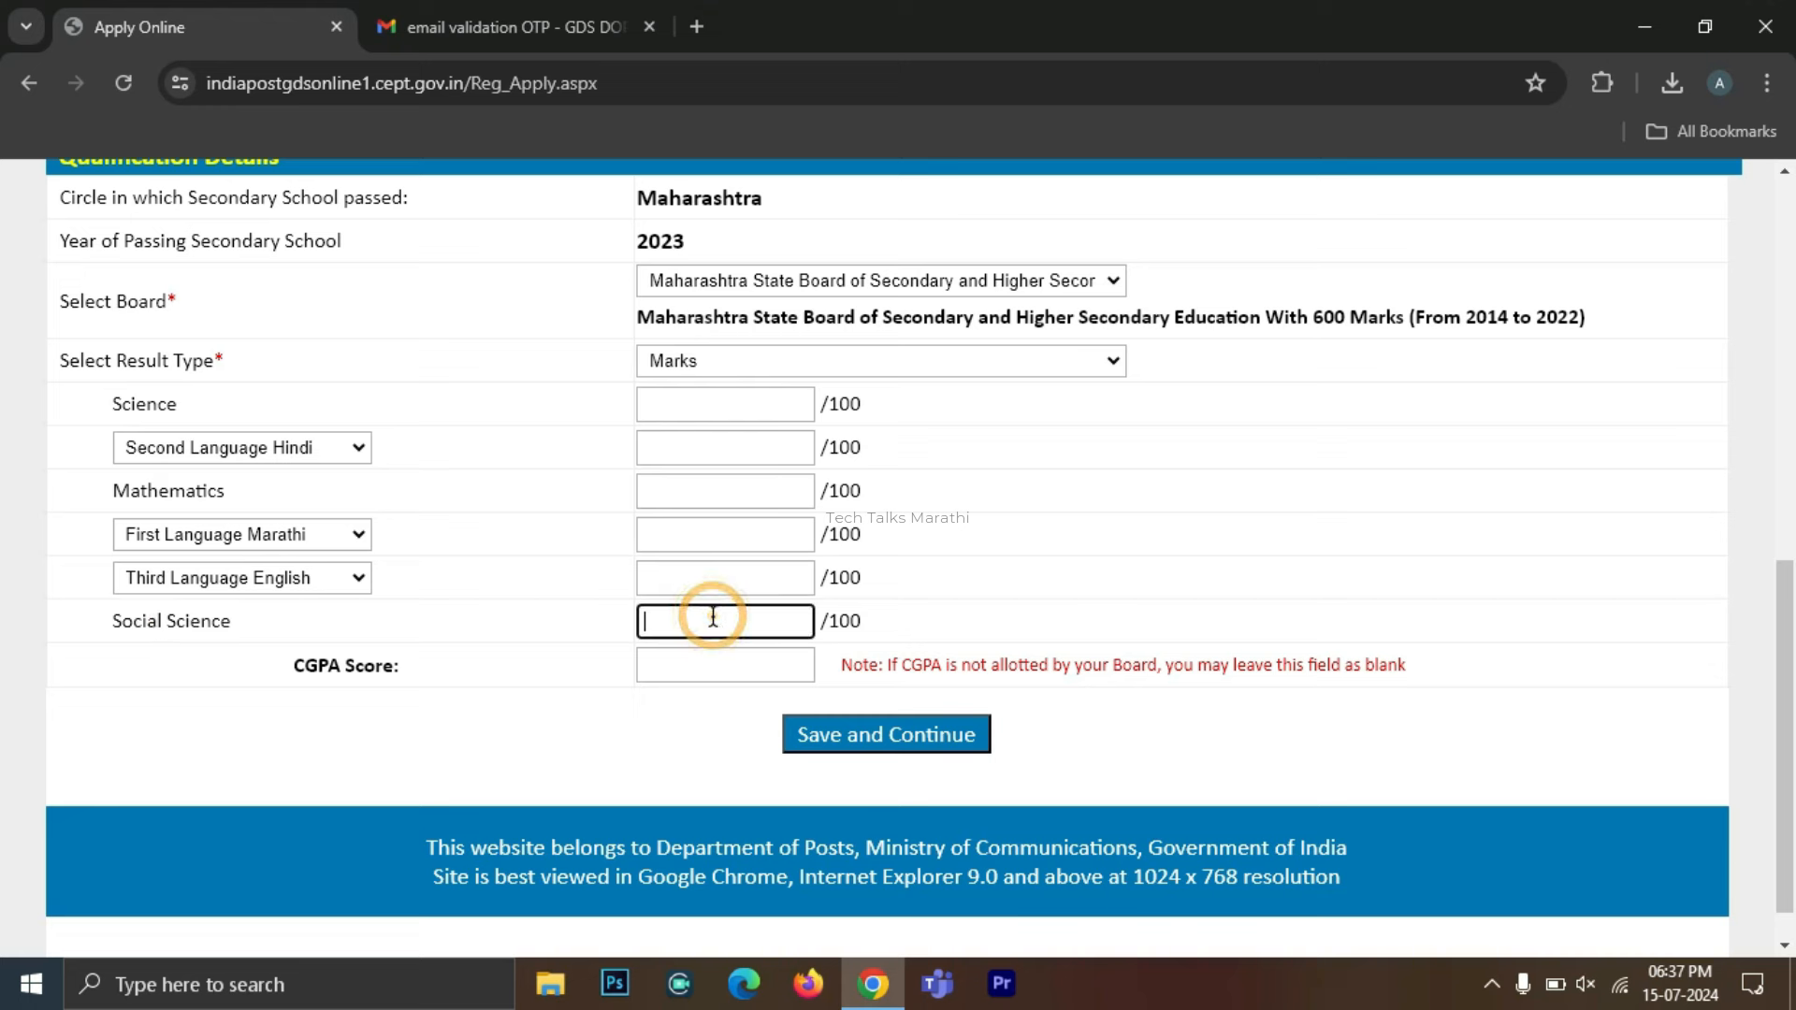
left_click(967, 512)
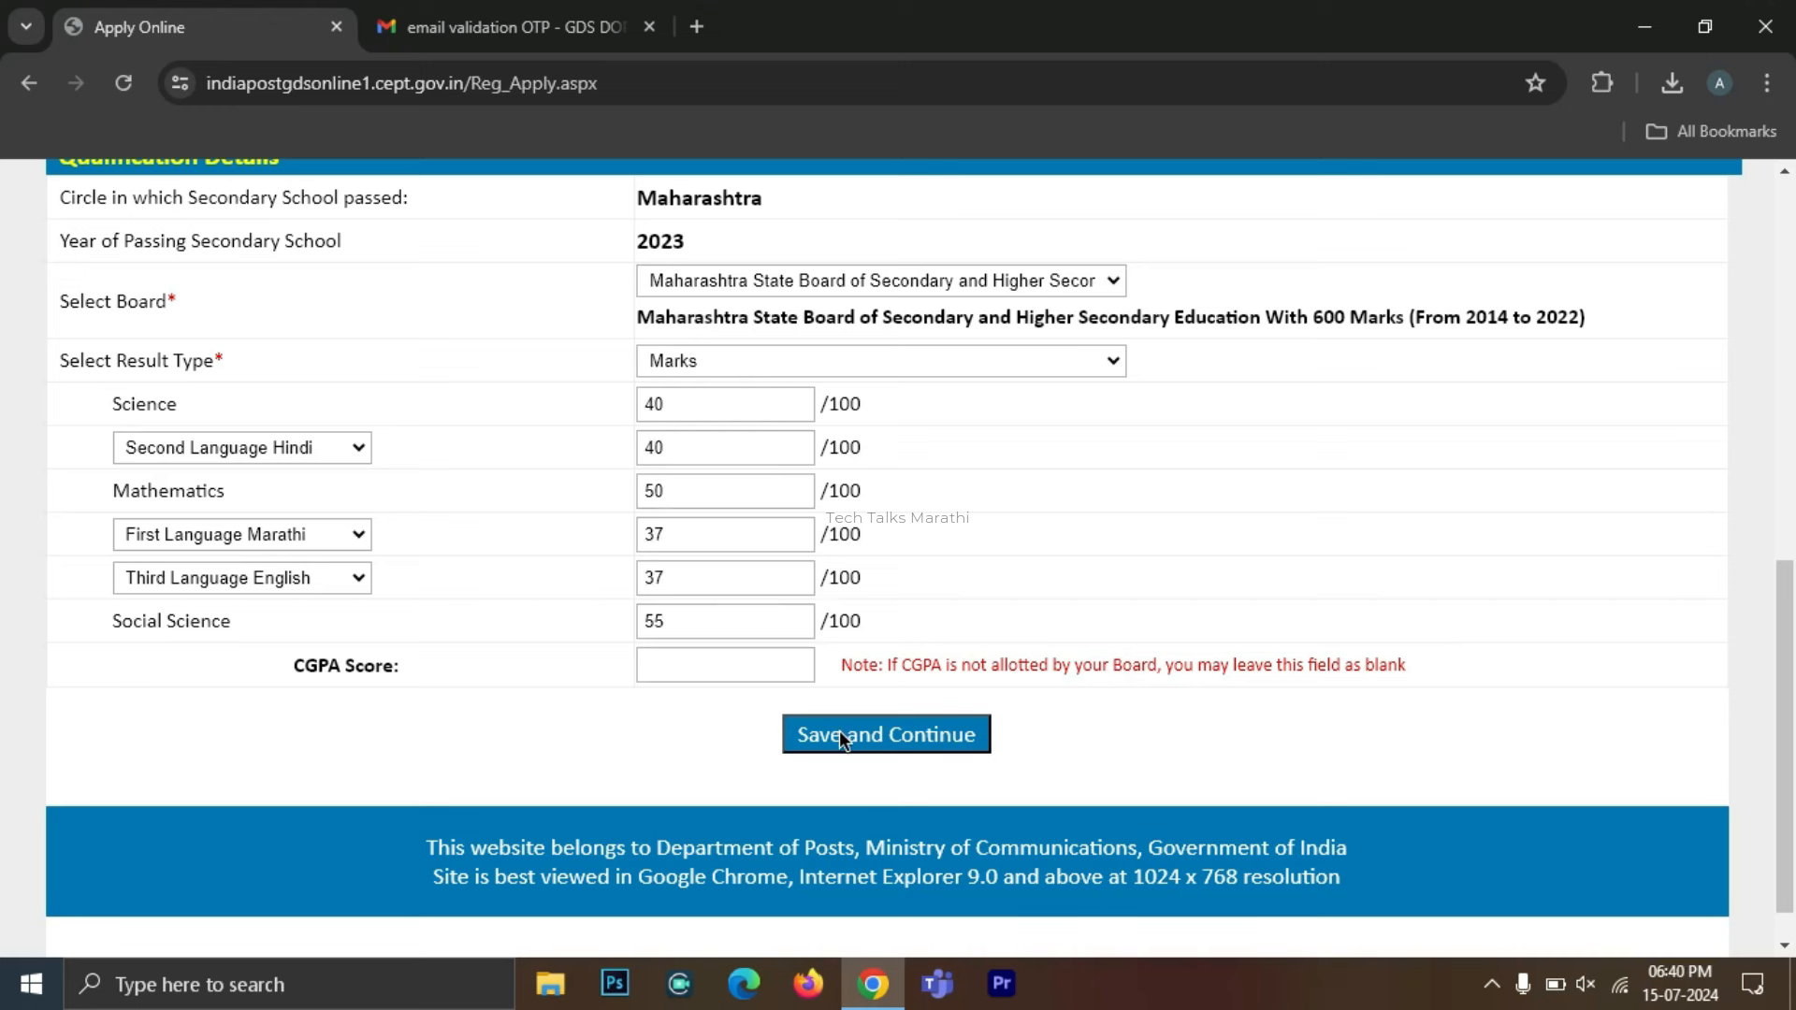
left_click(956, 735)
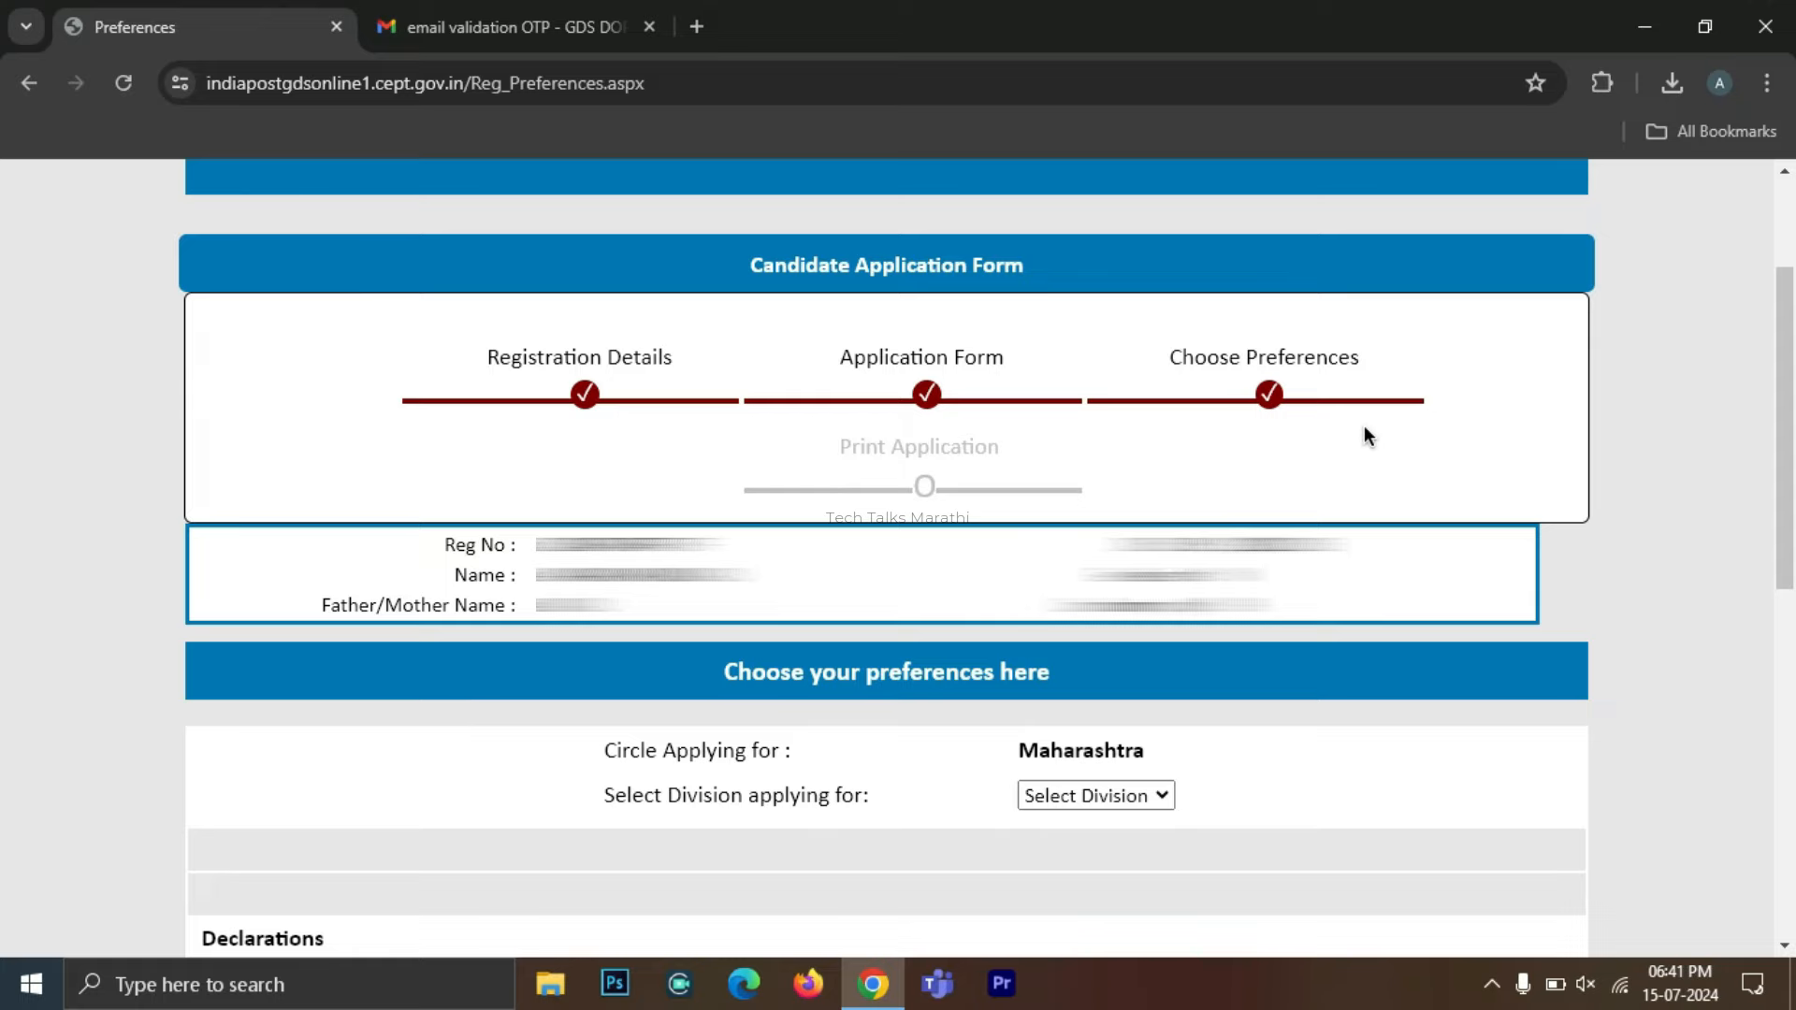
Choose Aurangabad Division as the division applying for in the Maharashtra circle.
scroll(1314, 564, "up", 2)
scroll(1314, 564, "down", 4)
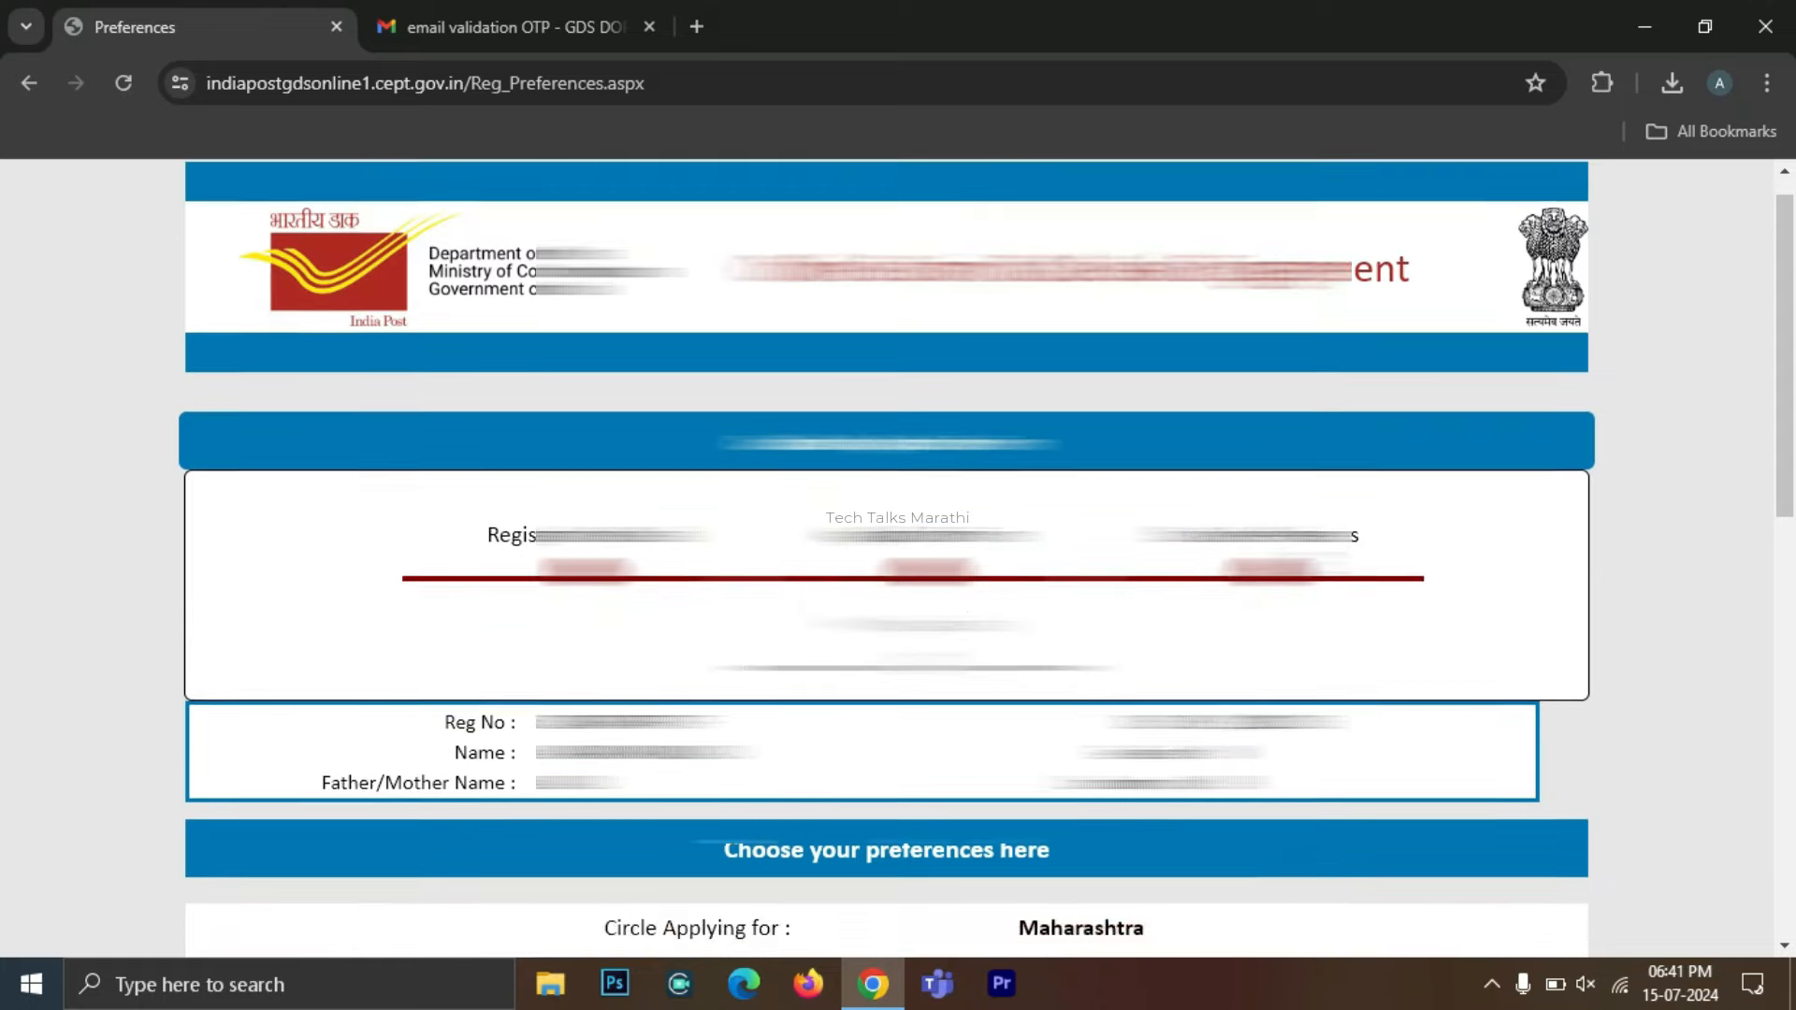
scroll(1072, 352, "down", 3)
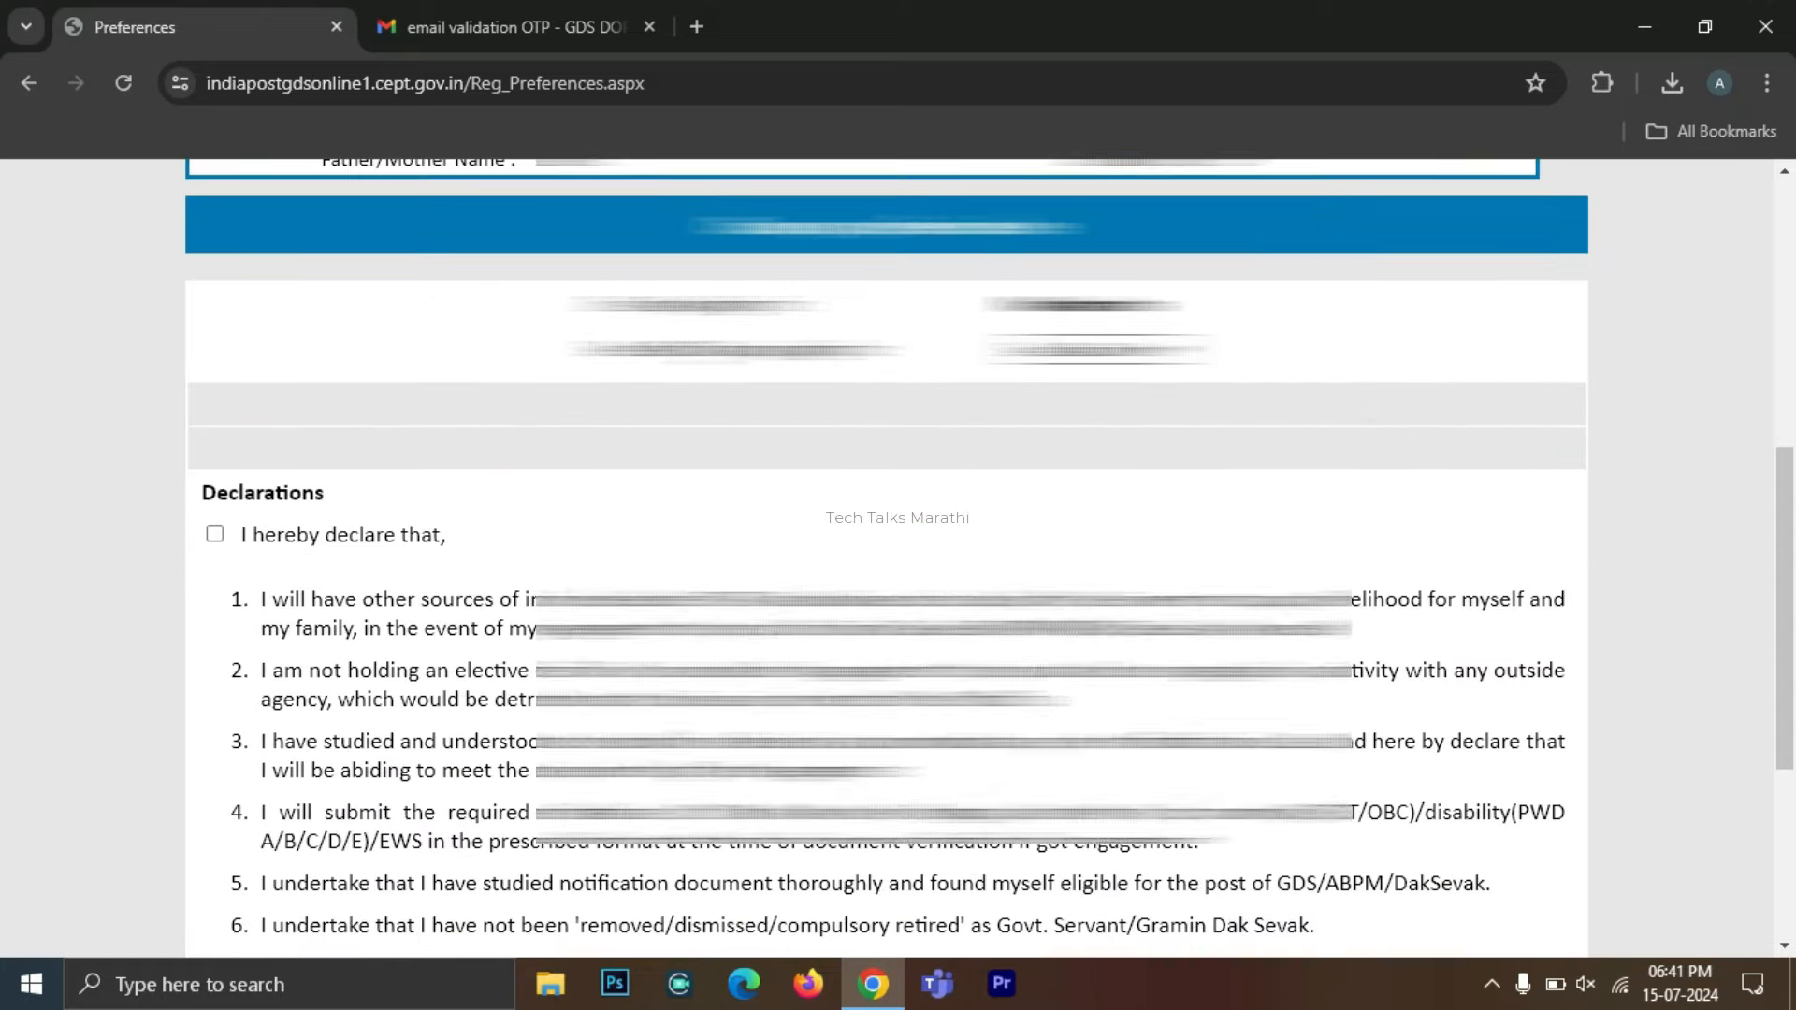
left_click(1086, 352)
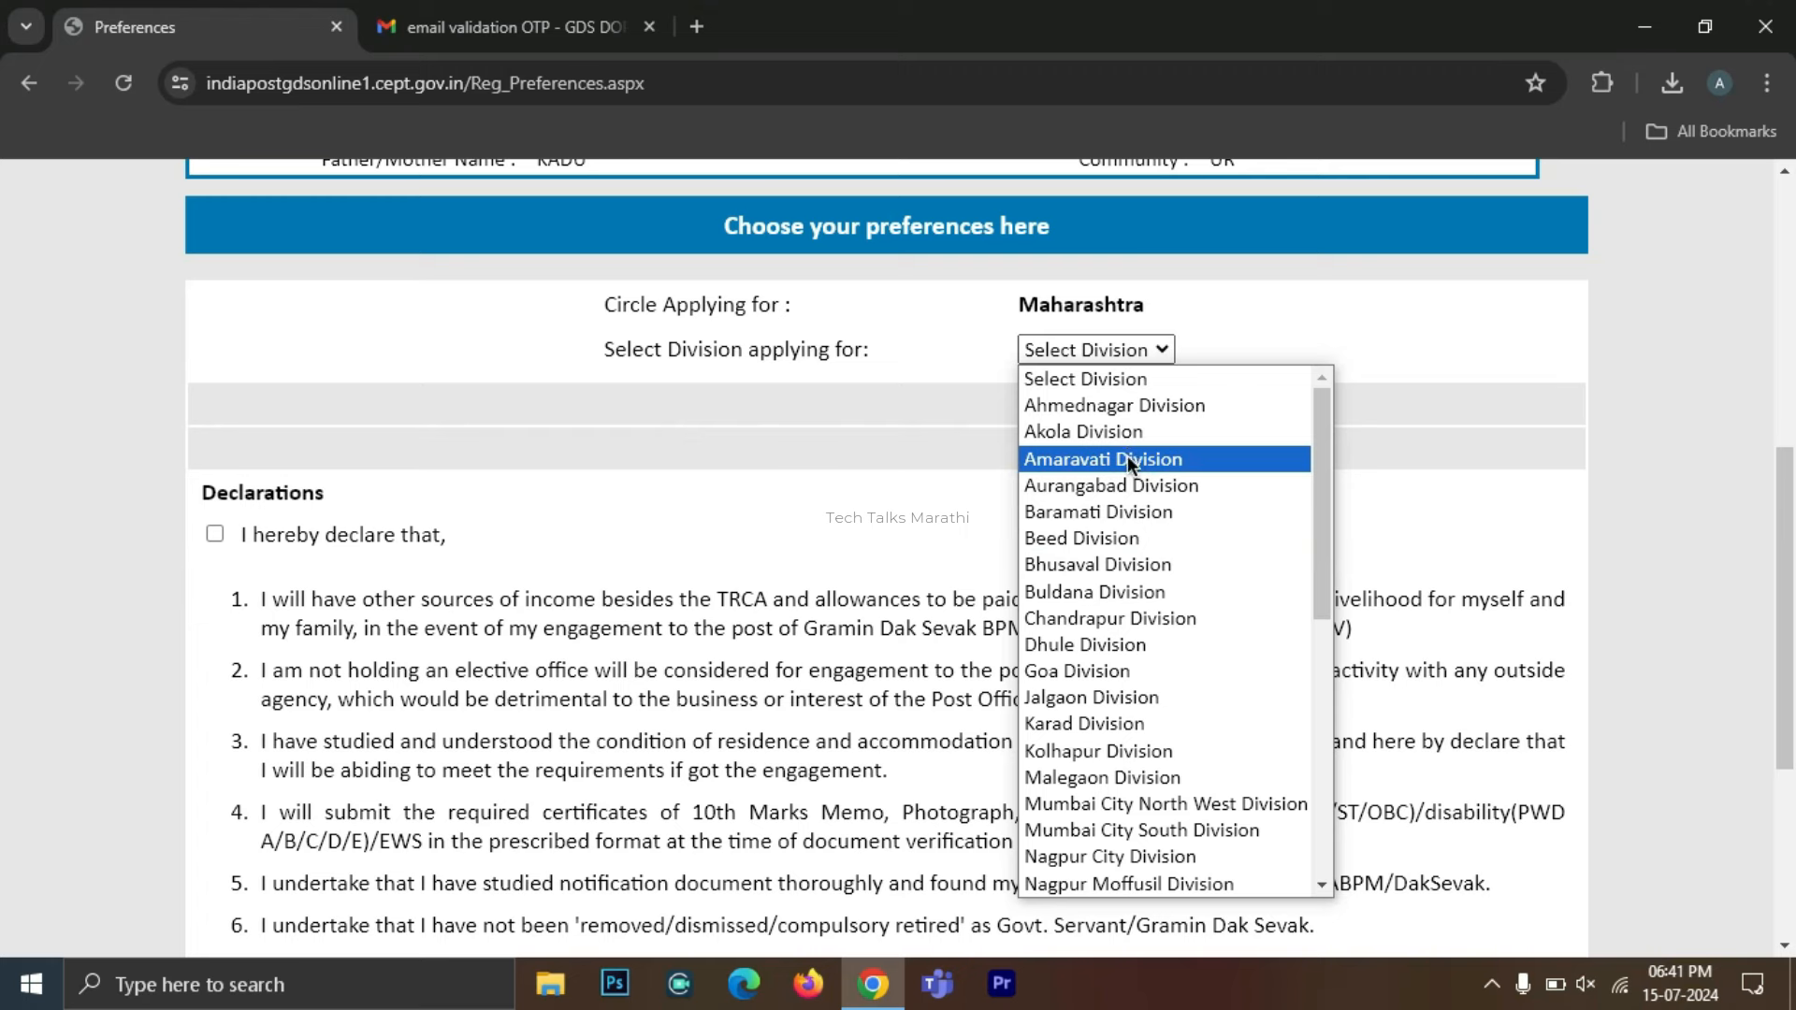
left_click(1183, 485)
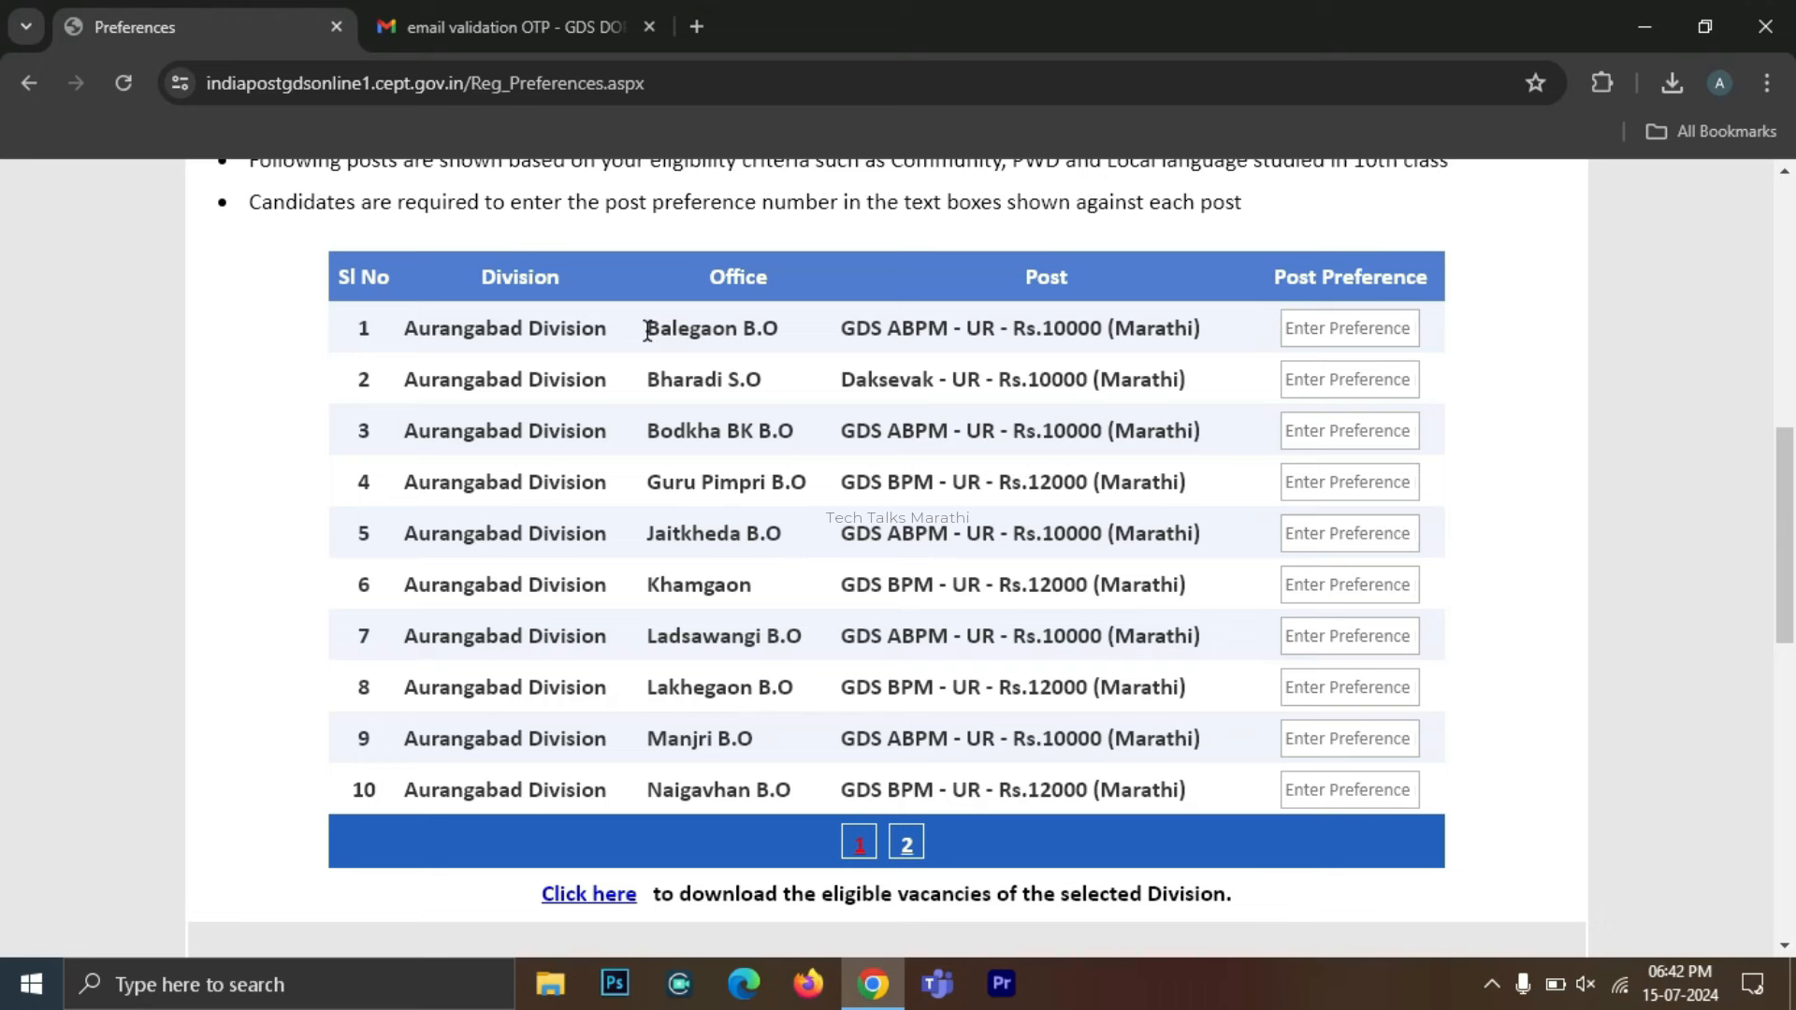
Examine the office, post type, community, pay and language in the first Aurangabad Division vacancy.
left_click_drag(647, 330, 739, 327)
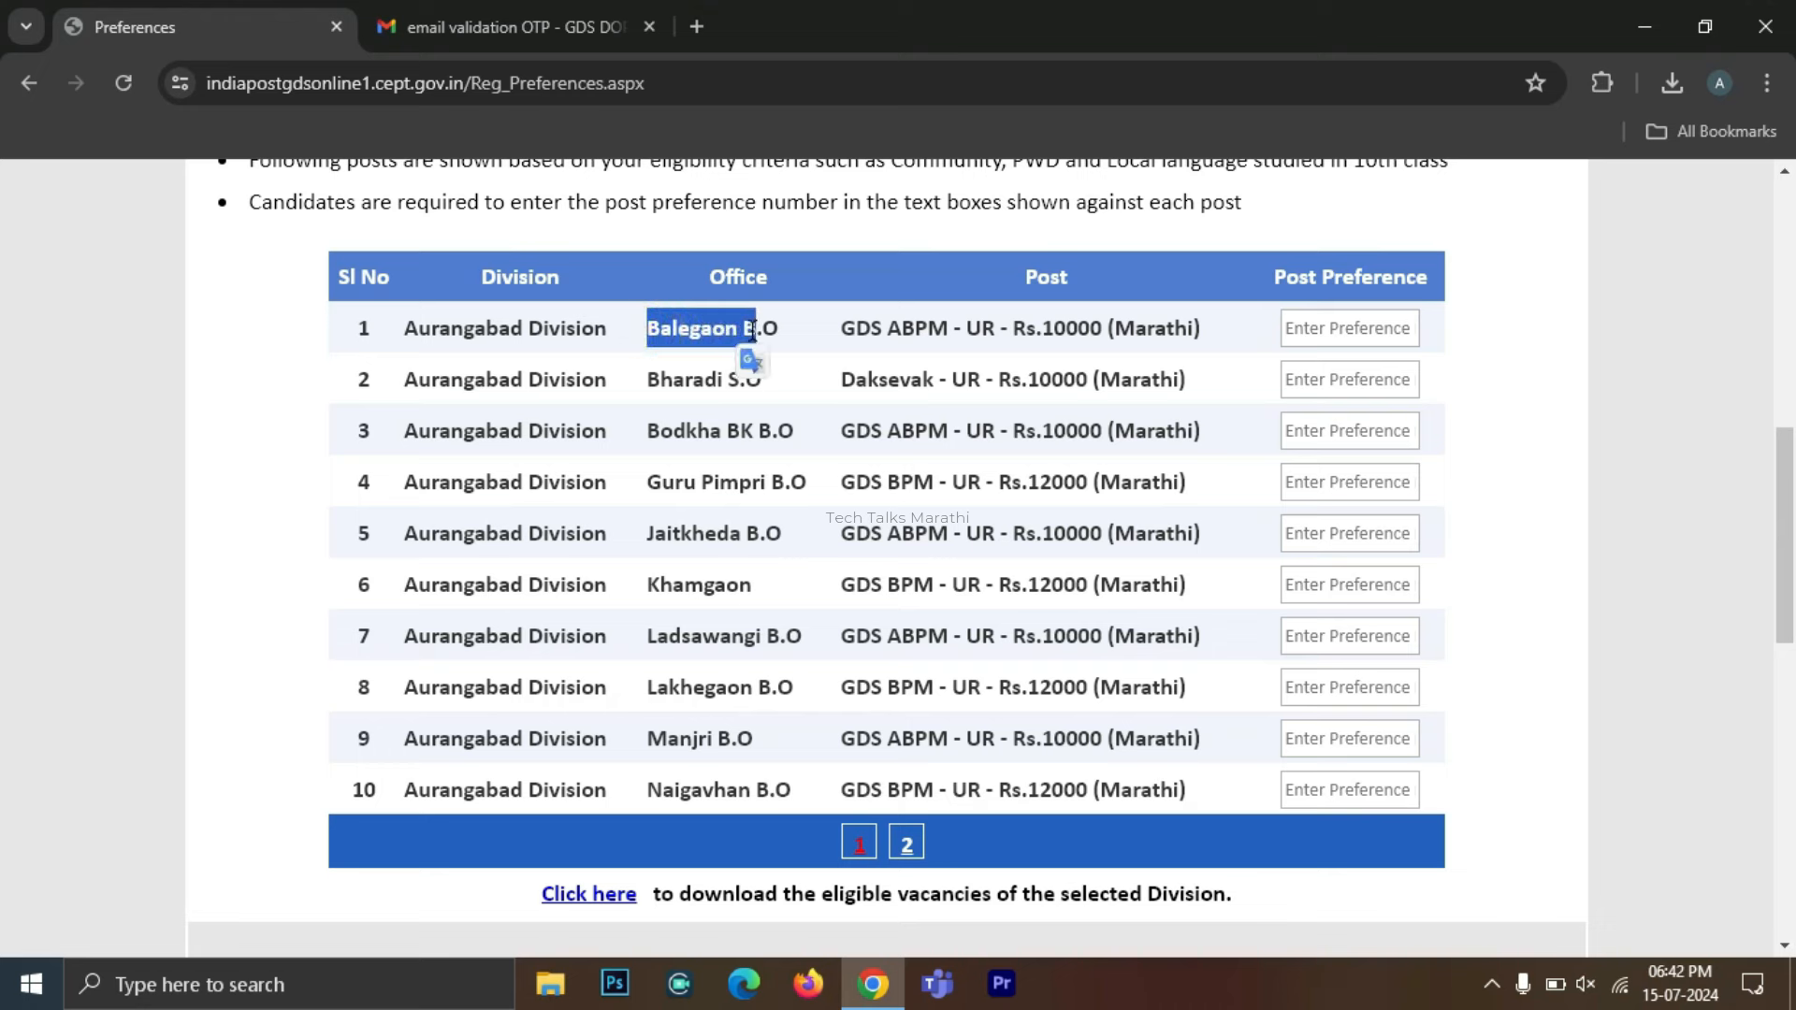
left_click(853, 324)
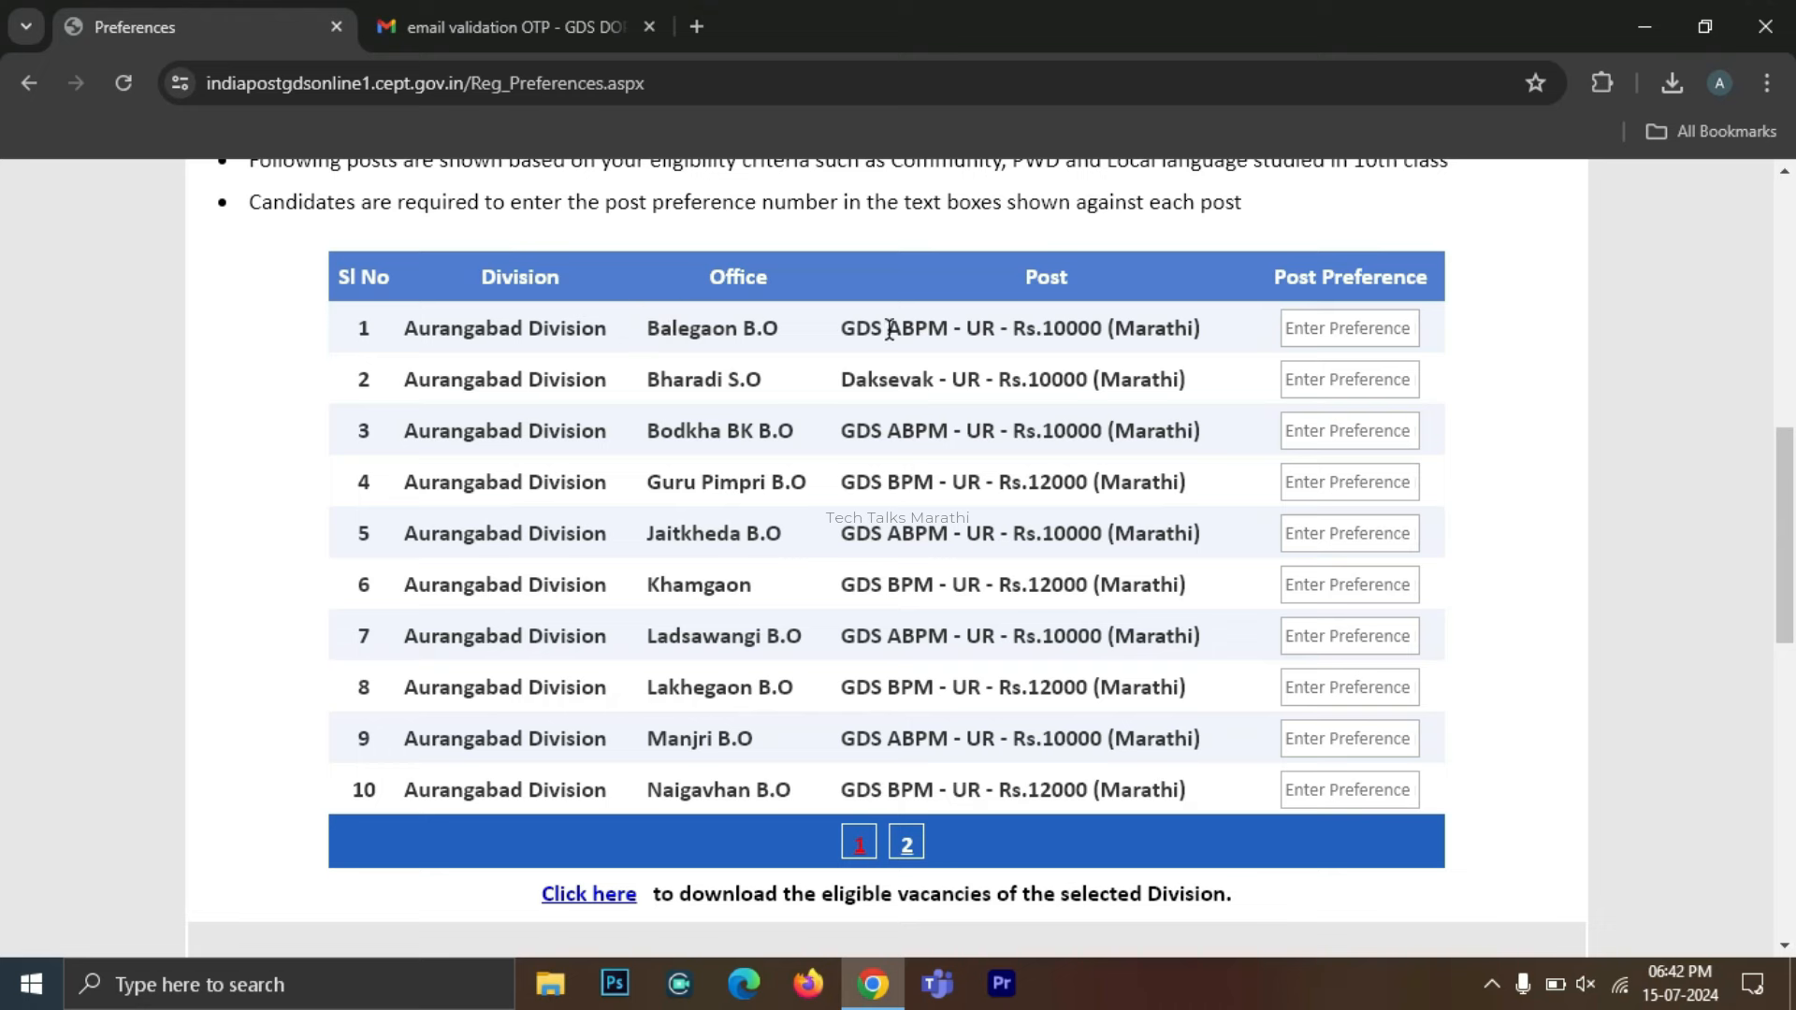
left_click_drag(887, 327, 941, 328)
double_click(982, 326)
left_click(985, 321)
double_click(985, 335)
left_click(983, 326)
left_click(1189, 329)
Number the post preferences, giving Shendra MIDC Area S.O 6, Tirthpuri B.O 15 and Walsa Wadala B.O 16, and choose Maharashtra and Aurangabad Division for document verification.
left_click(905, 851)
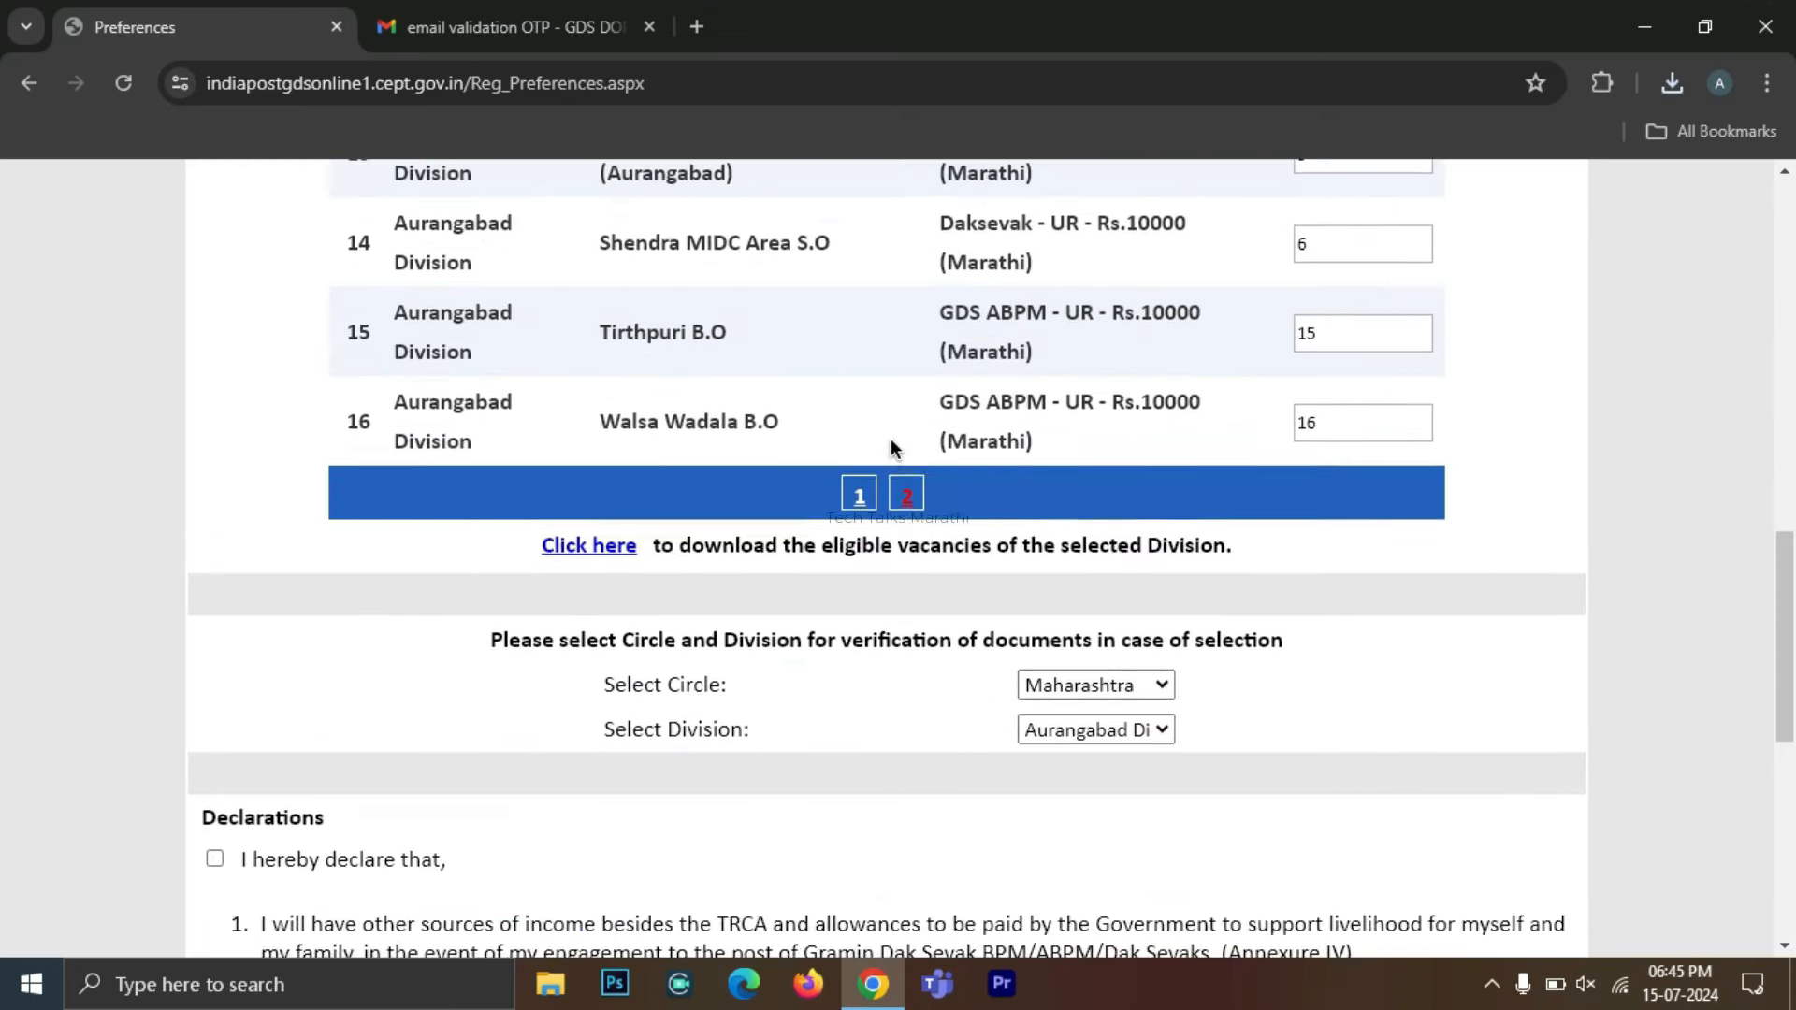
scroll(889, 445, "up", 2)
scroll(890, 445, "down", 2)
scroll(891, 447, "down", 3)
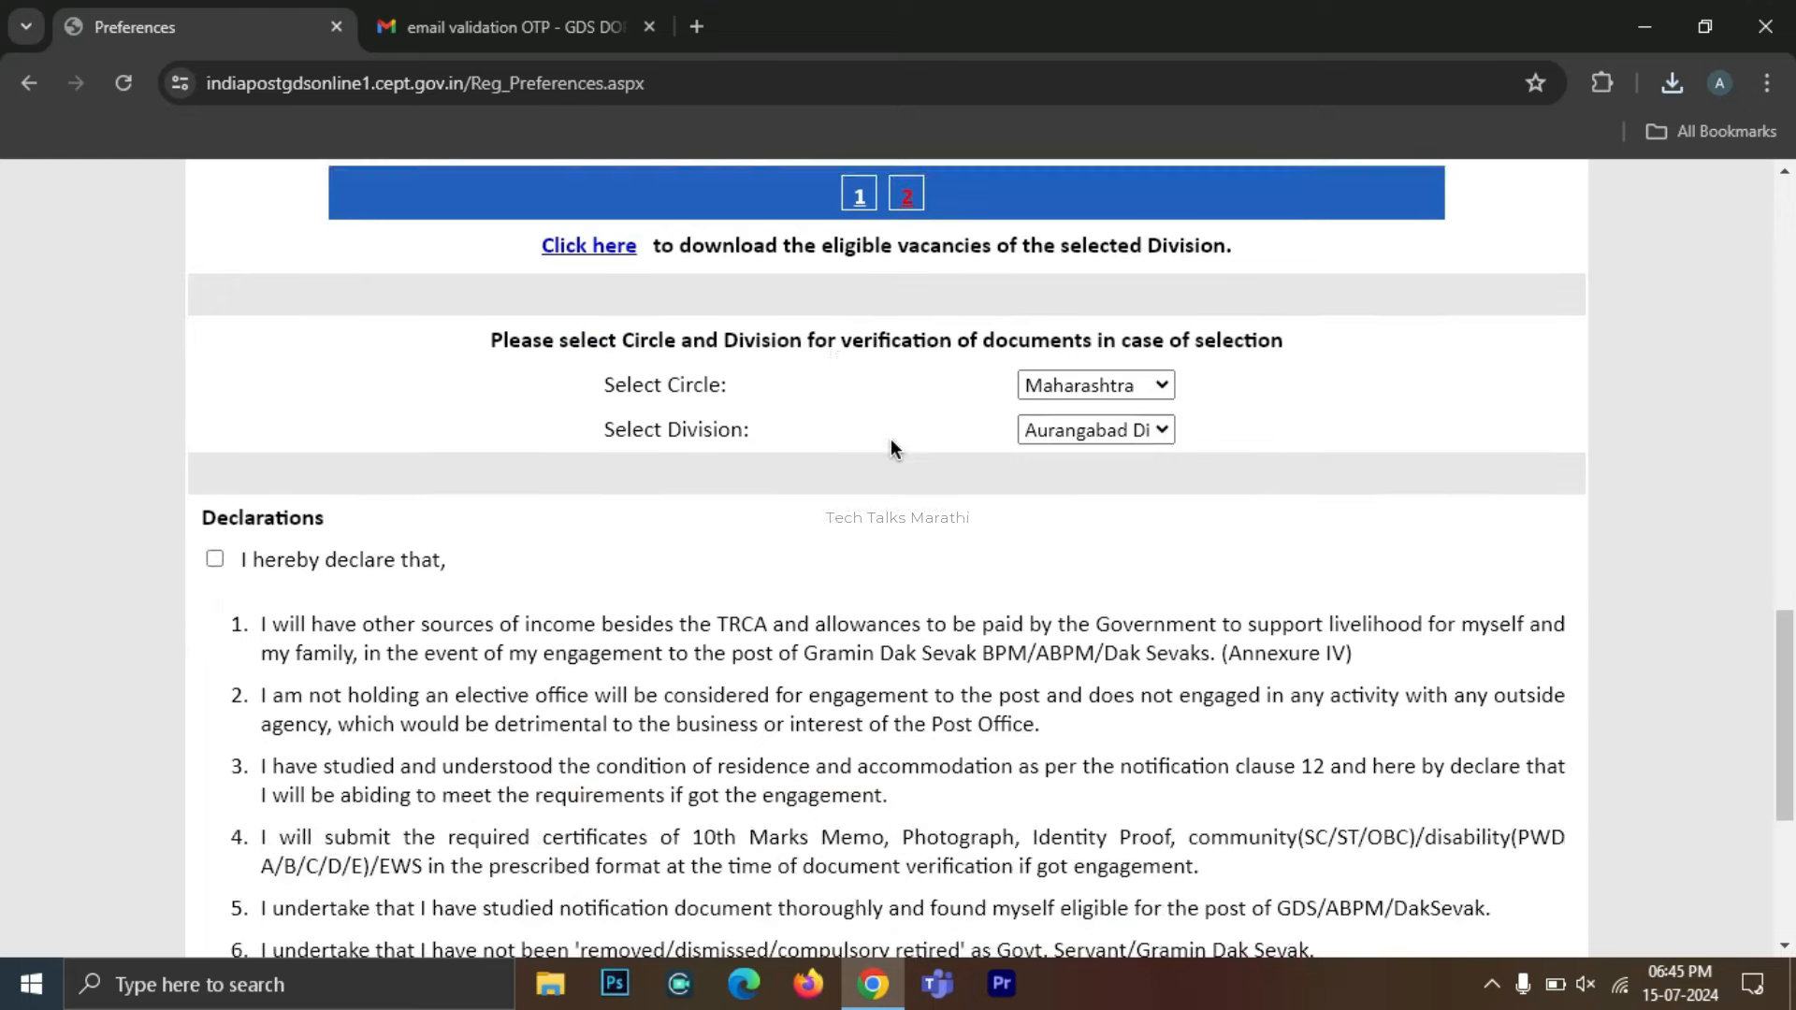
Accept the declarations, save the preferences and proceed to the fee stage, acknowledging the submission message.
scroll(891, 440, "down", 3)
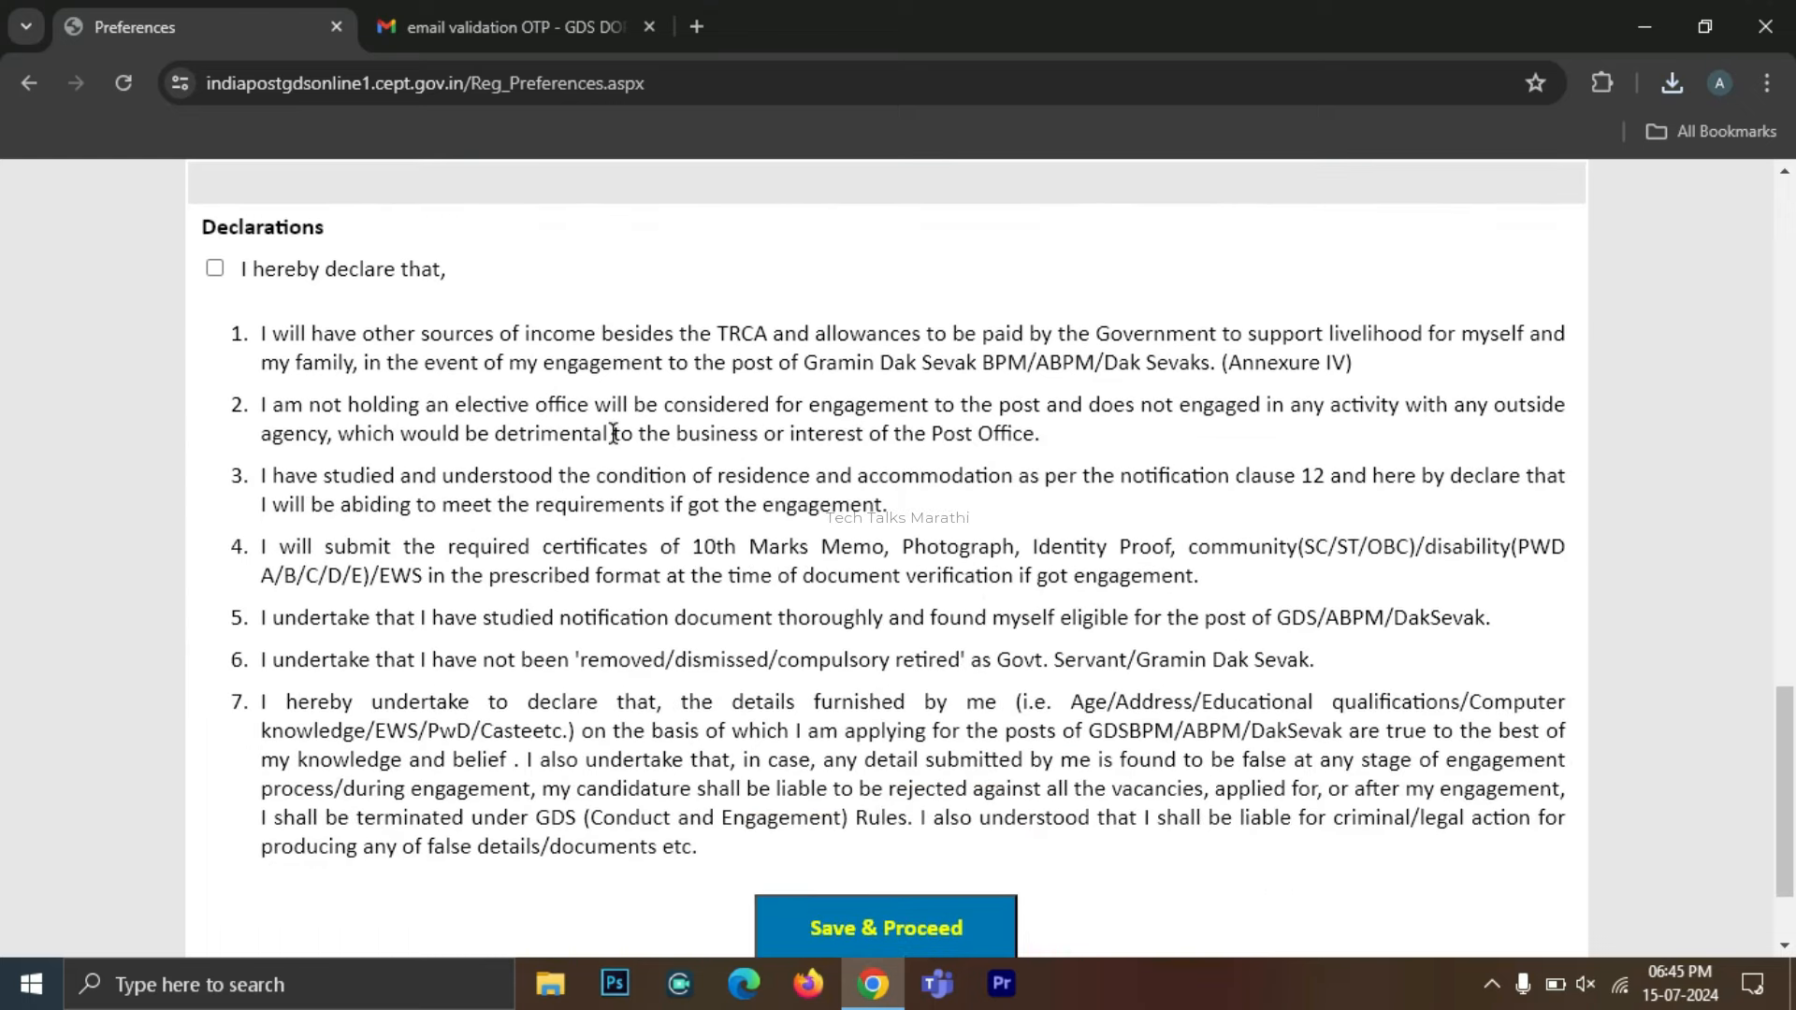
left_click(215, 269)
scroll(718, 547, "down", 2)
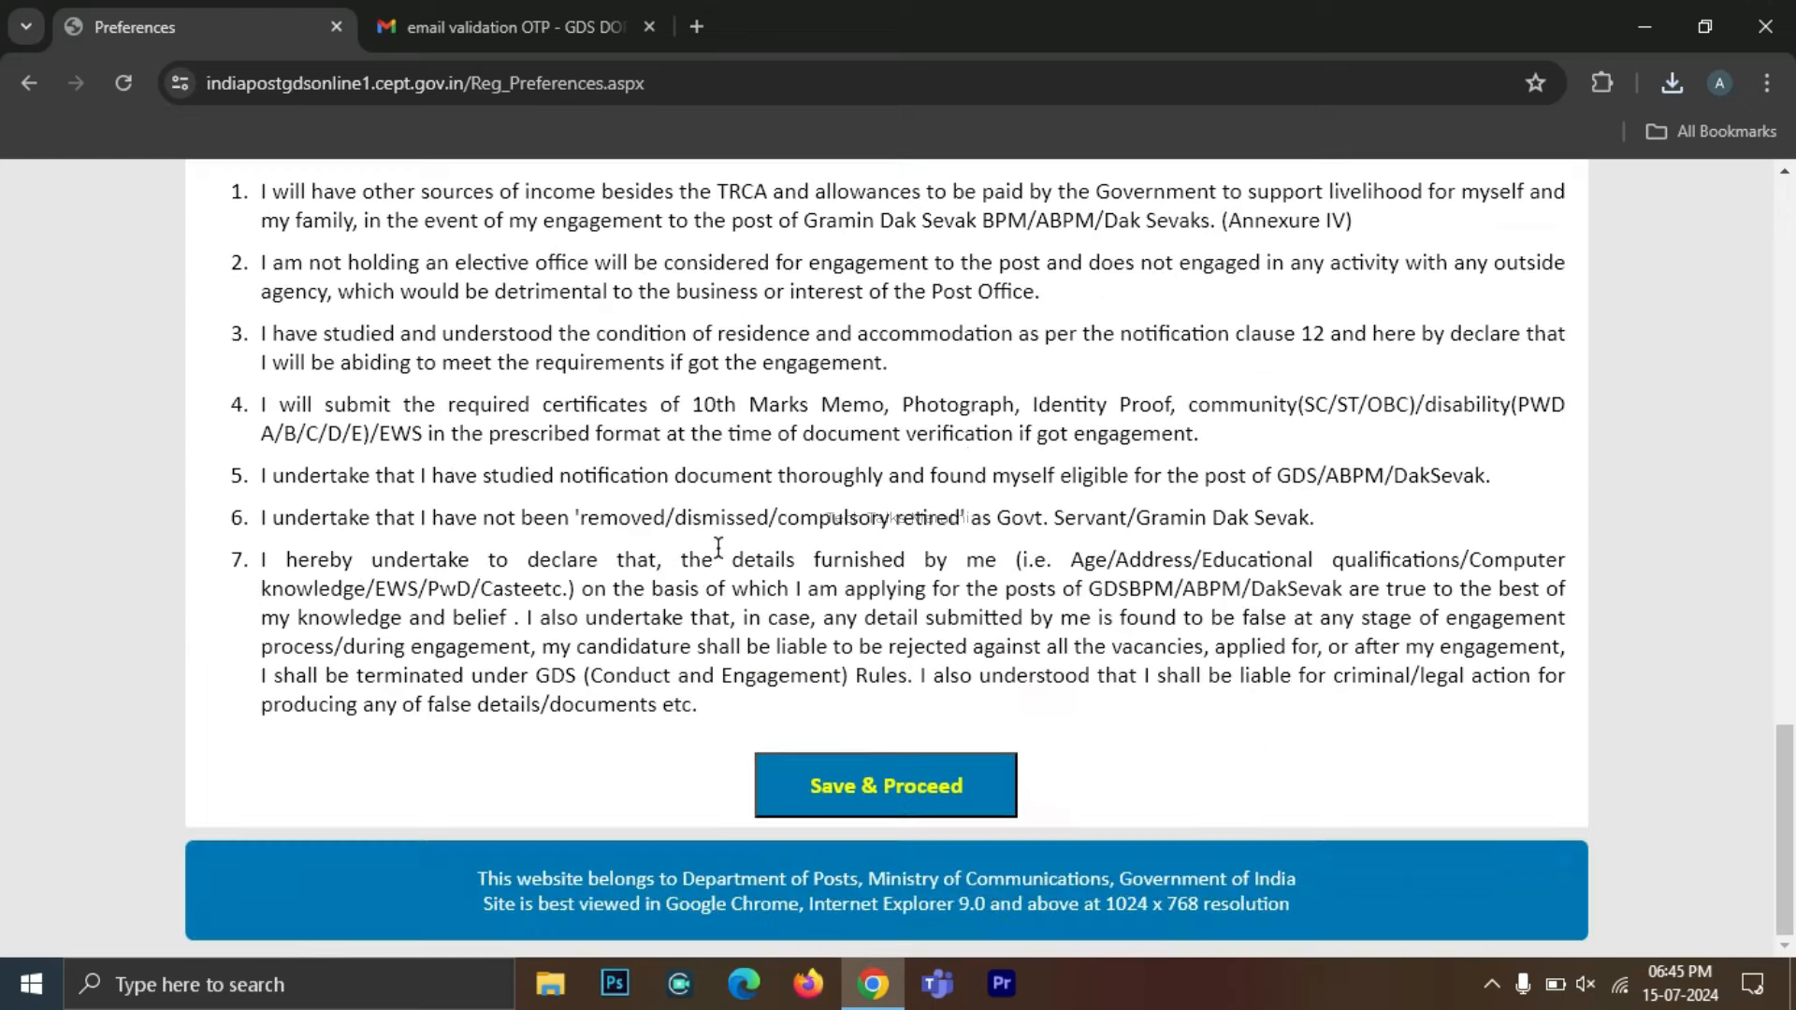
left_click(935, 784)
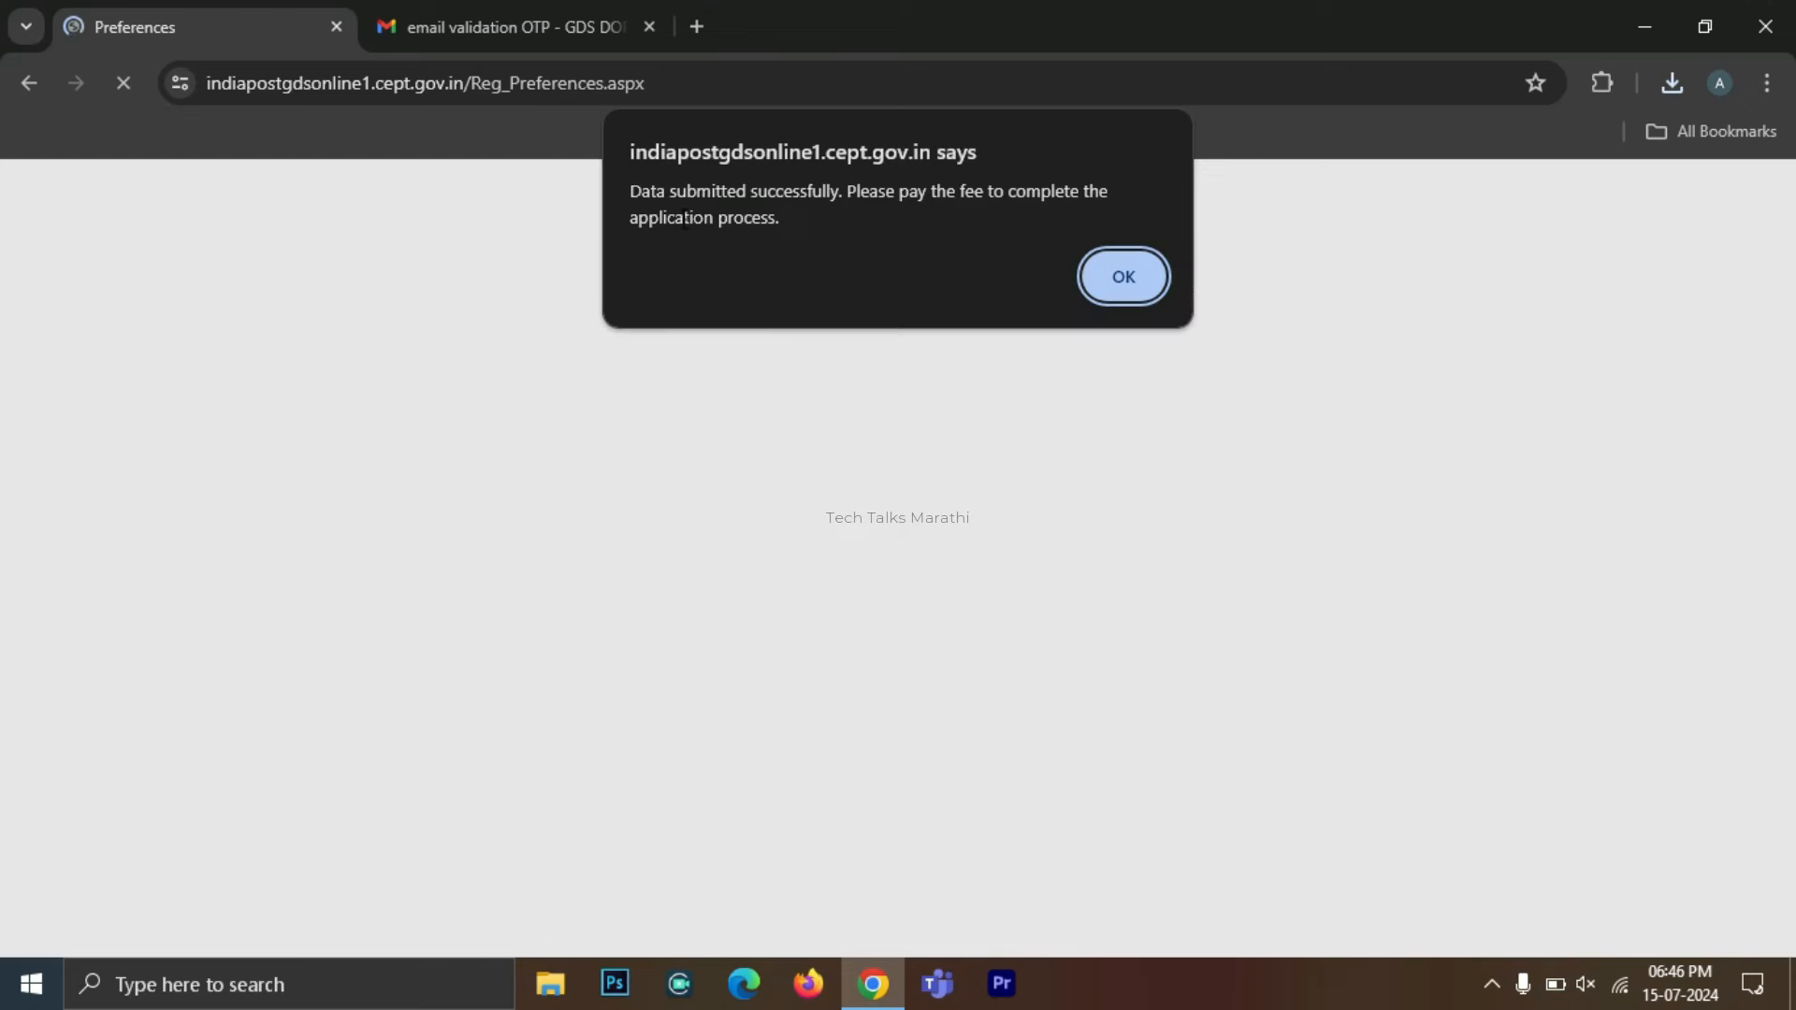
left_click(1121, 279)
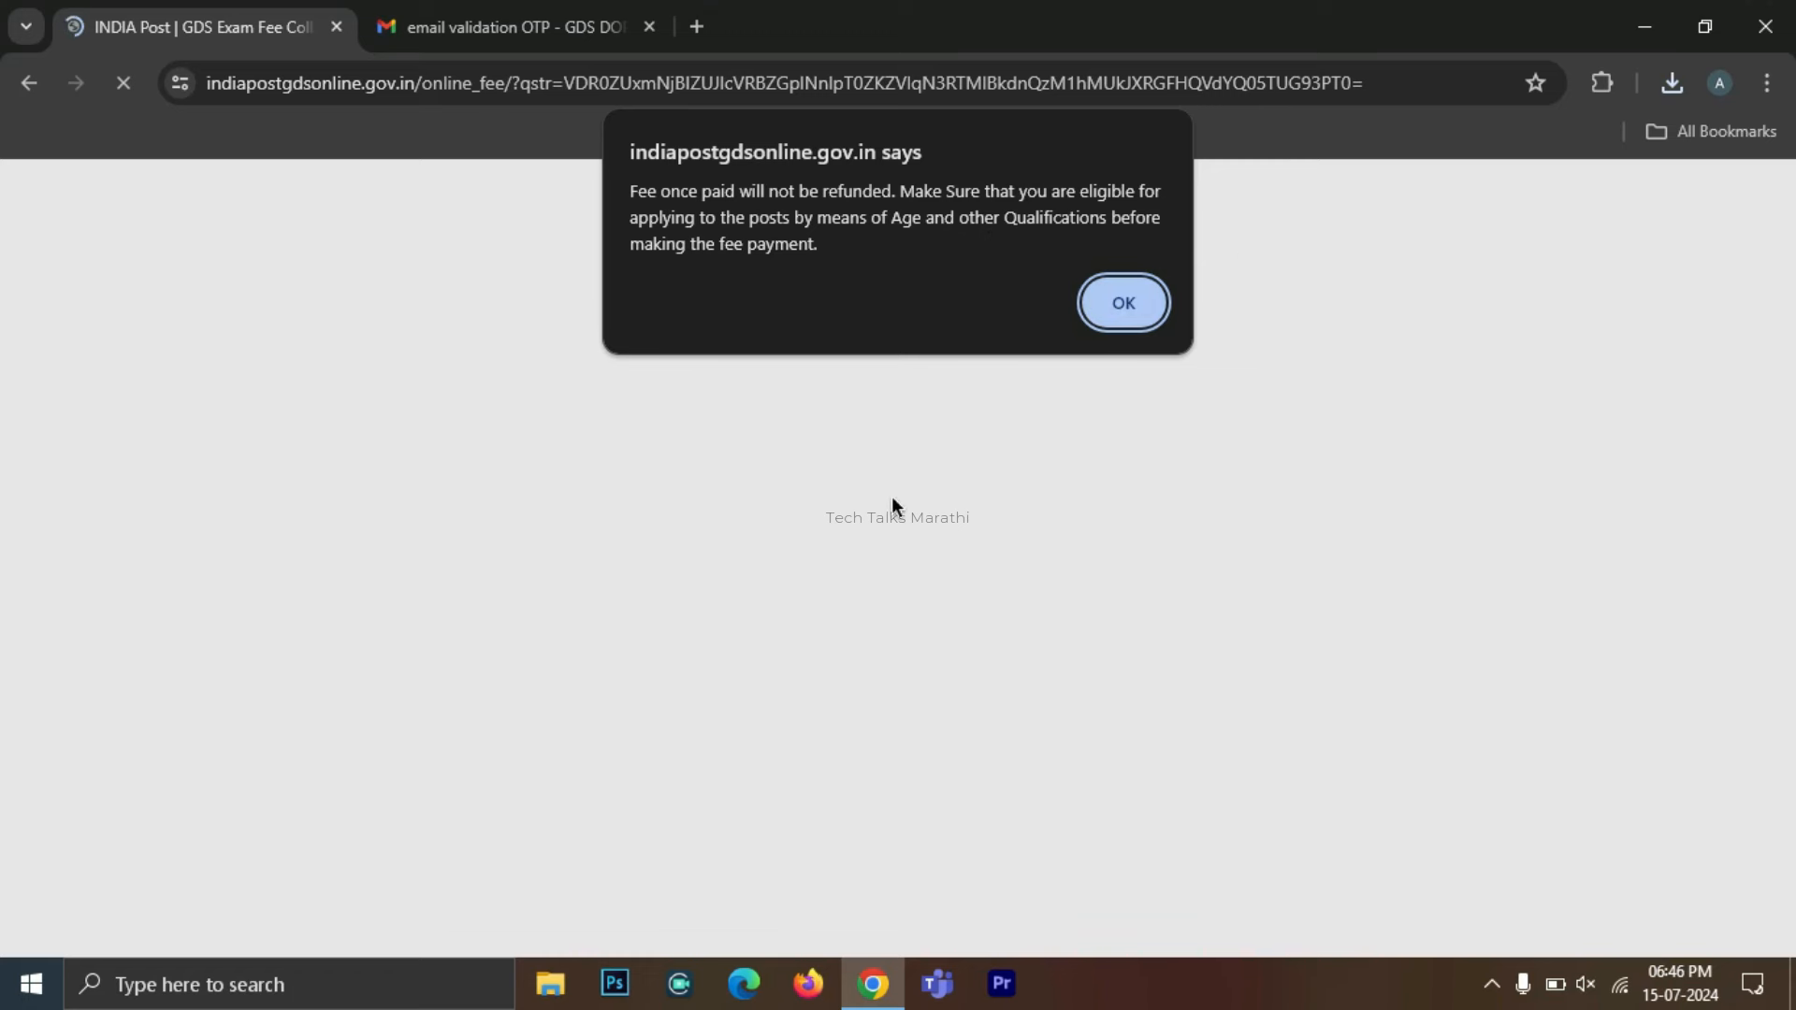
Acknowledge the non-refundable fee notice and proceed to pay for the Gramin Dak Sevak application.
left_click(1124, 303)
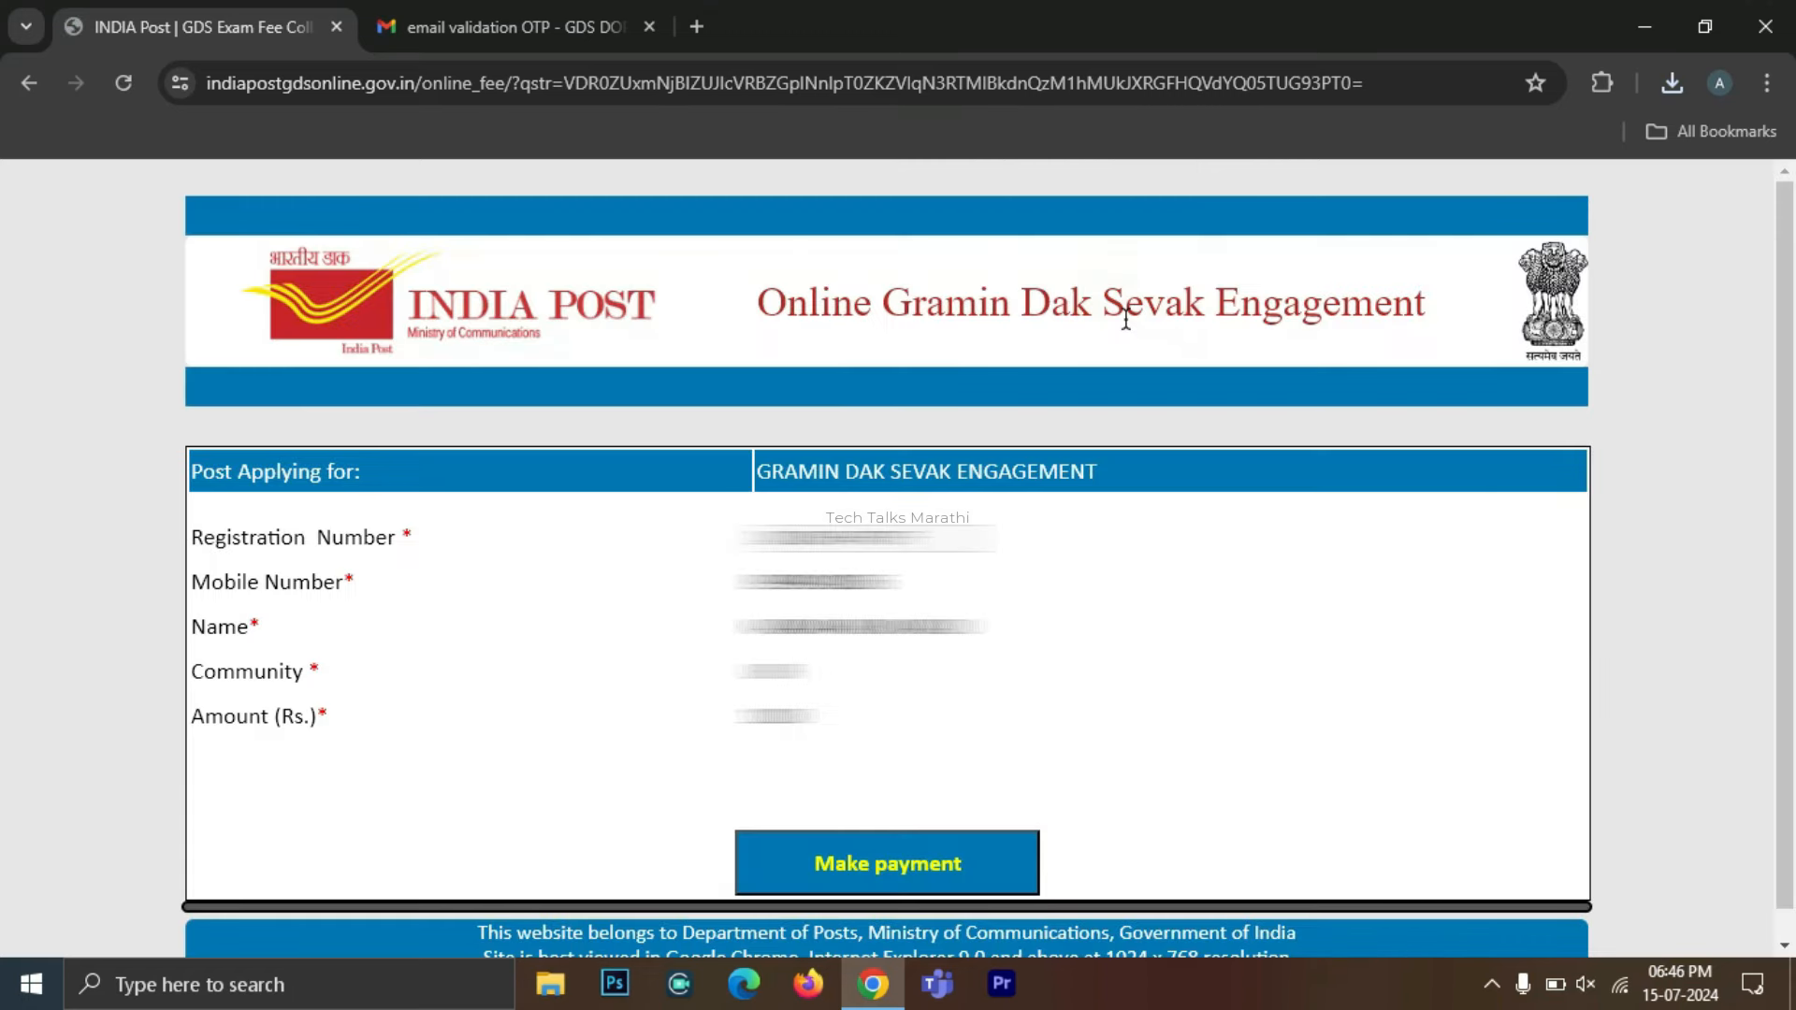
scroll(849, 846, "down", 1)
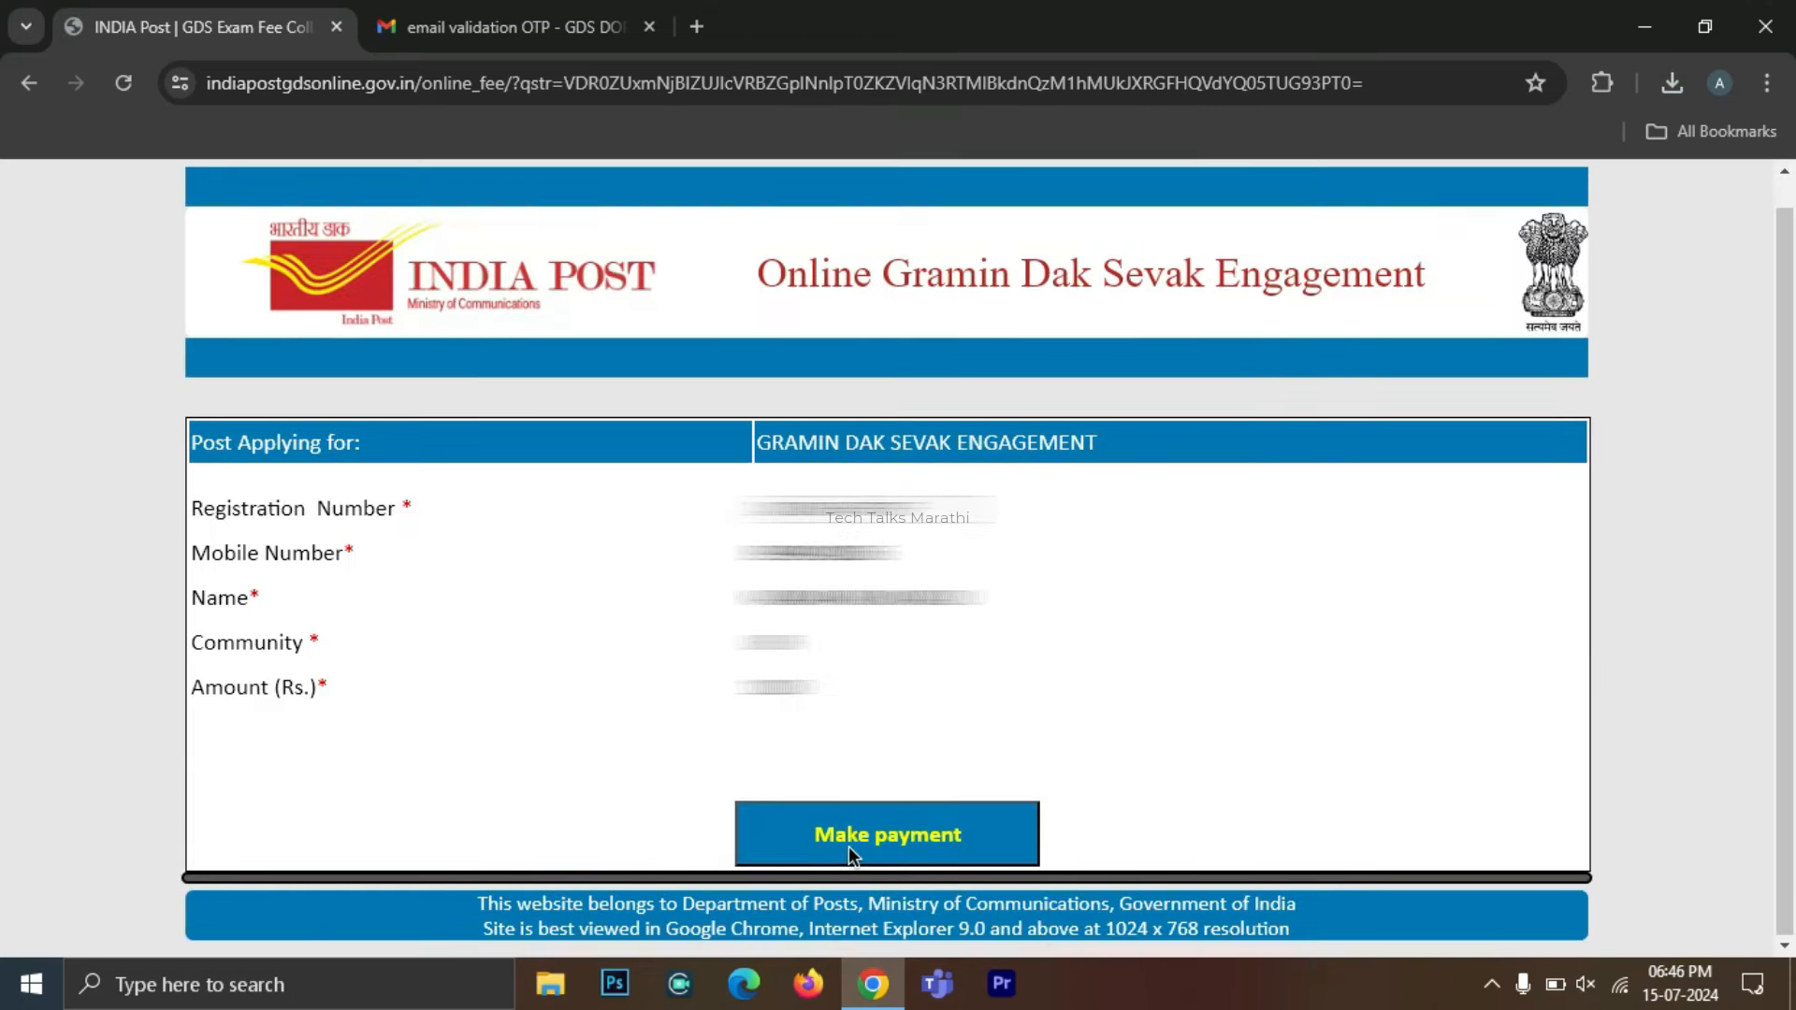
left_click(953, 839)
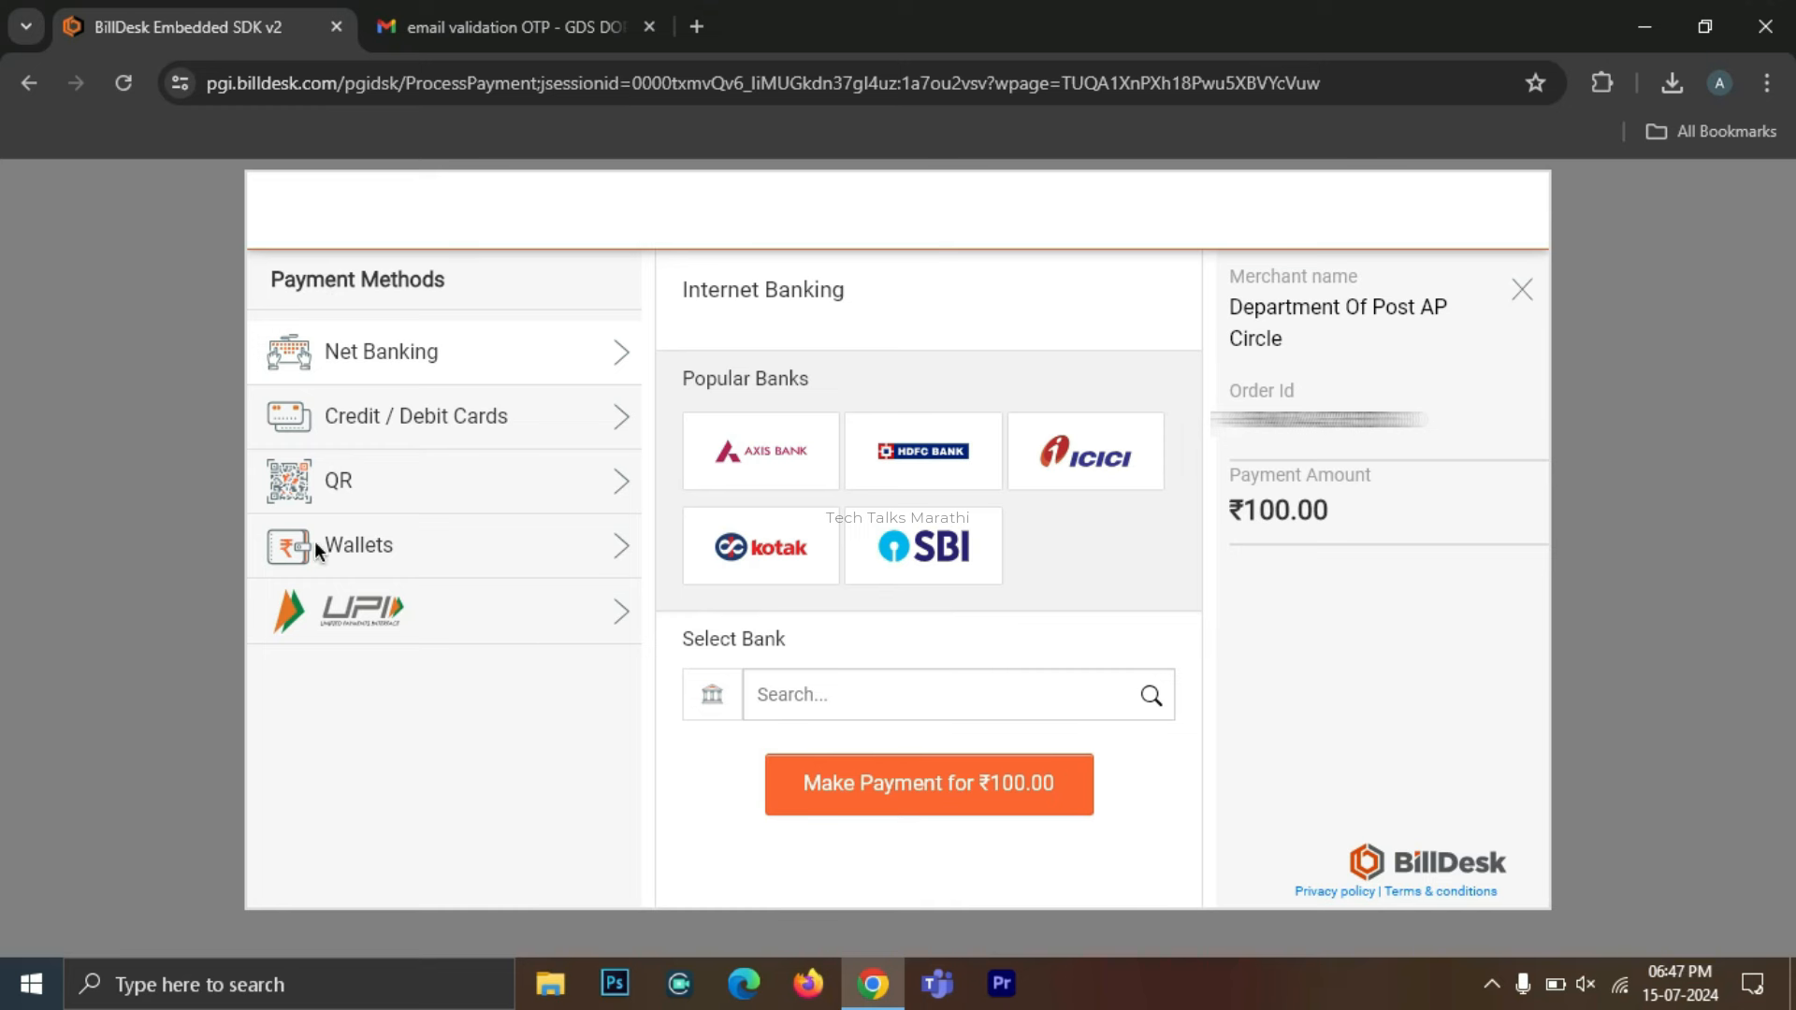
Choose QR payment with BHIM UPI and pay the ₹100.00 application fee.
left_click(442, 484)
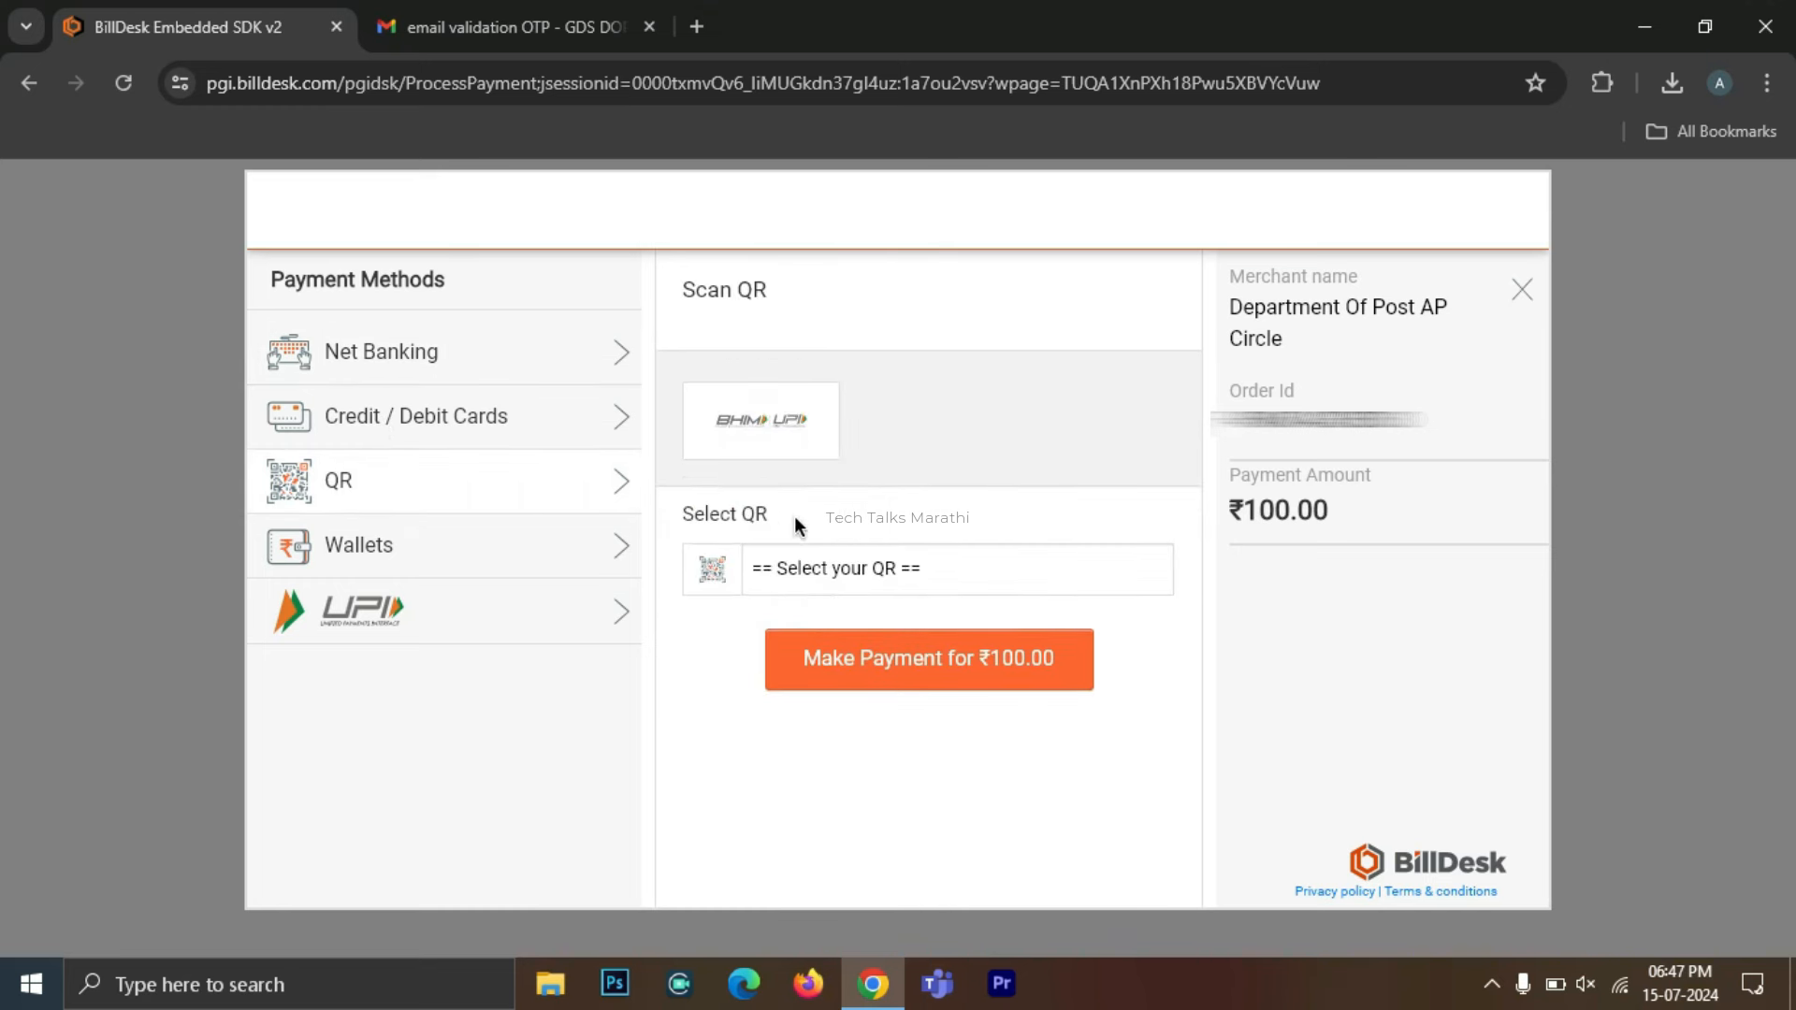
left_click(887, 566)
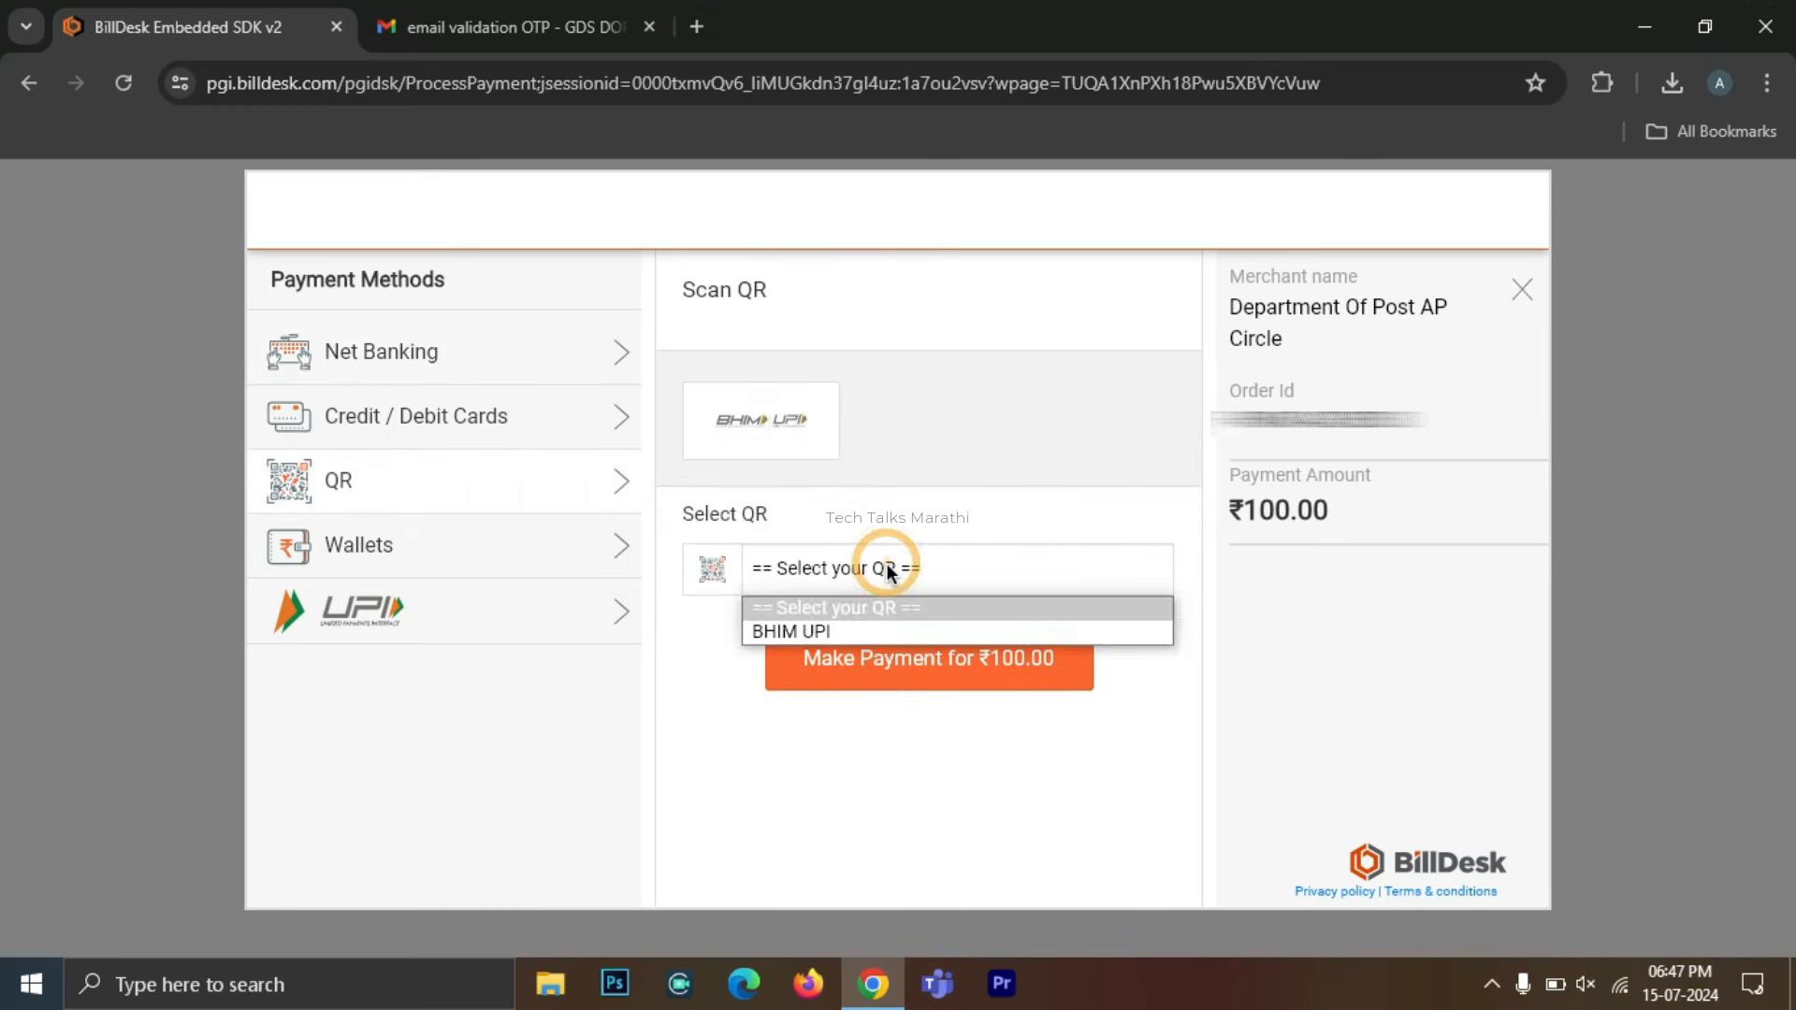
left_click(862, 631)
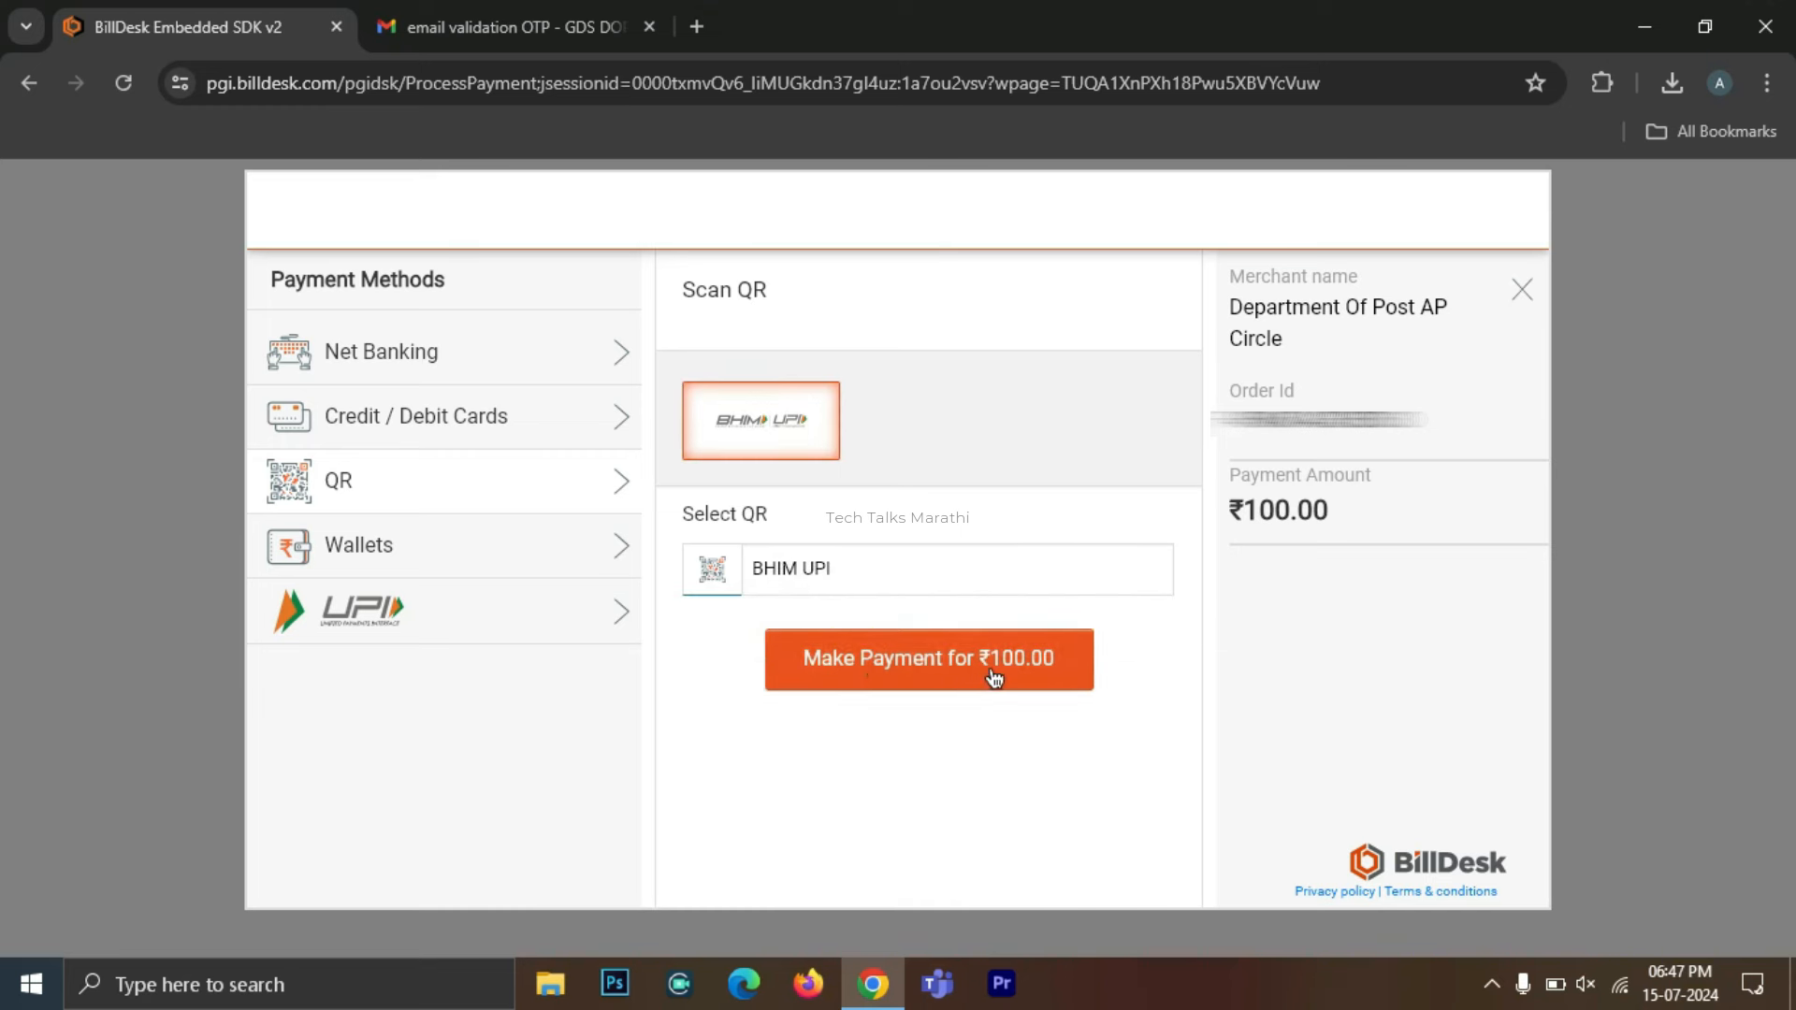
left_click(929, 679)
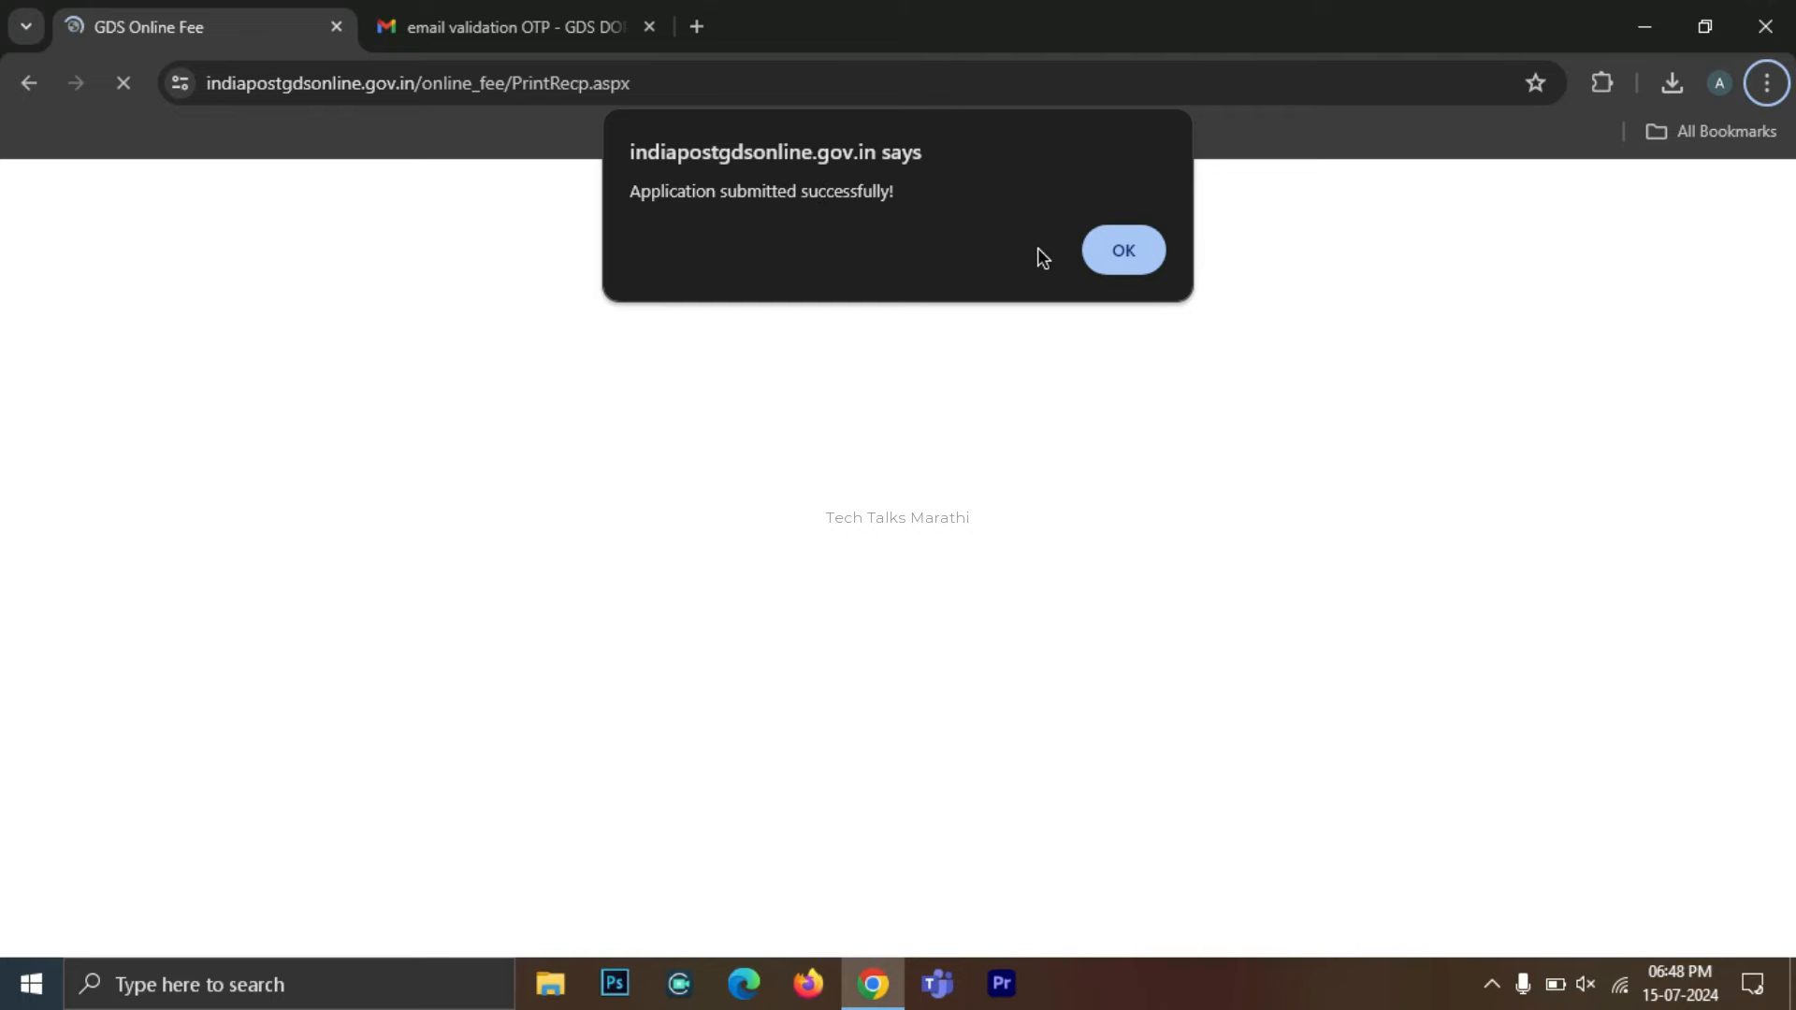
Acknowledge the application submission message and print the completed application form.
left_click(1121, 262)
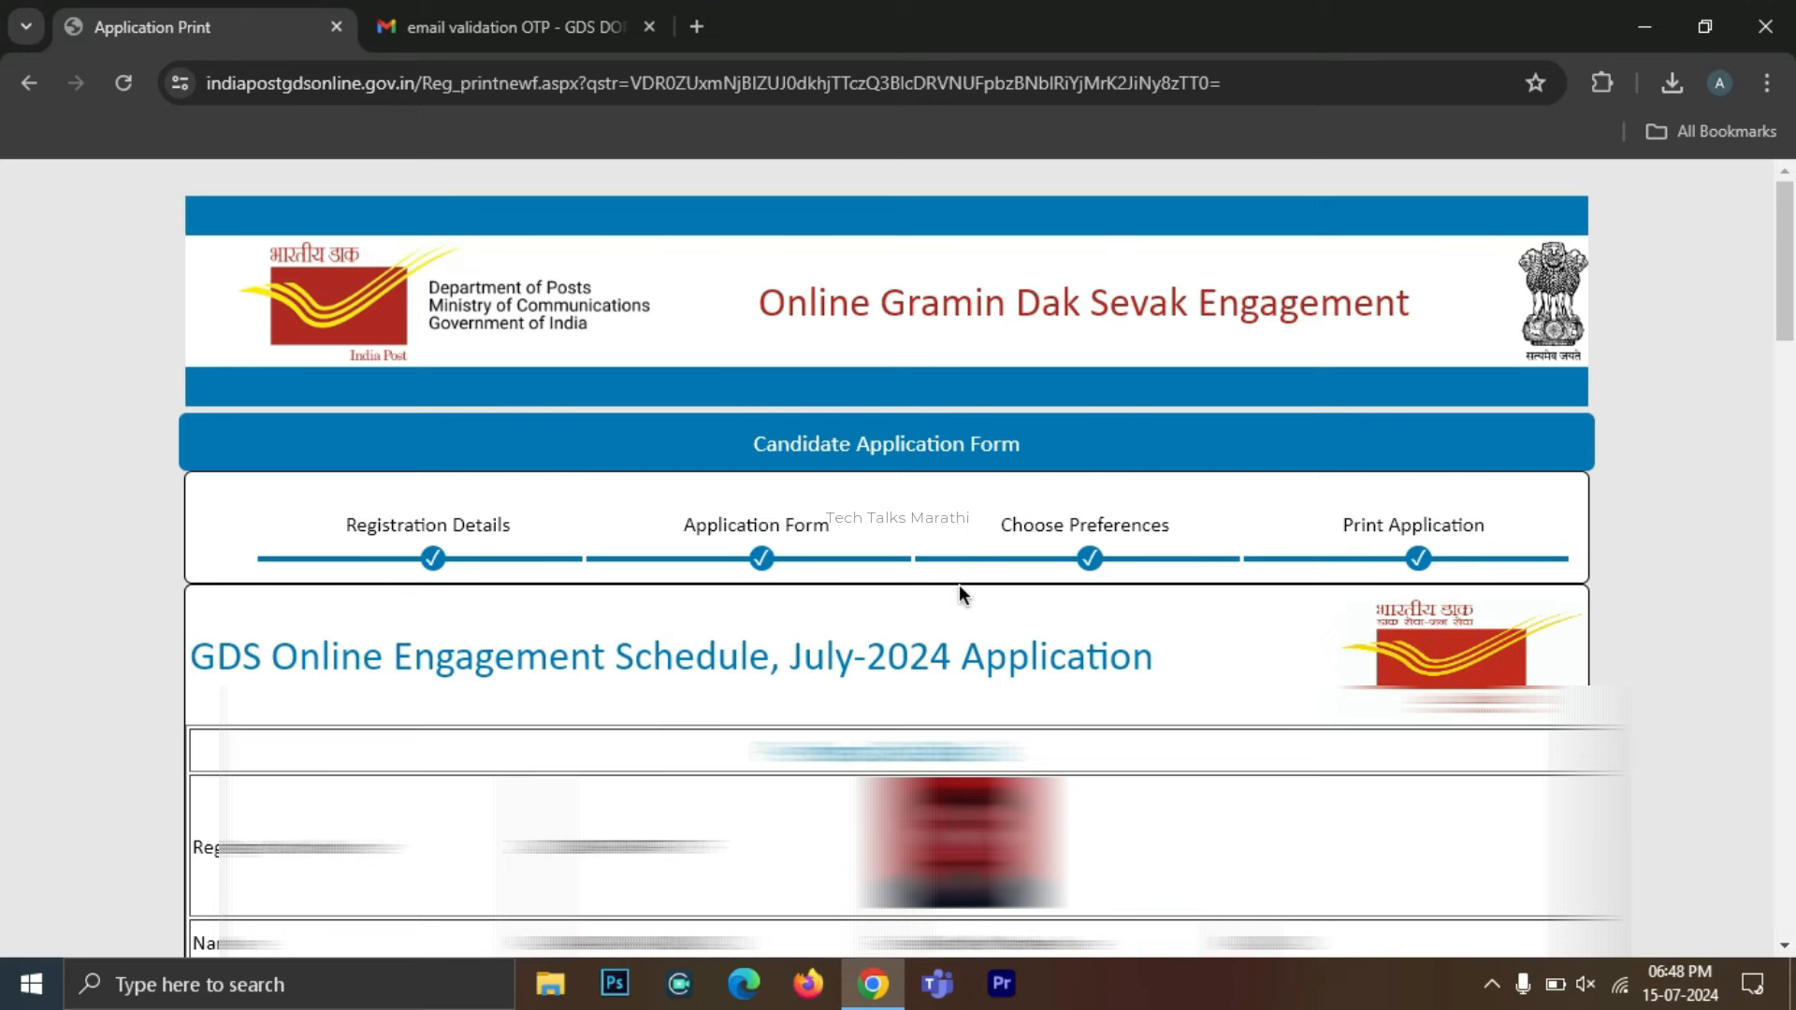
scroll(958, 585, "down", 15)
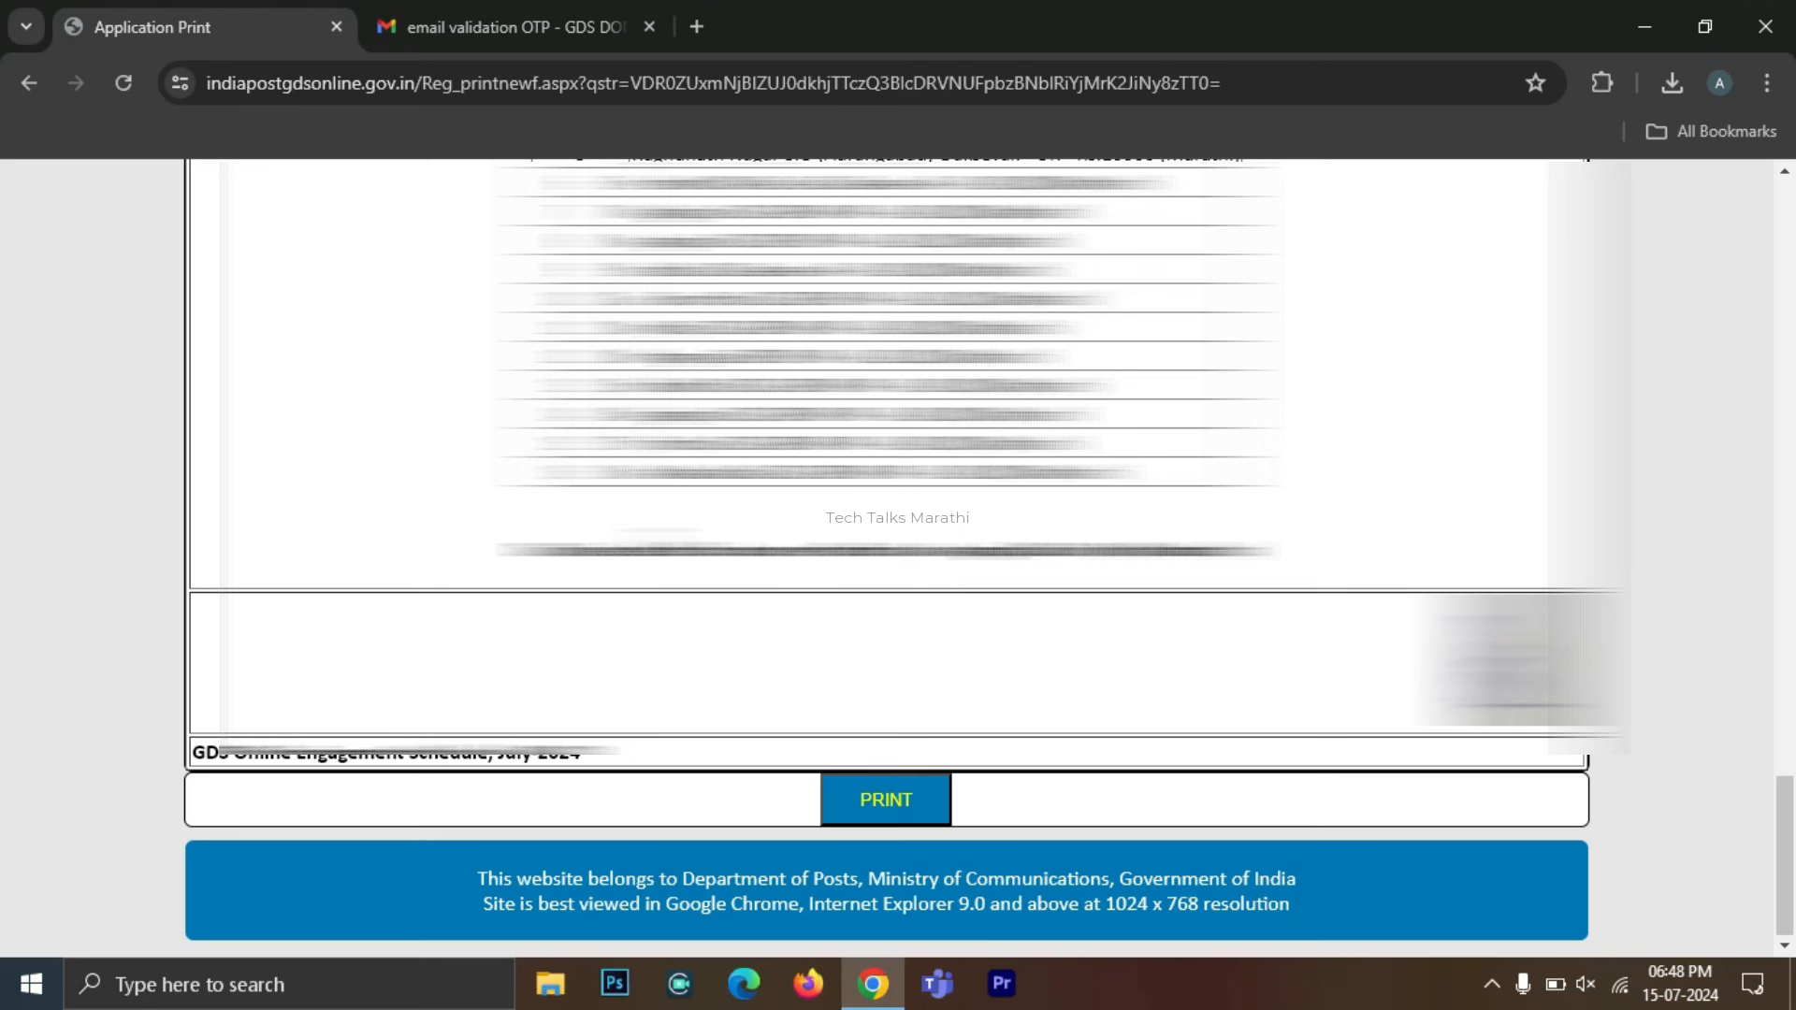
left_click(877, 818)
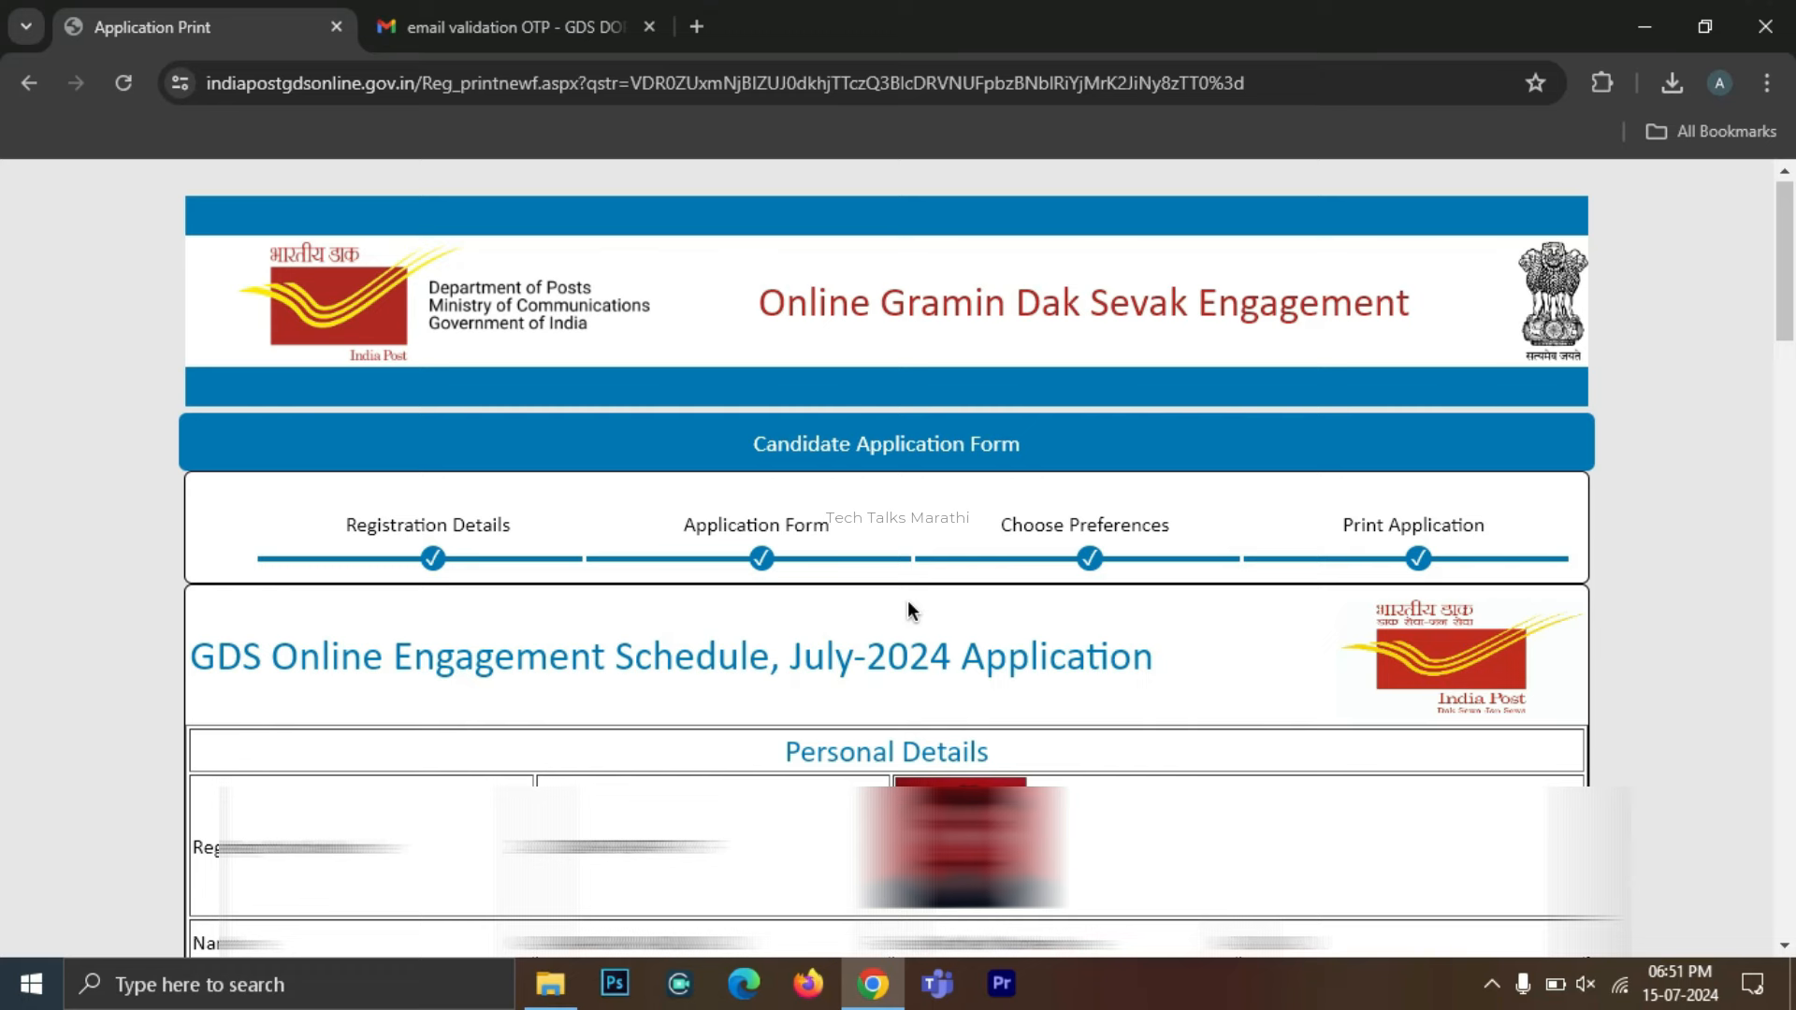
Return to the indiapostgdsonline.gov.in home page and open the Stage 2 application status form.
left_click_drag(421, 83, 655, 84)
left_click_drag(976, 113, 1254, 93)
key("BackSpace")
key("Return")
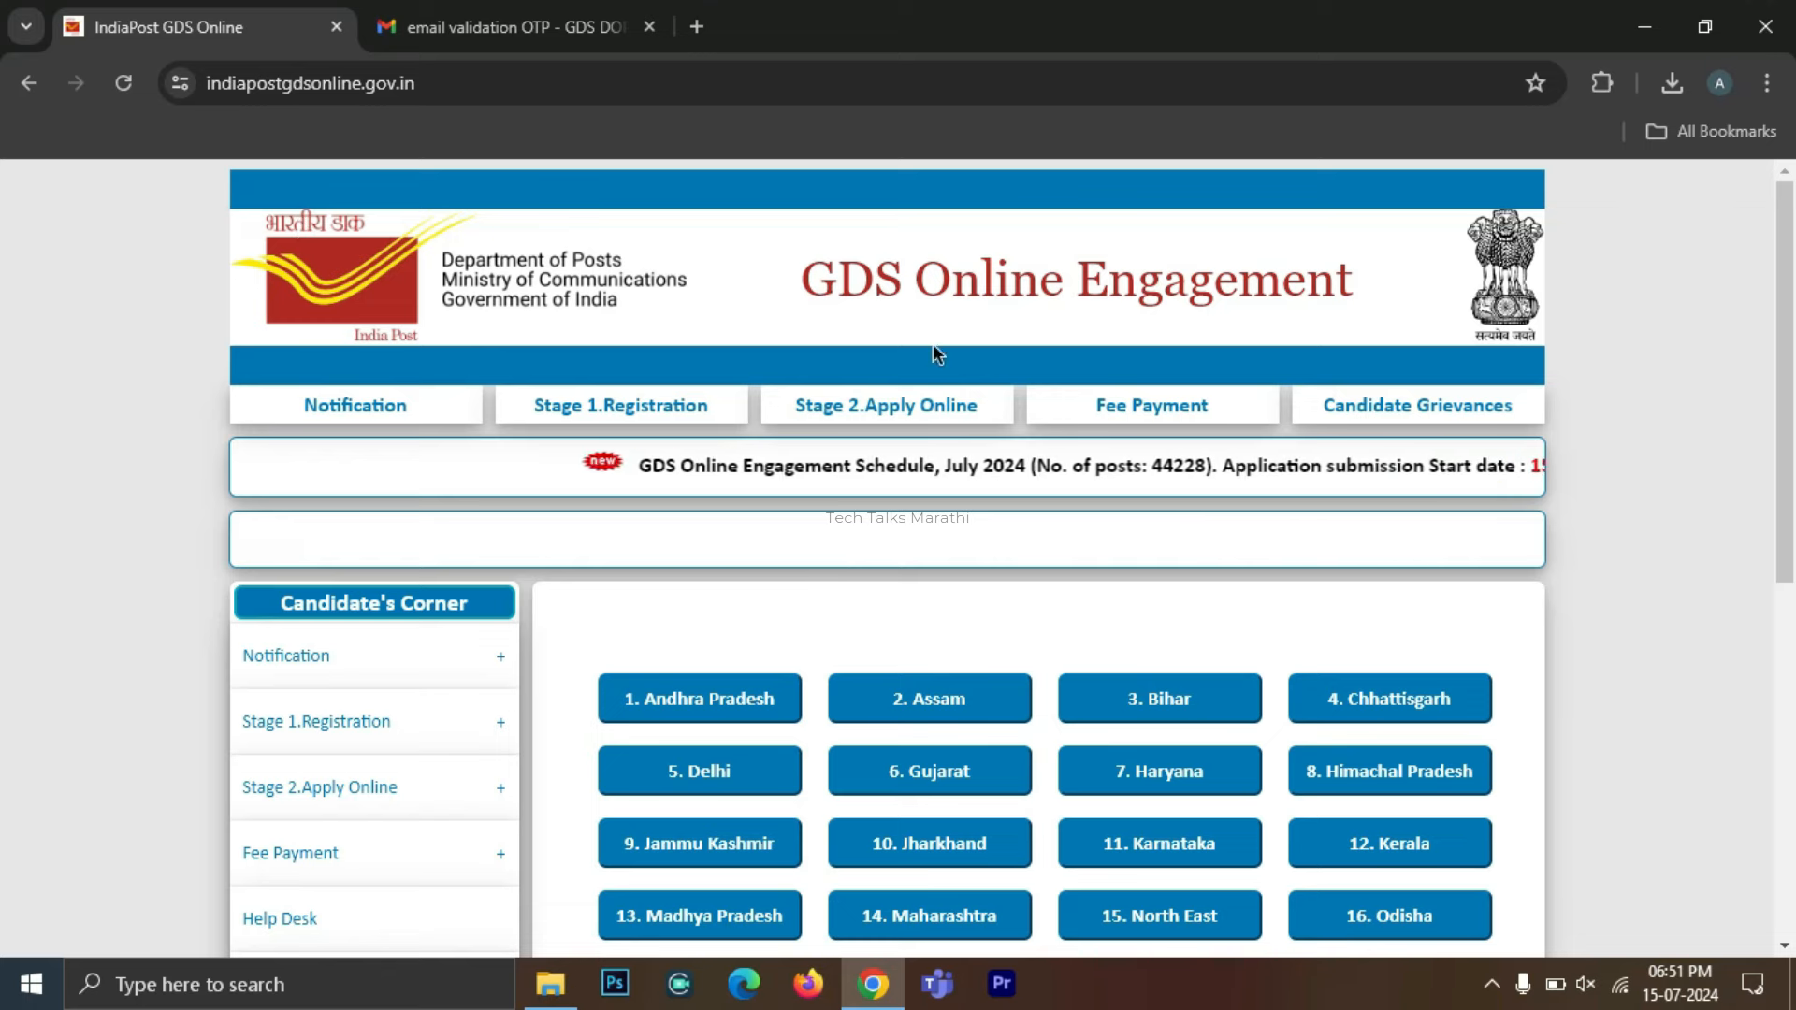
mouse_move(922, 405)
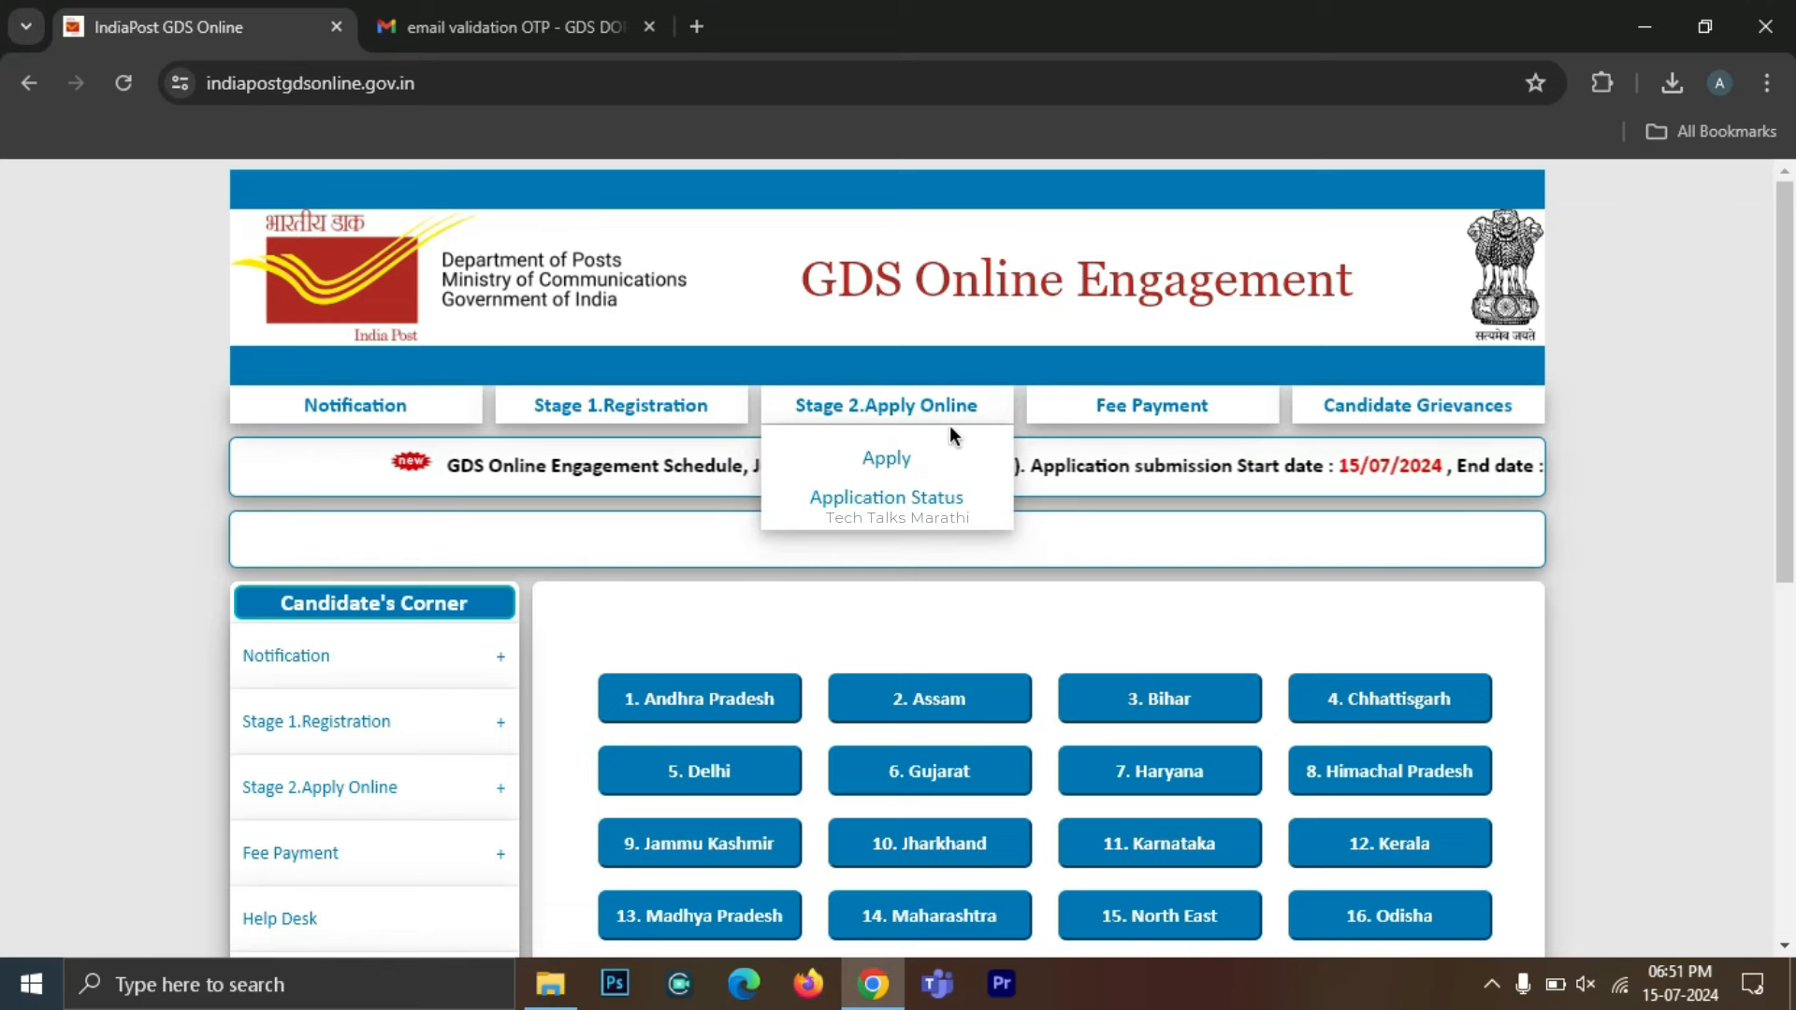
left_click(852, 499)
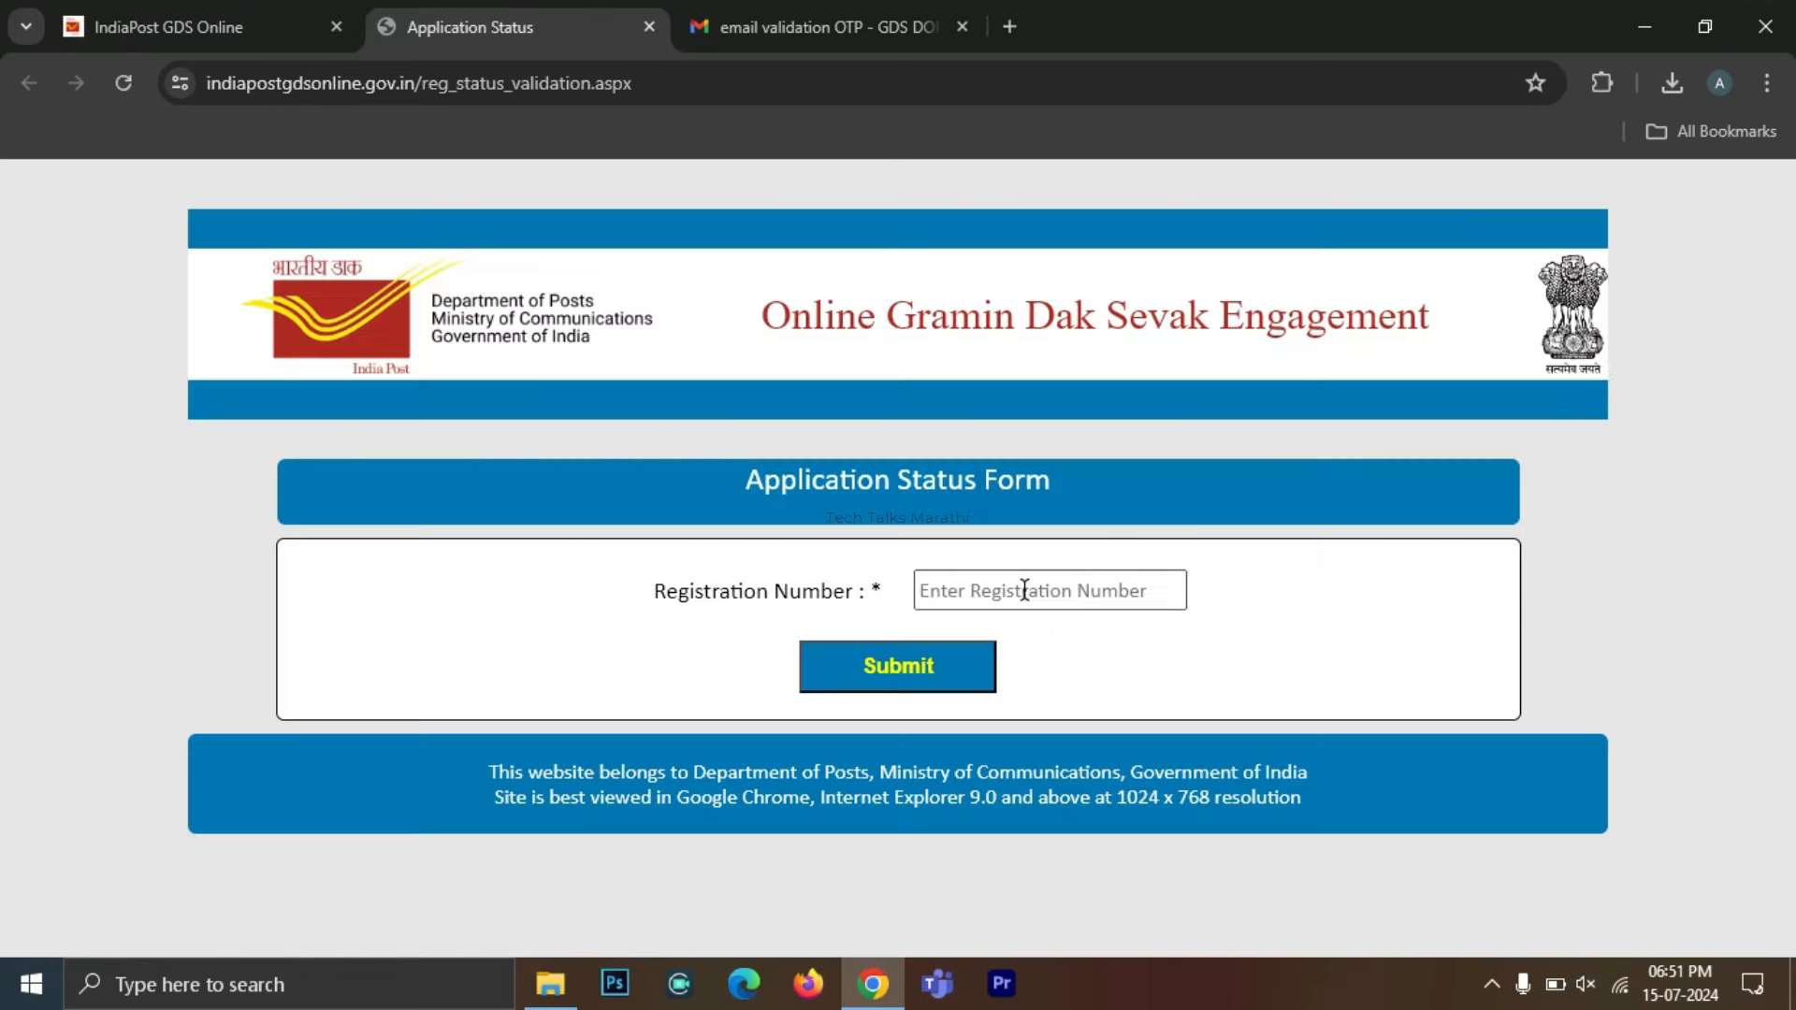
Paste the applicant's registration number into the application status form and submit it.
left_click(1024, 589)
key("ctrl+v")
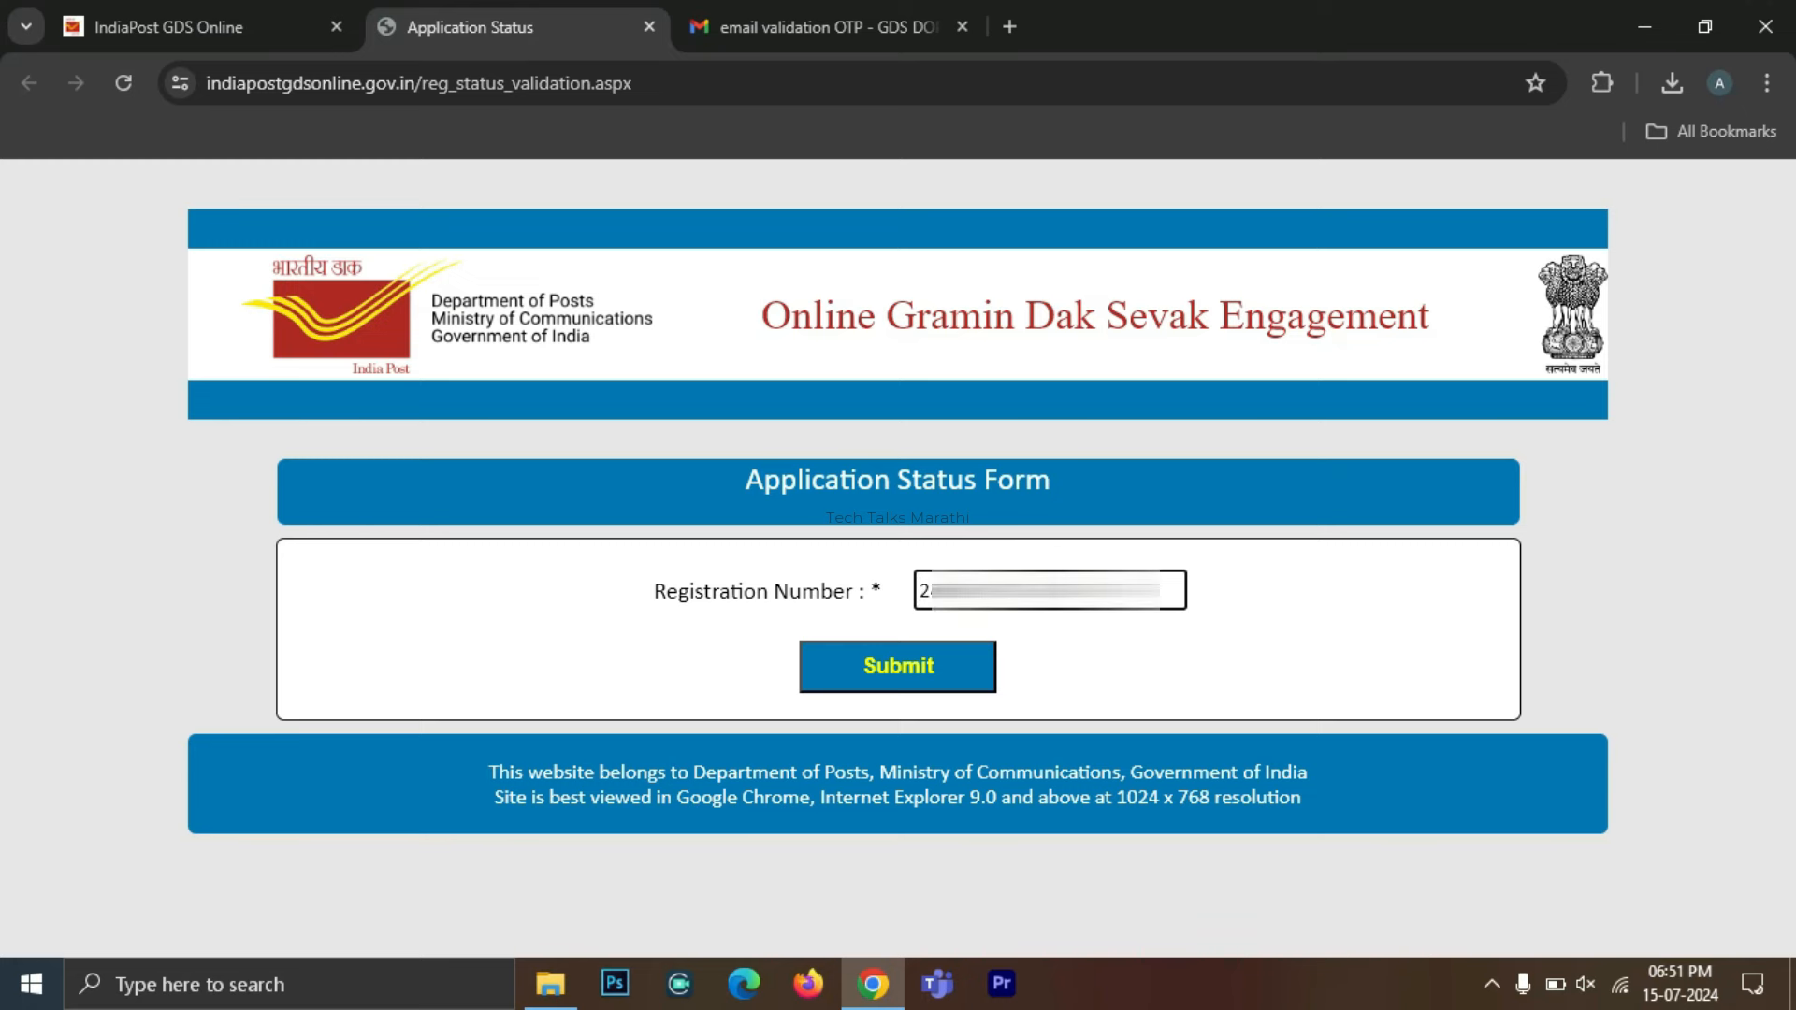
left_click(903, 660)
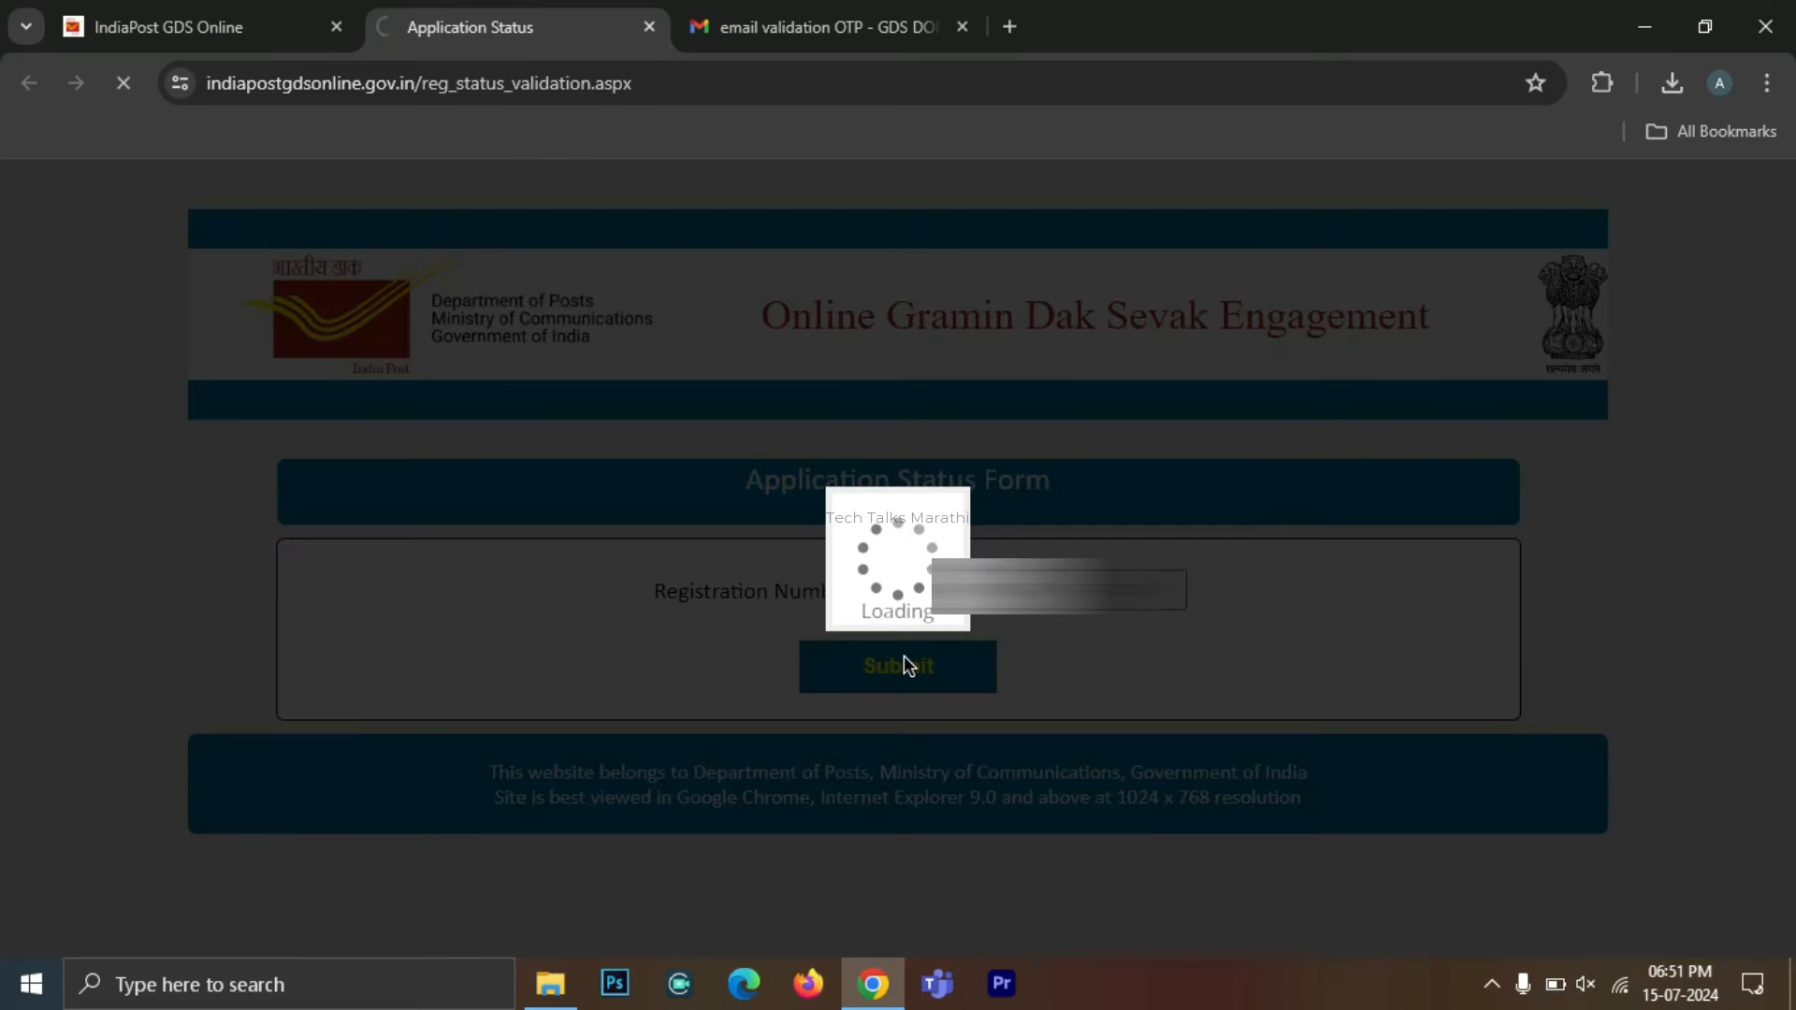
Enter the applicant's mobile number and the captcha text in the verification details and continue to the application.
left_click(1000, 562)
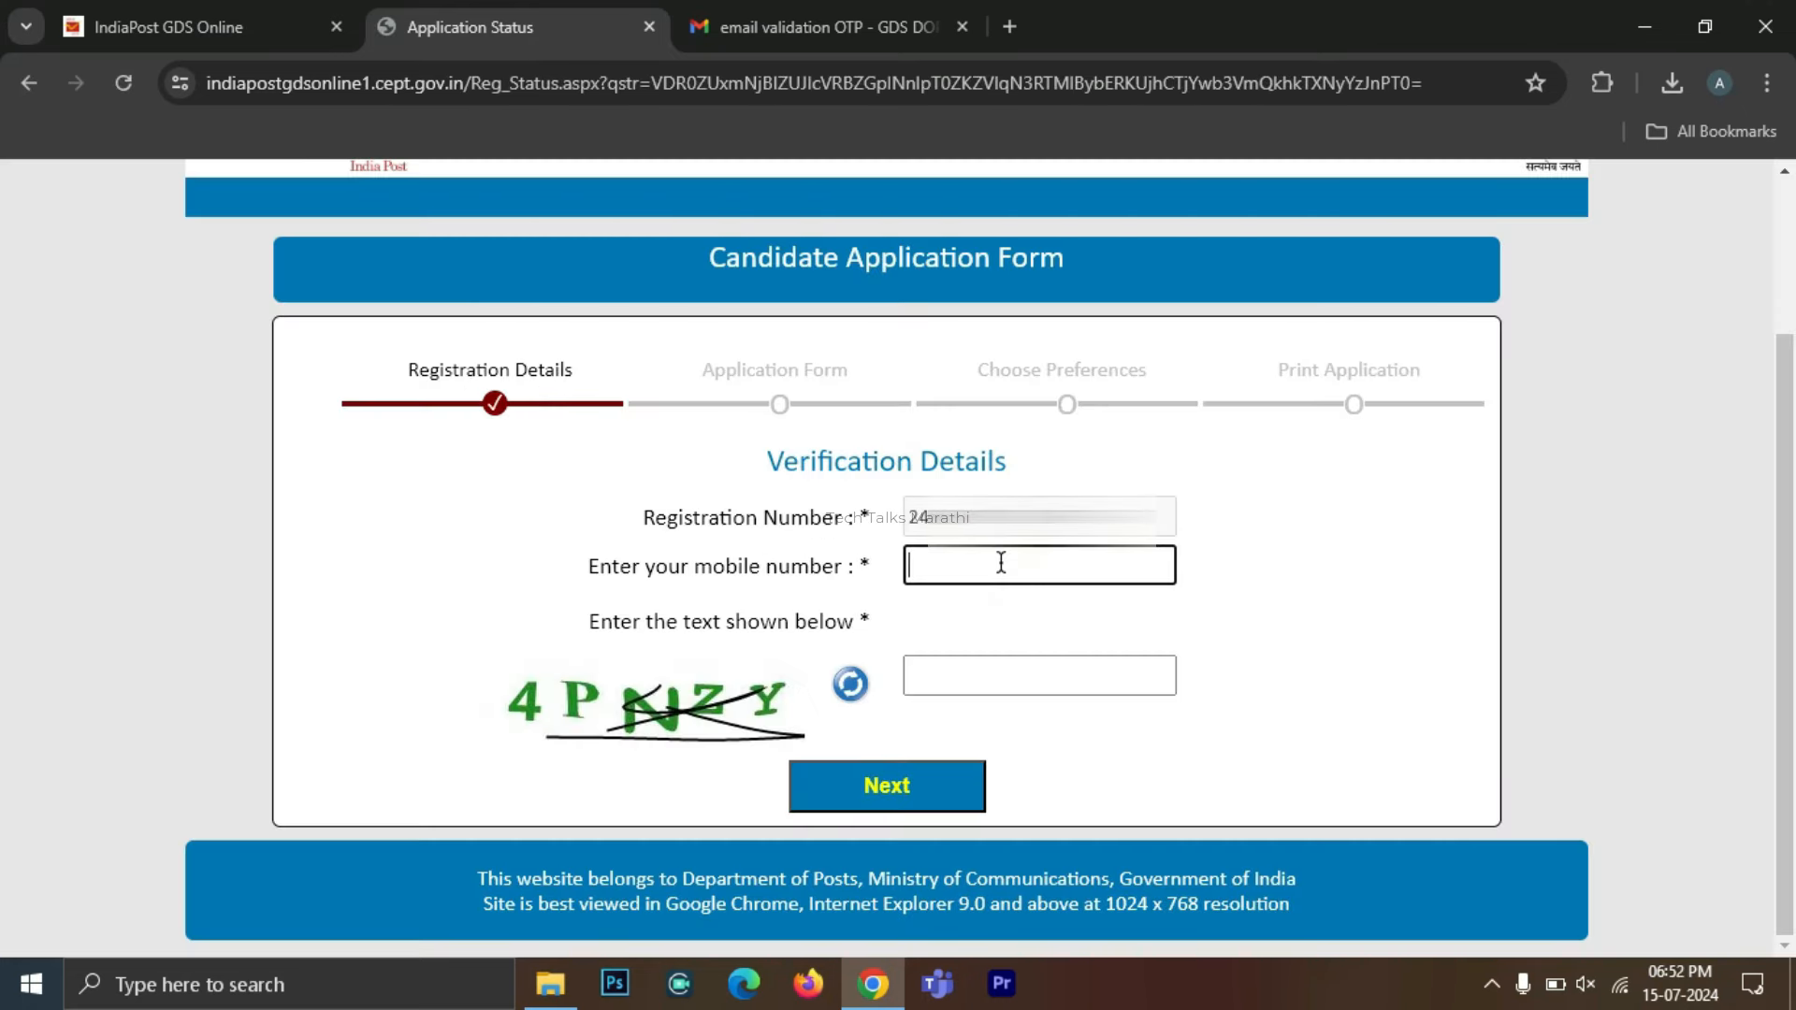
key("ctrl+v")
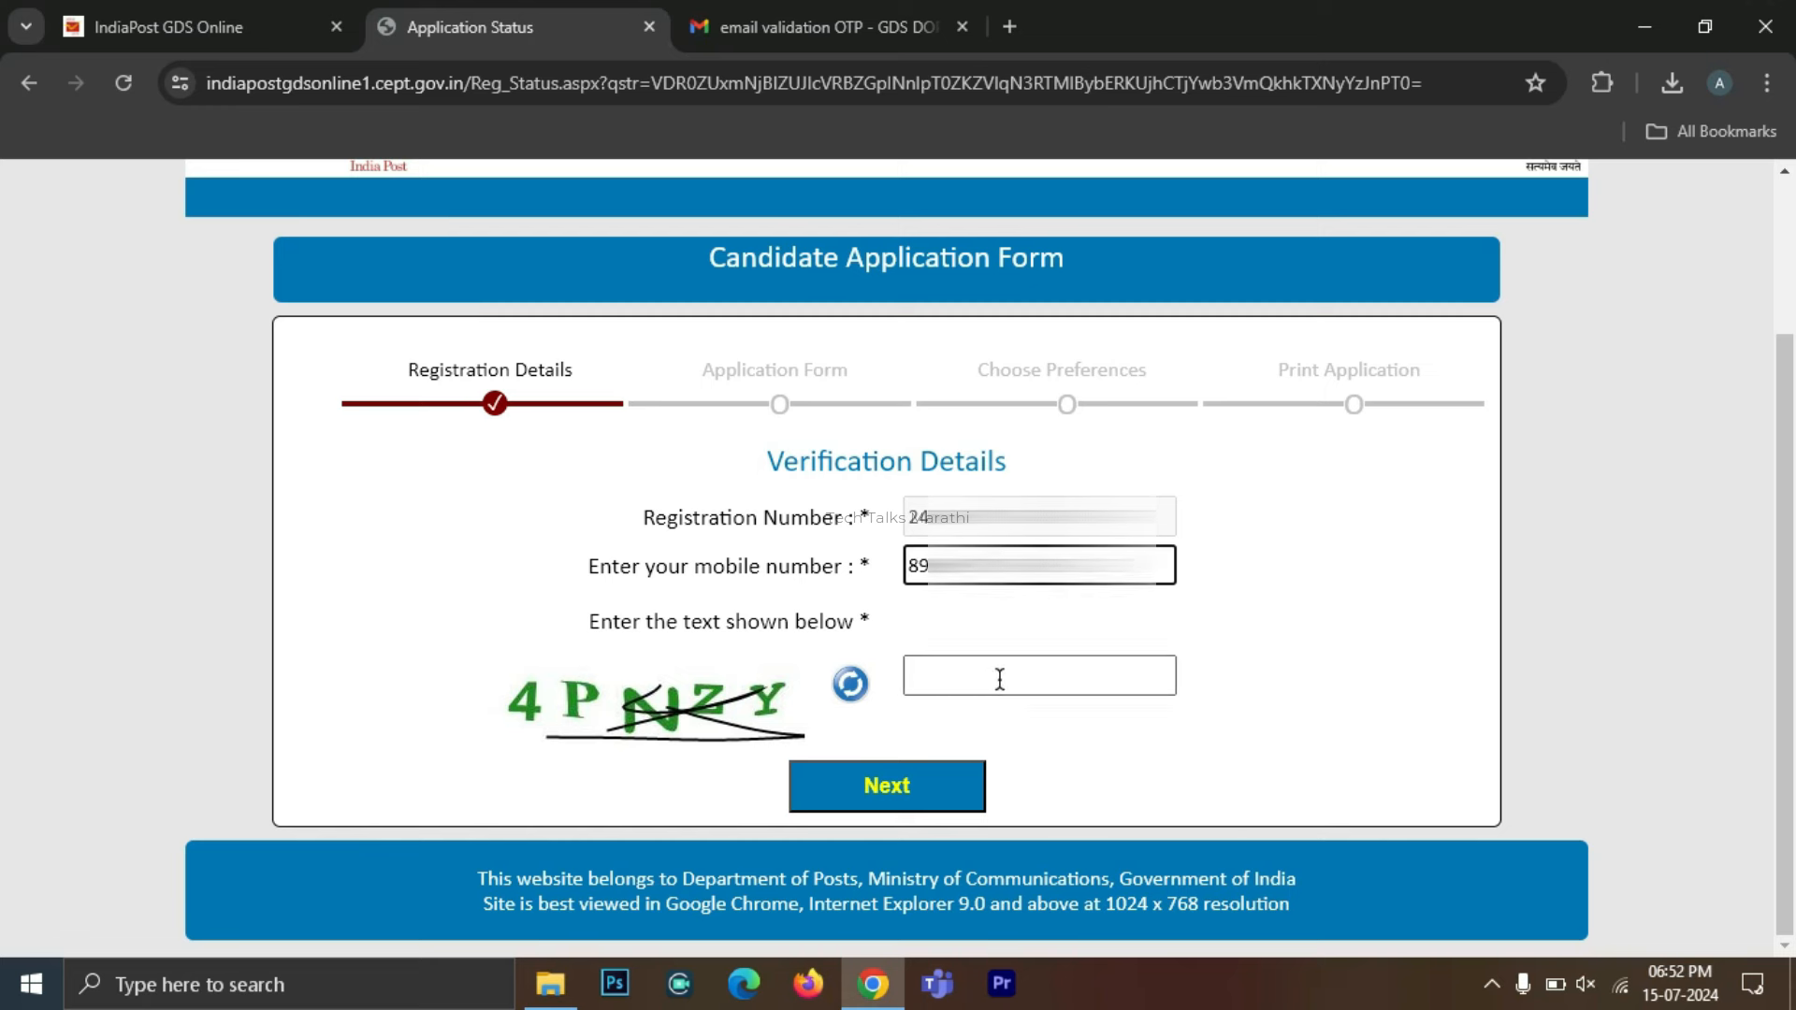
left_click(1046, 678)
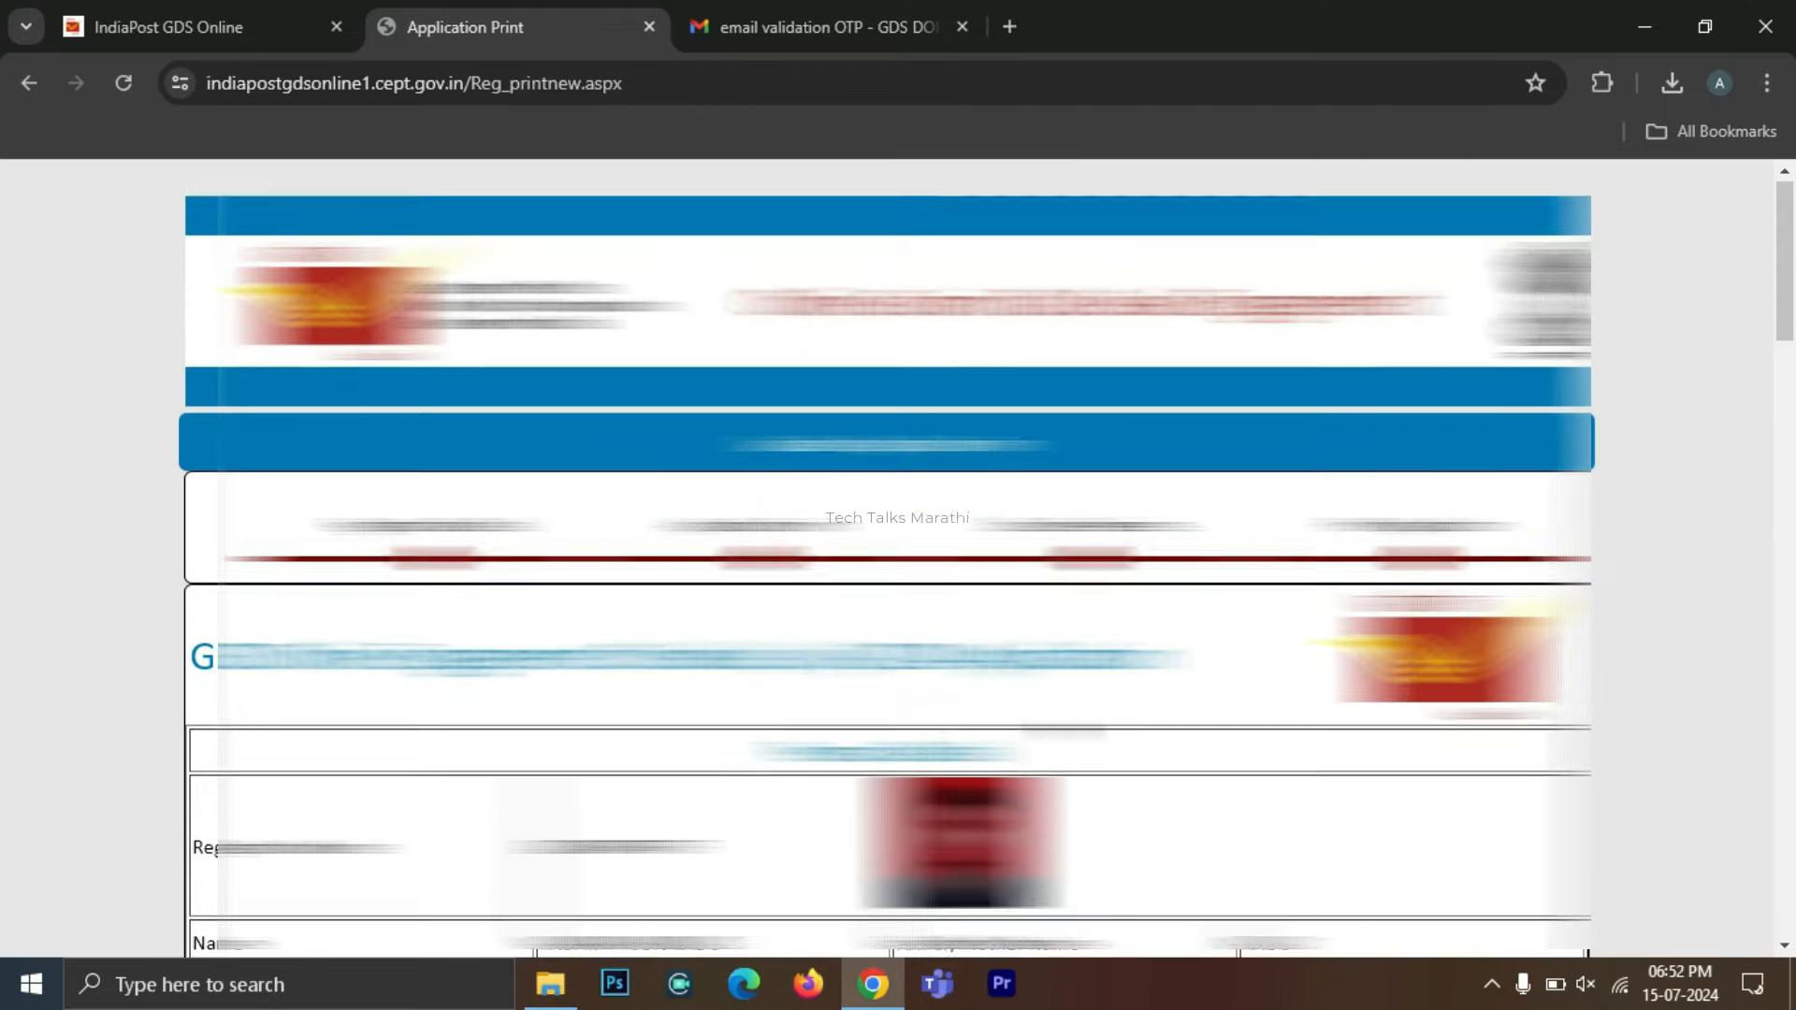
Go through the submitted application form down to its print option.
scroll(898, 562, "down", 5)
scroll(898, 561, "down", 15)
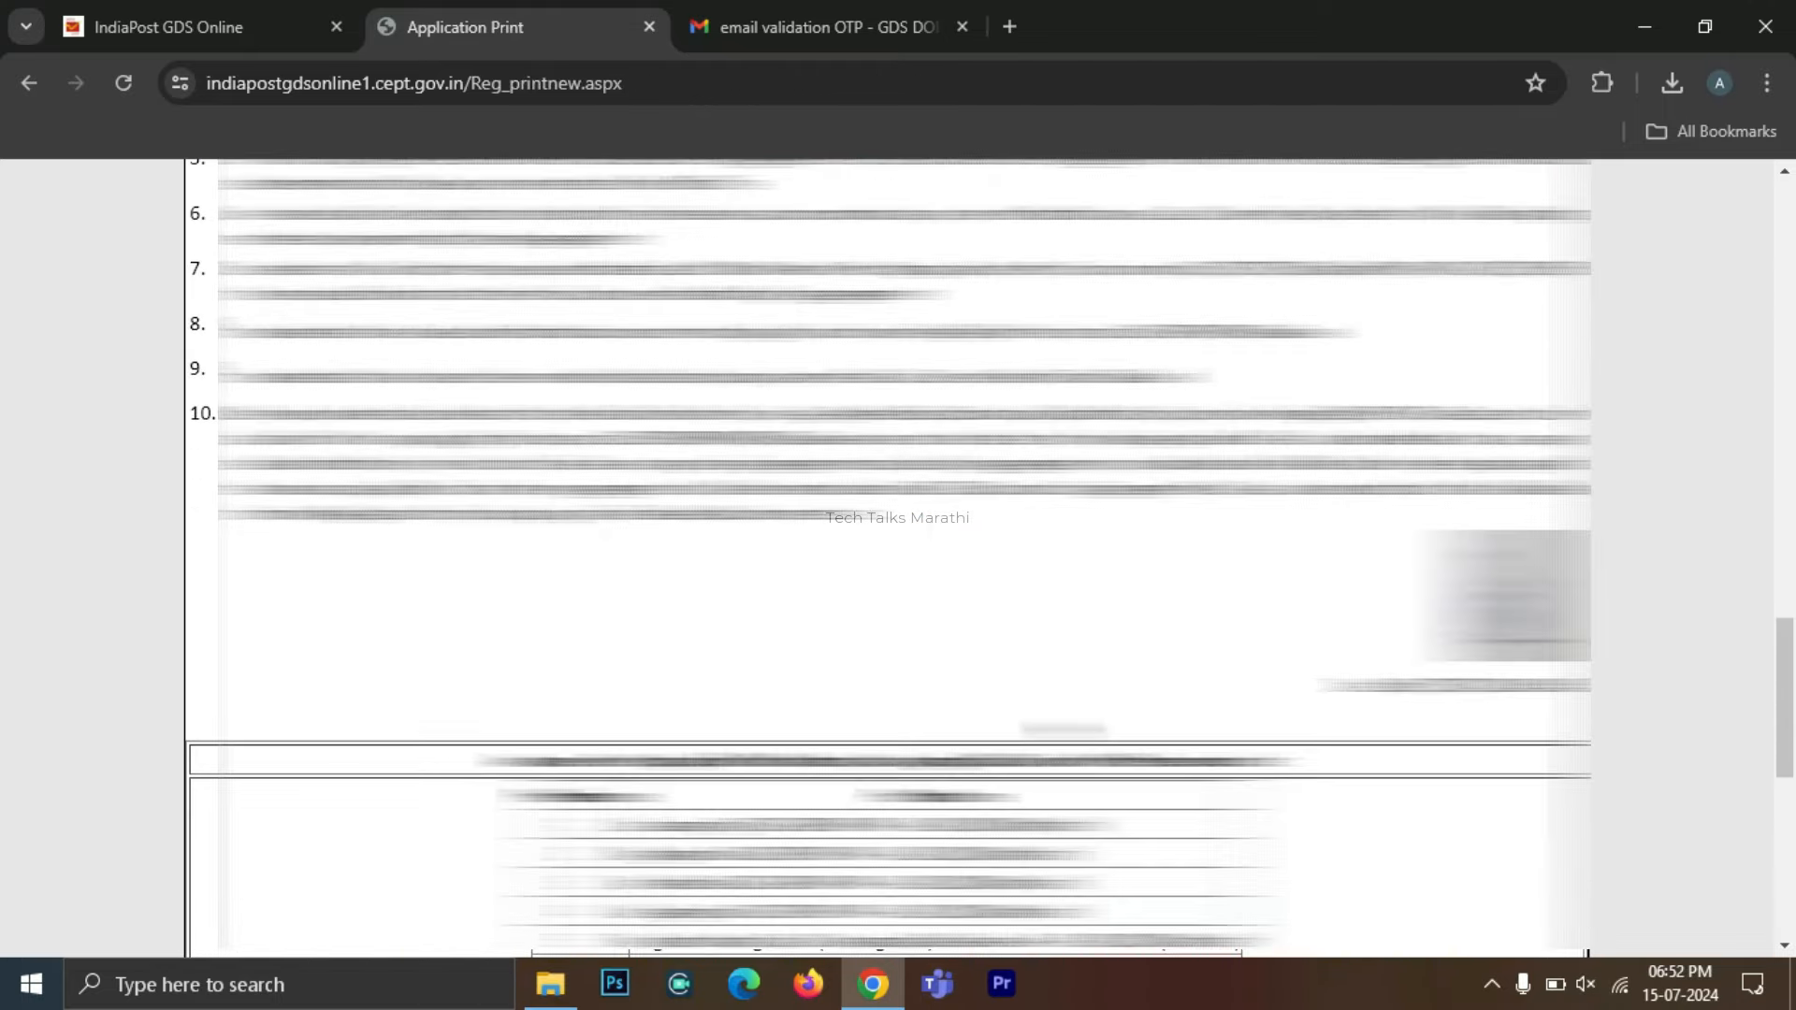
scroll(878, 794, "down", 8)
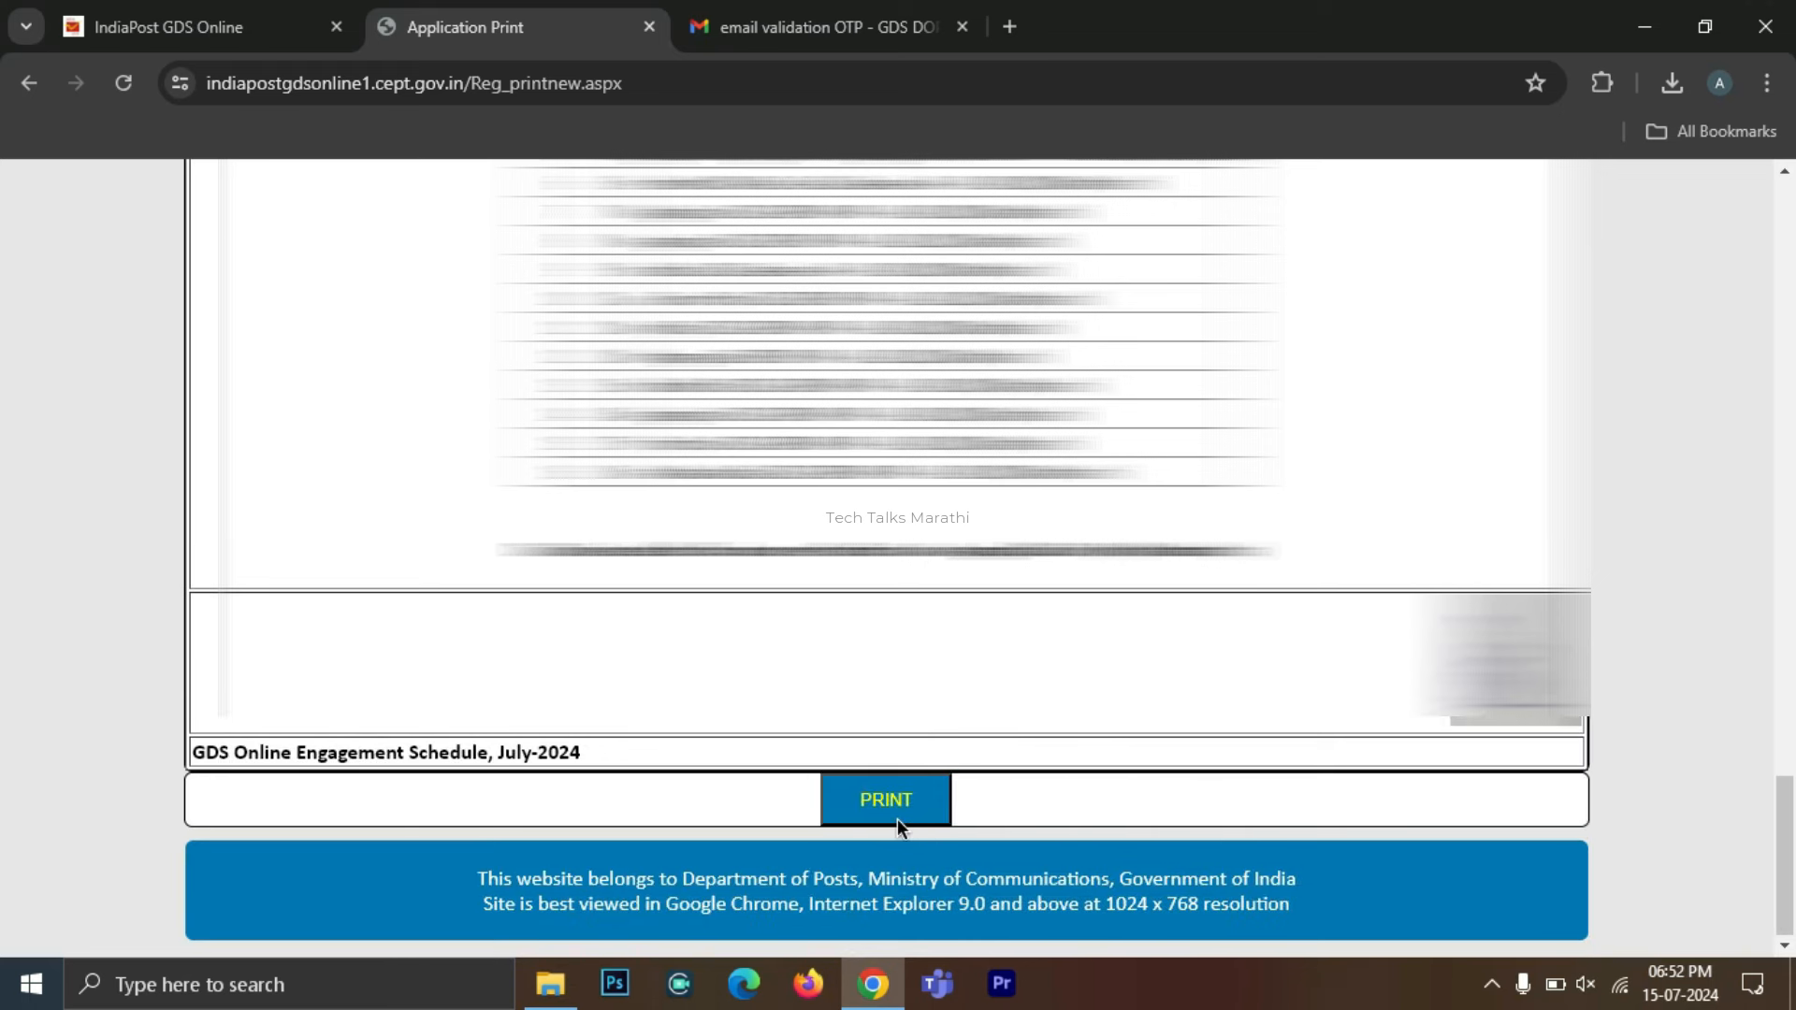